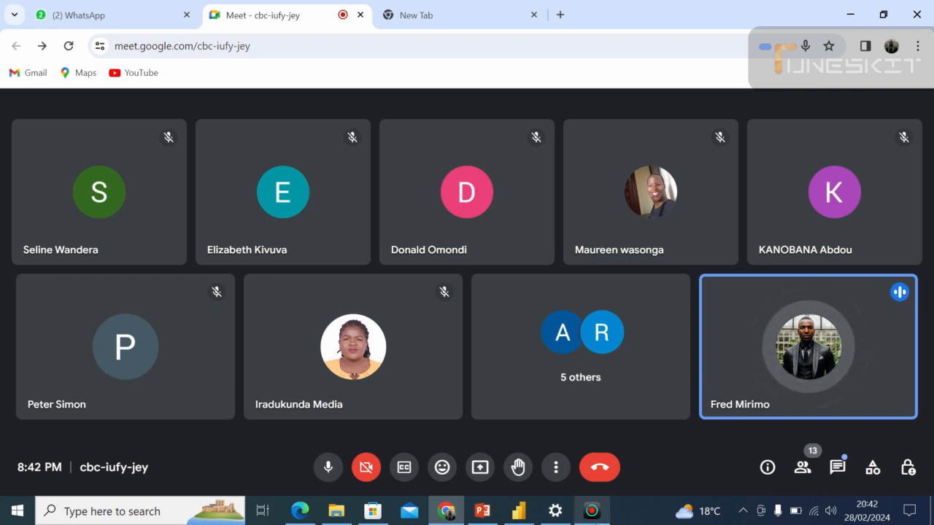
Admit the participants waiting to join the Google Meet call, checking the blank Power BI Desktop report in between.
mouse_move(591, 520)
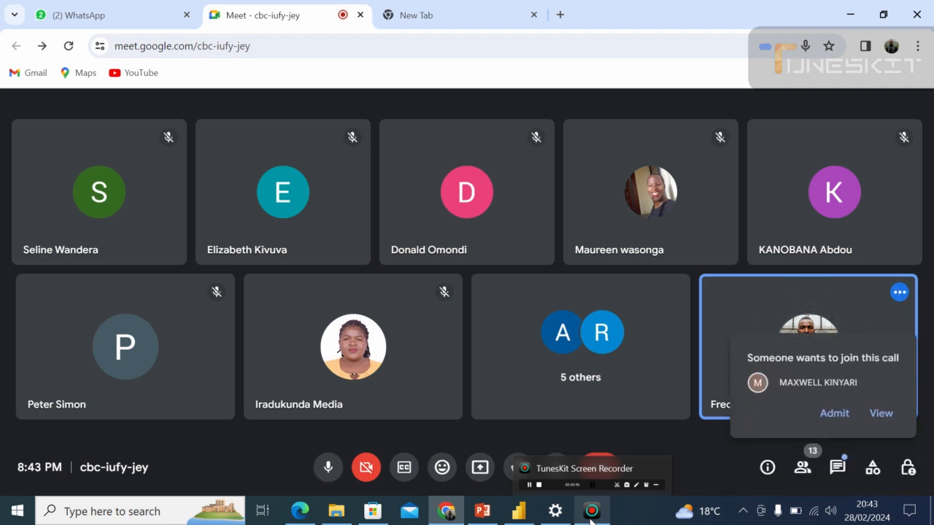
left_click(828, 417)
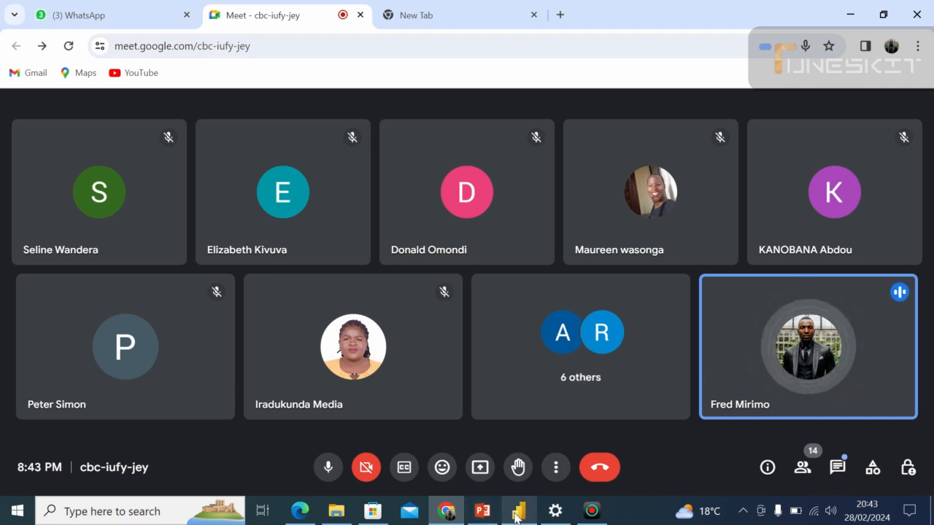
mouse_move(516, 514)
left_click(515, 438)
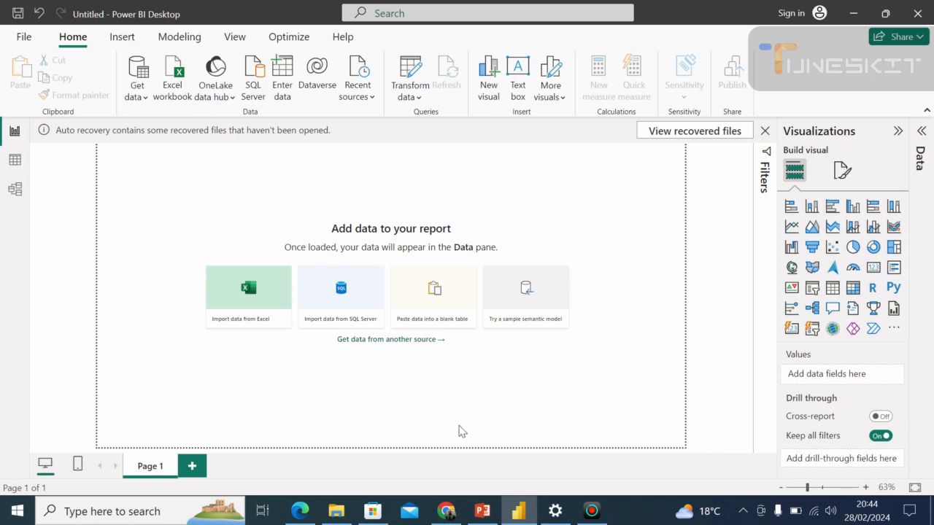
left_click(446, 511)
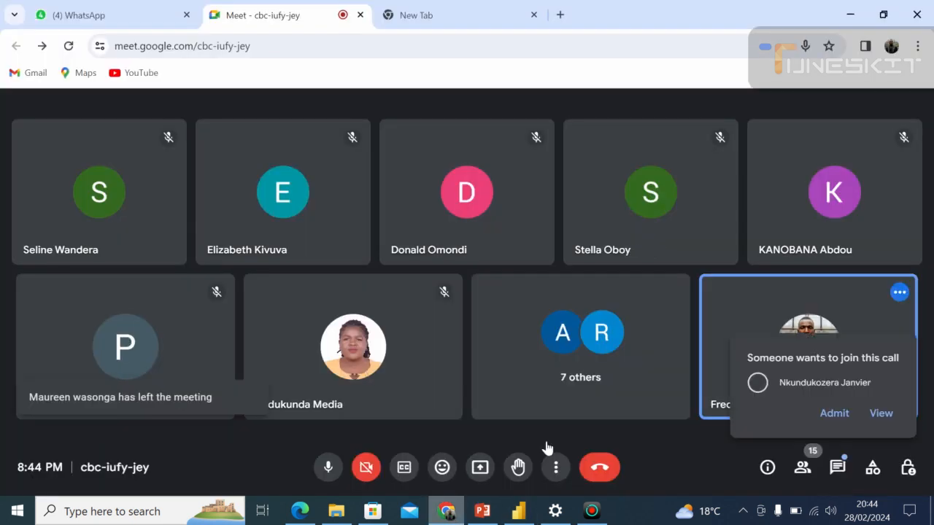
left_click(834, 413)
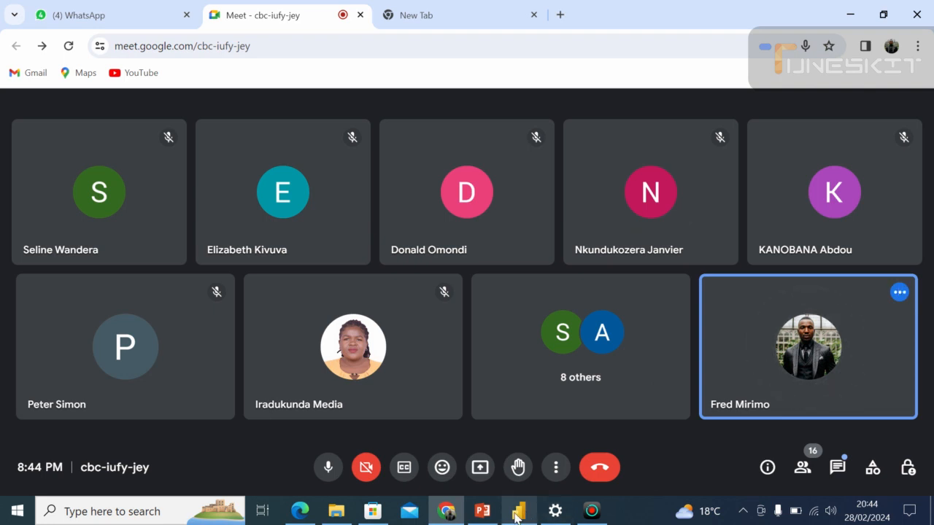
Present the entire screen in the Google Meet call and hide the screen-sharing notification bar.
left_click(512, 459)
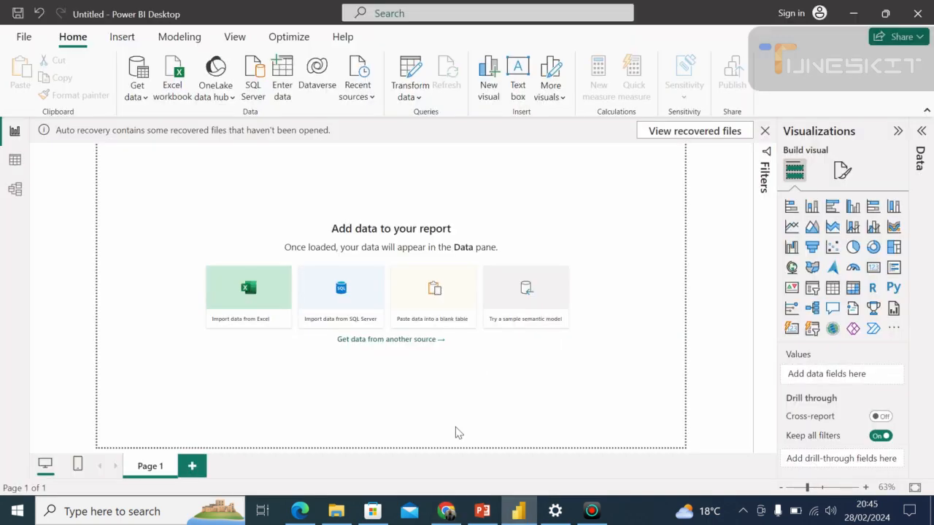
left_click(446, 511)
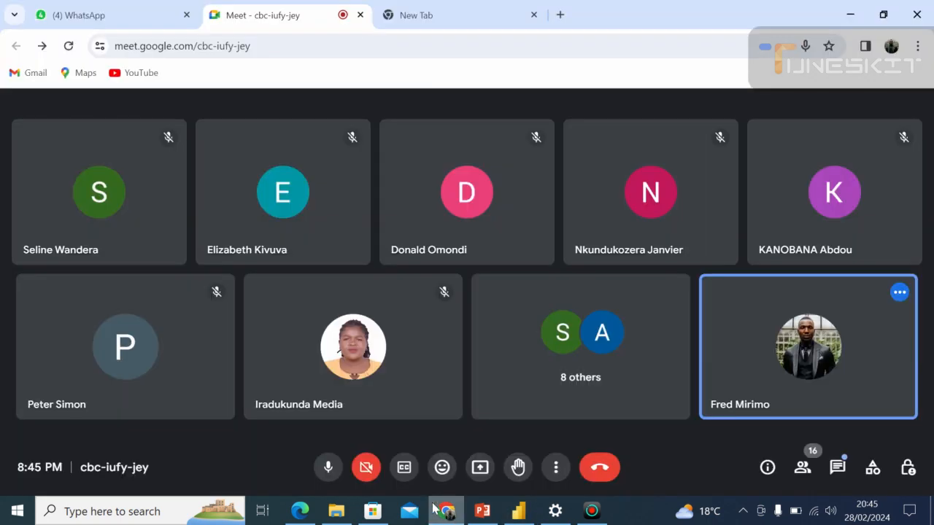
left_click(481, 472)
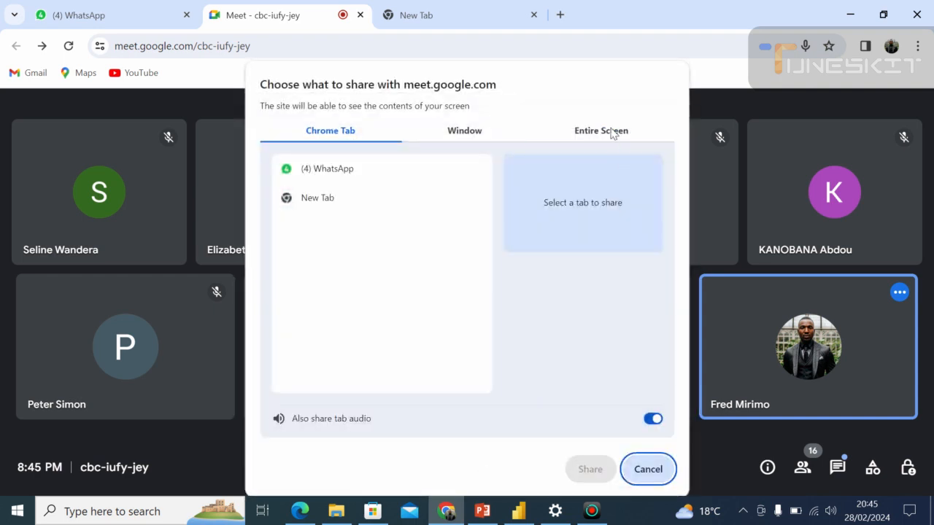
left_click(614, 131)
left_click(413, 169)
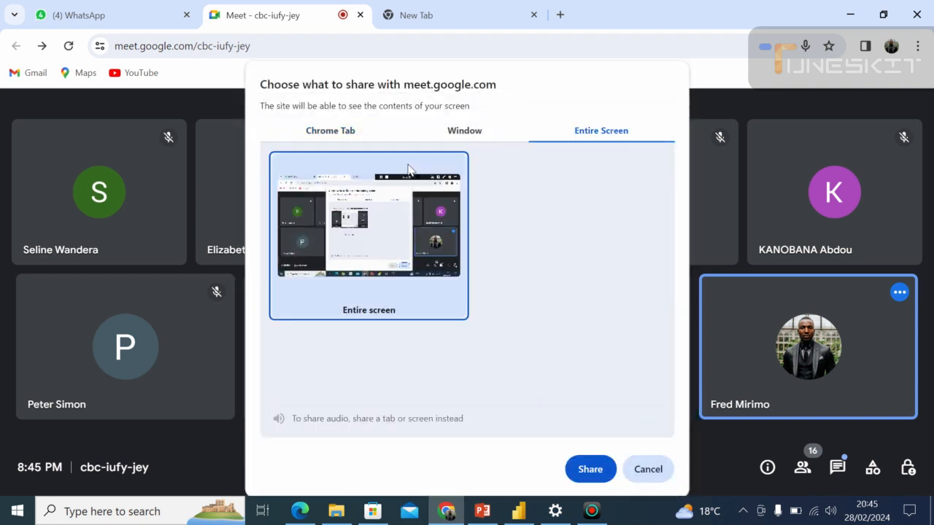
left_click(582, 471)
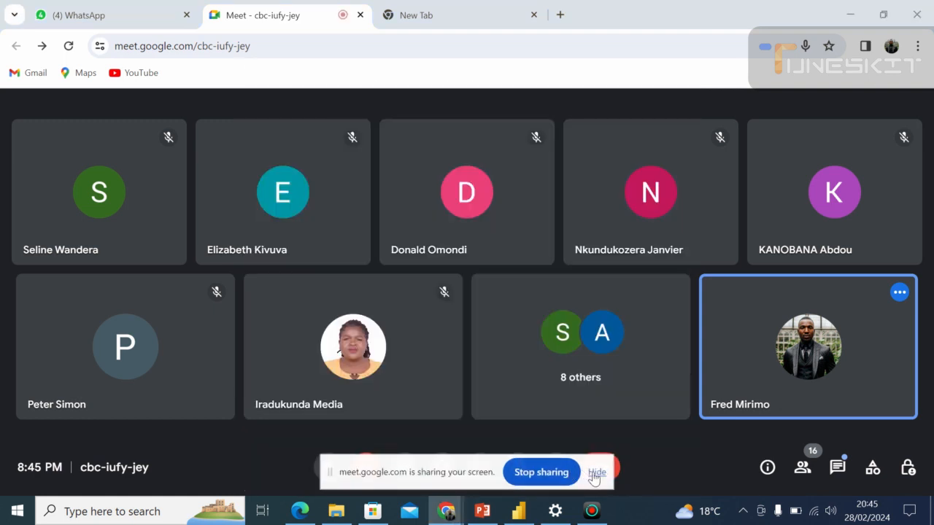
left_click(597, 473)
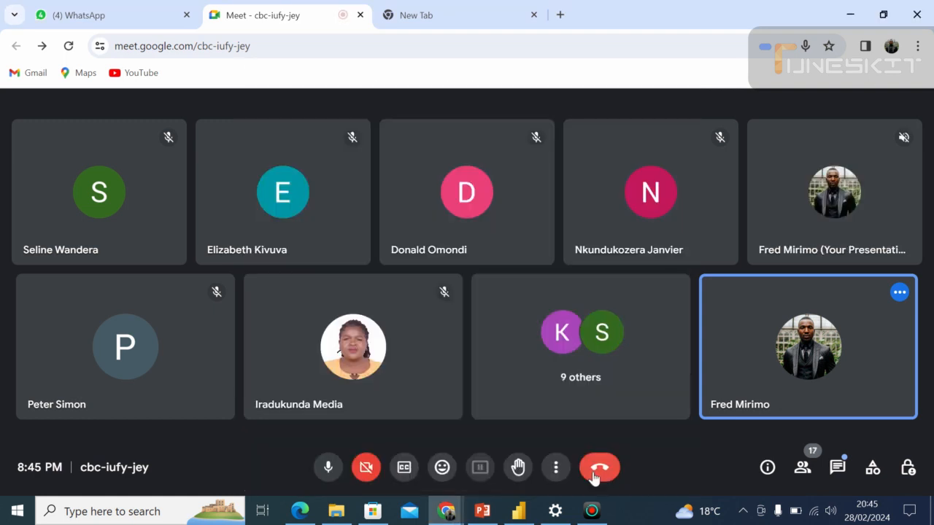
Switch to Power BI Desktop, look over its file management options and return to the report canvas.
left_click(518, 513)
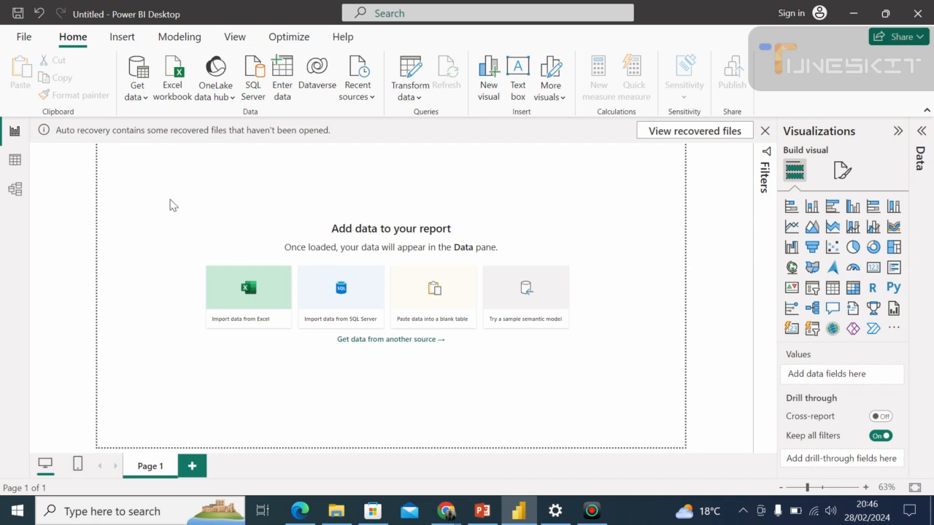
left_click(21, 42)
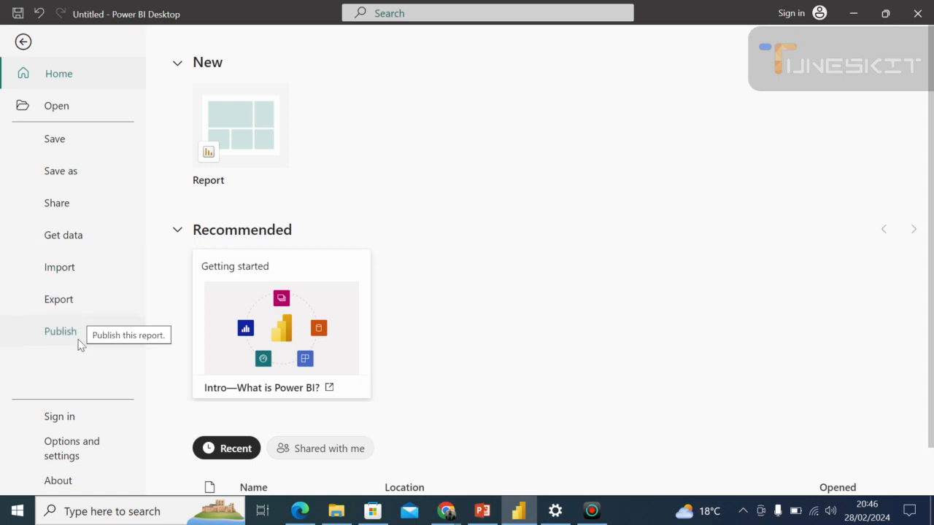
left_click(23, 42)
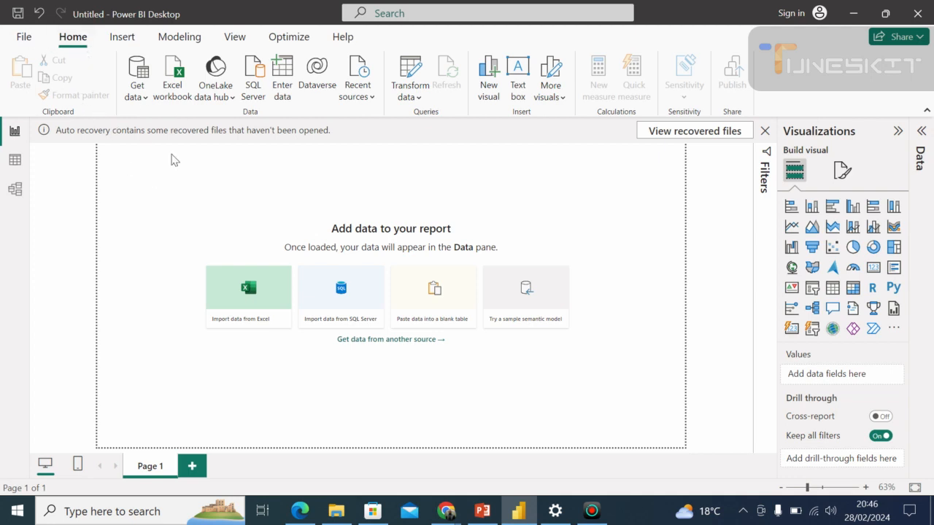
Examine the common data sources and the full list of Get Data connectors, closing it without connecting.
left_click(145, 97)
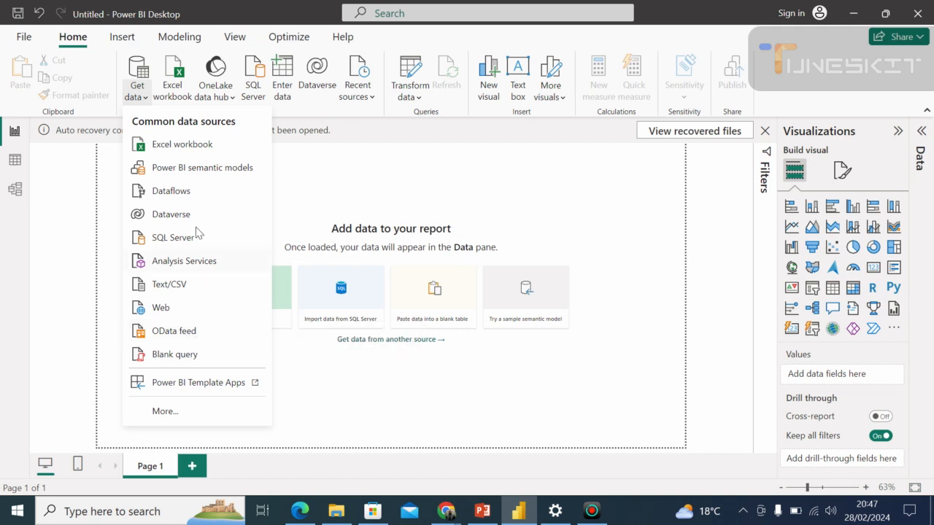
left_click(165, 411)
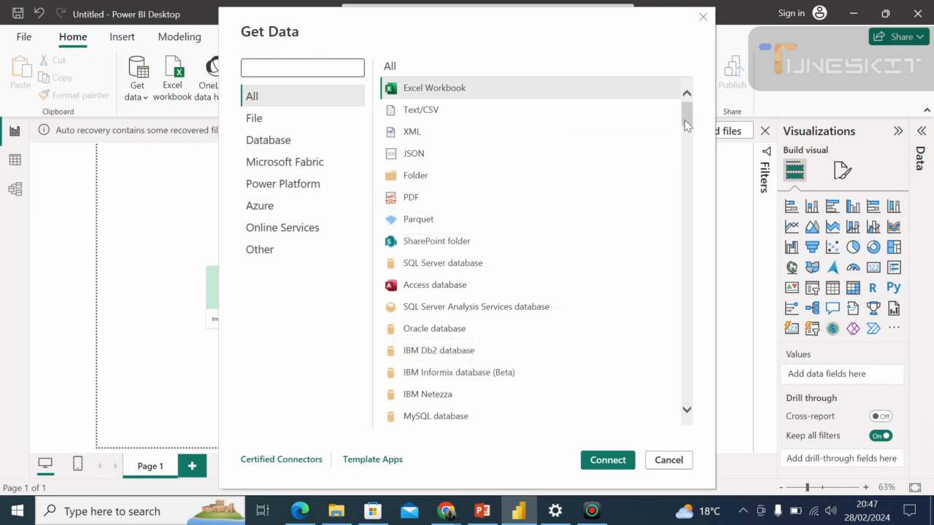
left_click_drag(684, 119, 678, 98)
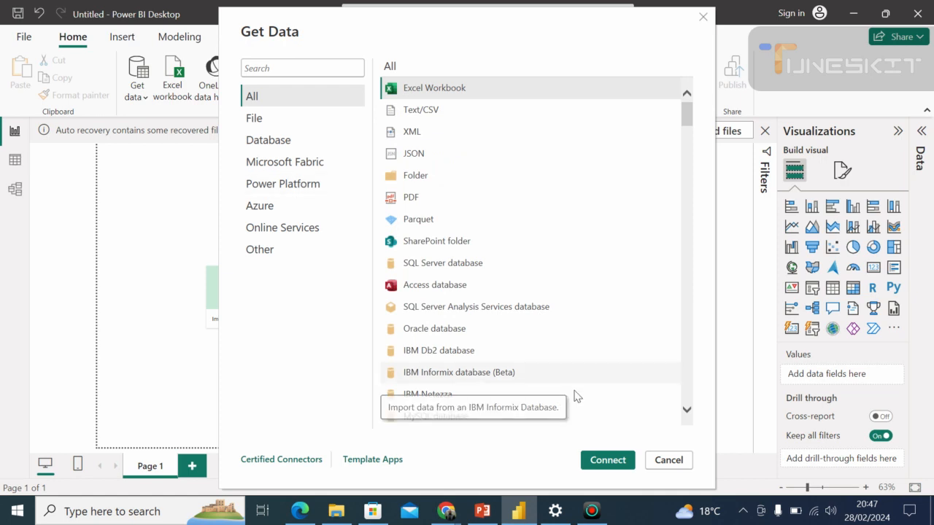
left_click(668, 461)
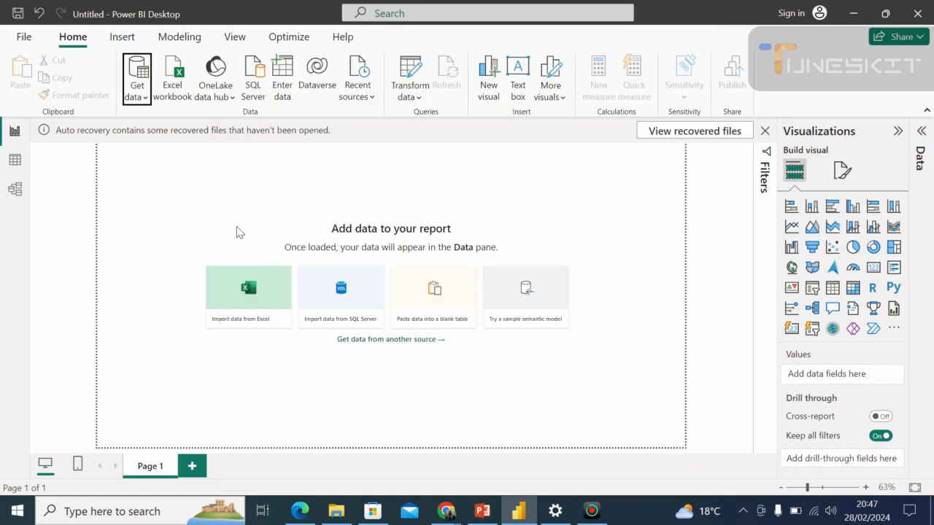
View the Excel workbooks available for import in the Downloads folder and close the file picker without choosing one.
left_click(179, 94)
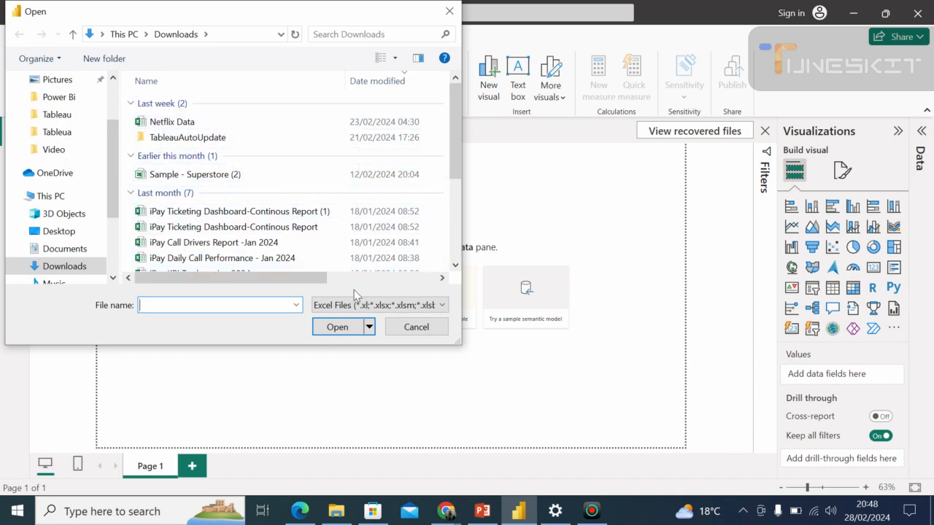
left_click_drag(455, 191, 450, 99)
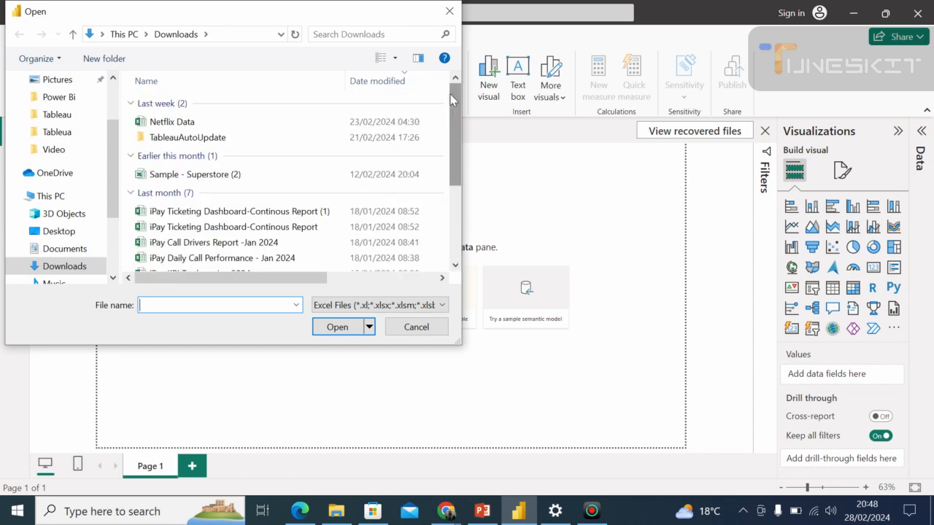
left_click(449, 13)
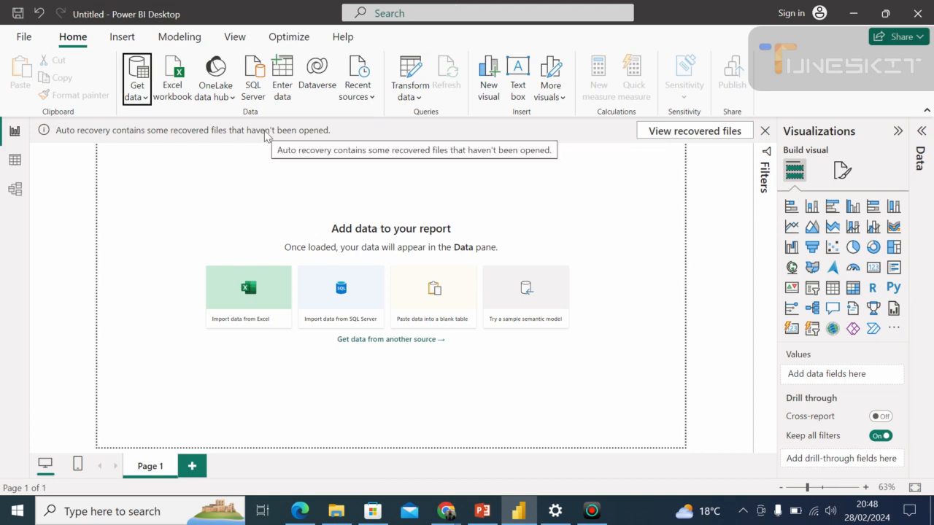
Look at the SQL Server database connection settings and the Transform data options without applying anything.
left_click(264, 101)
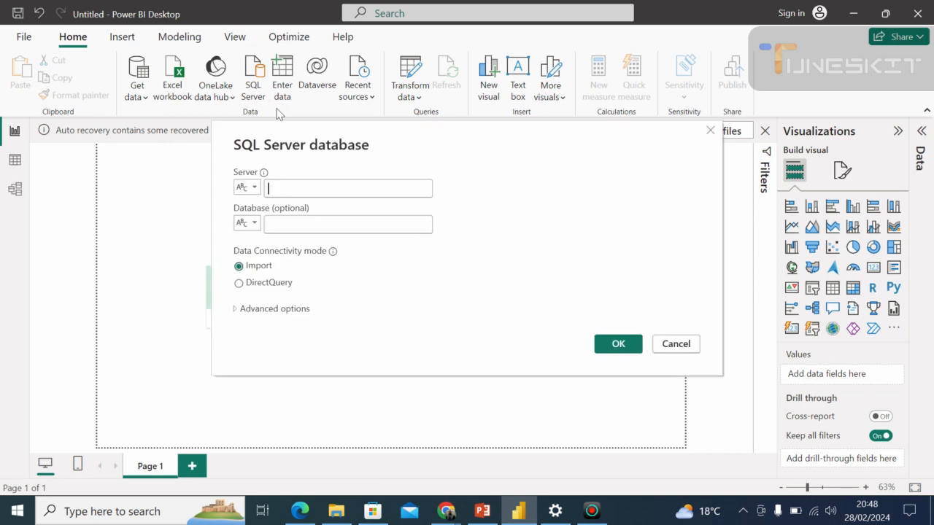
left_click(712, 131)
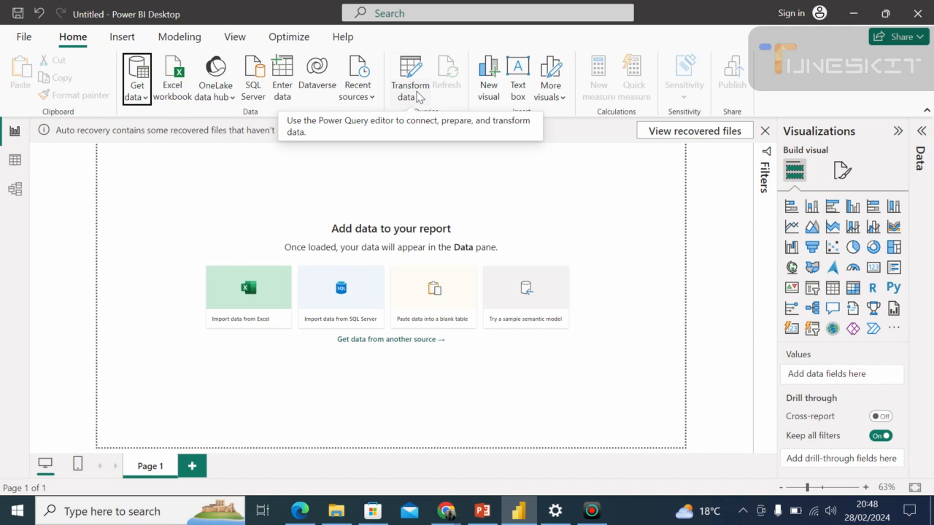
left_click(419, 97)
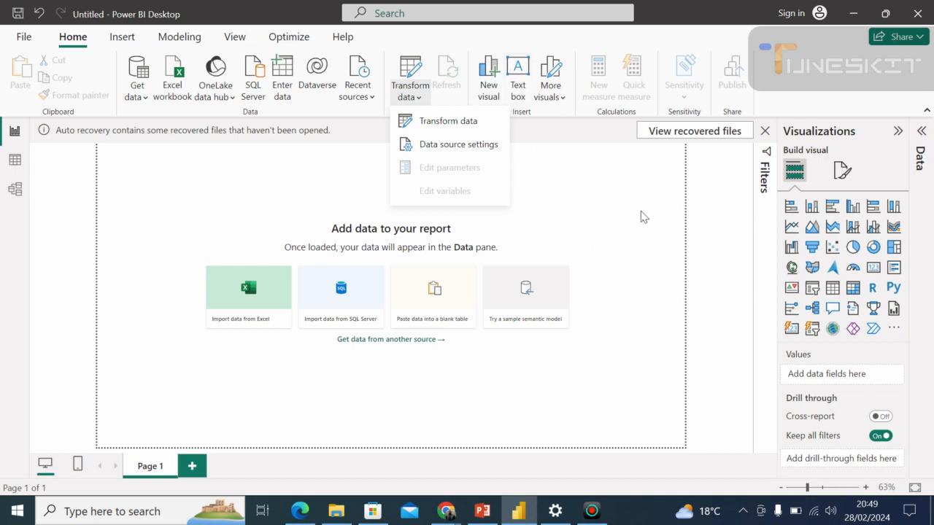
left_click(586, 204)
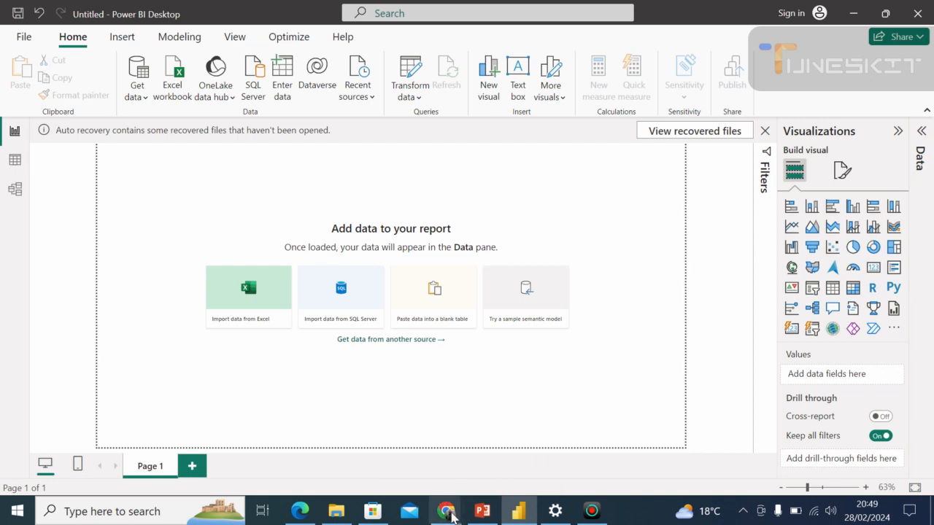
Switch to the Google Meet call and admit the participant waiting to join.
mouse_move(446, 510)
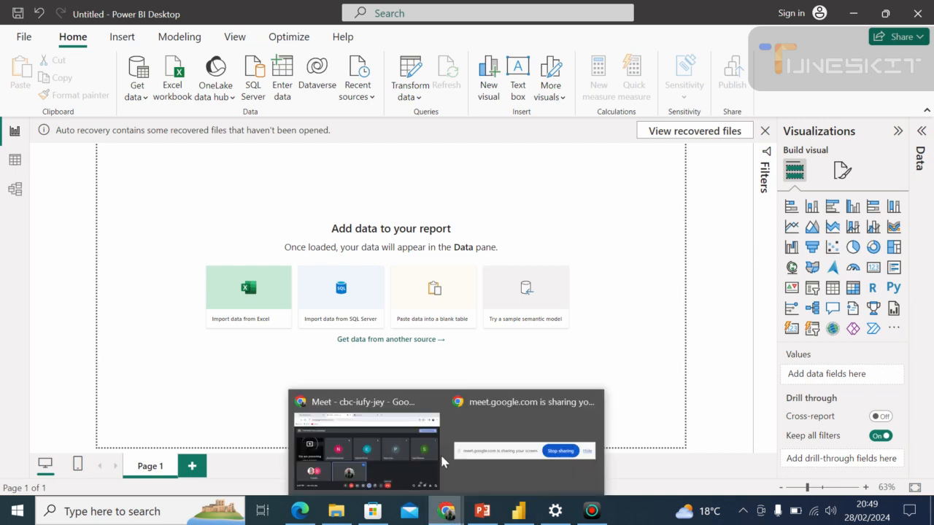
left_click(440, 453)
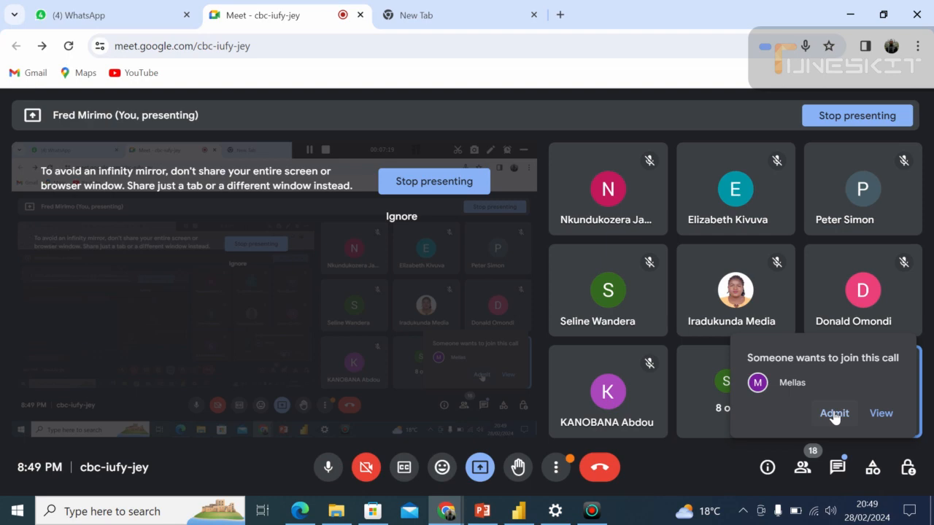
left_click(834, 413)
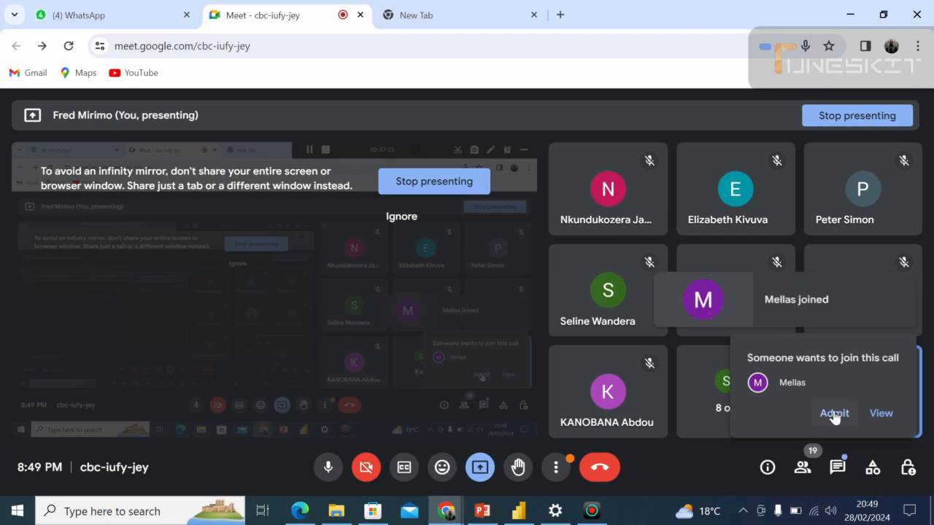
Return to Power BI Desktop, expand the Data pane and look at the page formatting options, keeping the recovered files.
left_click(518, 510)
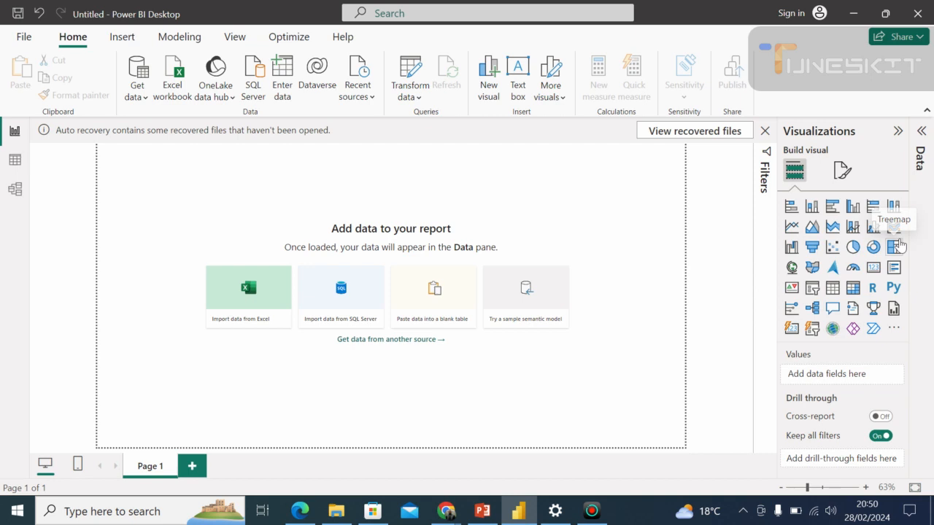
left_click(922, 132)
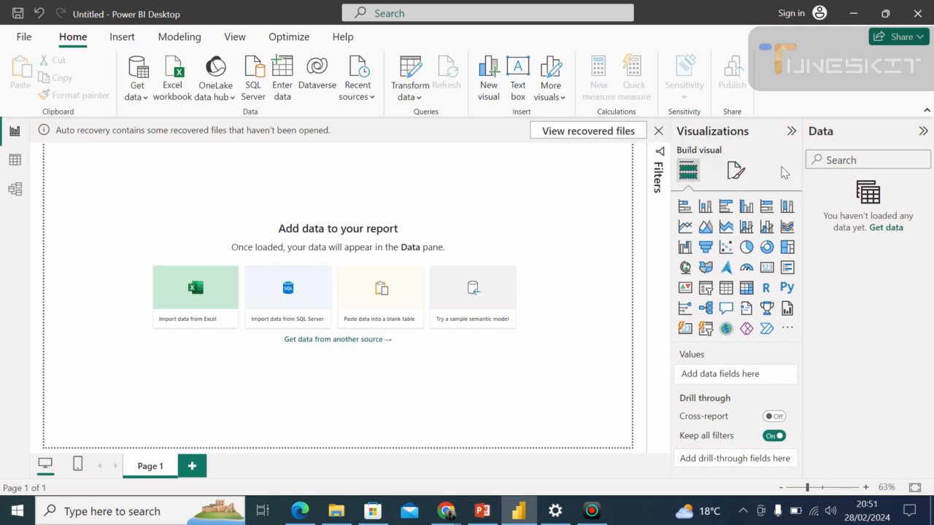
left_click(735, 171)
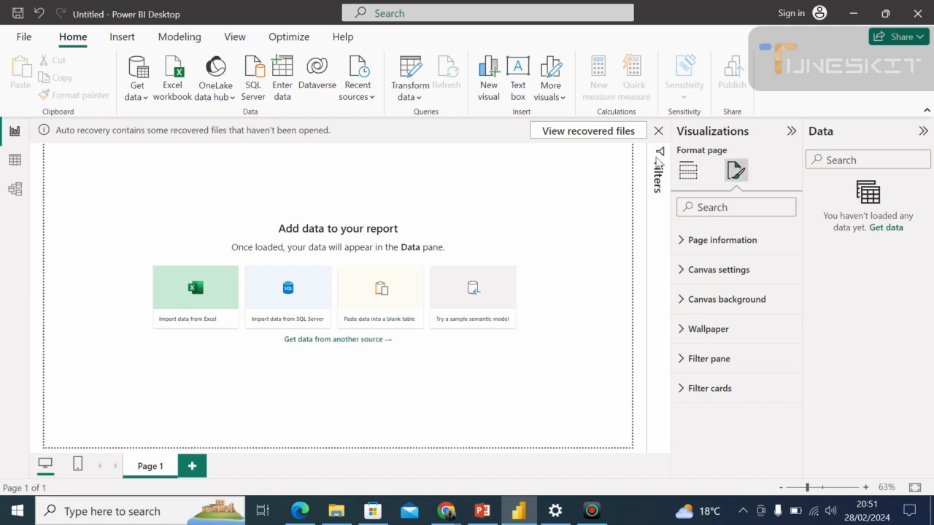
left_click(687, 172)
left_click(666, 133)
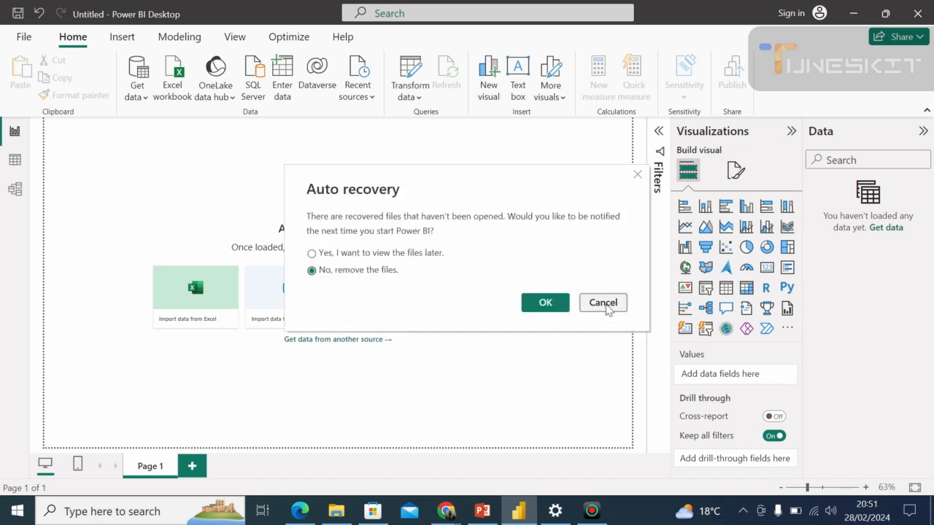
left_click(602, 303)
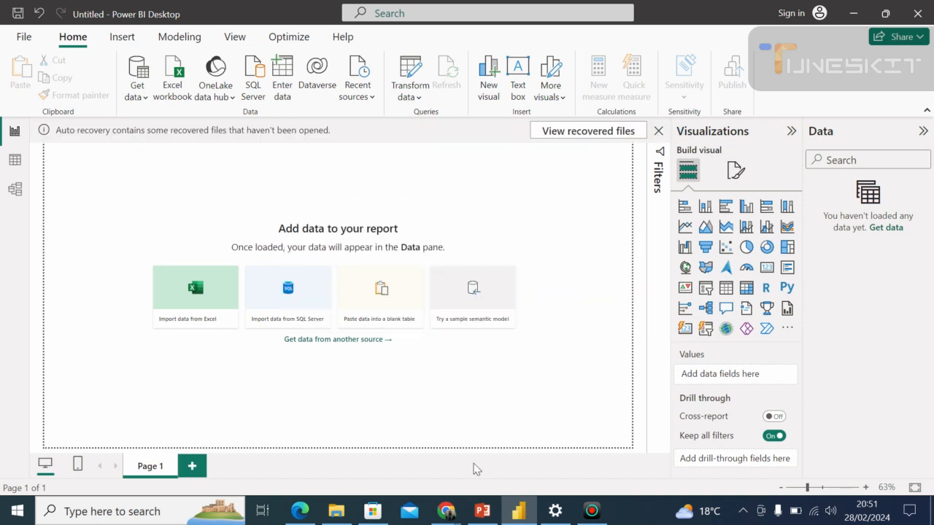
Switch to the Google Meet call and admit the participant asking to join.
mouse_move(447, 511)
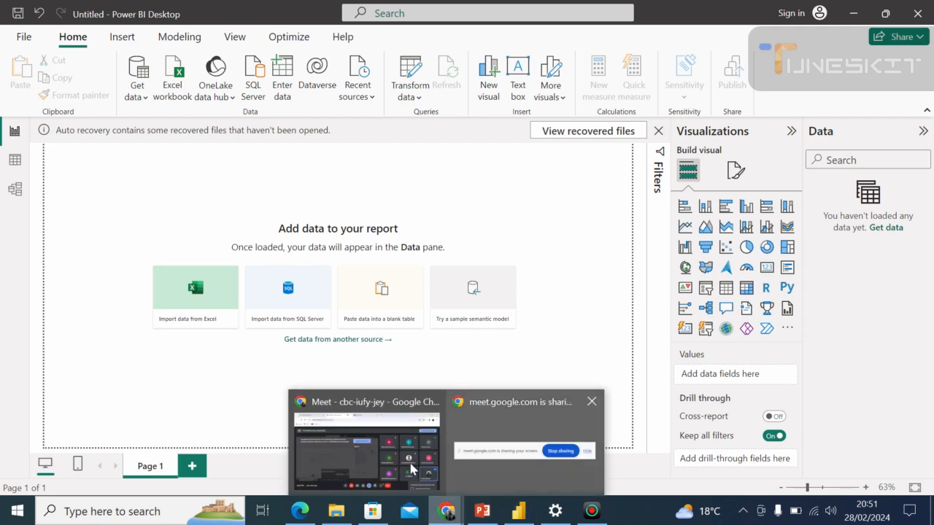
left_click(412, 469)
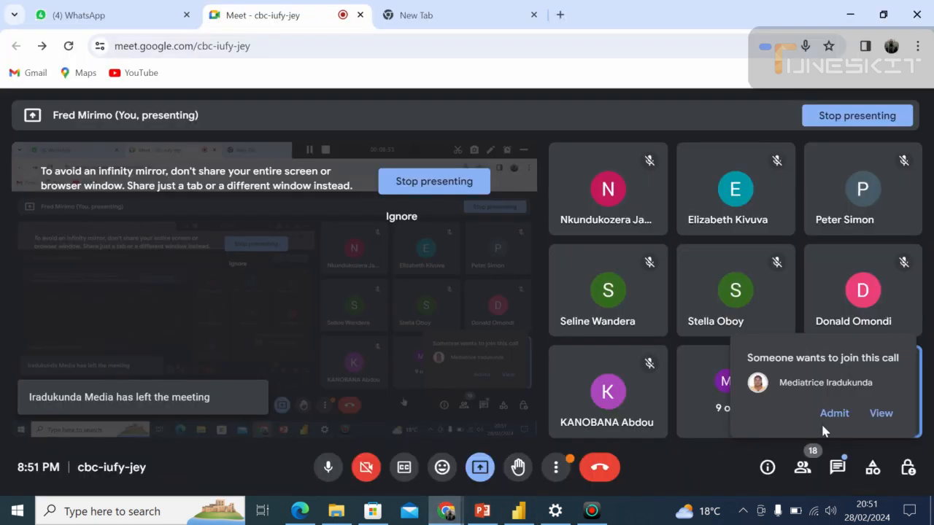
left_click(835, 413)
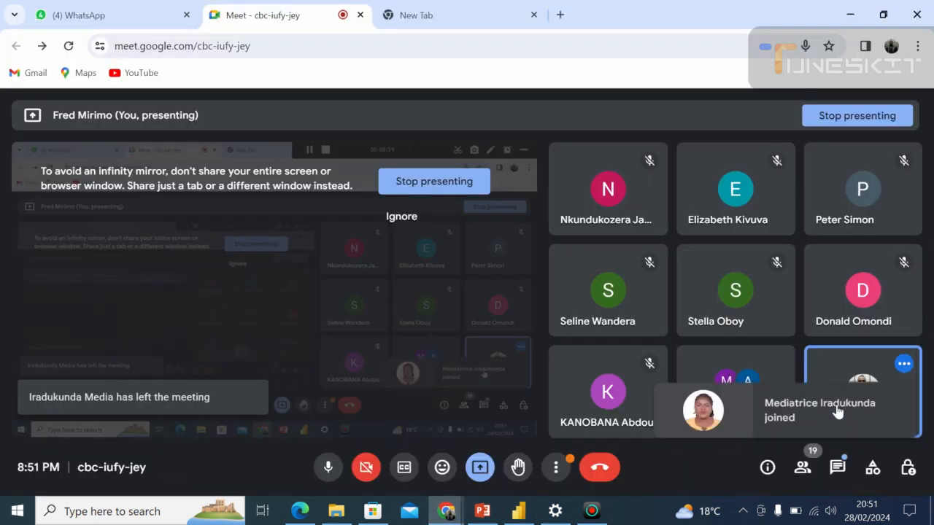
Switch back to Power BI Desktop, add two new report pages and return to Page 1.
left_click(515, 516)
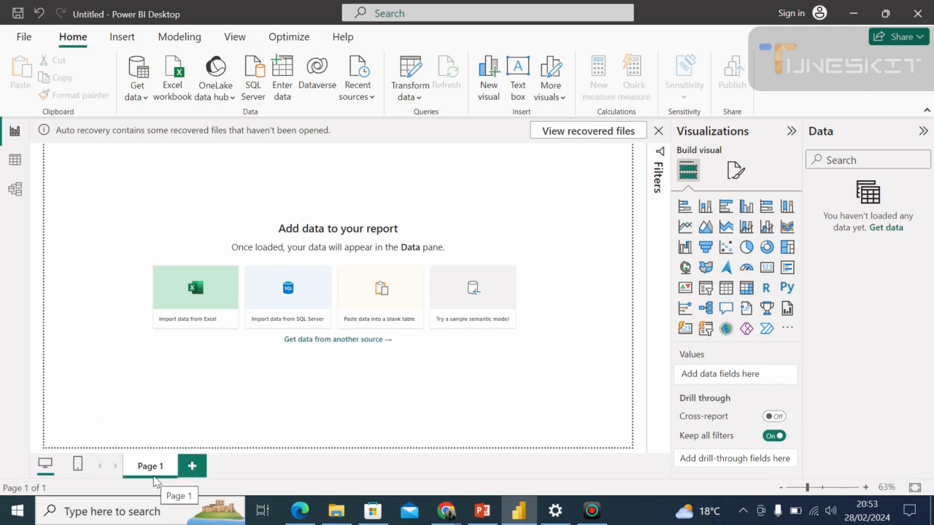
left_click(192, 465)
left_click(245, 468)
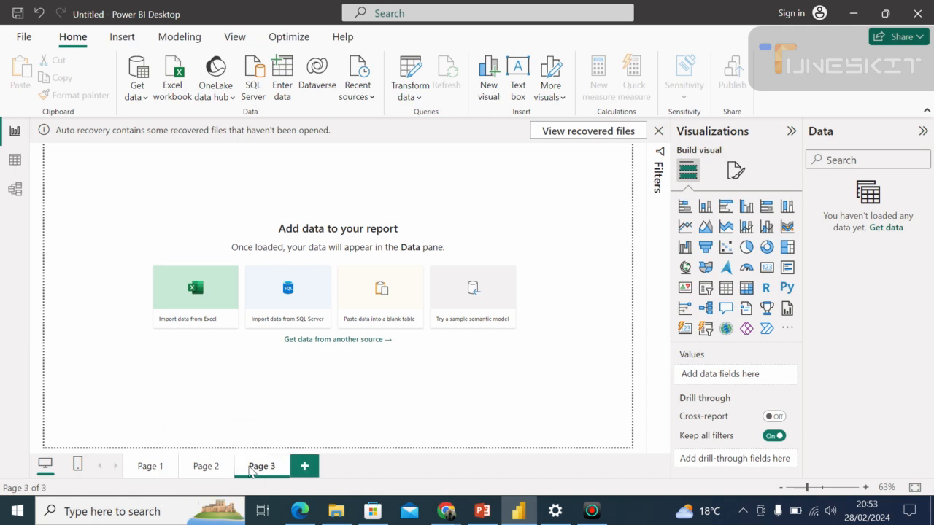
left_click(142, 467)
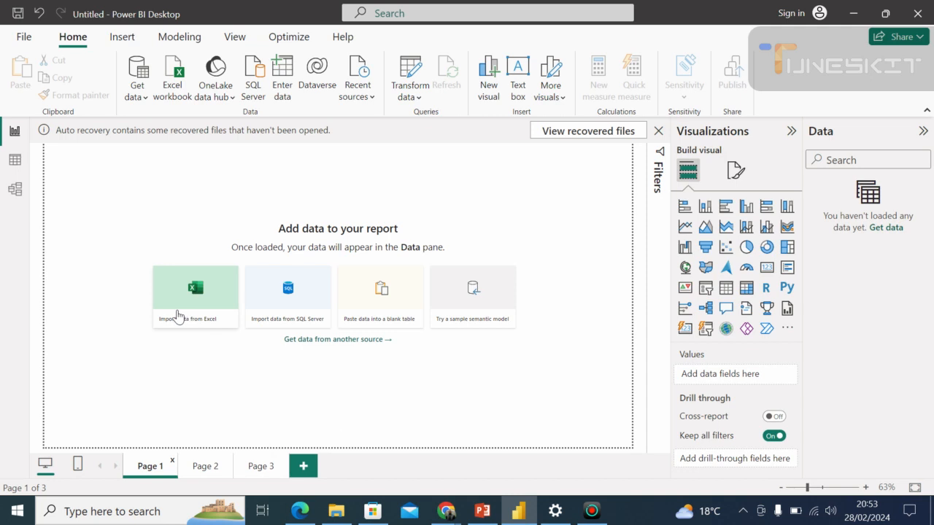
View the Excel import file picker and the full list of Get Data connectors, closing both without connecting.
left_click(162, 329)
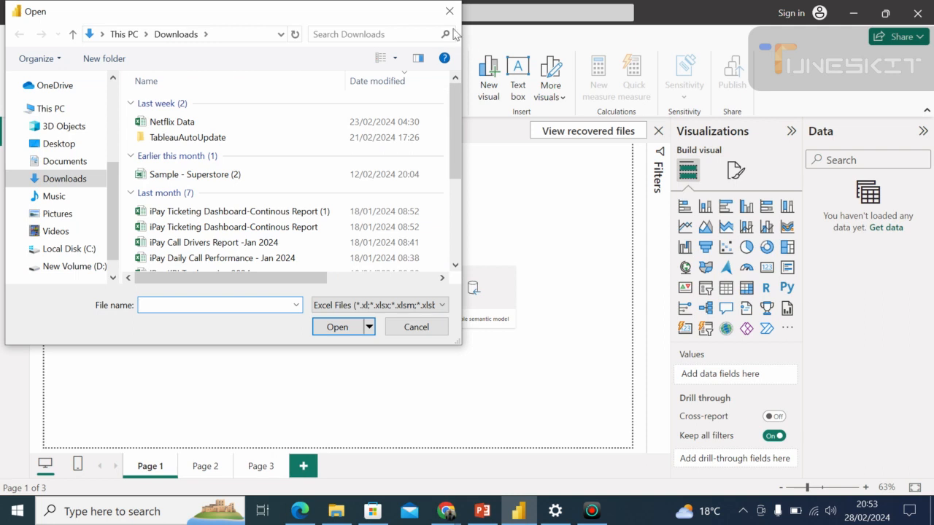
left_click(450, 12)
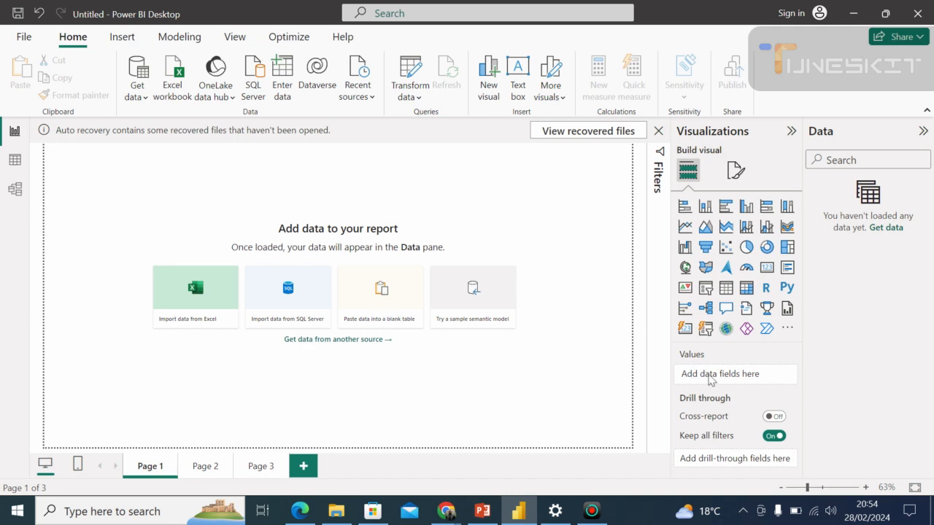
left_click(885, 228)
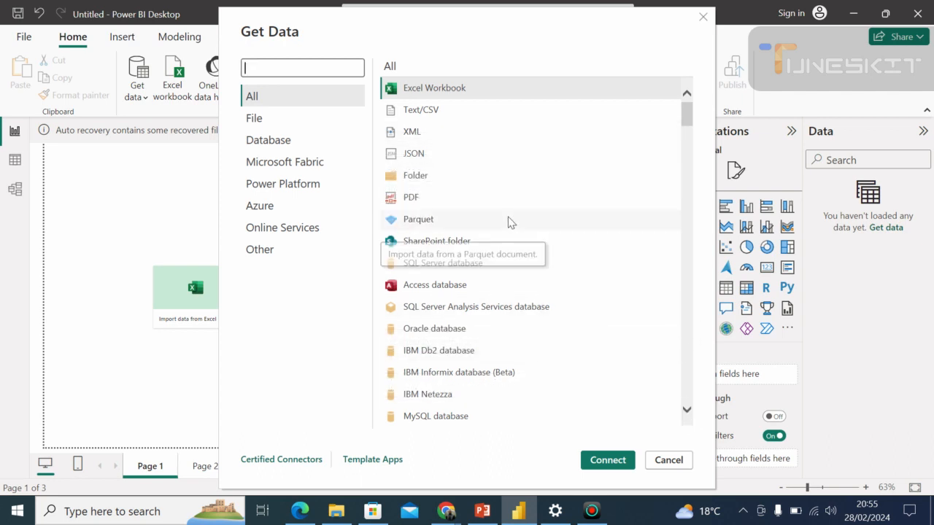
left_click(320, 342)
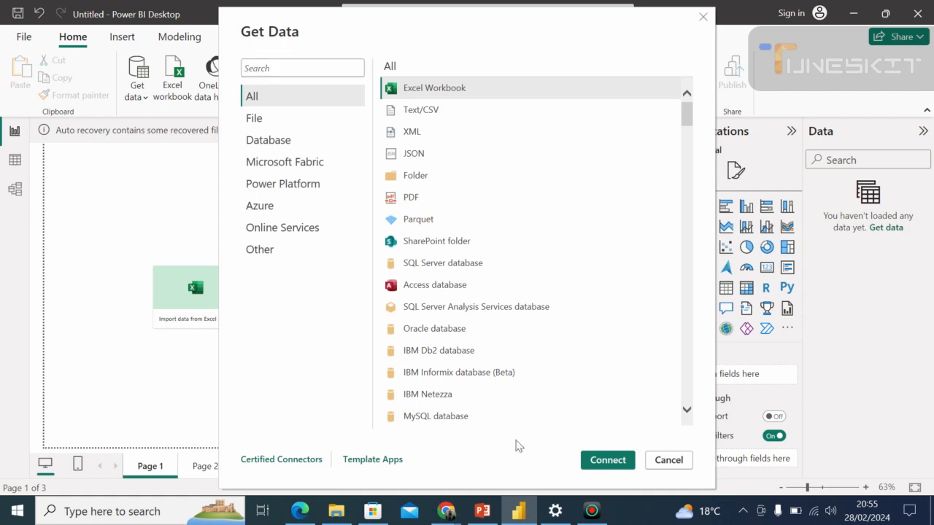
left_click(669, 461)
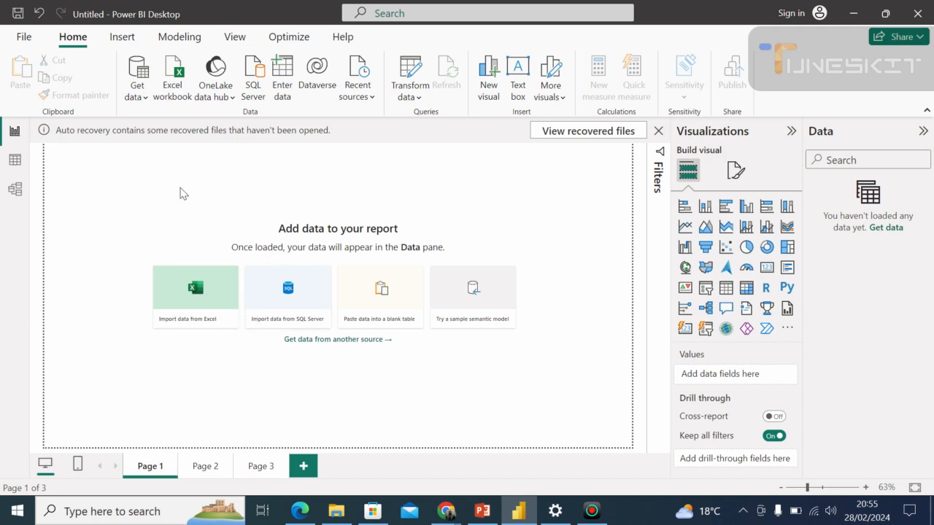
Preview the Orders table of the Sample - Superstore (2) Excel workbook across to its Profit column, then cancel the import.
left_click(147, 98)
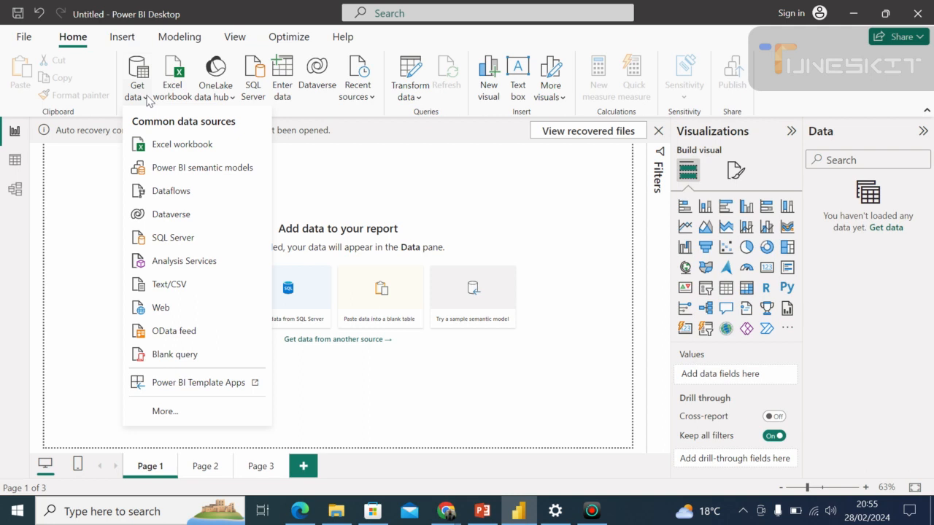
left_click(158, 151)
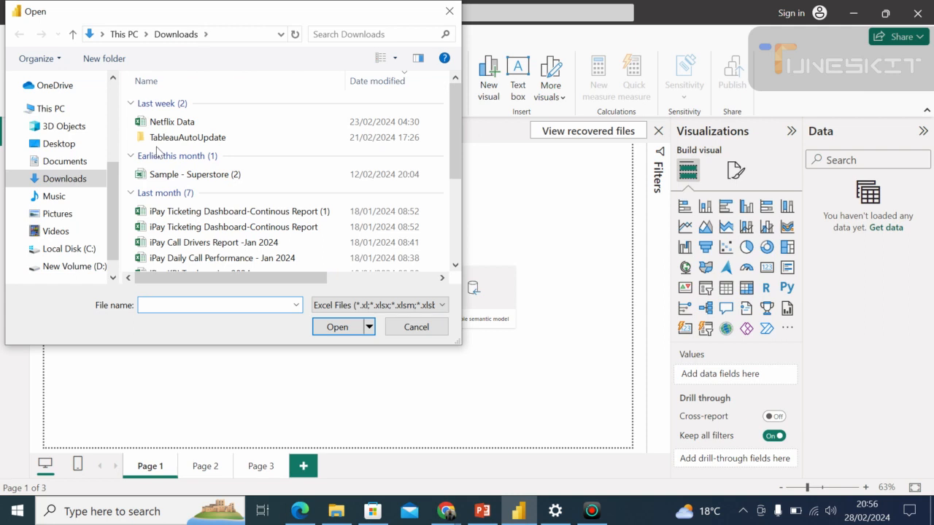
left_click(201, 179)
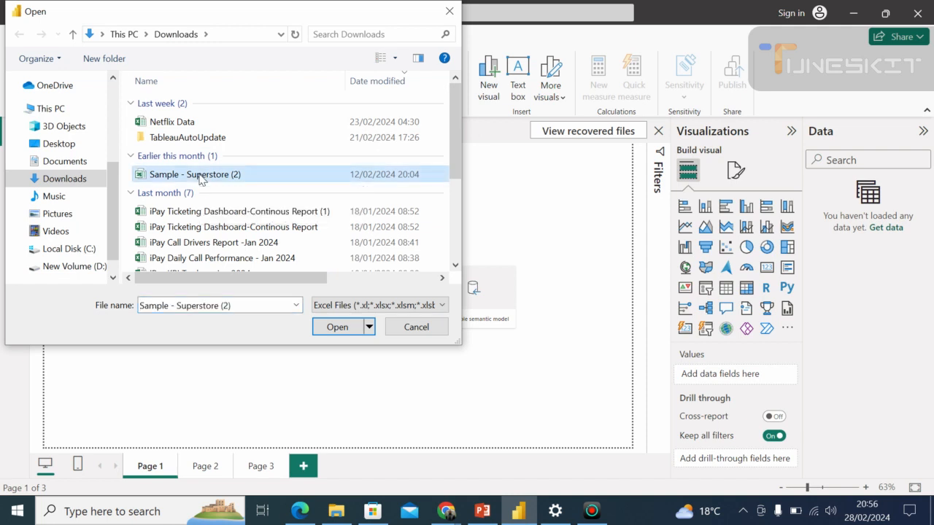
left_click(338, 328)
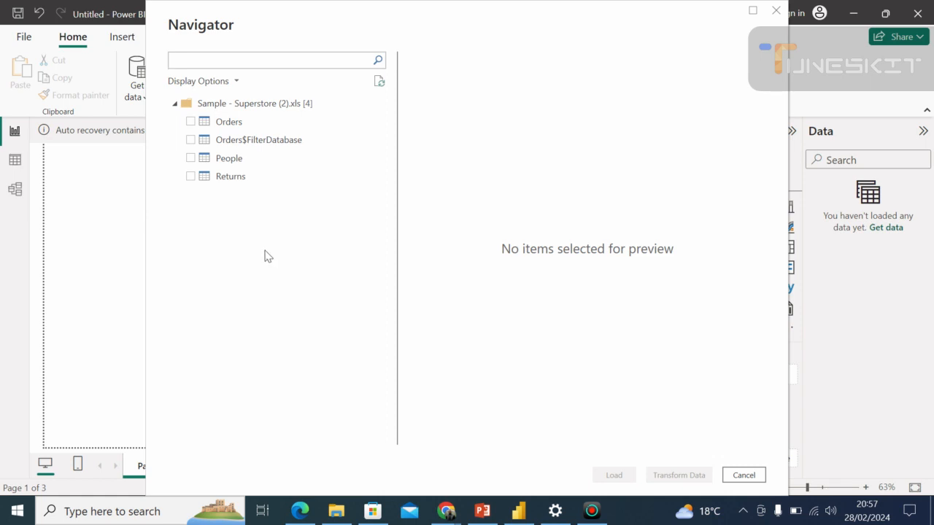
left_click(191, 123)
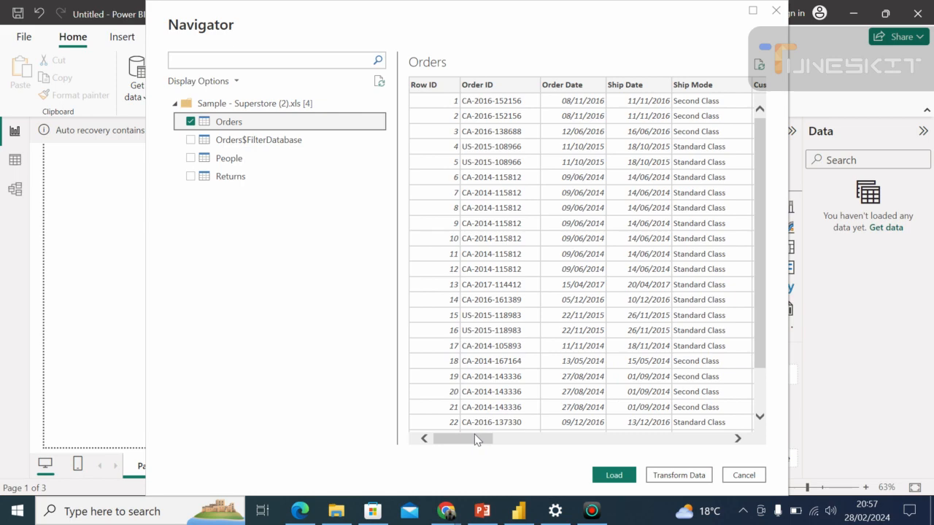
left_click_drag(474, 438, 726, 441)
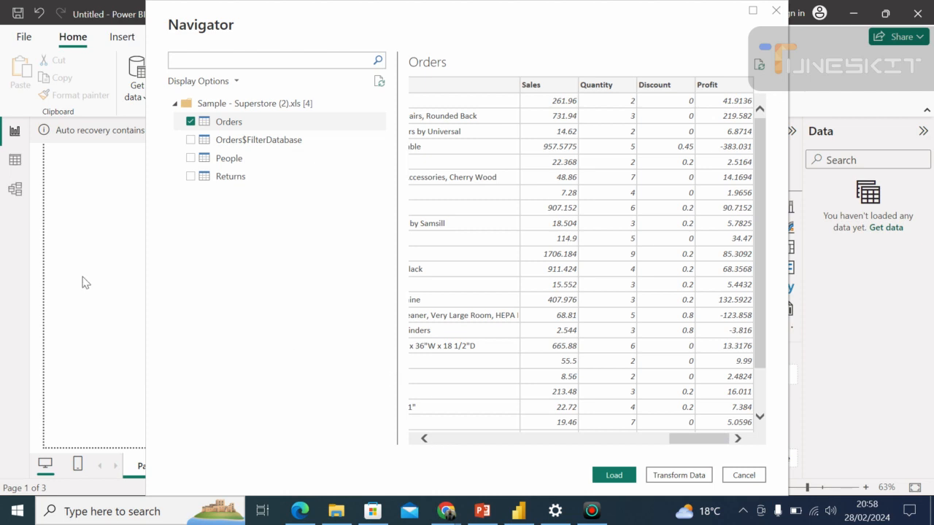
left_click(744, 476)
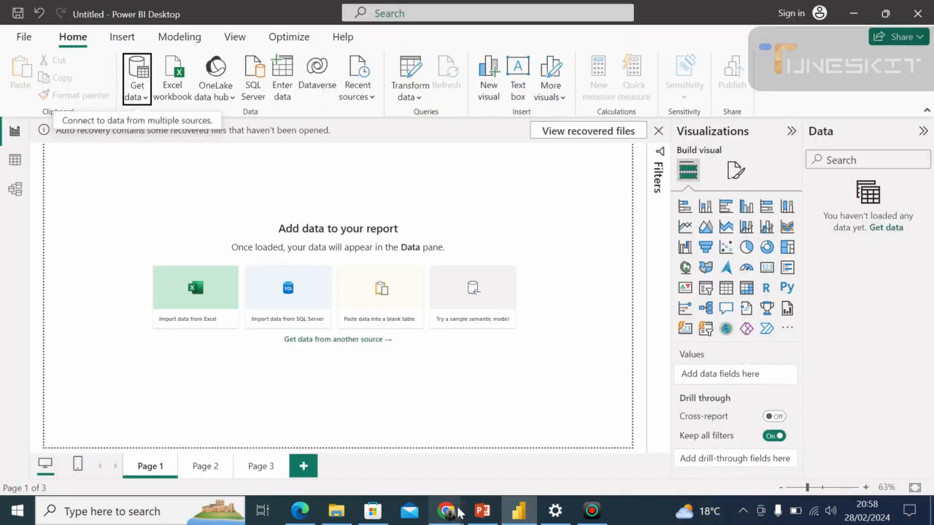
Switch to the Google Meet call and stop presenting the screen.
mouse_move(455, 512)
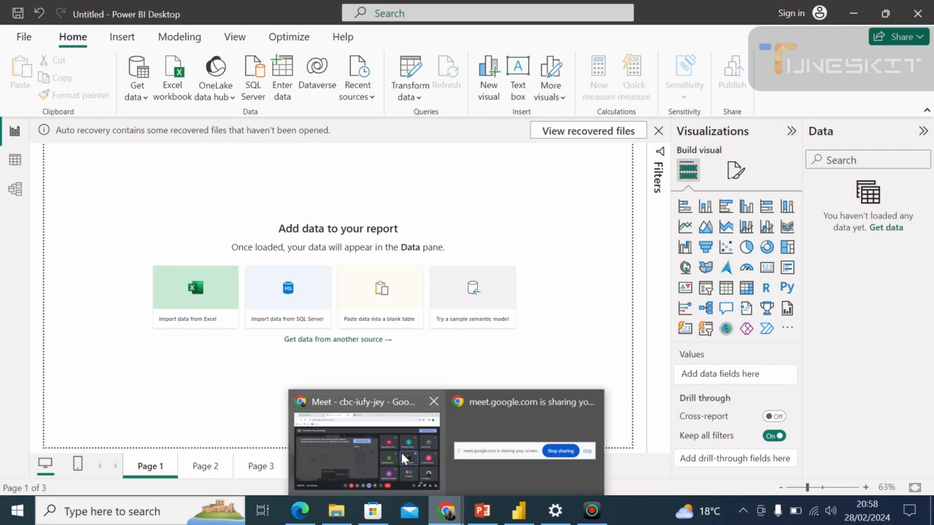
left_click(404, 458)
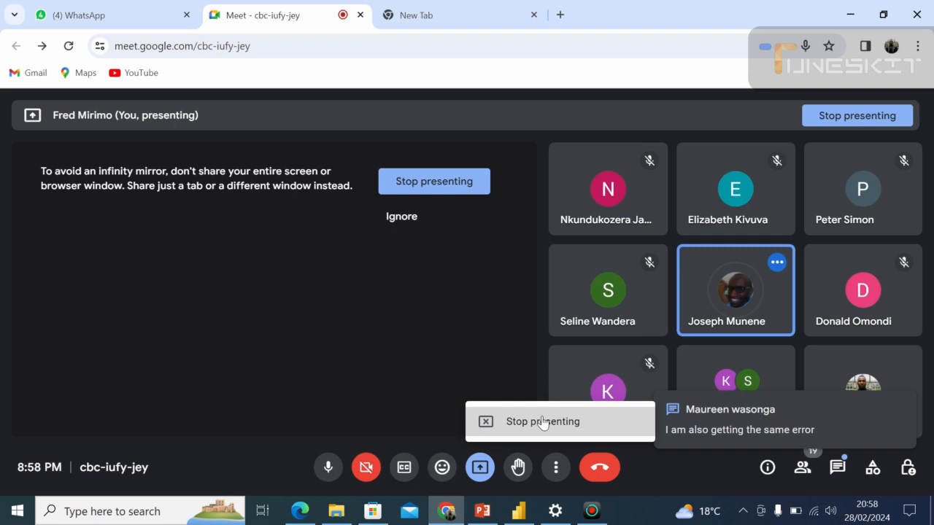
left_click(542, 422)
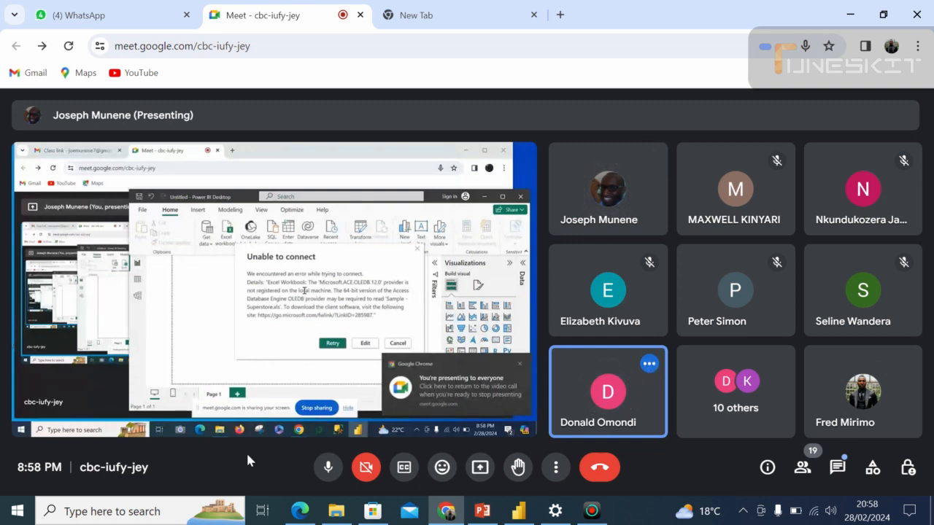
Look at the WhatsApp Web chat list and return to the Google Meet call.
left_click(71, 18)
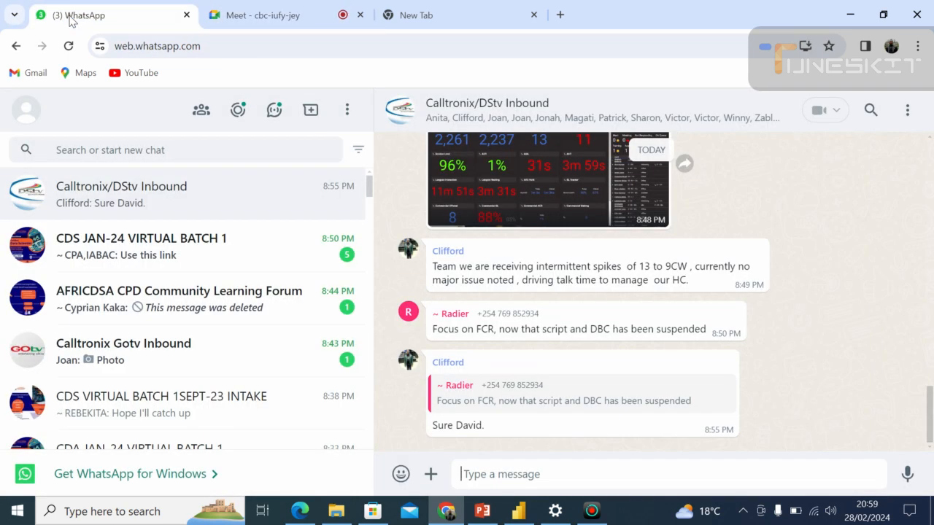
left_click(447, 513)
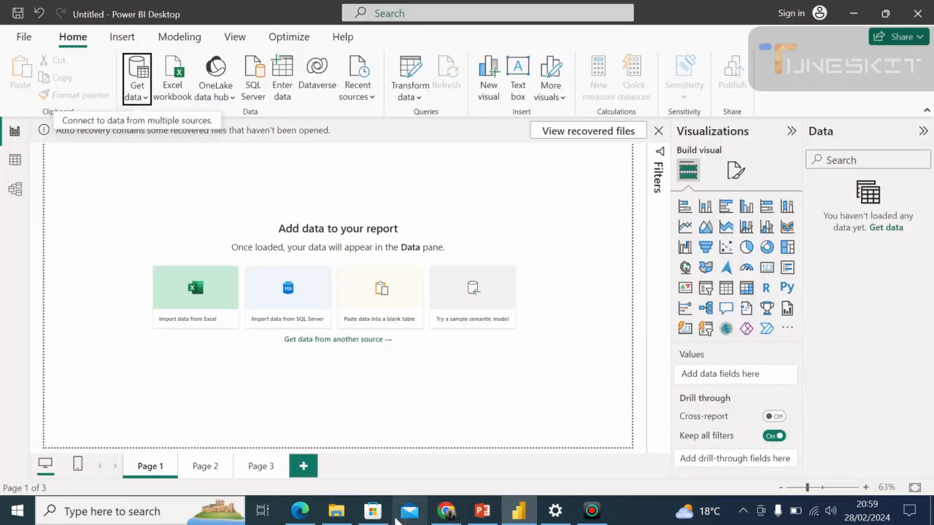
left_click(446, 512)
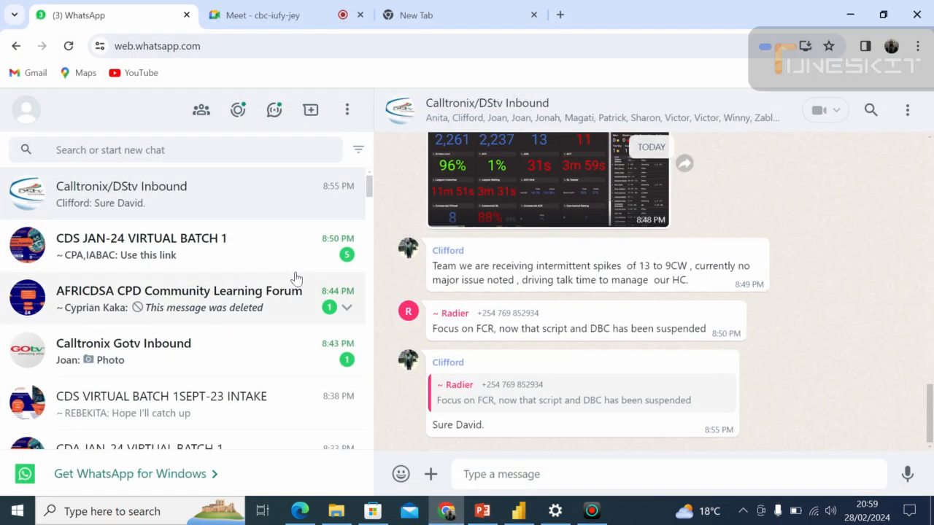
left_click(248, 9)
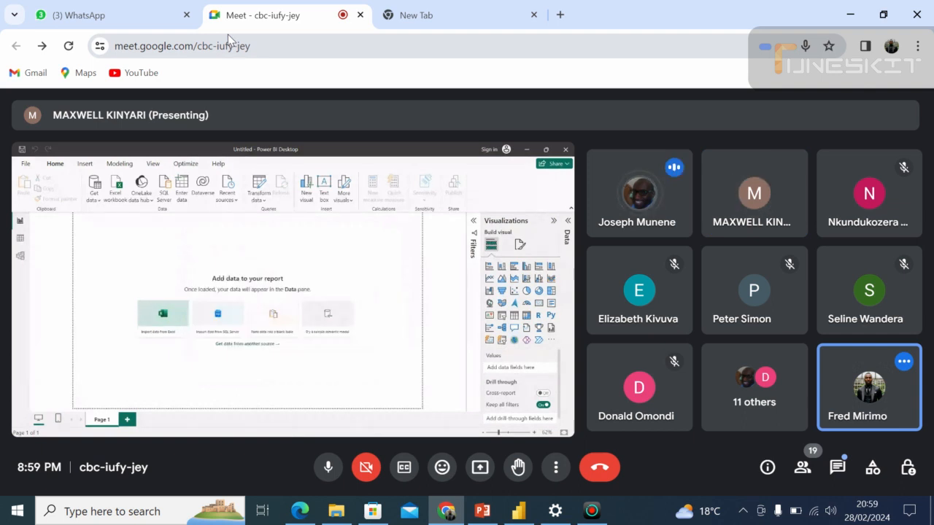
Admit the participant waiting under suspicious users to the call and confirm the admission.
mouse_move(167, 265)
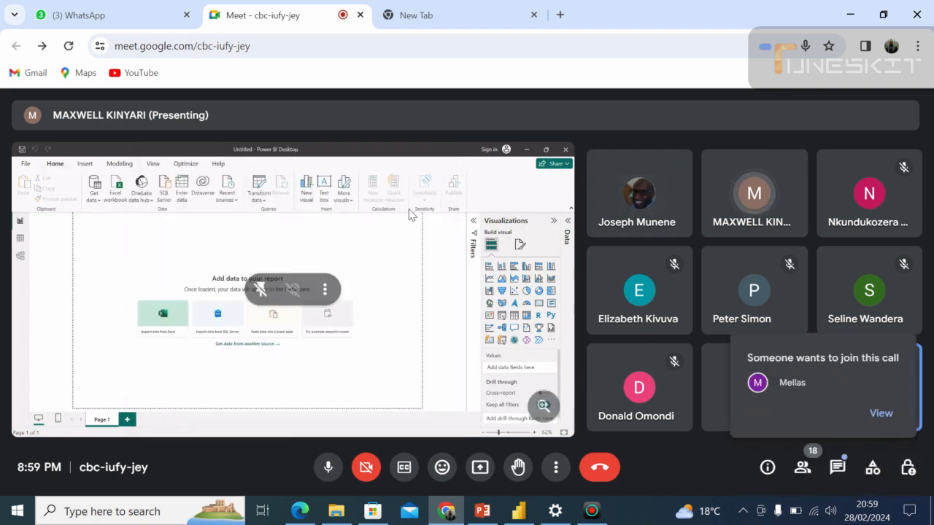
left_click(879, 414)
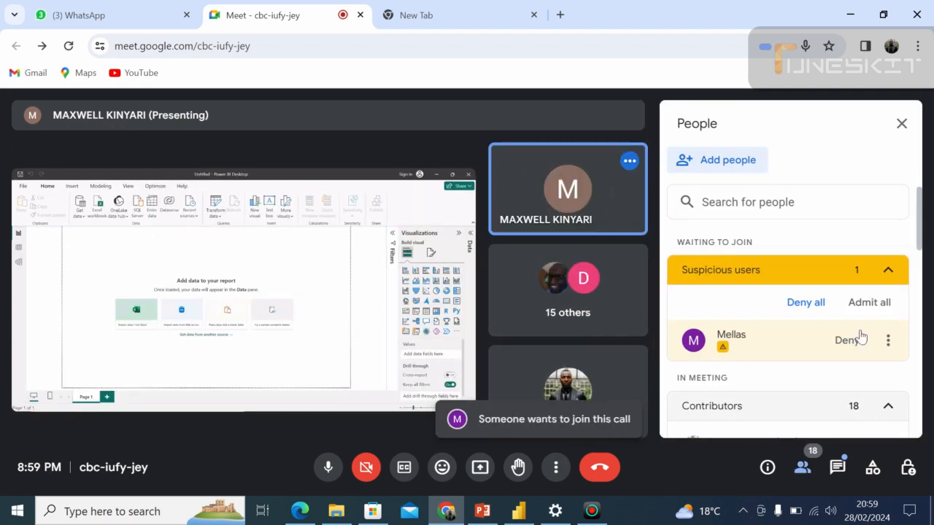
left_click(862, 304)
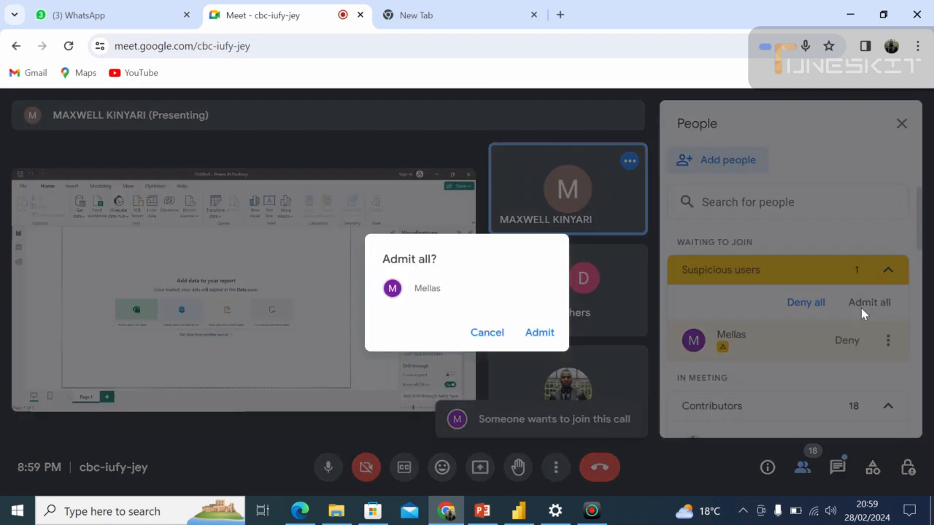
left_click(544, 333)
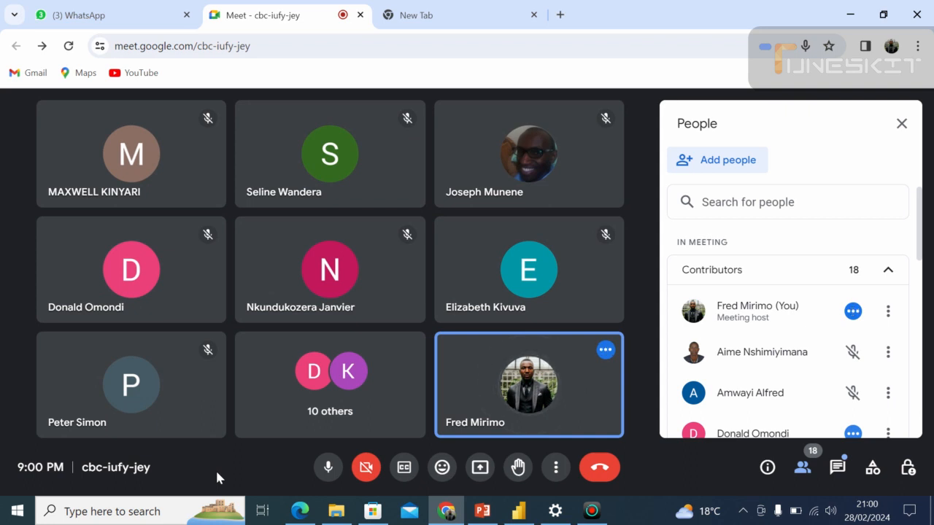
Switch to WhatsApp Web in the browser and open the CDS VIRTUAL BATCH 1SEPT-23 INTAKE group chat.
left_click(335, 512)
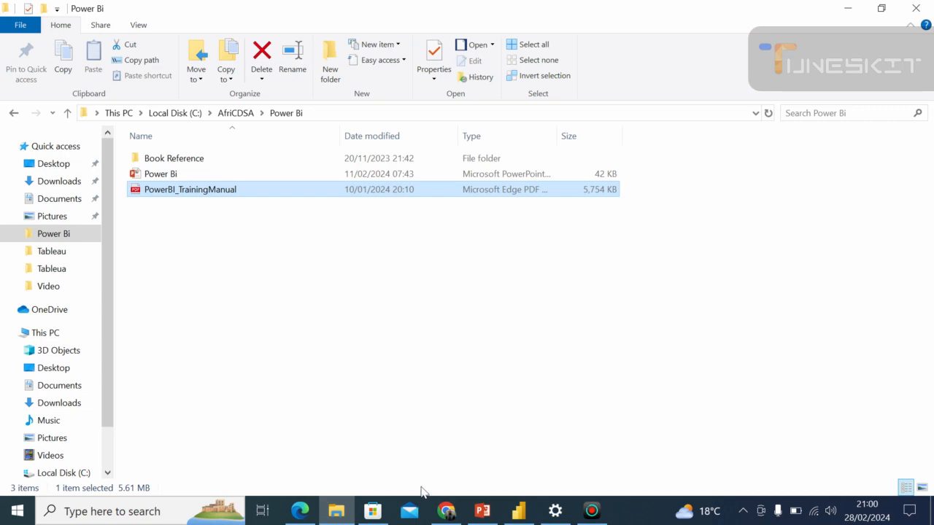
left_click(445, 512)
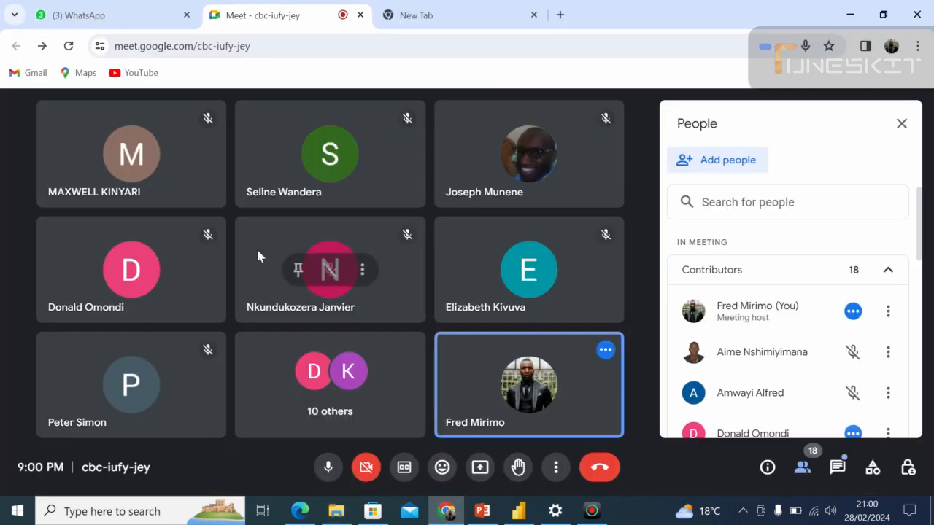
left_click(78, 13)
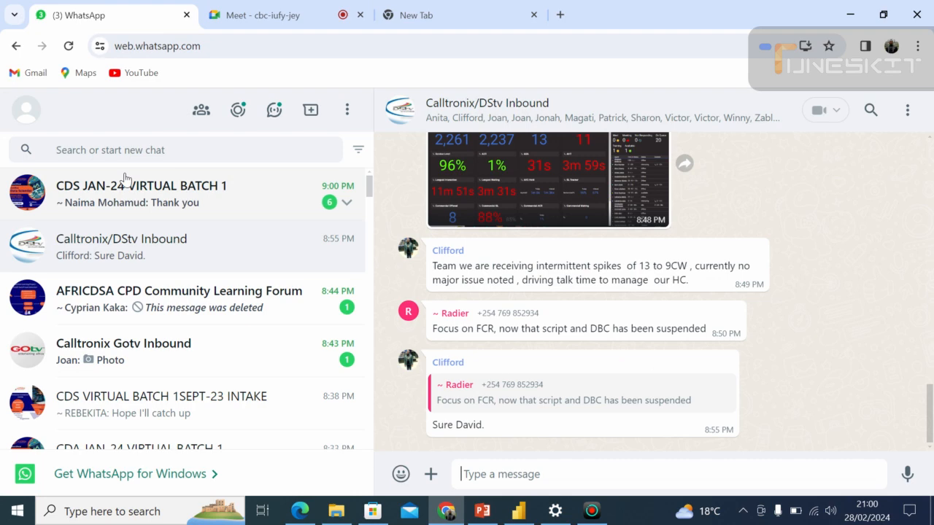
left_click(189, 406)
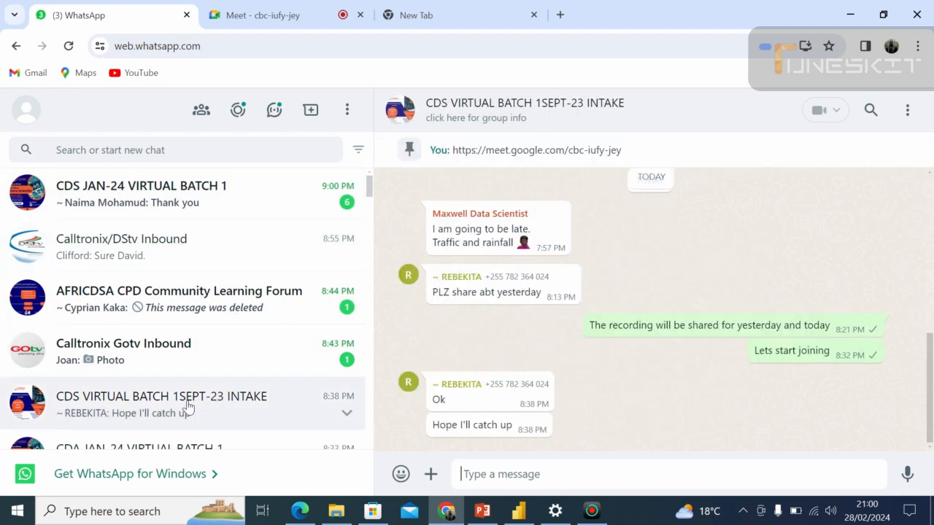
Start attaching a document to the group chat and browse to the AfriCDSA > Tableau folder on Local Disk (C:).
left_click(431, 475)
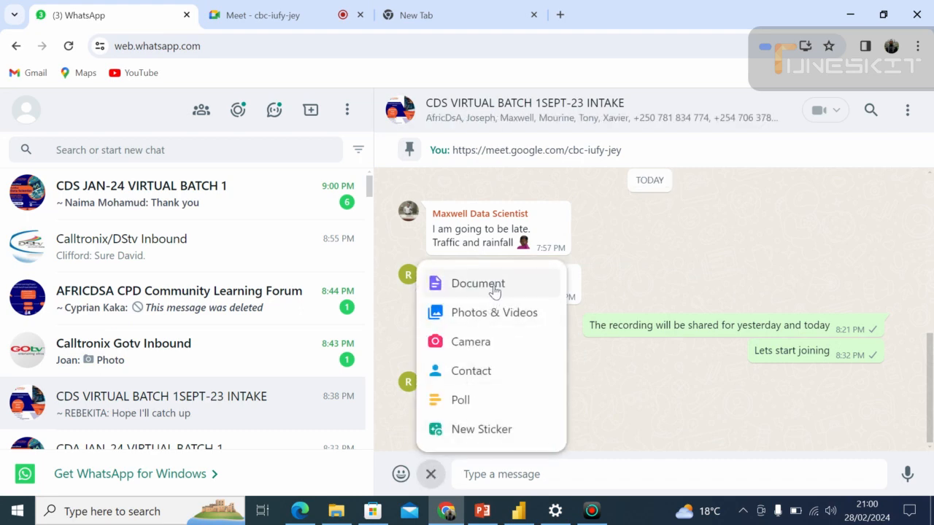
left_click(494, 284)
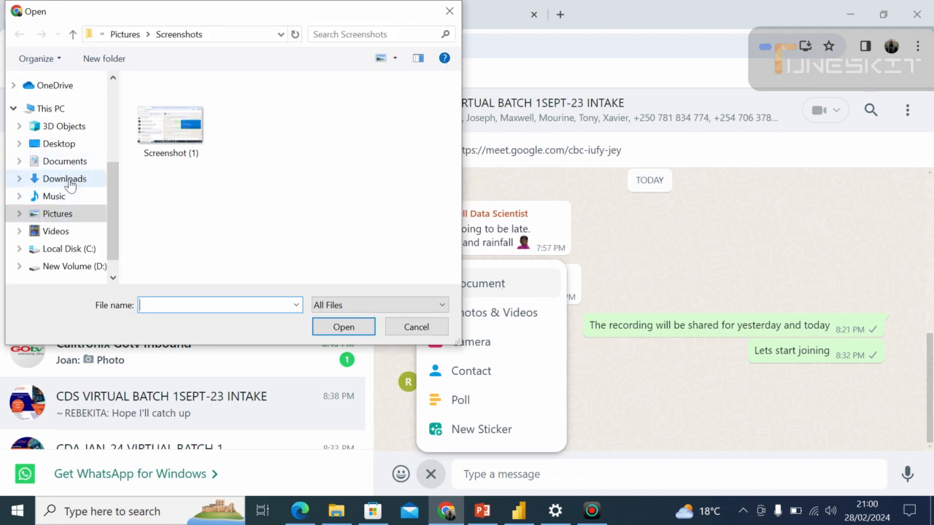
left_click(72, 183)
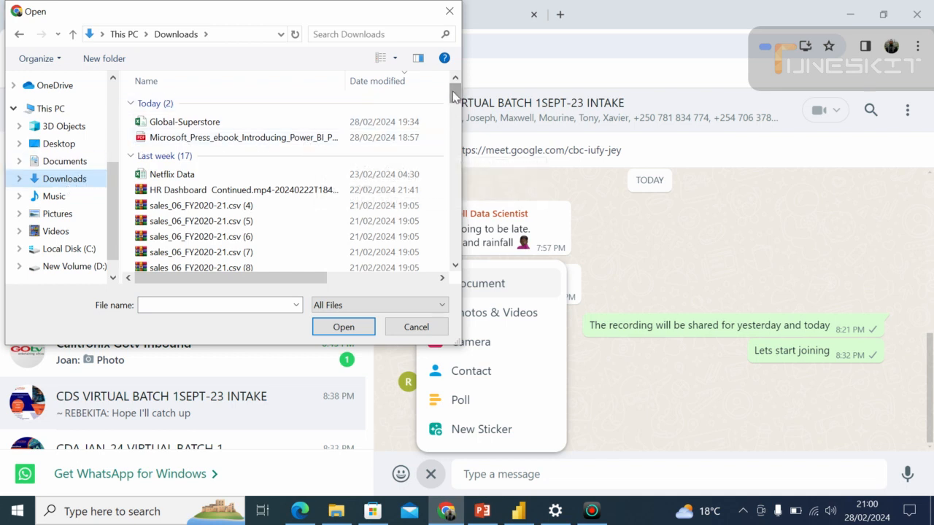
scroll(454, 94, "down", 1)
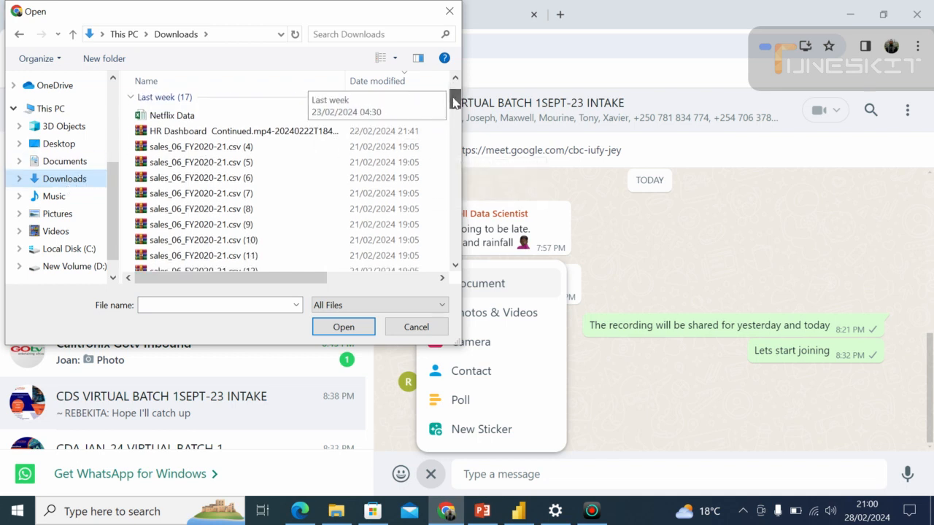
left_click(69, 251)
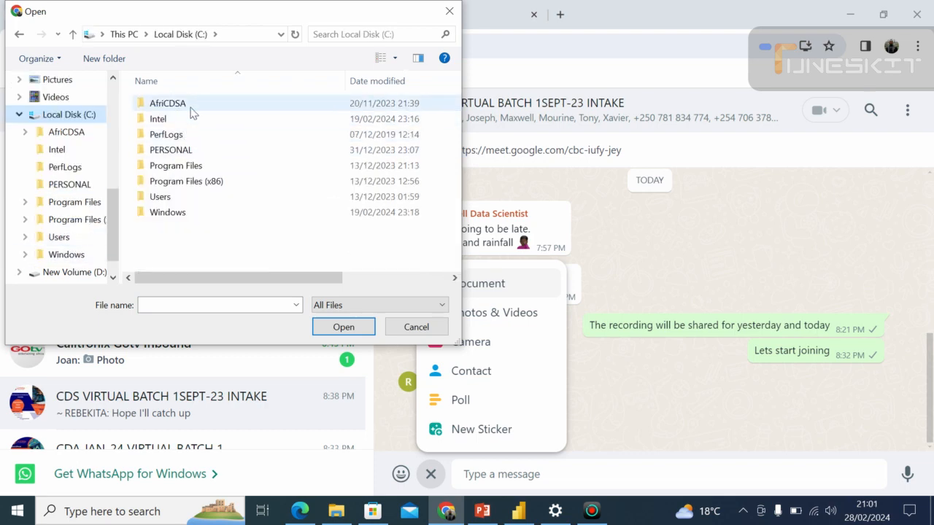
double_click(191, 106)
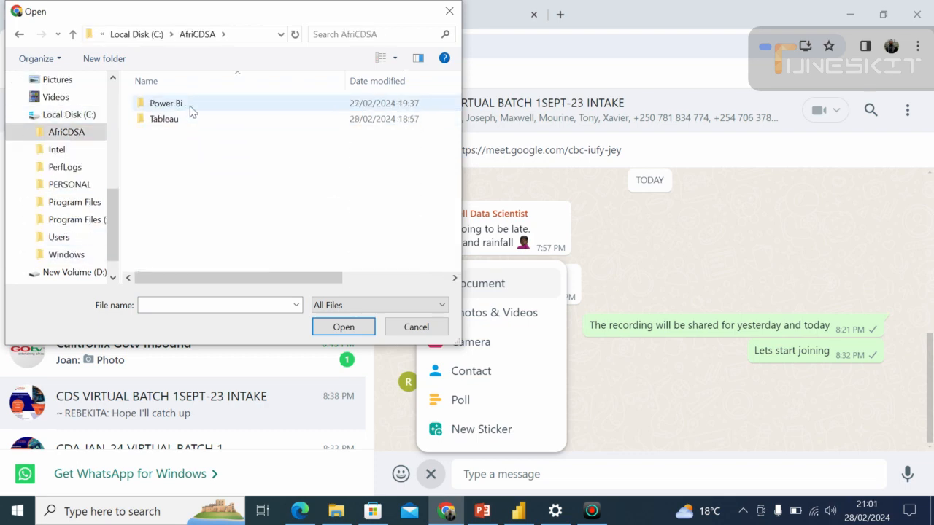
double_click(181, 121)
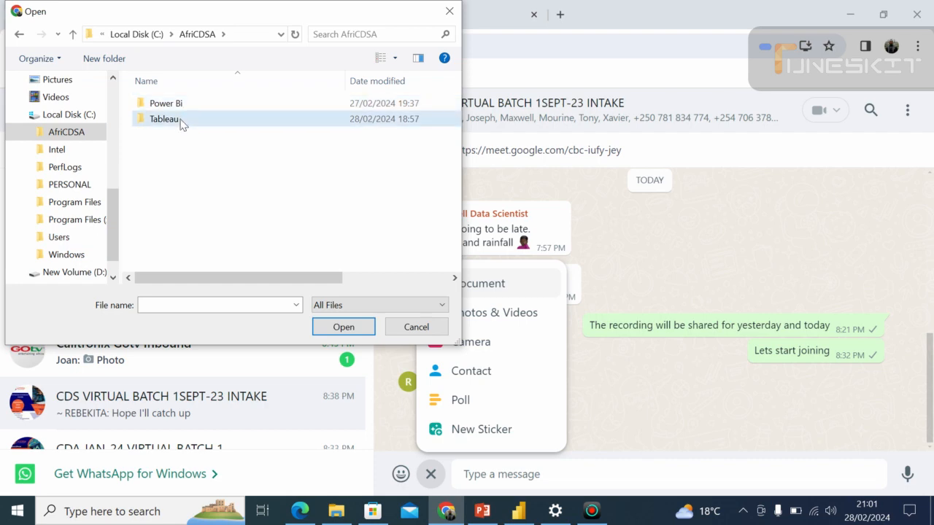
Choose the Sample - Superstore workbook from the Tableau folder and send it to the group without a caption.
left_click(166, 198)
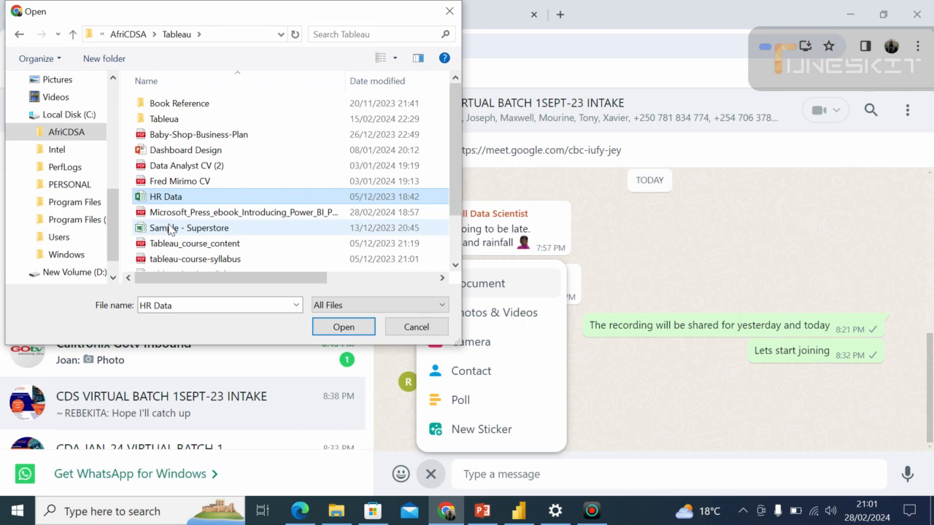
left_click(169, 228)
left_click(333, 326)
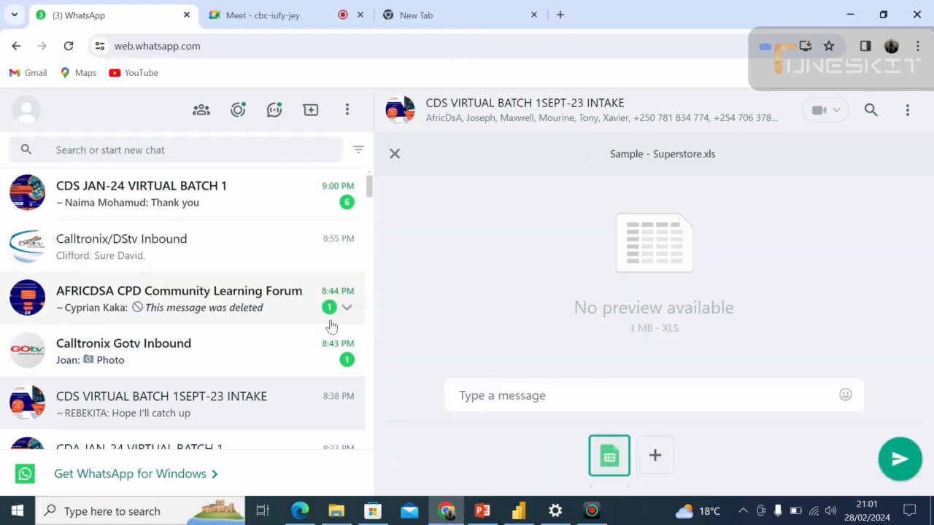
left_click(900, 458)
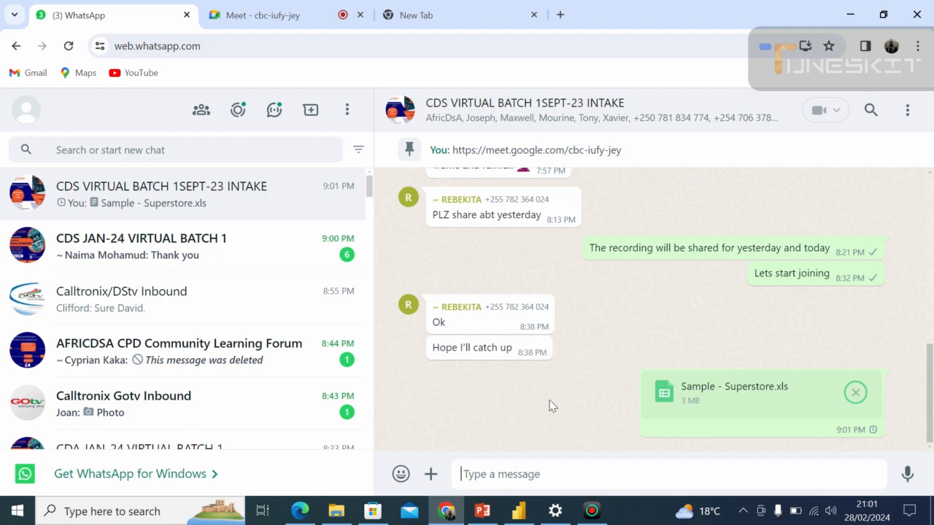
Cancel and restart the upload of Sample - Superstore.xls in the group chat twice.
left_click(842, 413)
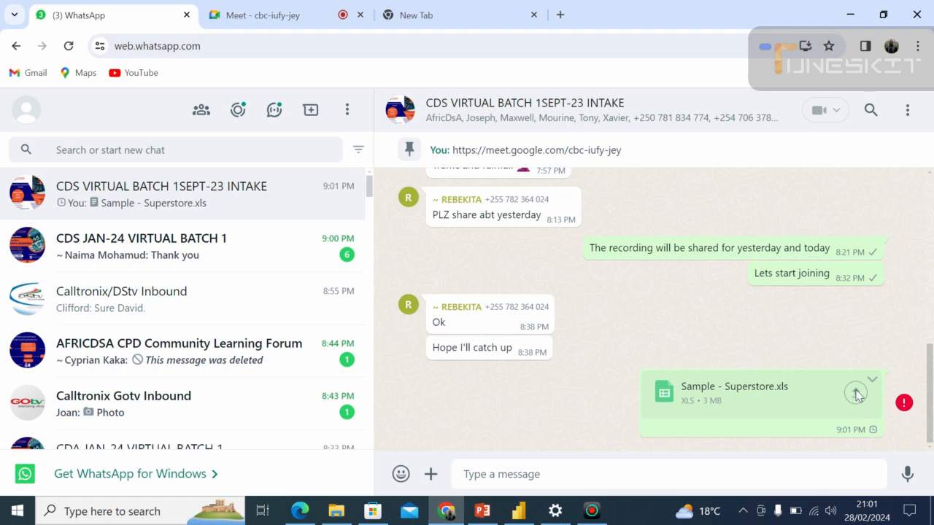
left_click(849, 395)
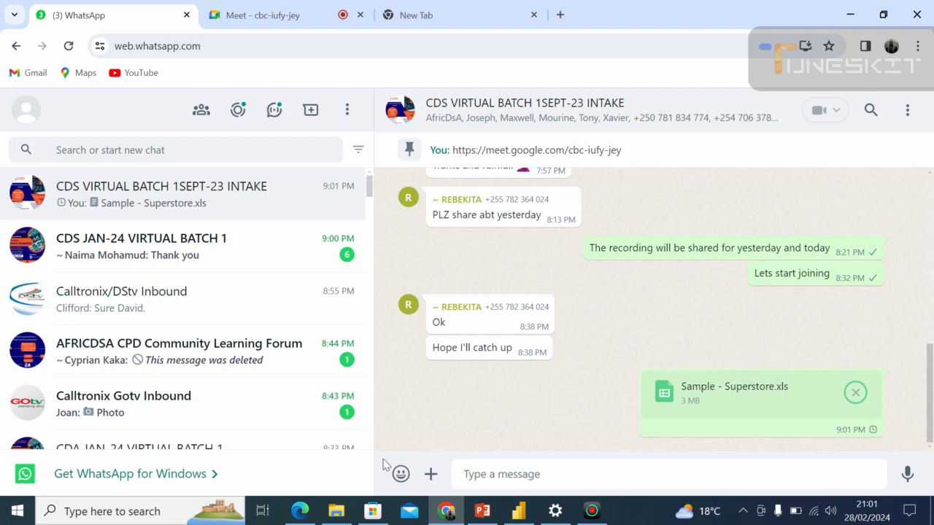
left_click(444, 511)
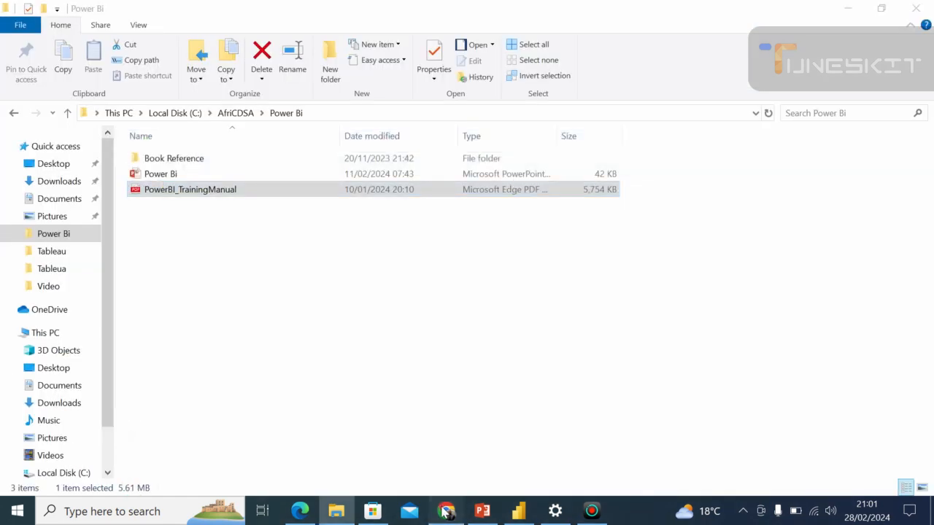
left_click(444, 511)
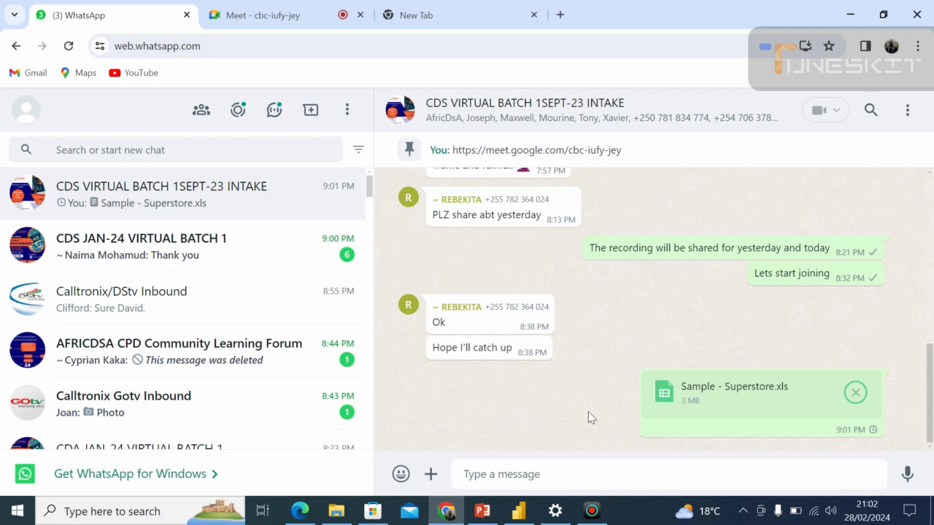
left_click(855, 394)
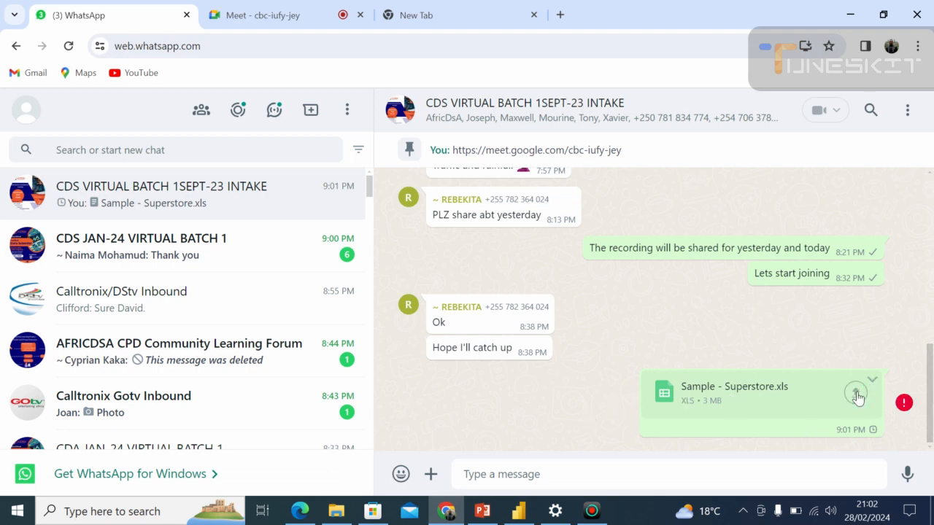
left_click(856, 393)
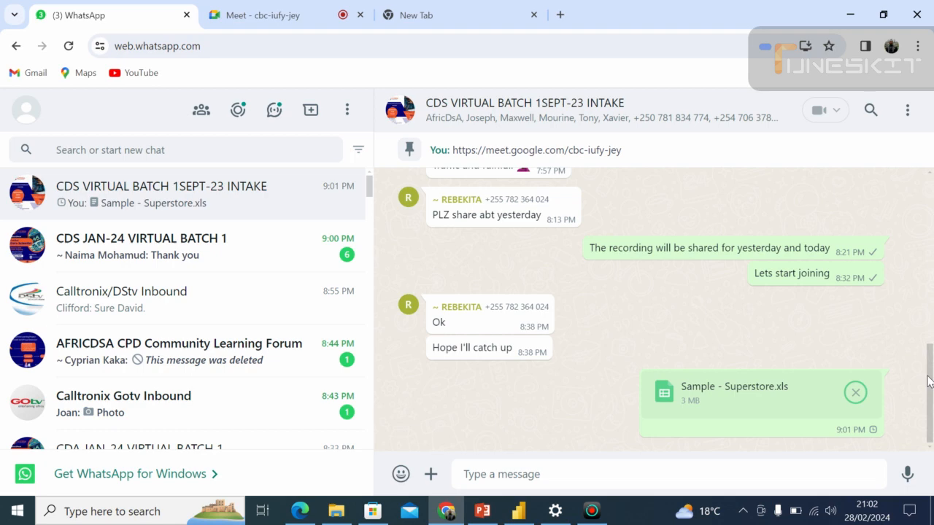
left_click_drag(930, 382, 932, 416)
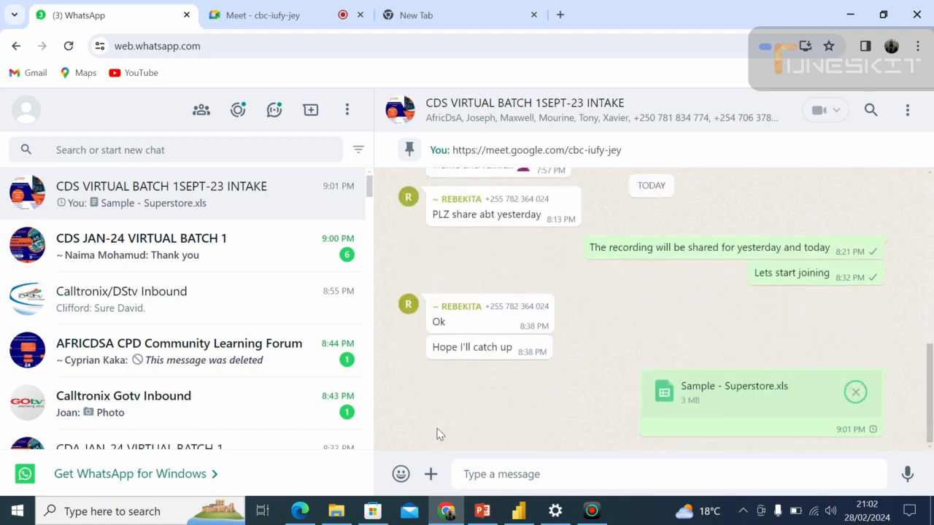
Attach the Sample - Superstore workbook from the Tableau folder as a document once more and send it to the group.
left_click(431, 475)
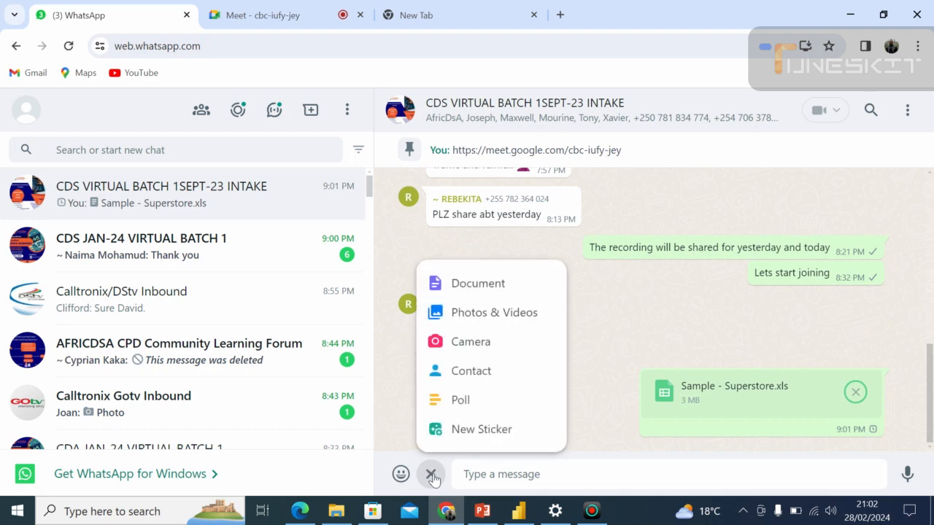
left_click(479, 287)
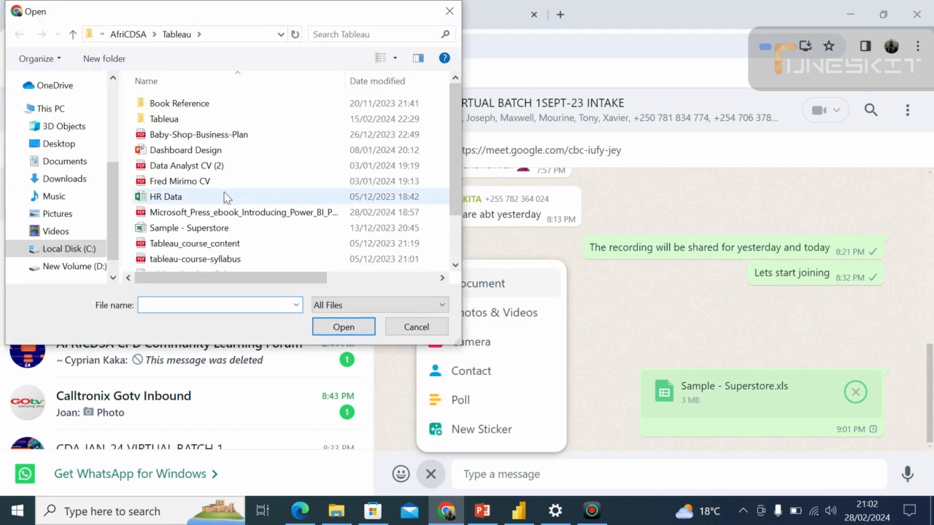
left_click(201, 229)
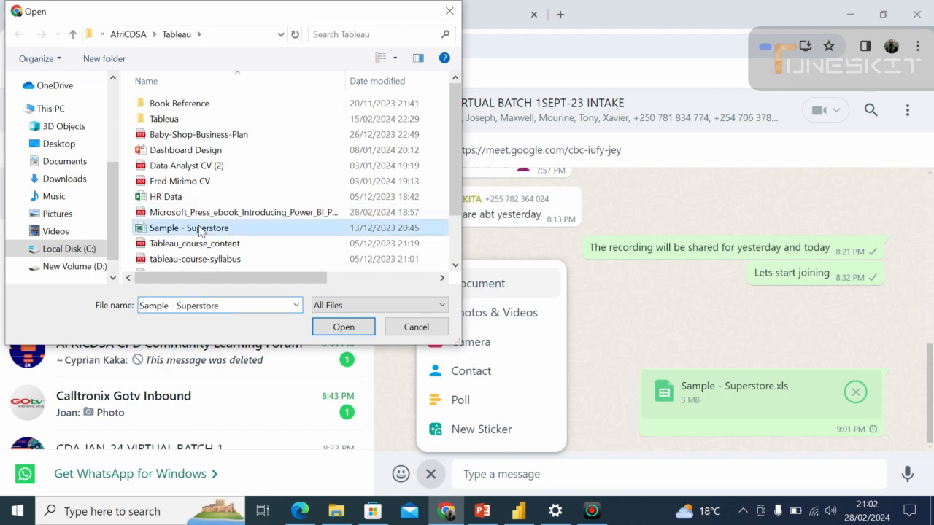
left_click(337, 328)
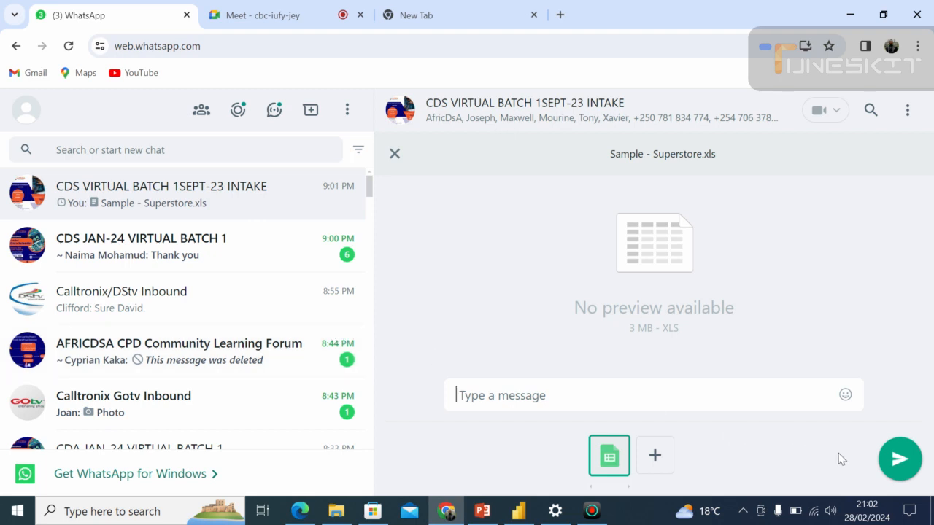
left_click(900, 465)
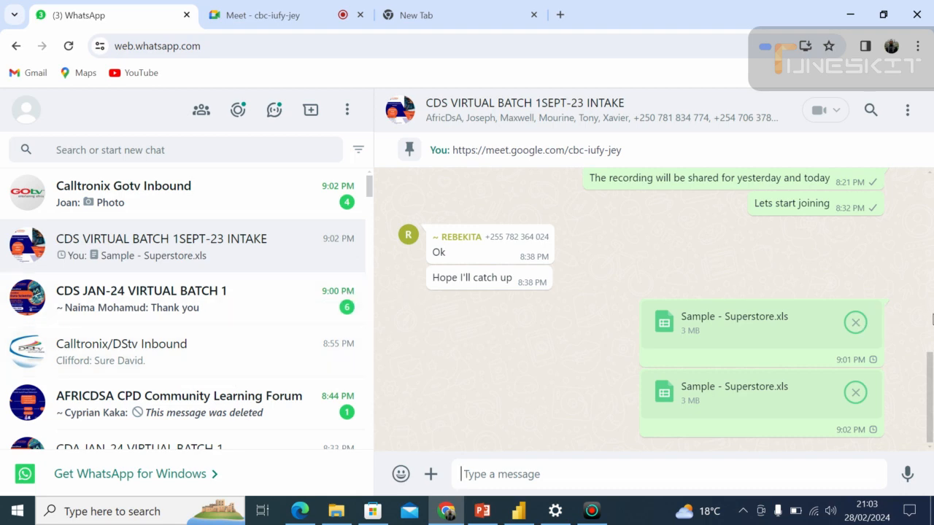
Send the HR Data workbook from the Tableau folder to the group as a document and minimize the browser window.
left_click(932, 320)
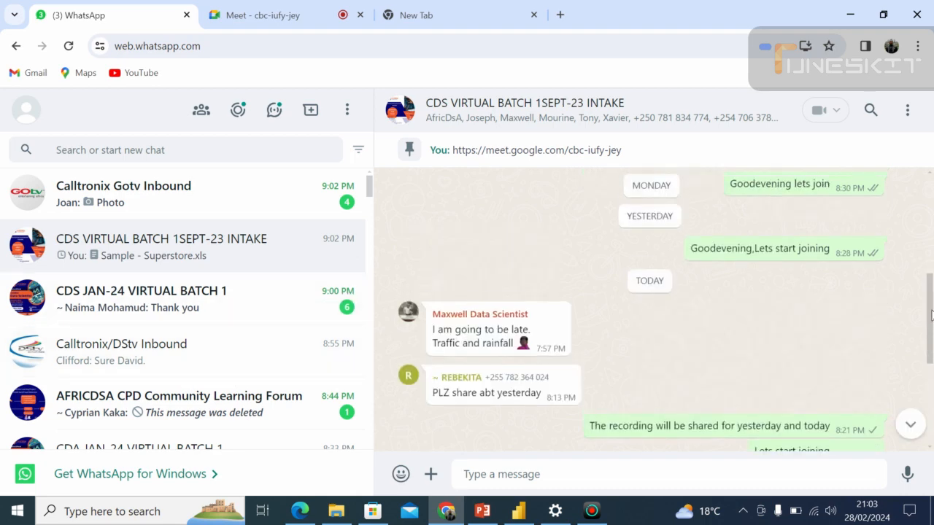
left_click_drag(932, 315, 931, 376)
scroll(932, 376, "down", 2)
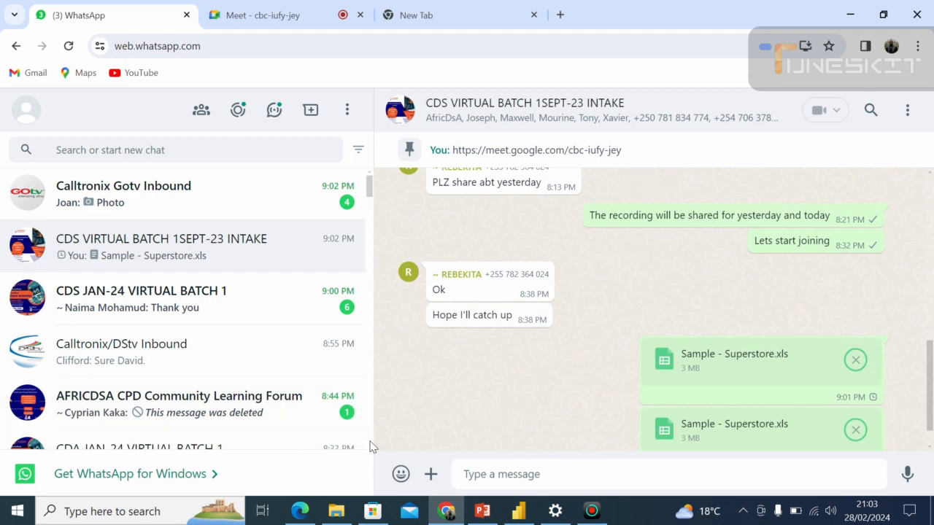
scroll(370, 446, "down", 4)
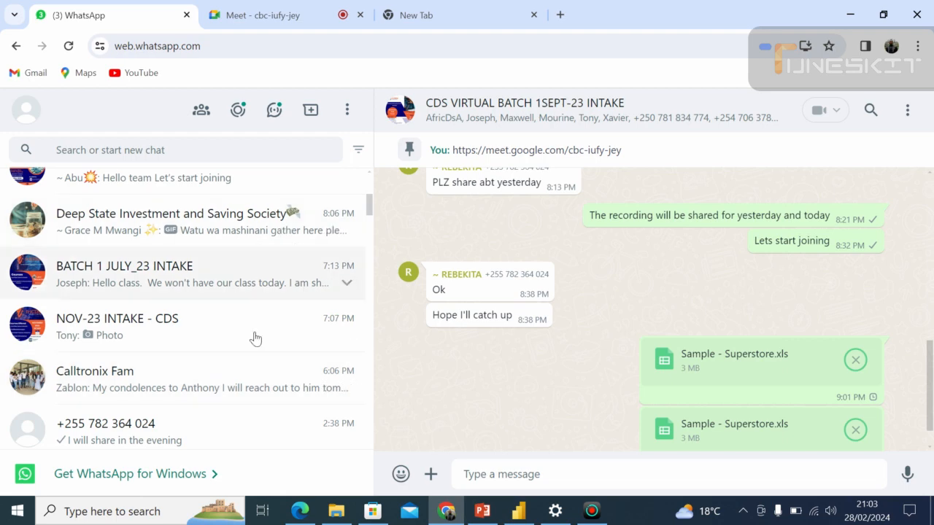
left_click(431, 475)
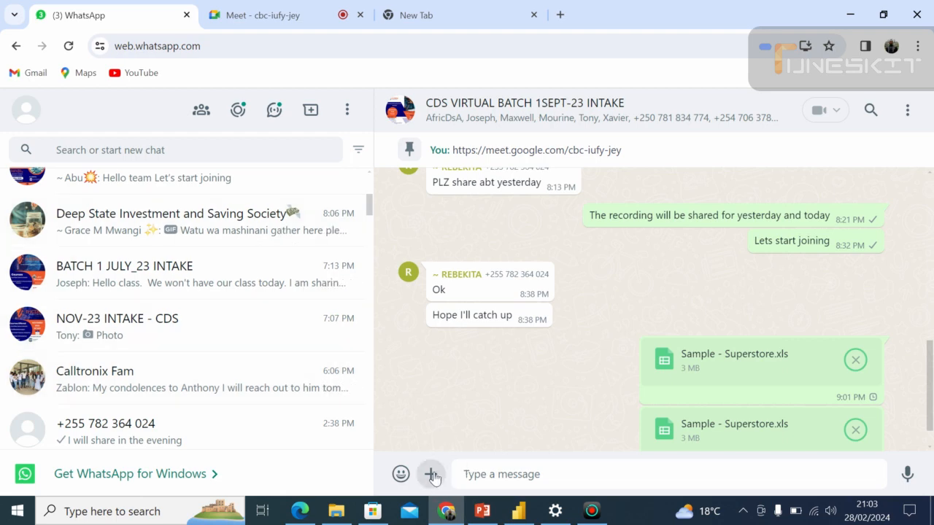
left_click(496, 289)
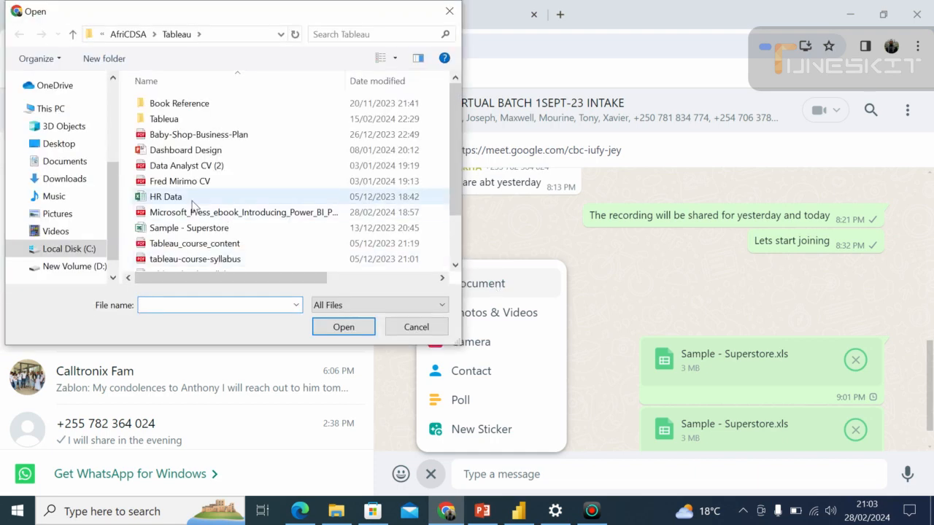
left_click(186, 202)
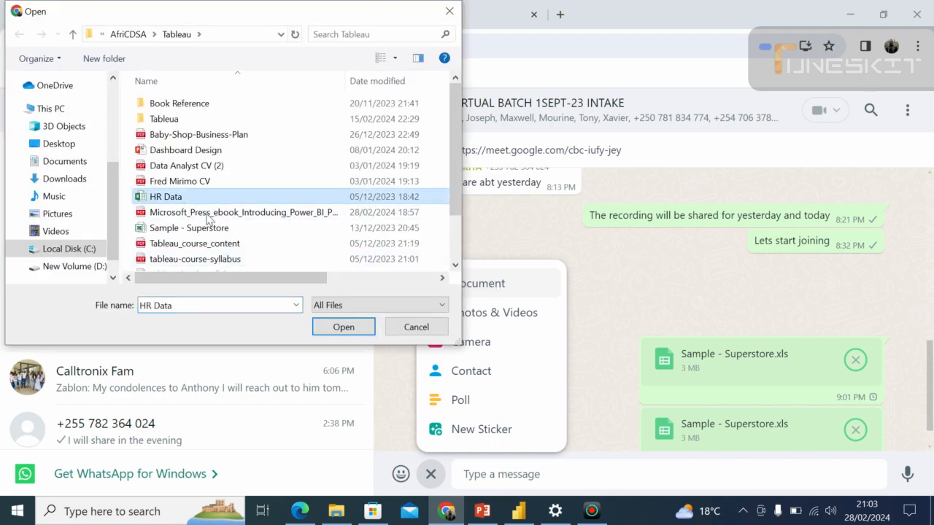
left_click(340, 329)
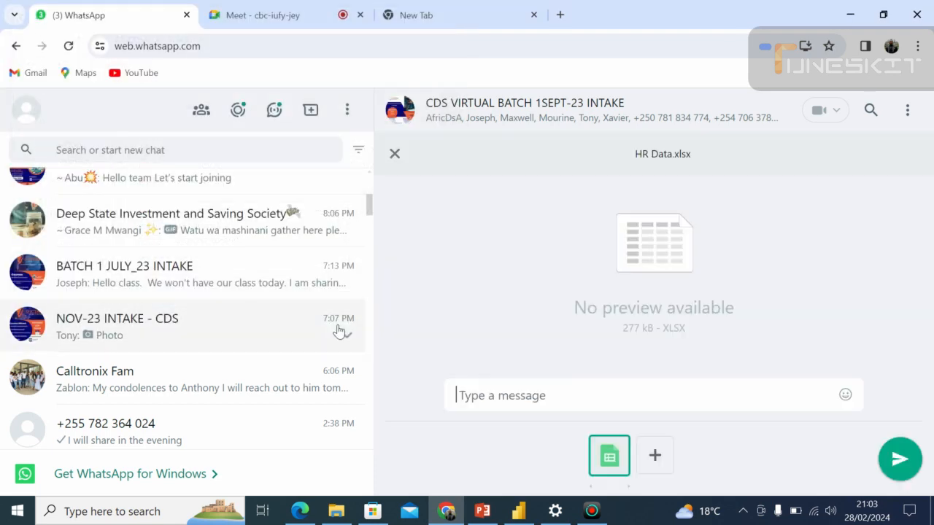
left_click(898, 458)
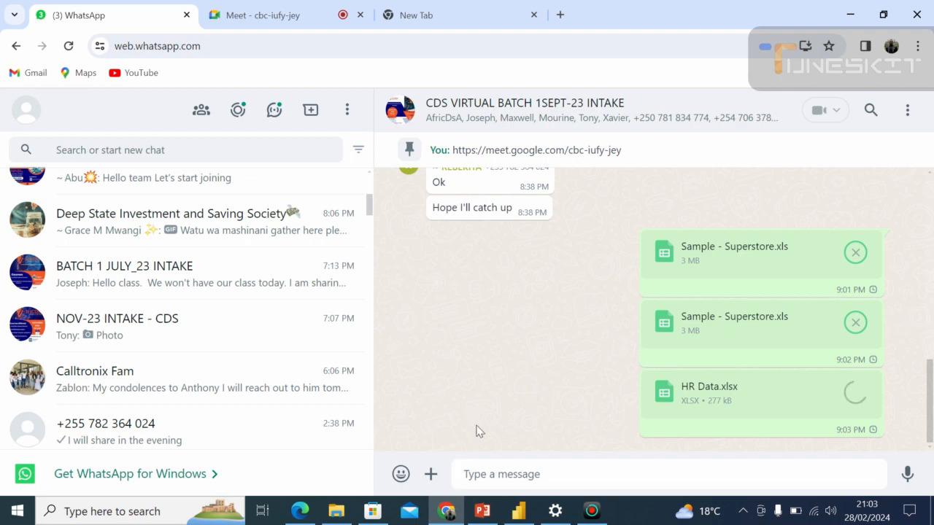
left_click(448, 513)
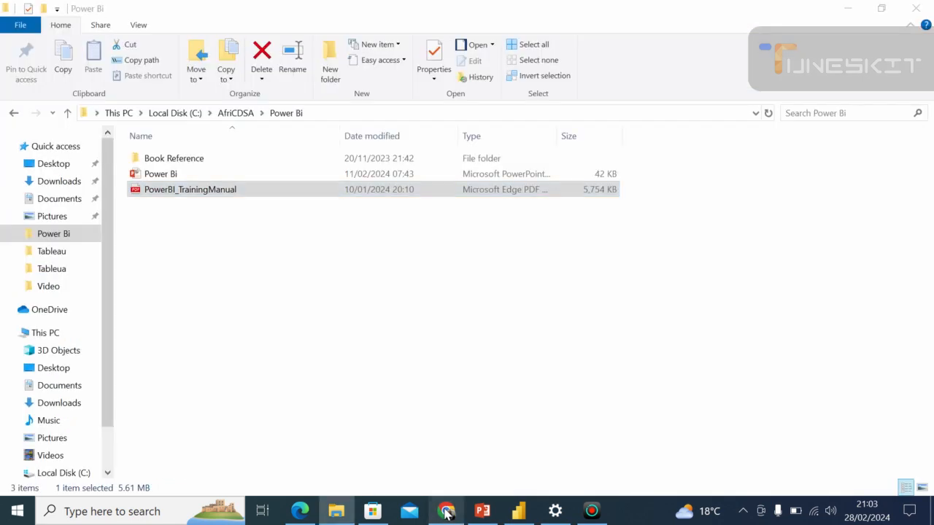
Switch to the Google Meet call in Chrome, present the entire screen to the participants and hide the sharing notice.
left_click(447, 514)
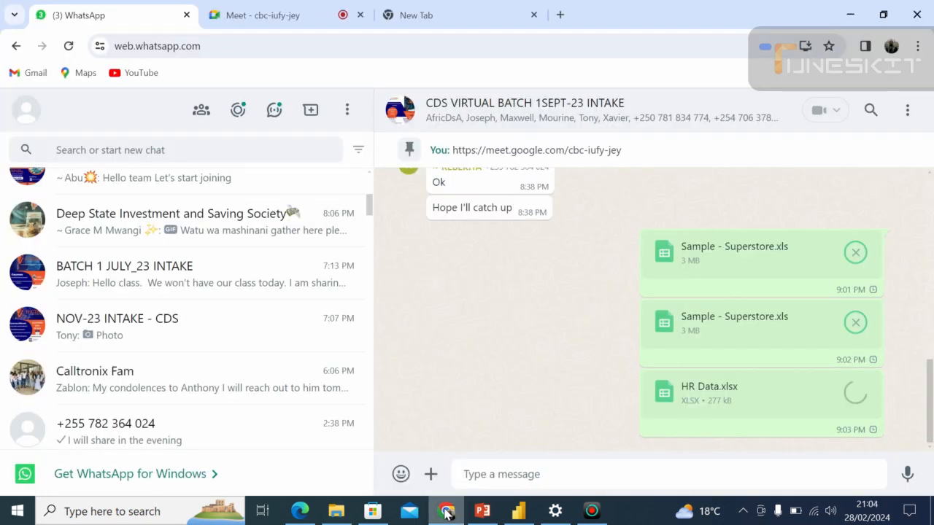
mouse_move(445, 512)
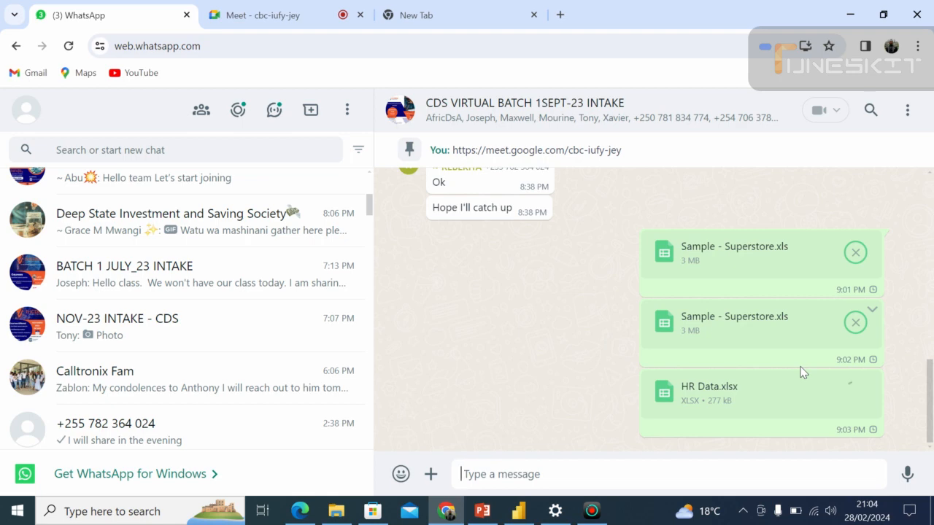
left_click(288, 13)
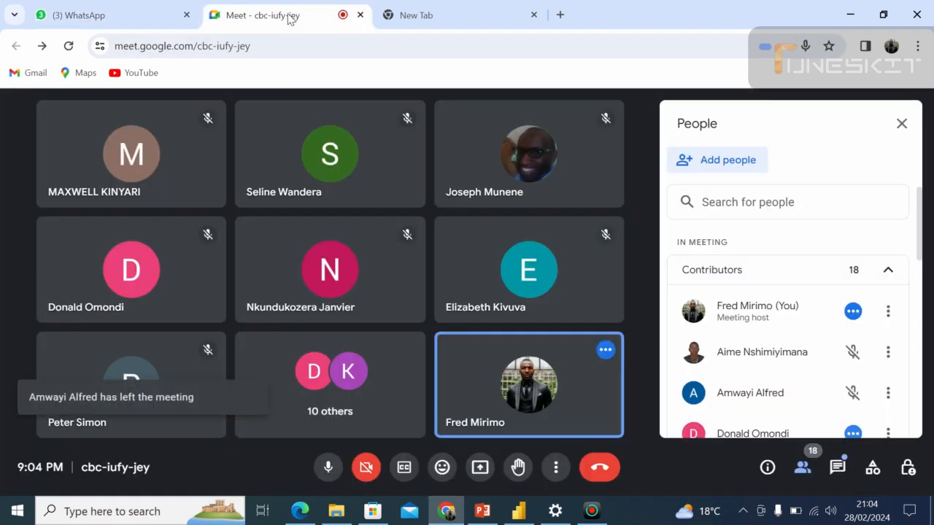
left_click(479, 469)
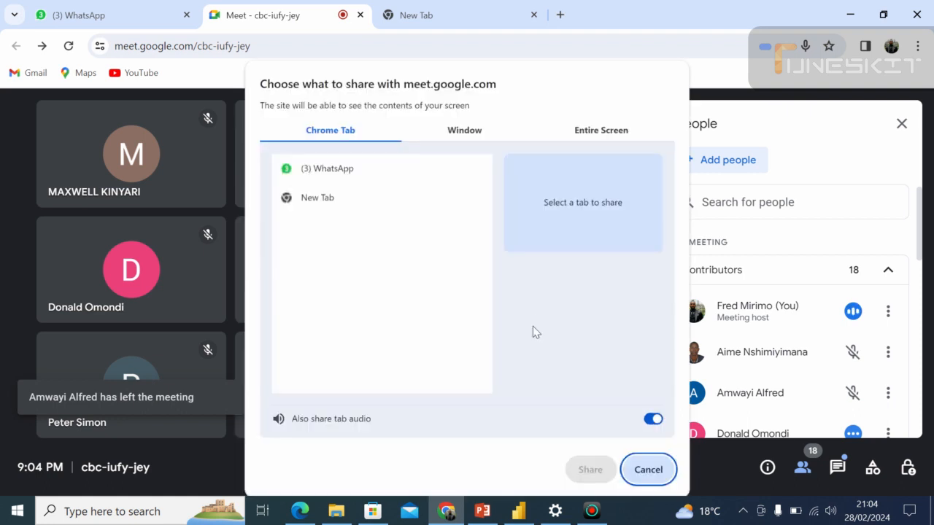
left_click(592, 130)
left_click(377, 186)
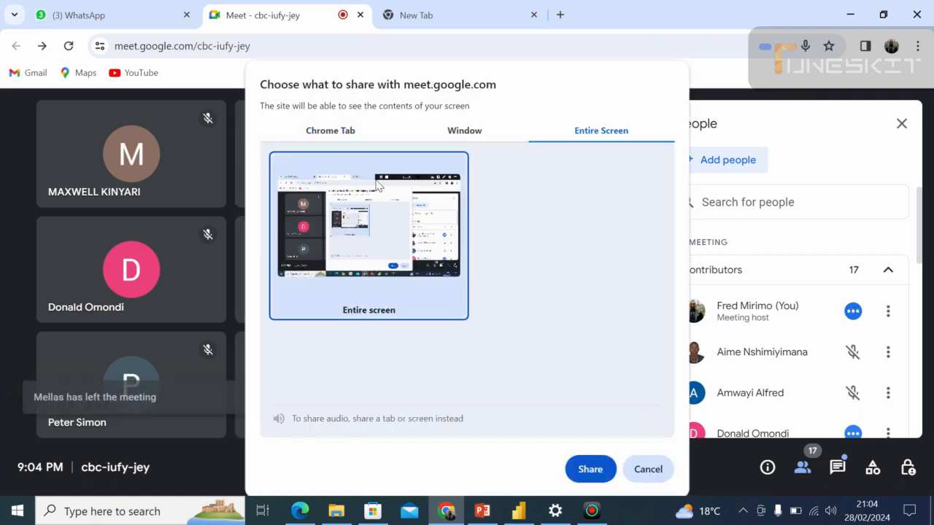
left_click(591, 470)
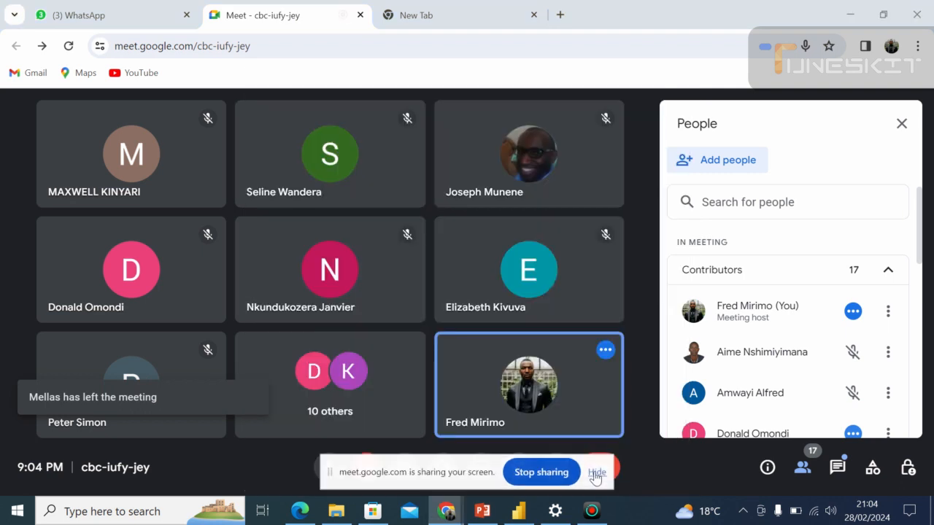
left_click(595, 474)
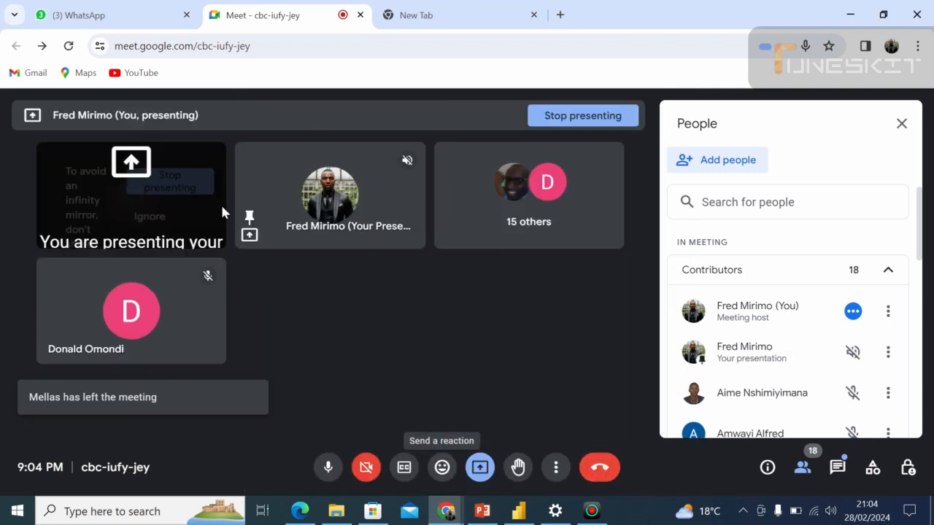
Check the upload status of the Sample - Superstore and HR Data files in the WhatsApp group chat.
left_click(102, 15)
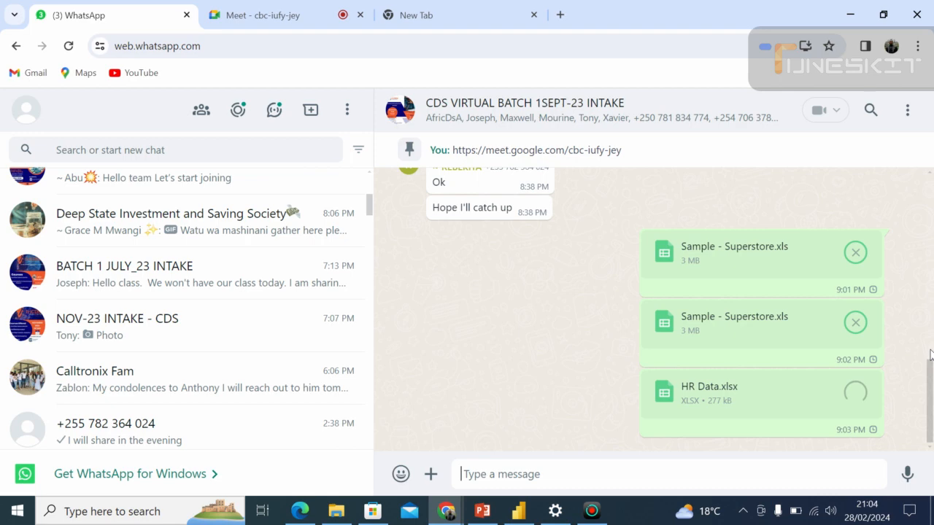
scroll(926, 323, "up", 3)
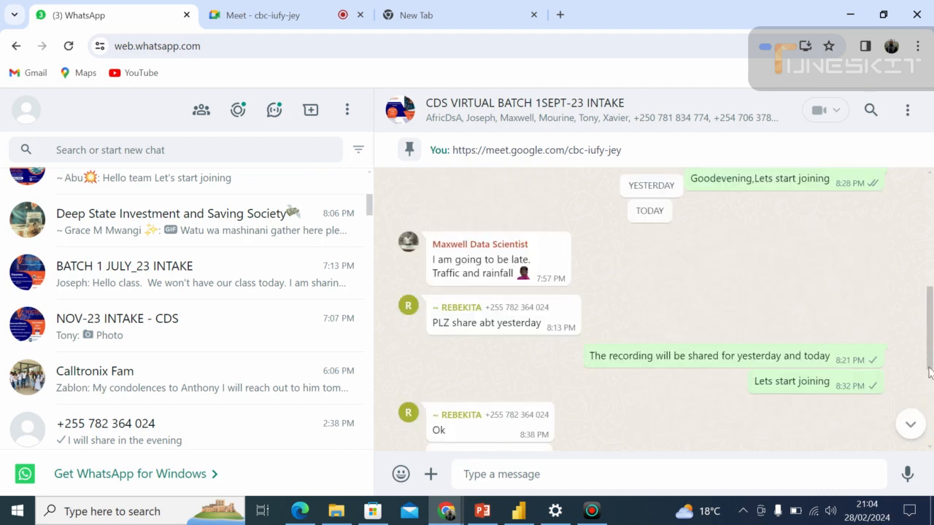
scroll(931, 399, "down", 3)
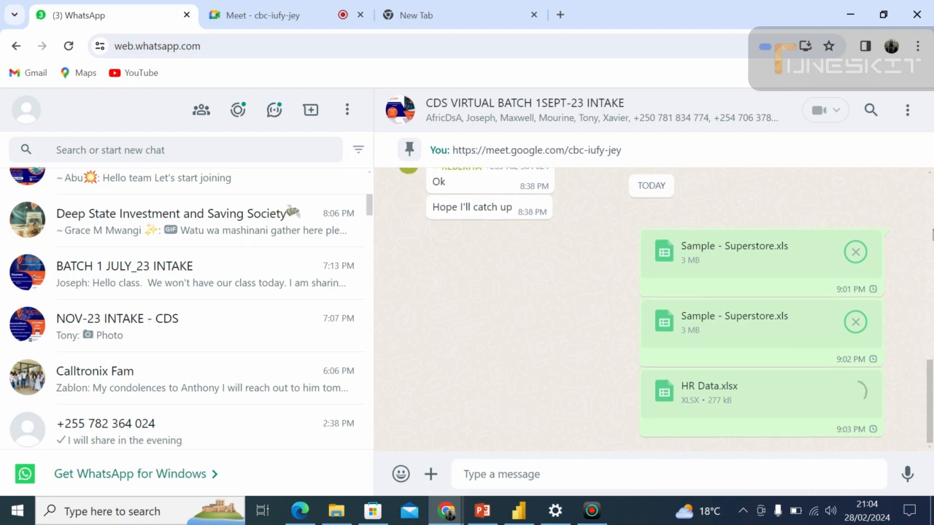
scroll(926, 302, "up", 3)
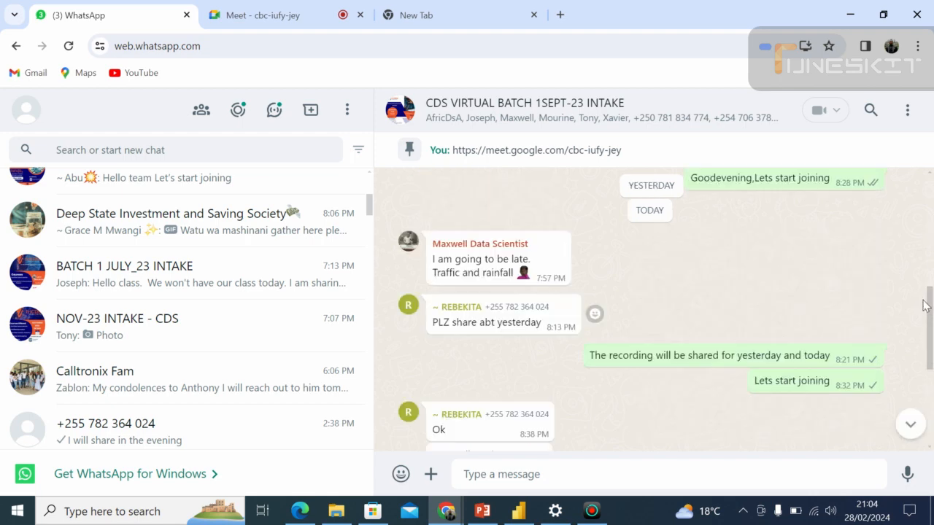
scroll(928, 310, "down", 3)
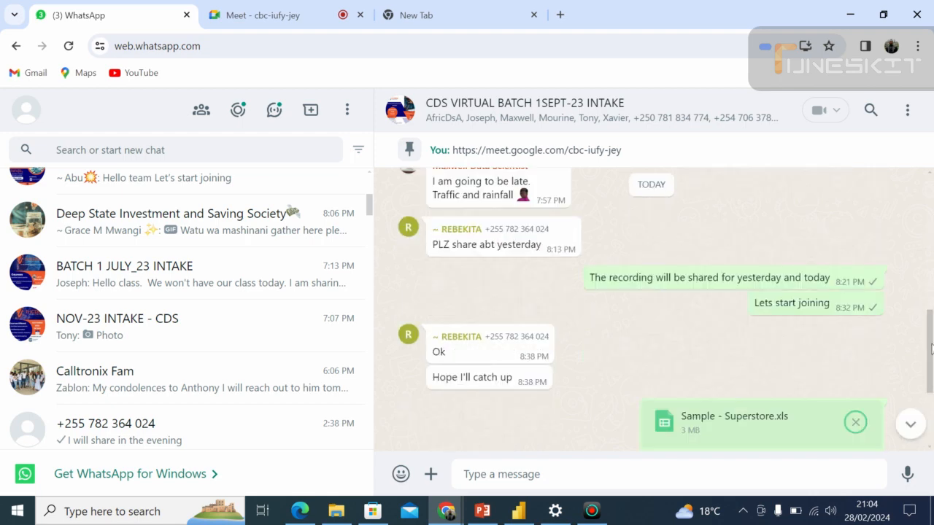
mouse_move(932, 397)
left_mouse_down()
mouse_move(926, 309)
mouse_move(925, 390)
left_mouse_up()
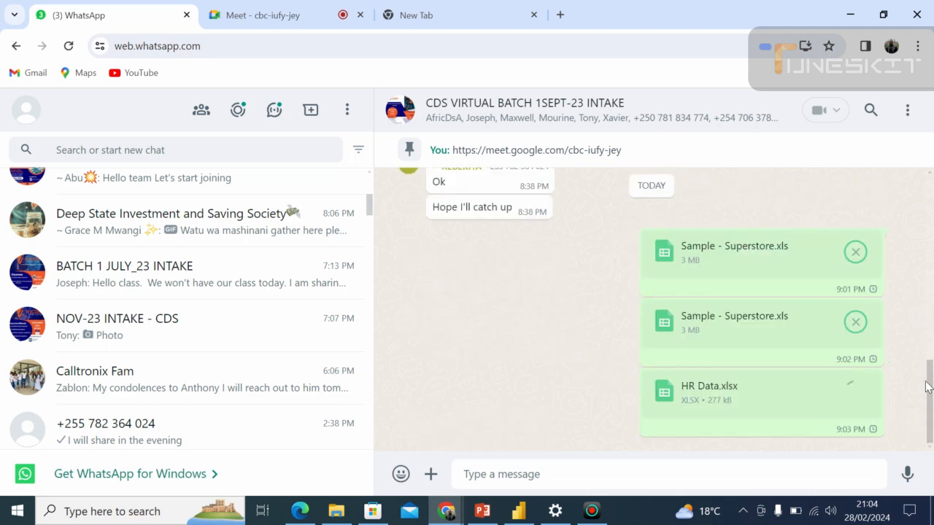
mouse_move(928, 394)
left_mouse_down()
mouse_move(927, 372)
mouse_move(930, 412)
left_mouse_up()
Switch to Power BI Desktop and open the HR Data Excel workbook from C:\AfriCDSA\Tableau as a data source.
left_click(520, 511)
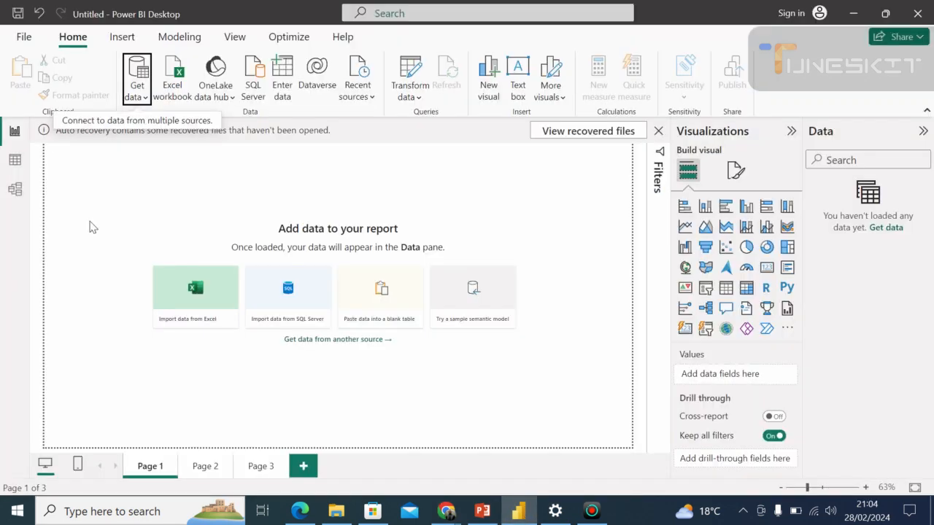
left_click(139, 89)
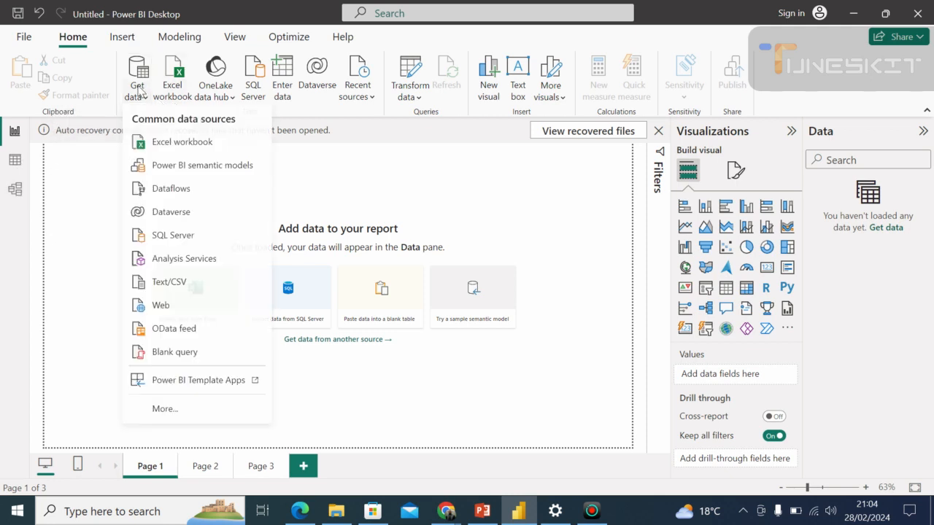
left_click(178, 149)
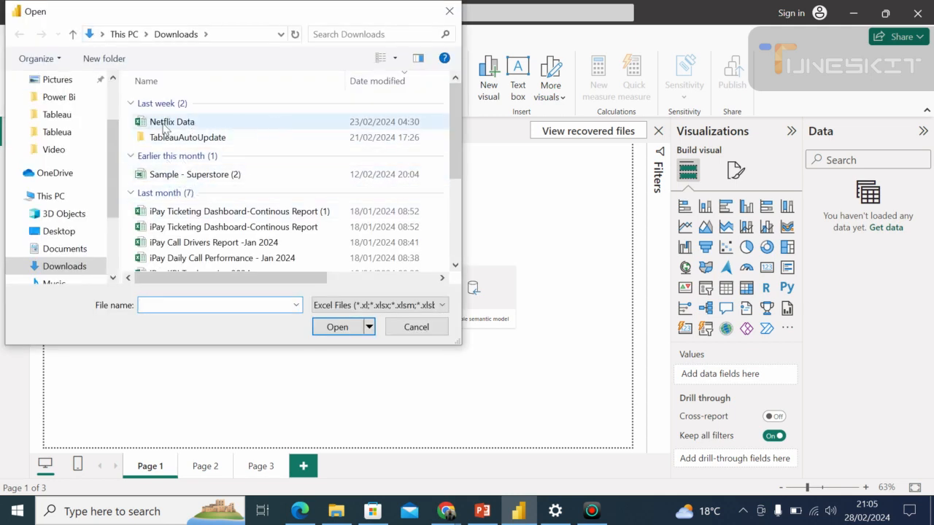
scroll(86, 249, "down", 3)
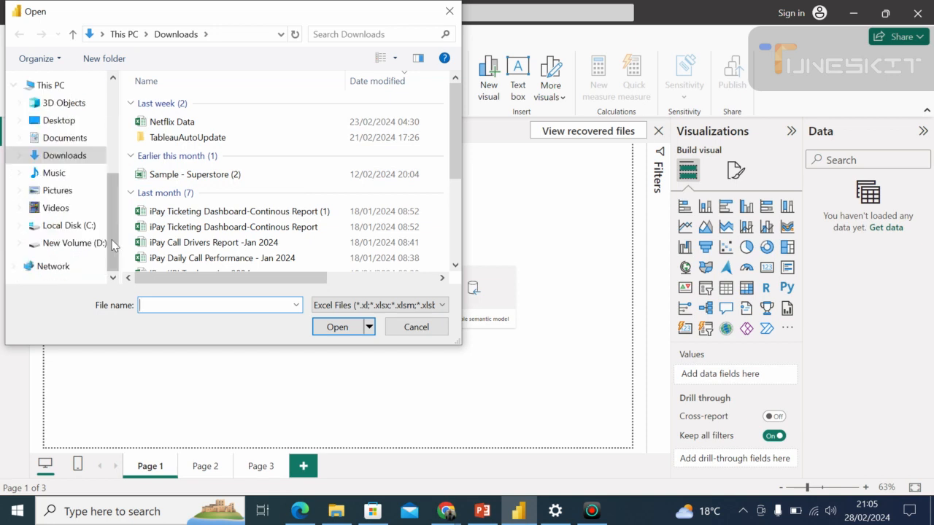
left_click(71, 228)
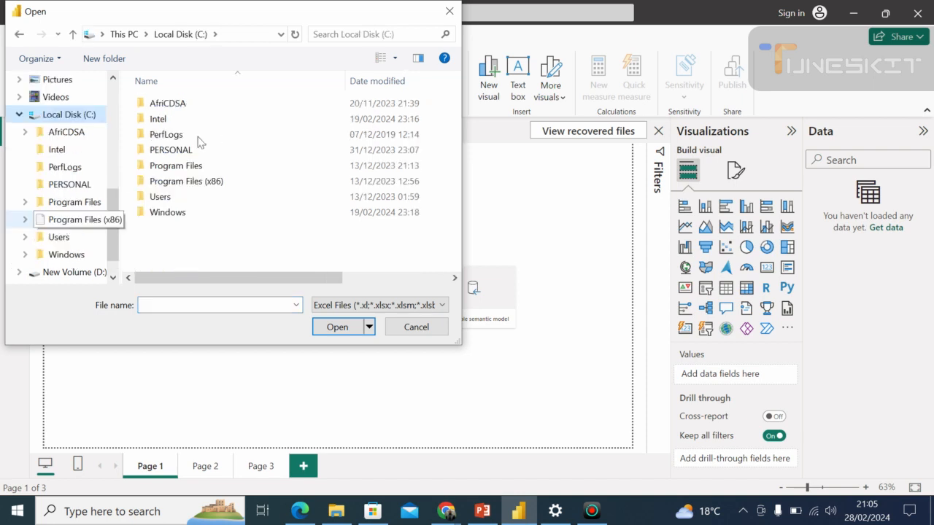
left_click(197, 110)
double_click(197, 112)
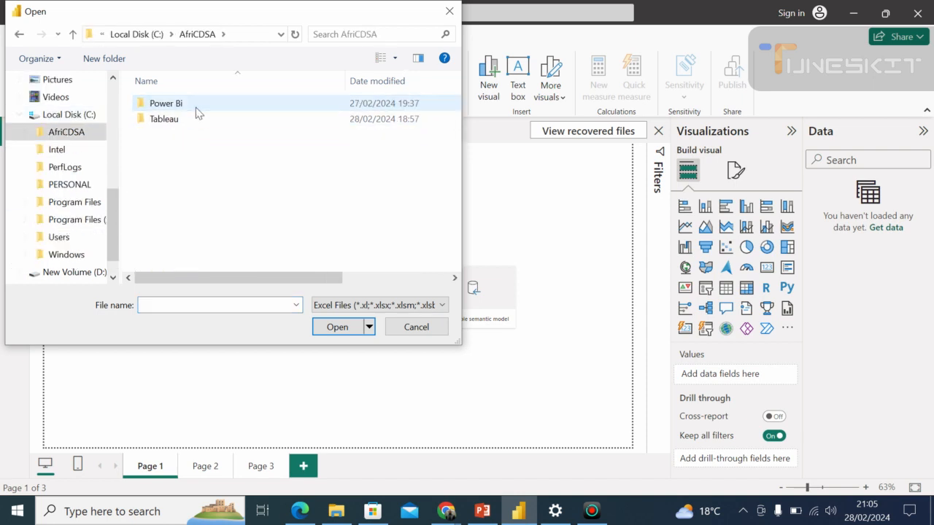
left_click(188, 119)
double_click(188, 119)
left_click(175, 137)
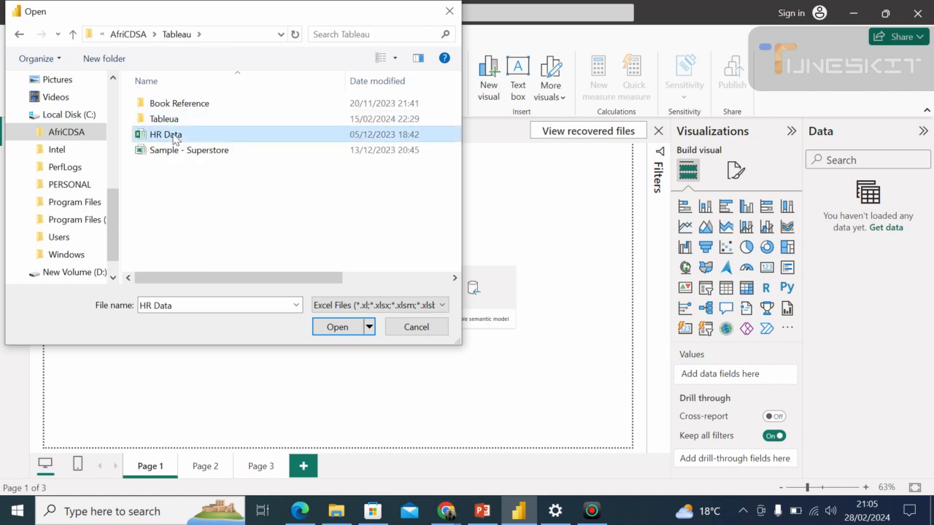
left_click(339, 328)
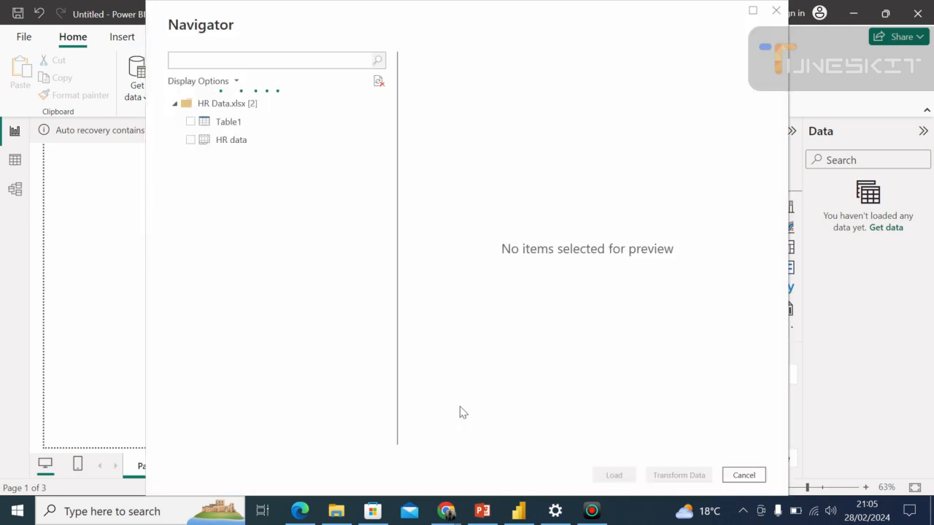
Load the HR data sheet into the report and check the WhatsApp group's file uploads while it loads.
left_click(190, 140)
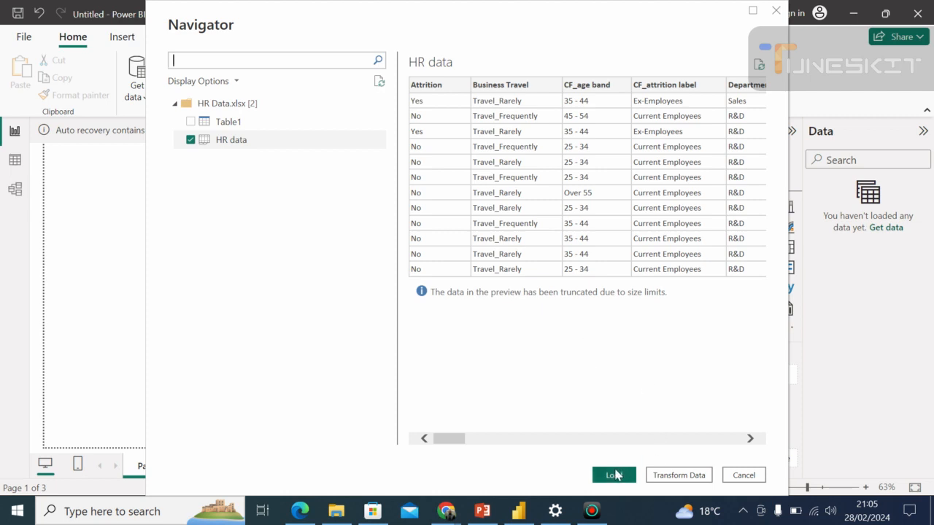
left_click(613, 475)
left_click(446, 511)
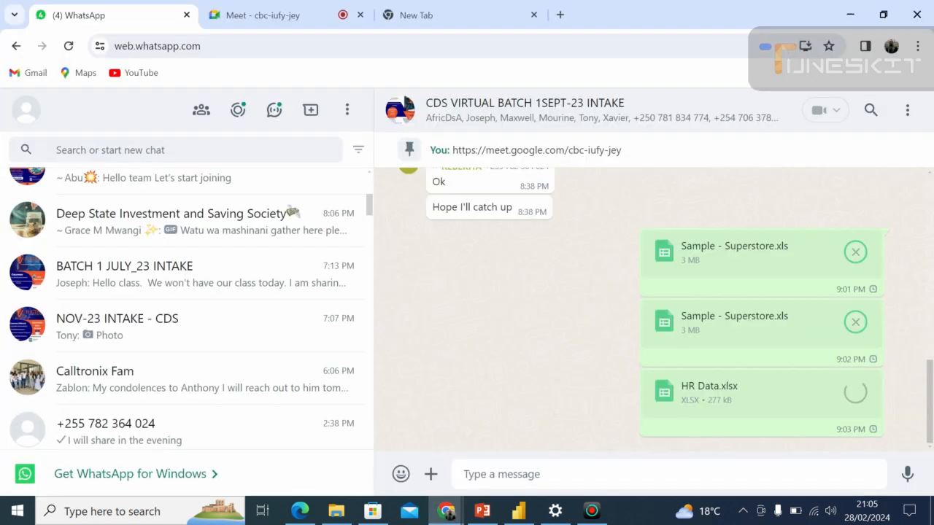
left_click(518, 511)
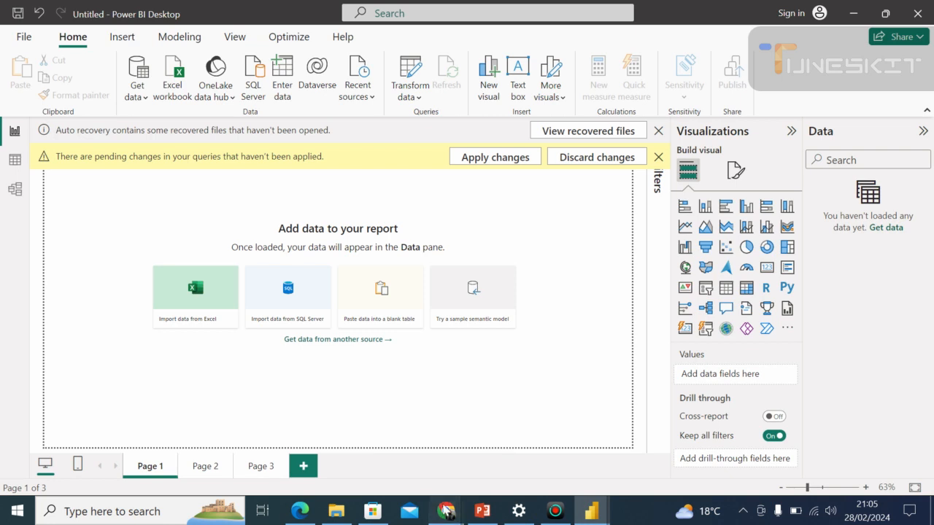
left_click(445, 511)
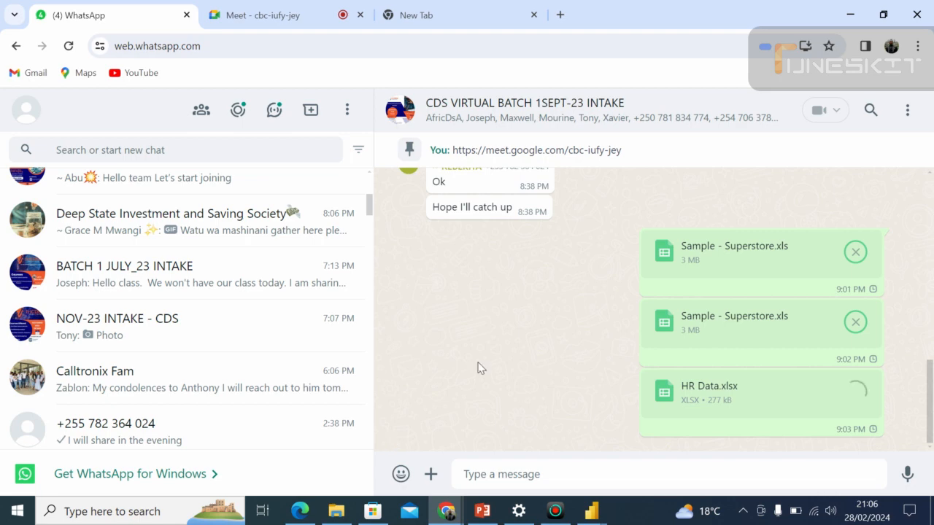
left_click(589, 513)
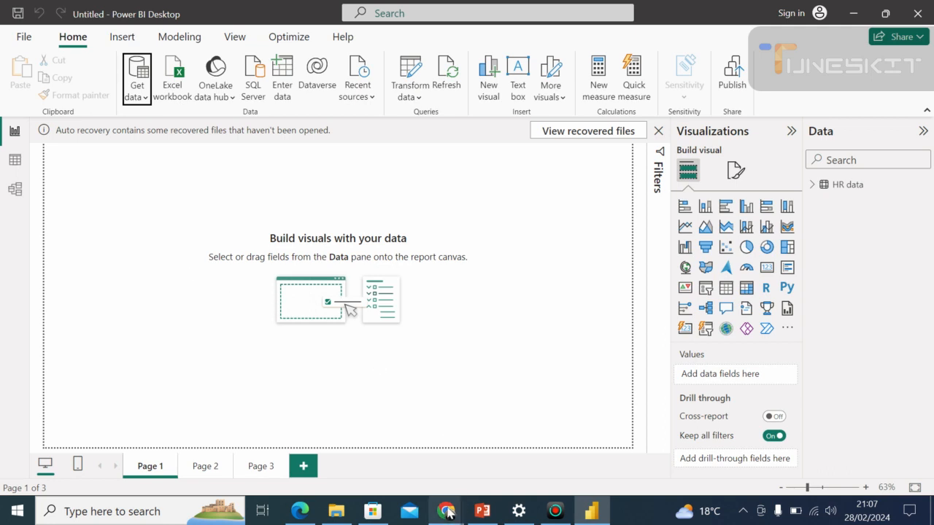
Return to the Google Meet call in Chrome and close the list of people.
mouse_move(448, 513)
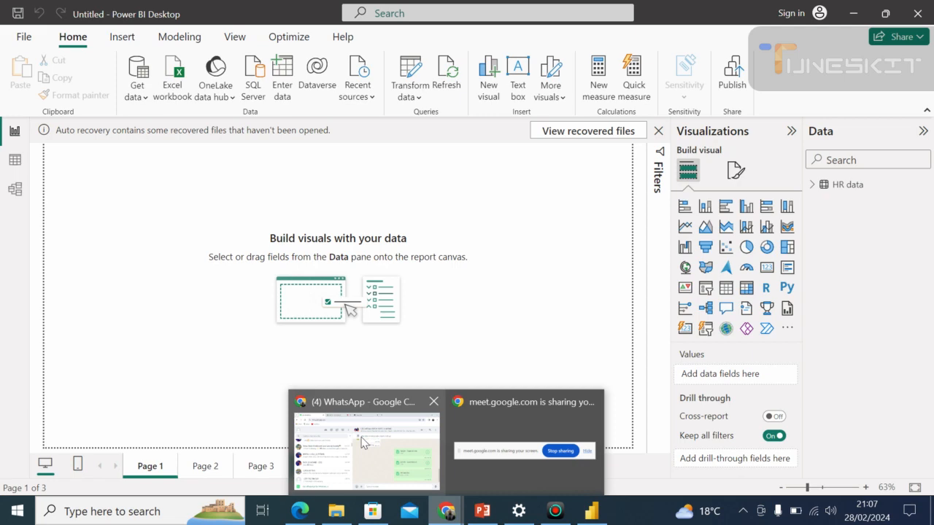
left_click(376, 448)
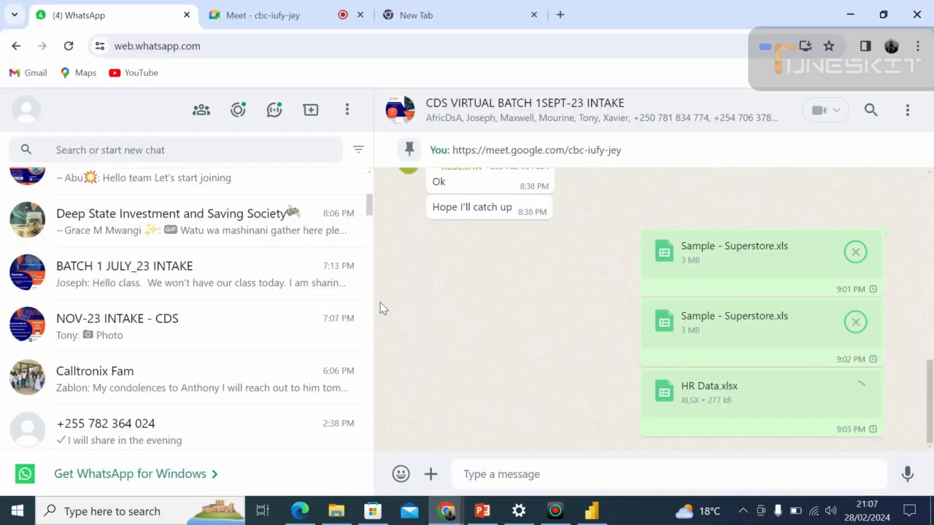
left_click(267, 17)
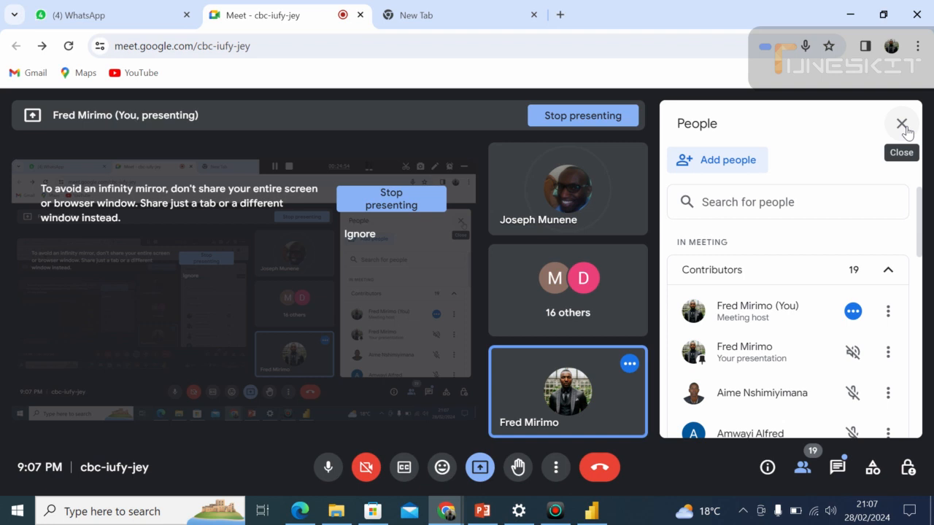
left_click(902, 124)
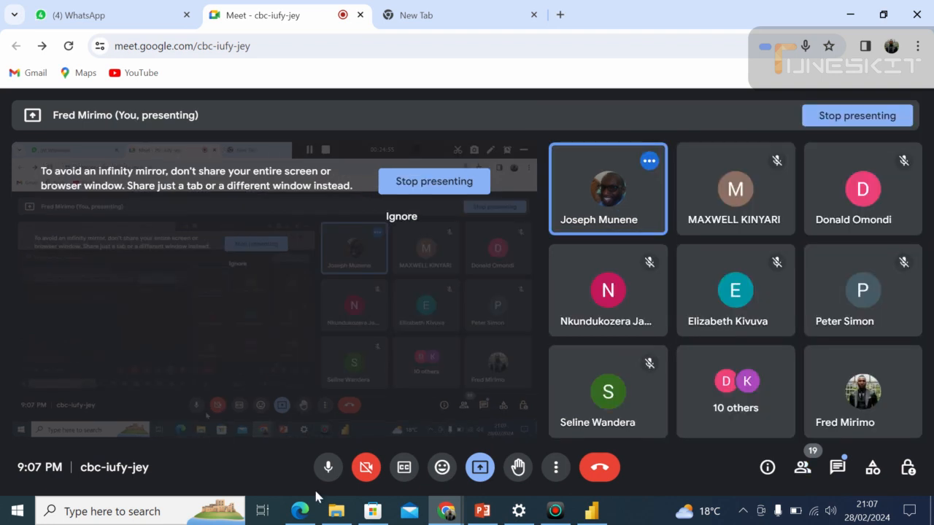
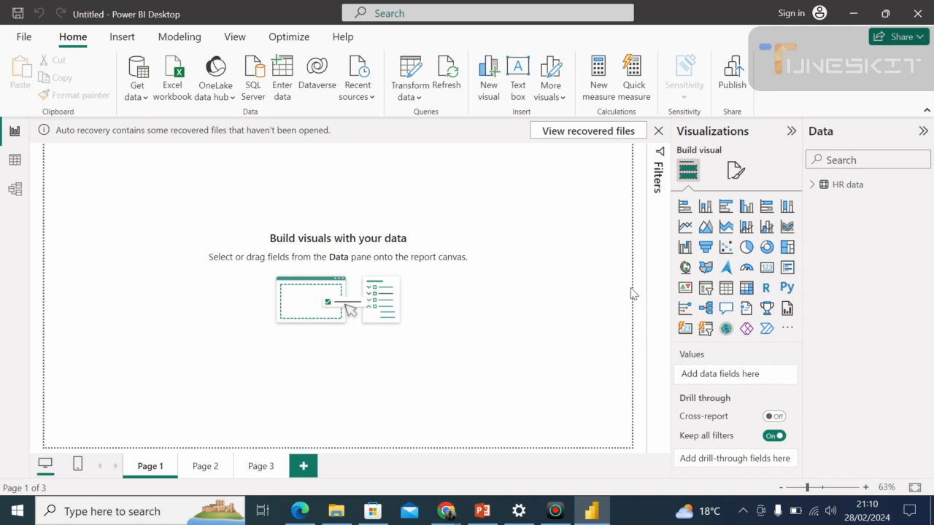
Delete the HR data table from the model and open the HR Data Excel workbook from the Tableau folder as a data source.
right_click(850, 183)
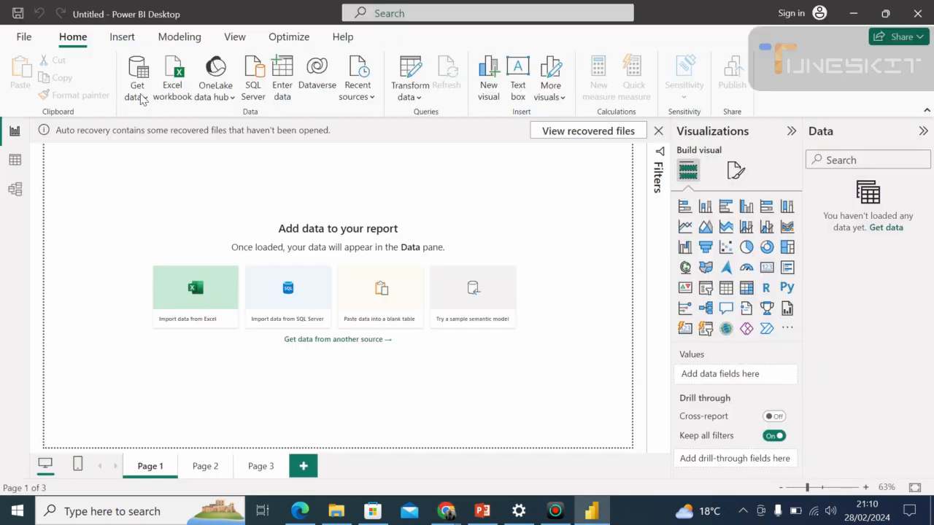
left_click(142, 99)
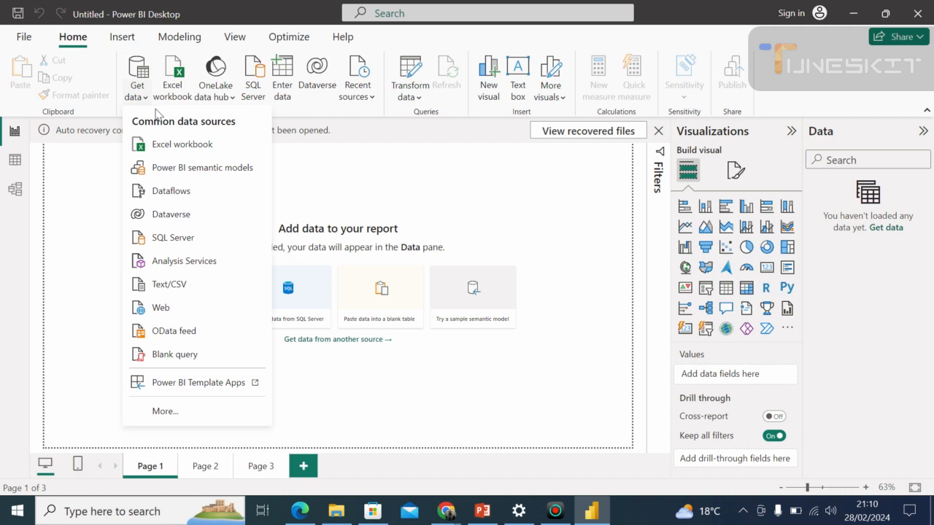
left_click(182, 144)
left_click(165, 134)
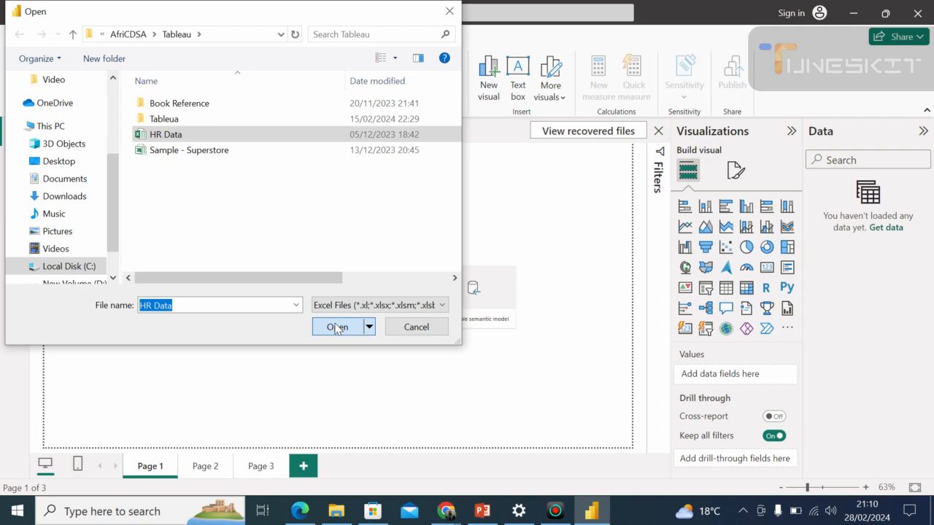
left_click(336, 327)
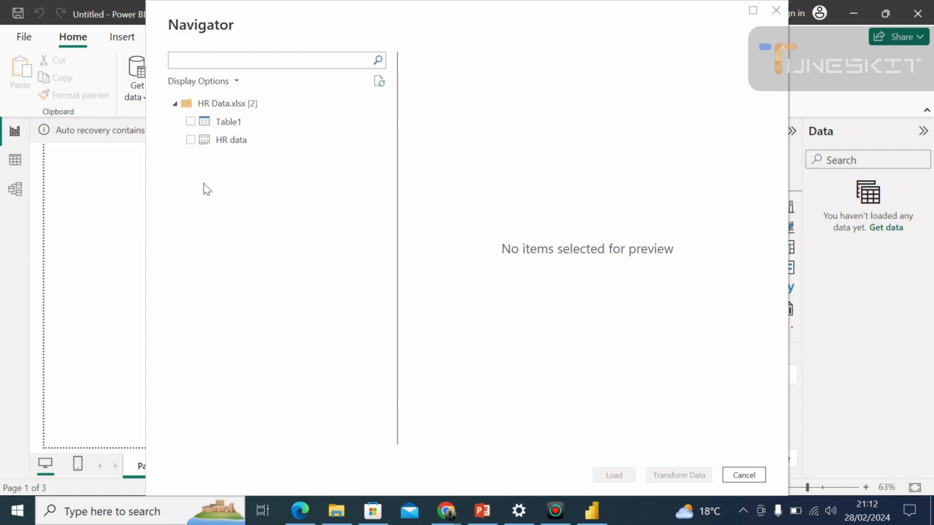
Open the HR data sheet in Power Query Editor for transformation, checking the Google Meet call while it loads.
left_click(190, 140)
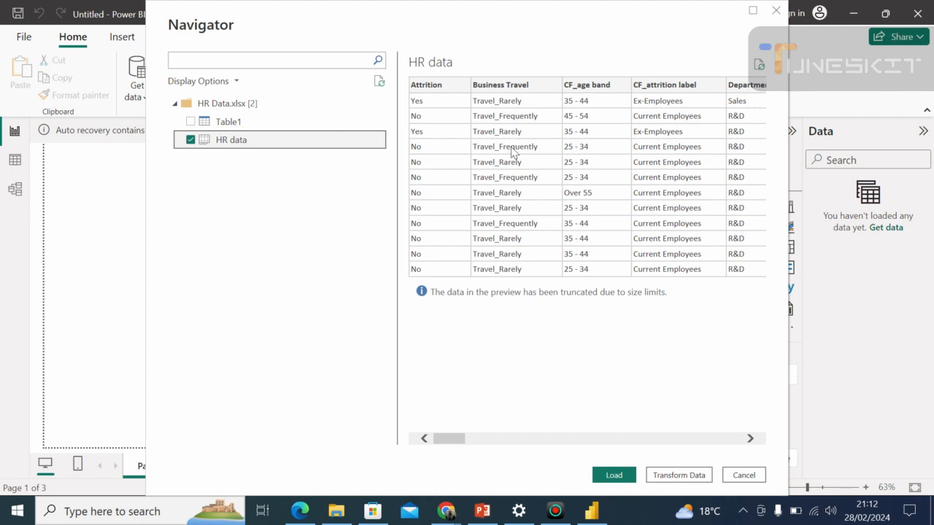
left_click_drag(438, 440, 416, 442)
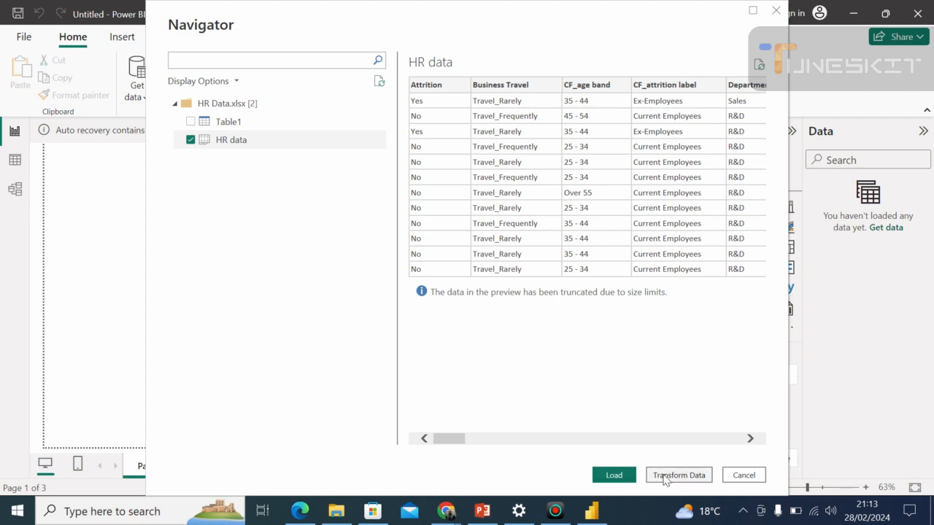
key("alt+Tab")
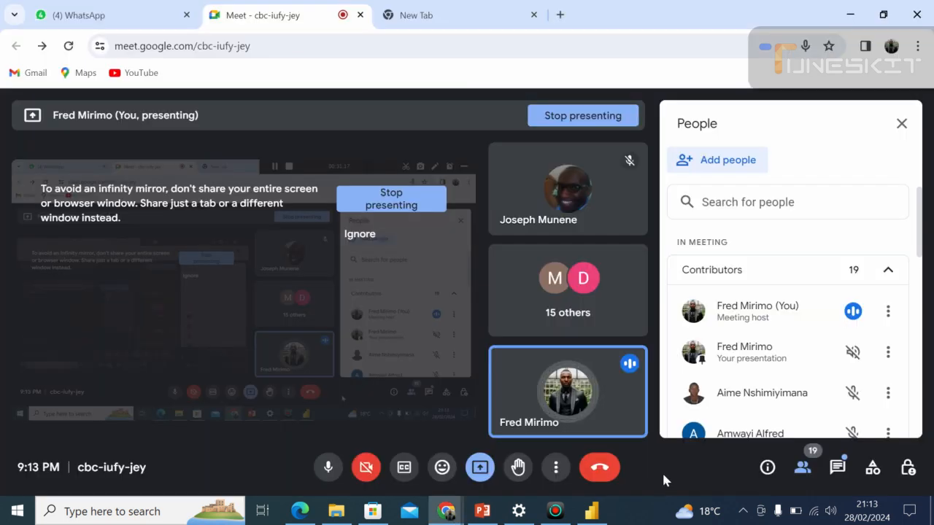
key("alt+Tab")
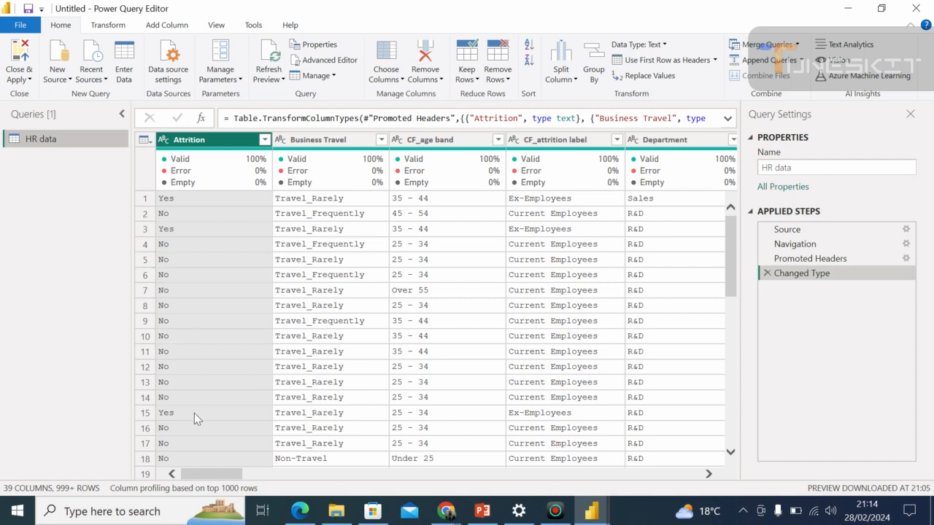
Look across the HR data columns, switch to the Google Meet call in Chrome and lower all raised hands.
left_click_drag(201, 477, 373, 476)
left_click(435, 504)
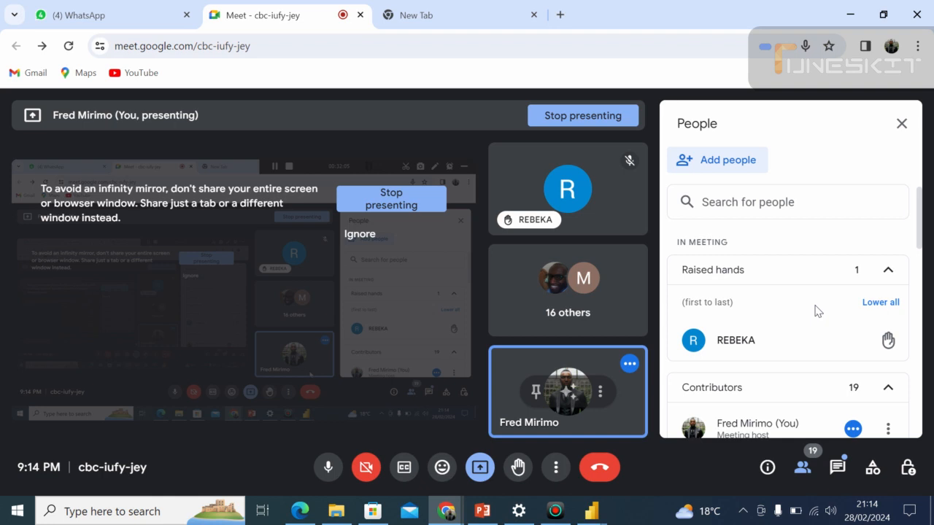
left_click(878, 303)
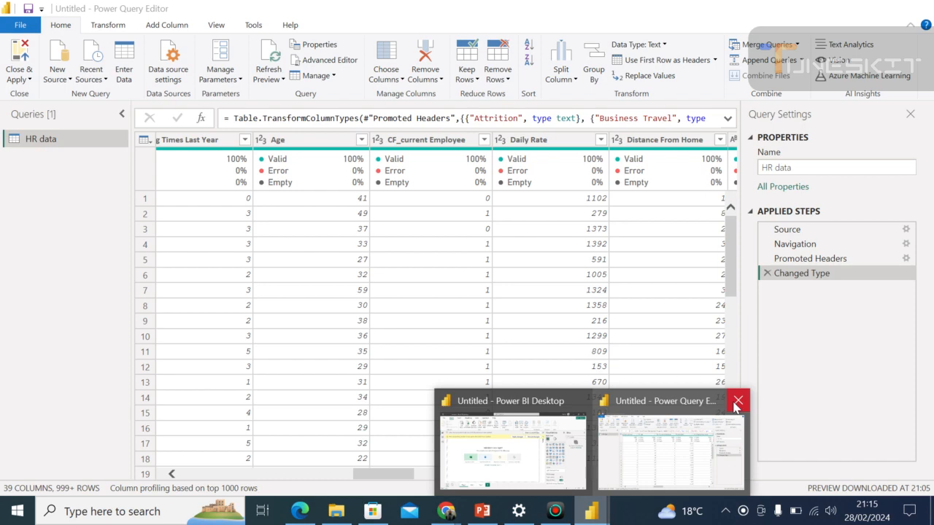
Close Power Query Editor and open the HR Data Excel workbook as a data source again in Power BI Desktop.
left_click(736, 402)
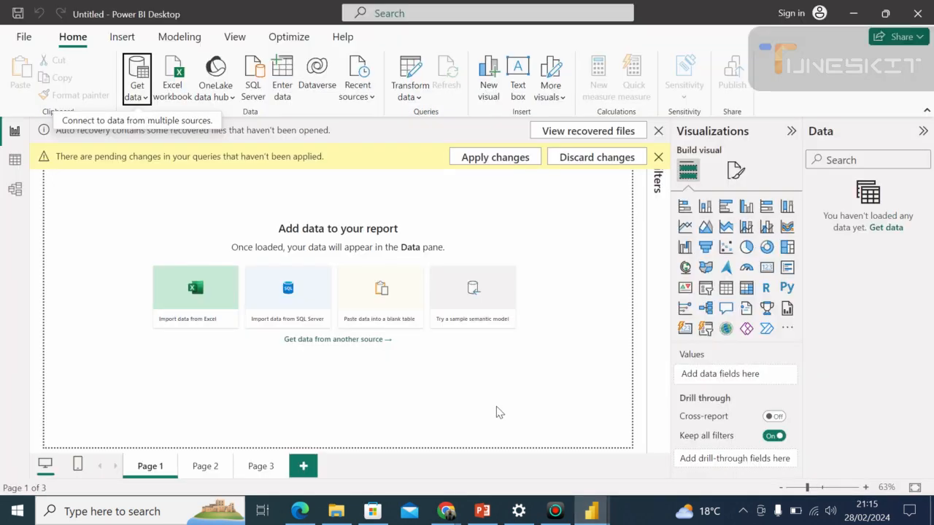
left_click(152, 88)
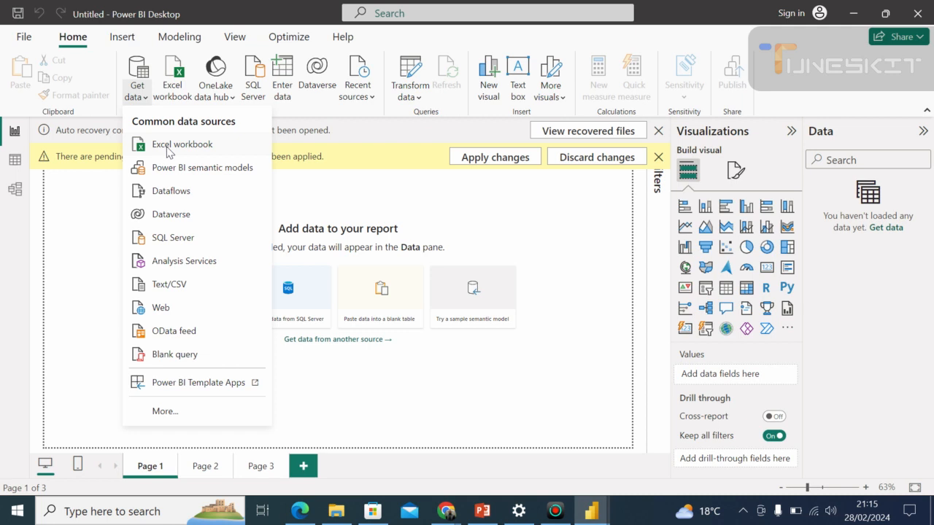
left_click(169, 150)
left_click(166, 136)
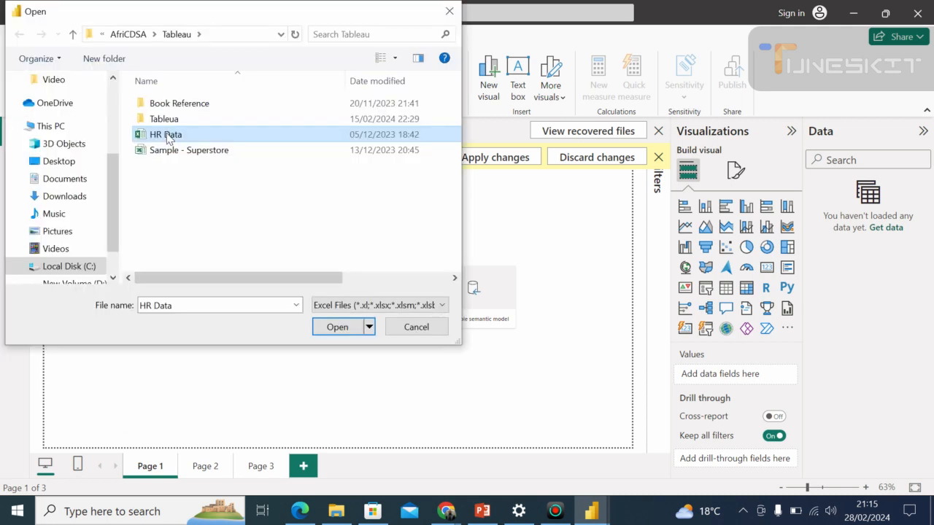
left_click(336, 327)
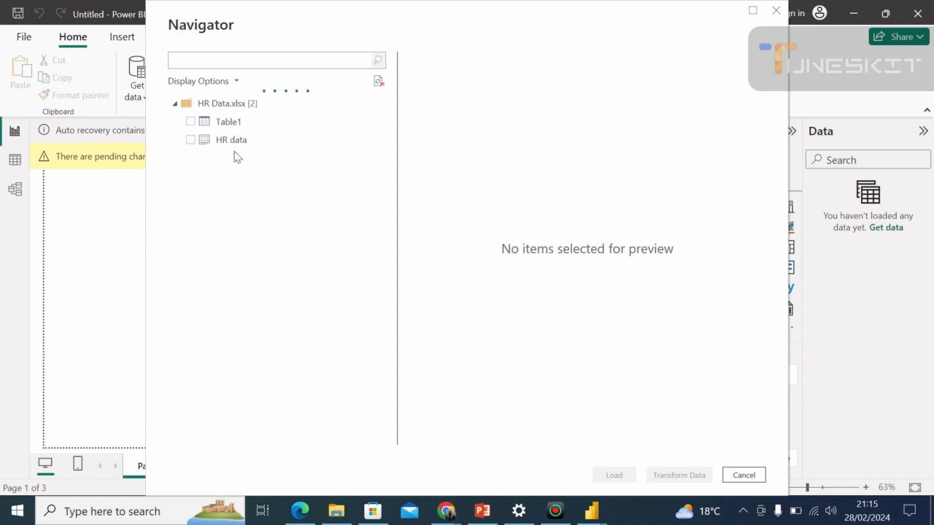
Send the HR data sheet to Power Query Editor as a second query, checking the Google Meet call while it loads.
left_click(191, 140)
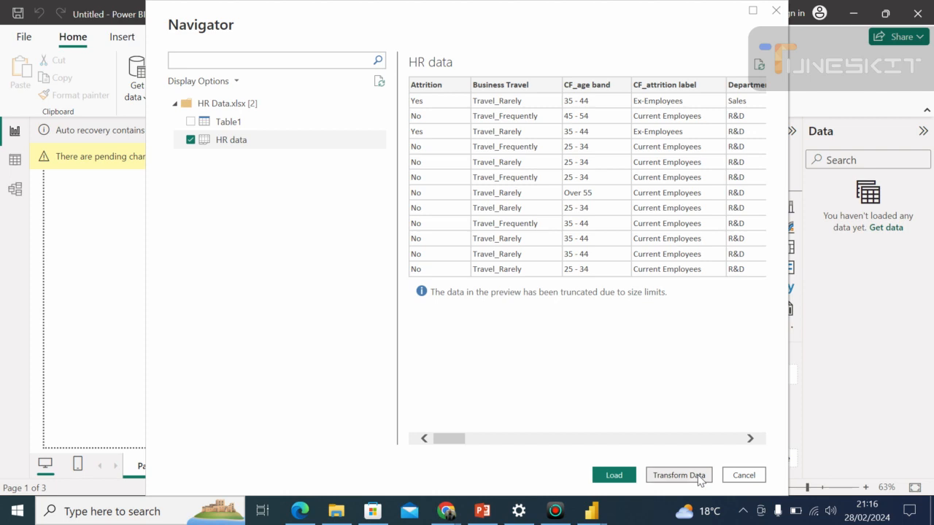
key("alt+Tab")
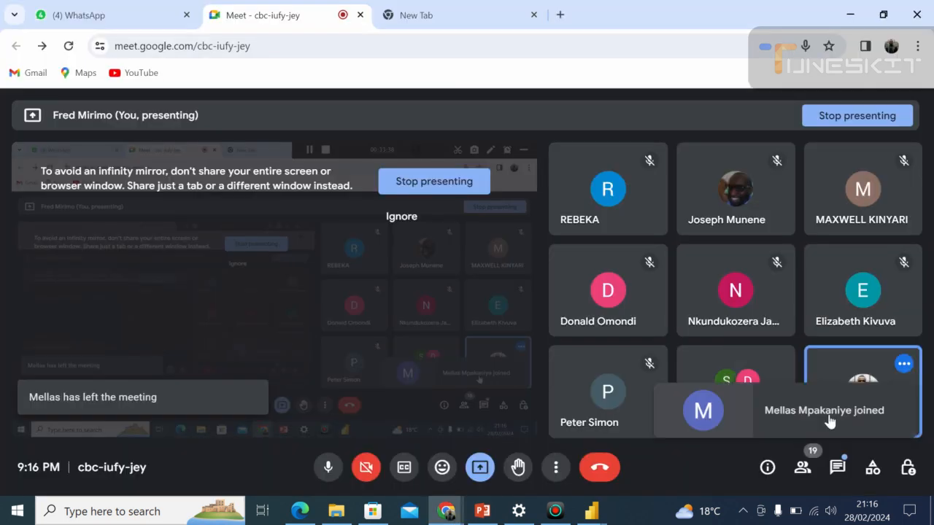
key("alt+Tab")
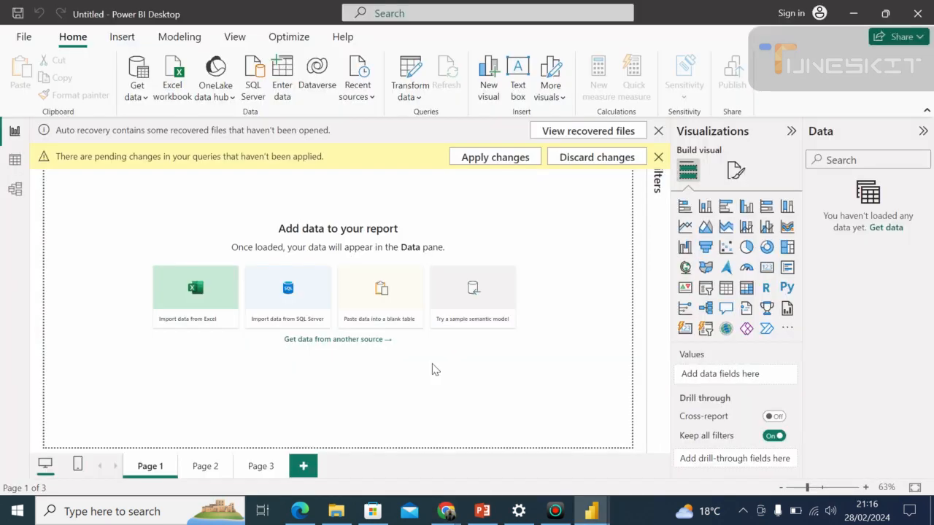
key("alt+Tab")
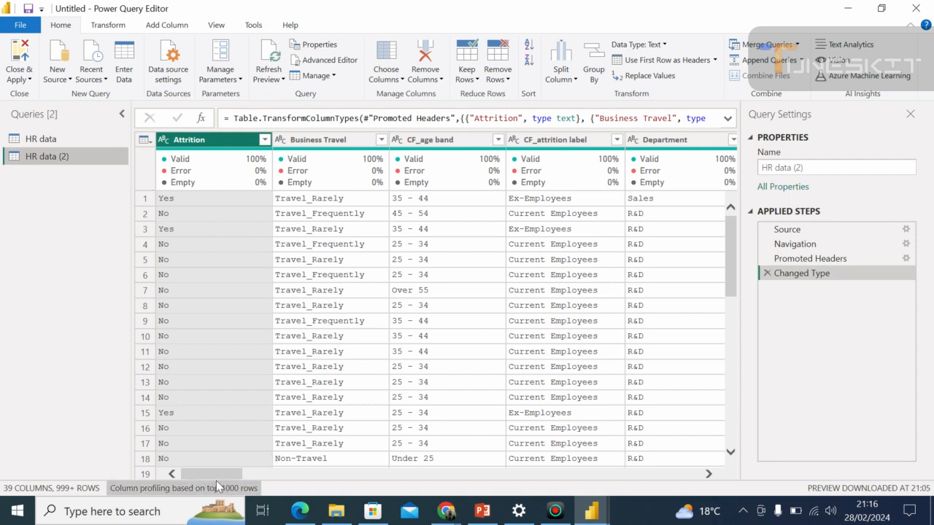
Close the Query Settings pane and look through the columns of the HR data (2) query.
left_click_drag(219, 474, 162, 475)
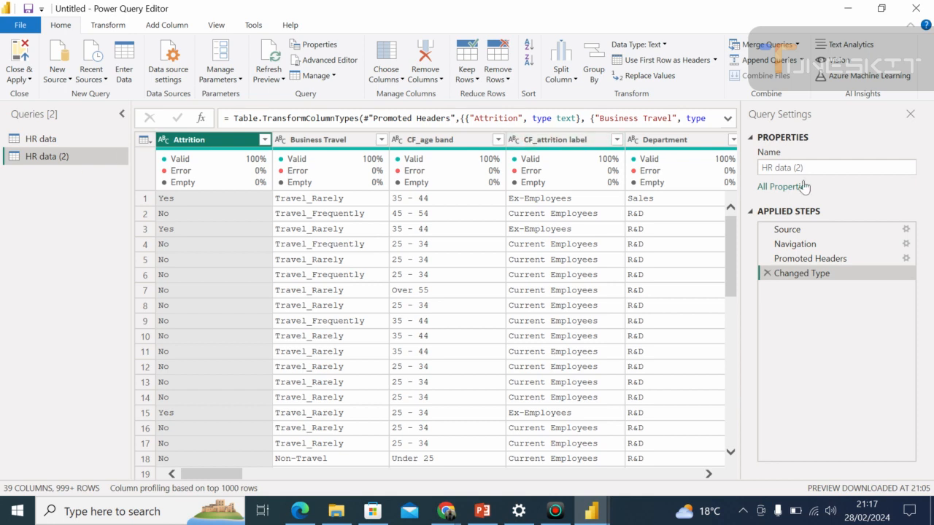
left_click(910, 115)
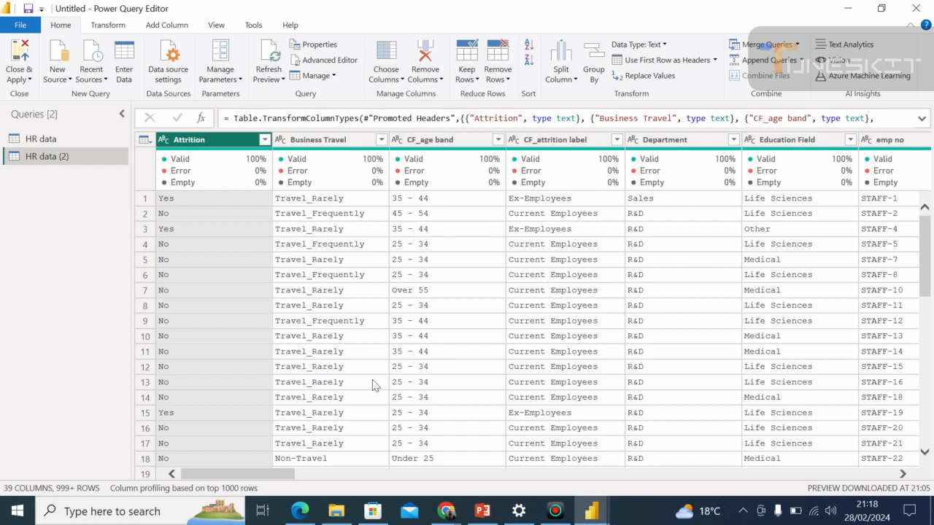
left_click_drag(282, 474, 180, 467)
View the recent data sources and the window for entering a table manually, and close it without creating a table.
left_click(107, 79)
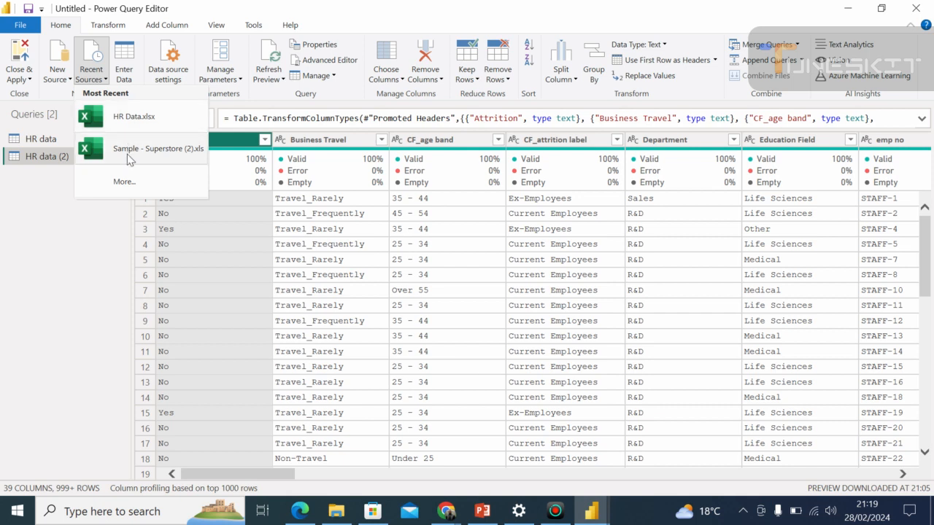
left_click(129, 70)
left_click(129, 70)
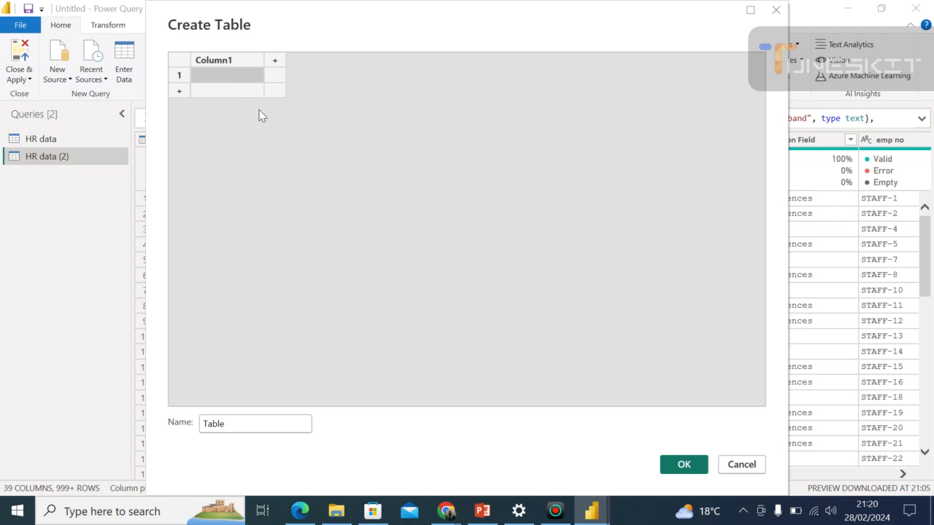
left_click(775, 10)
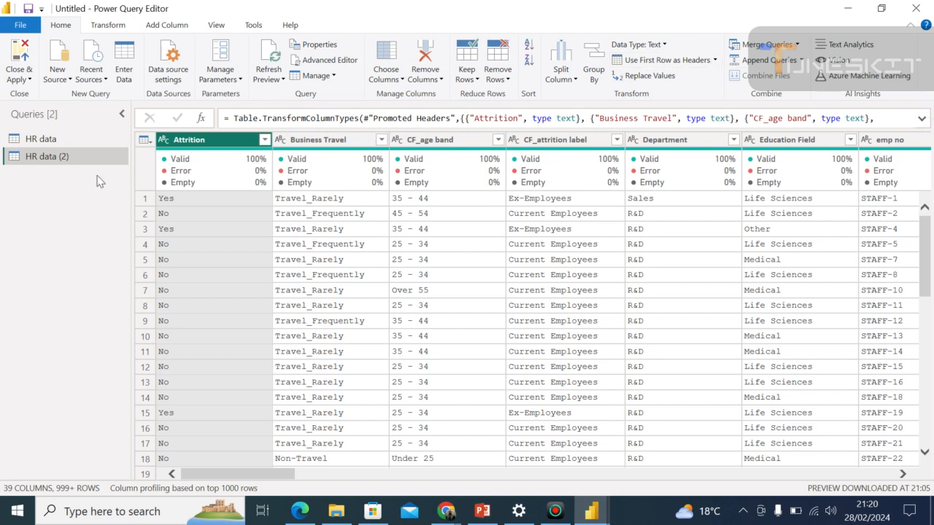
Collapse the Queries pane and review the valid, error and empty percentages for the Attrition through Department columns.
left_click(123, 114)
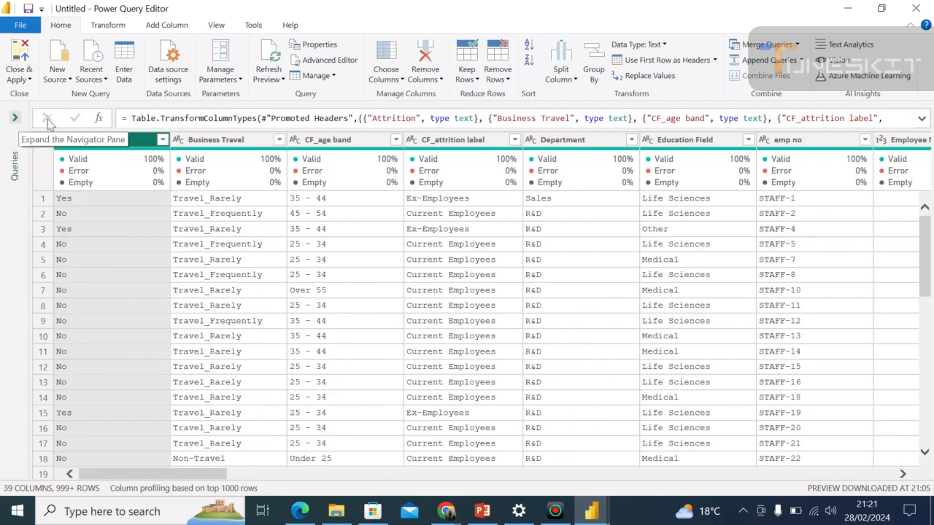
left_click(161, 217)
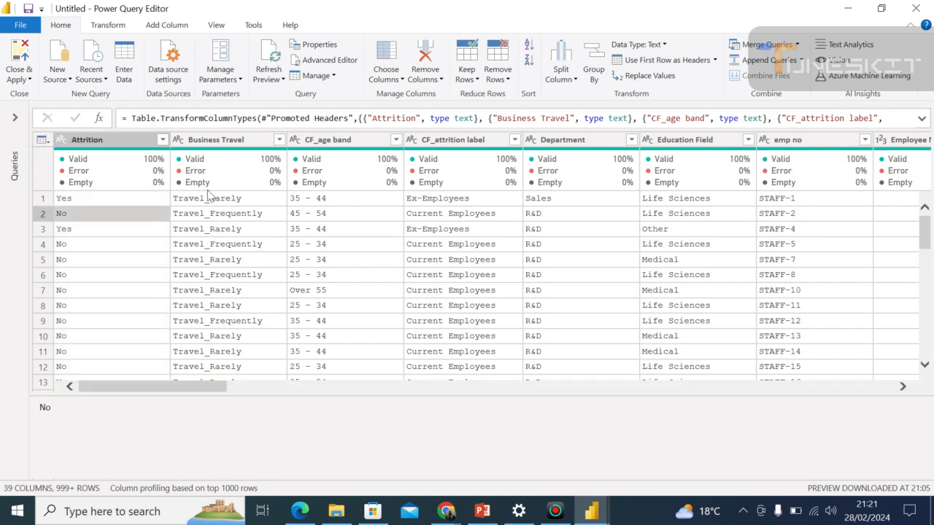
left_click(210, 194)
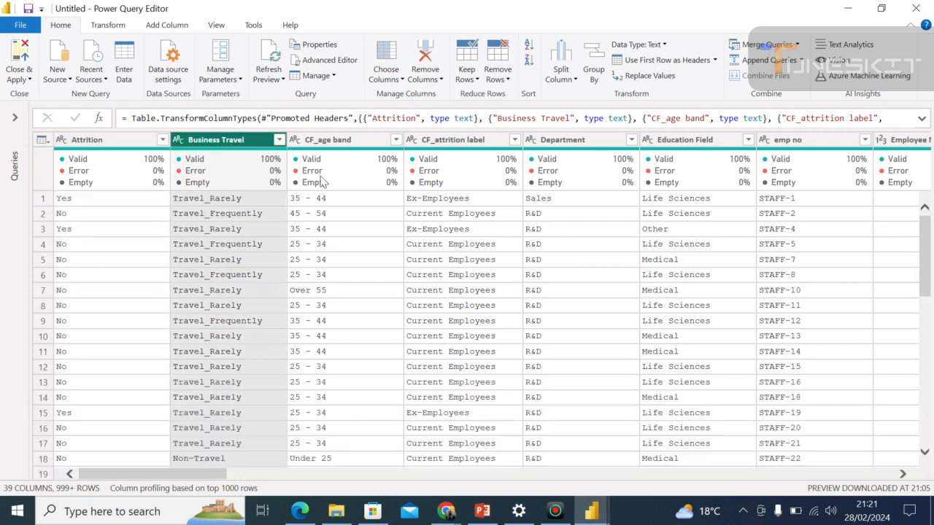
left_click(351, 188)
left_click(447, 176)
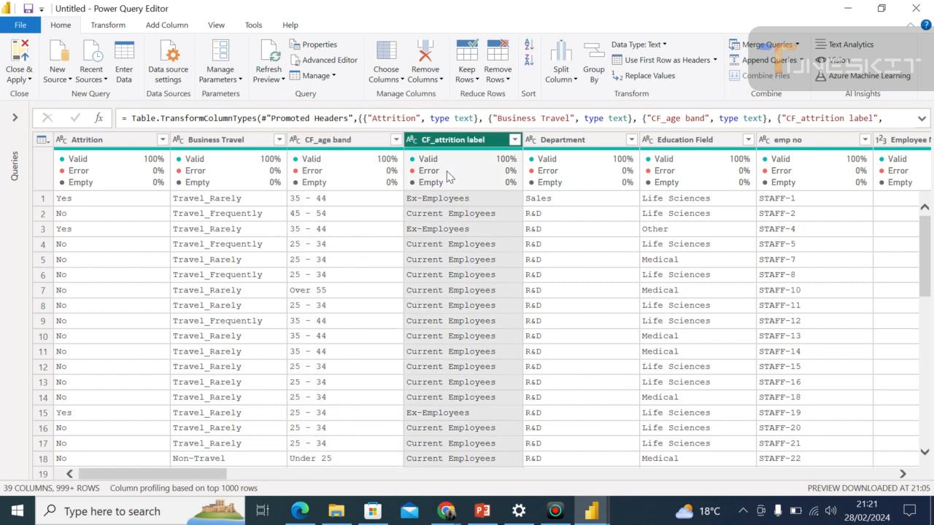
left_click(580, 175)
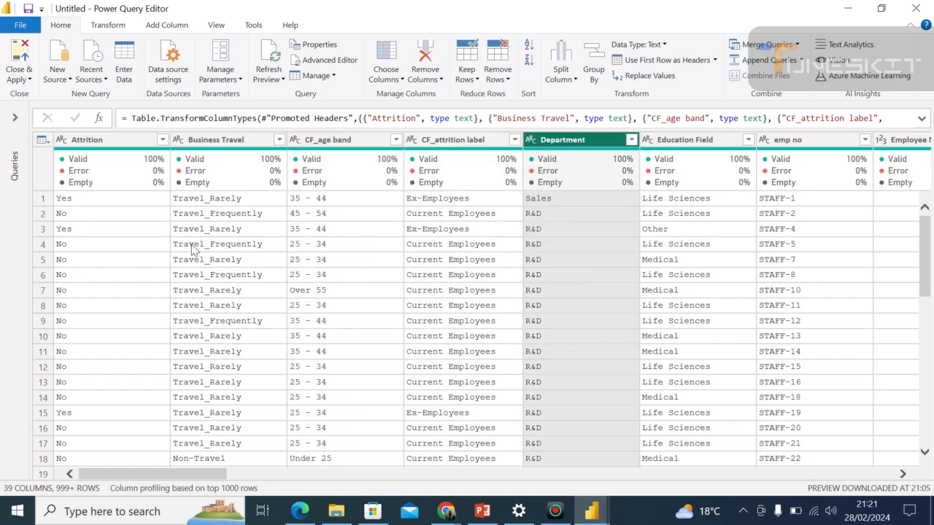
Apply the pending query changes and close Power Query Editor to return to the report.
left_click(16, 82)
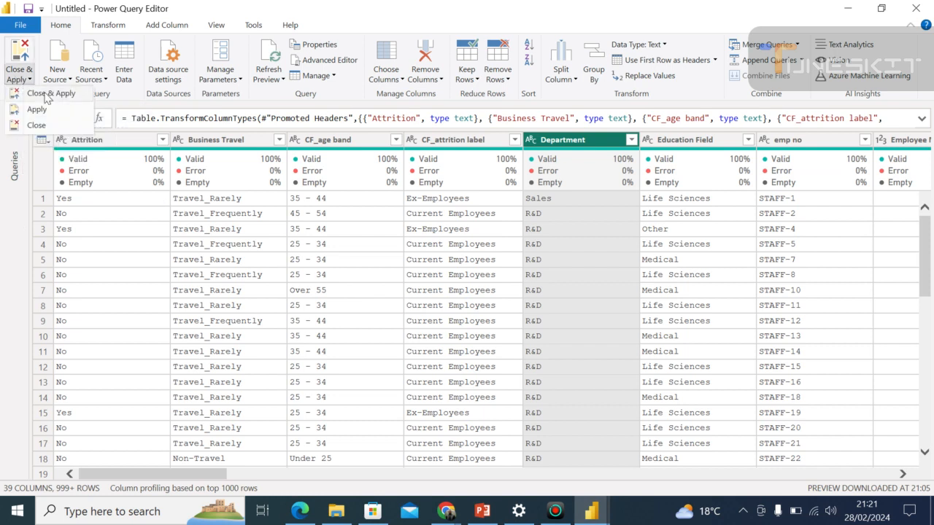
left_click(45, 95)
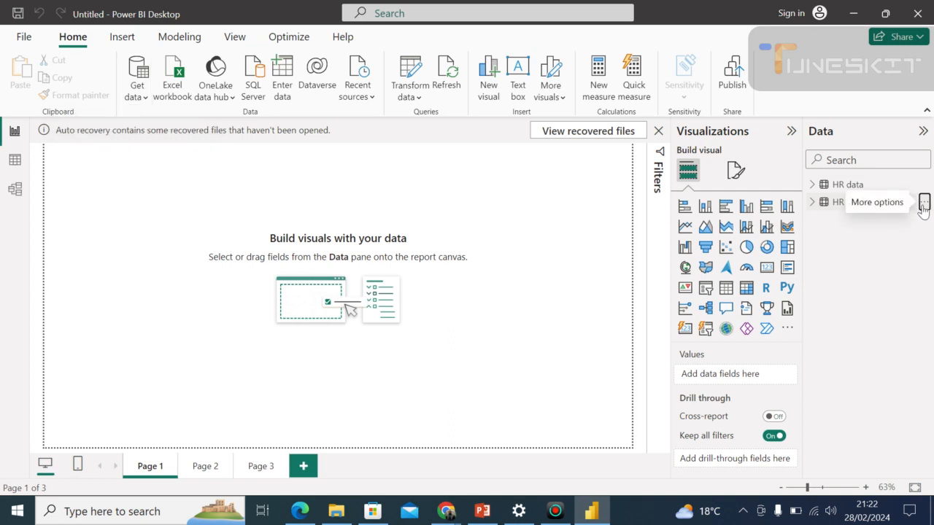
Delete the duplicate HR data (2) table from the model and expand all fields of the HR data table.
left_click(923, 202)
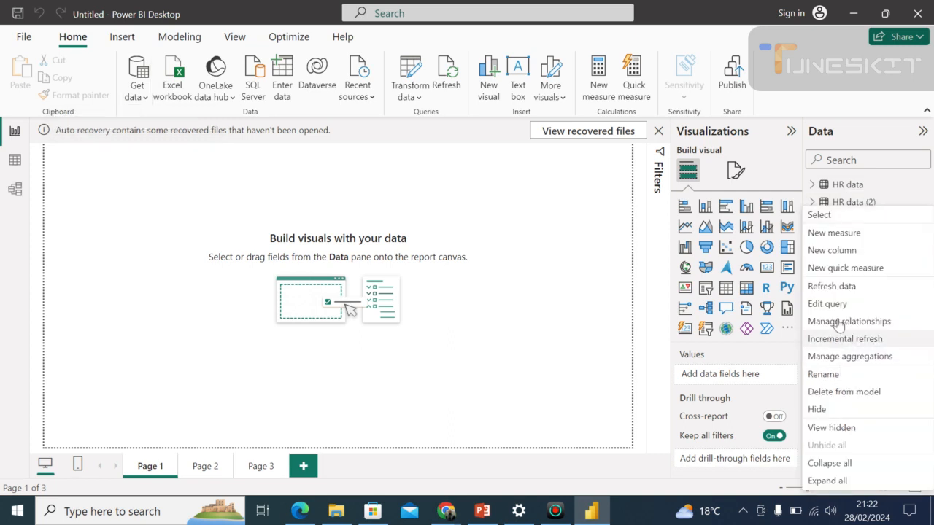
left_click(834, 392)
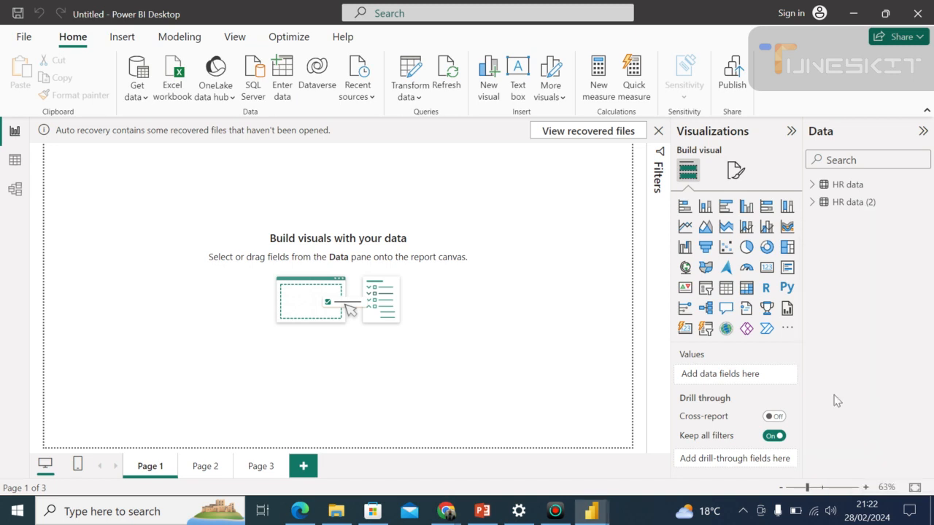
left_click(551, 267)
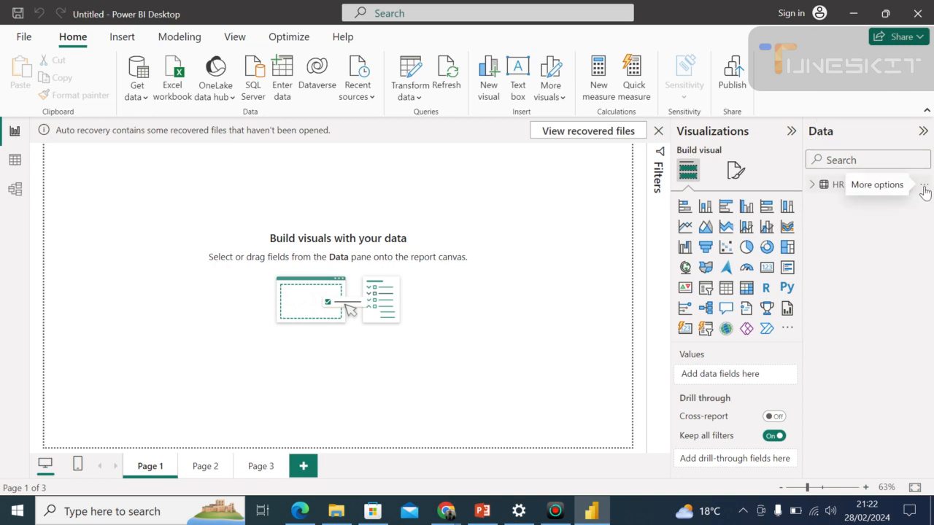
left_click(924, 187)
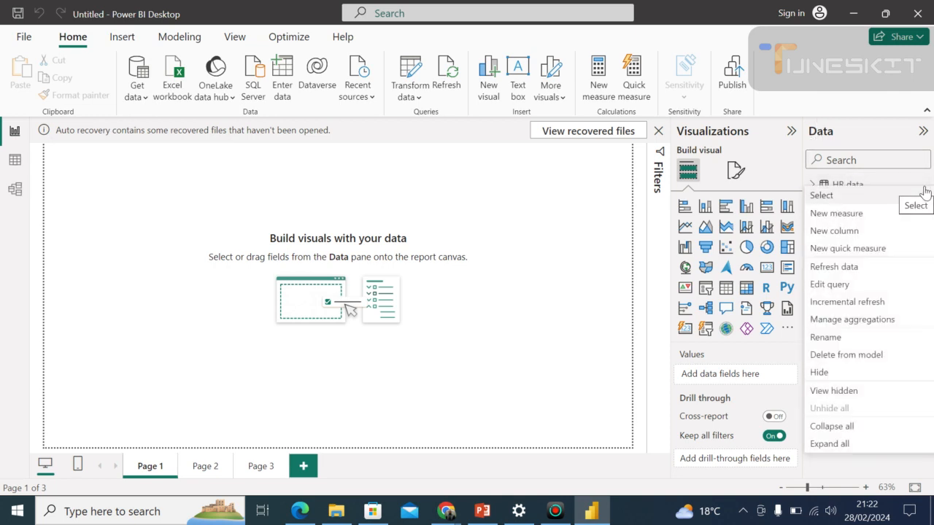
left_click(830, 444)
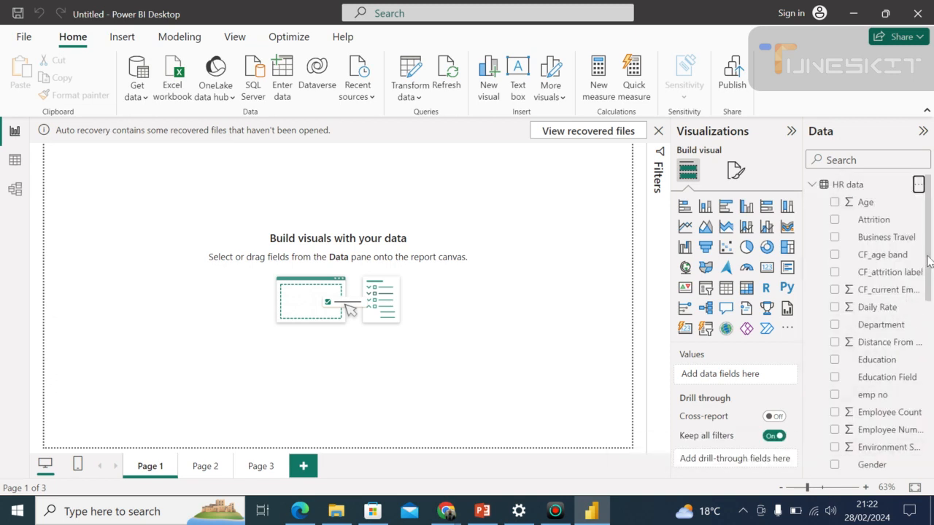
Look through the fields of the HR data table in the Data pane.
right_click(928, 292)
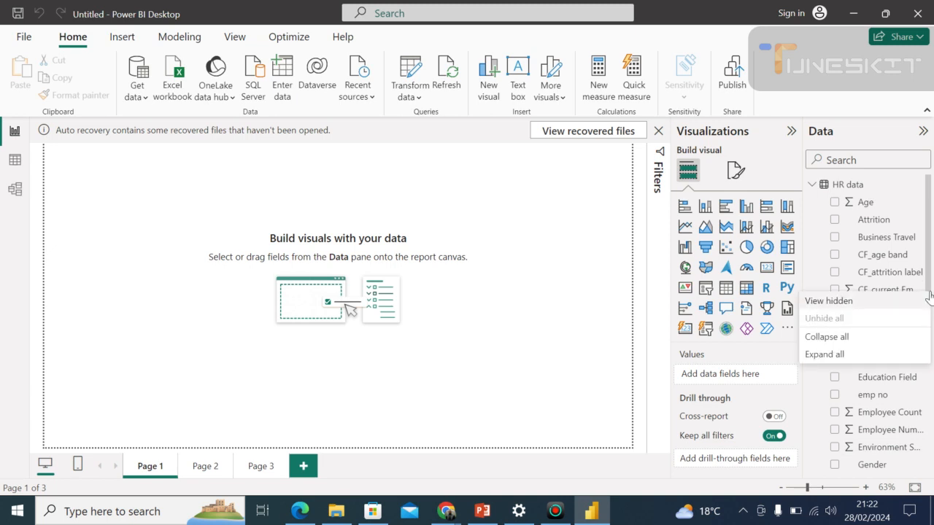
left_click(928, 253)
left_click_drag(929, 249, 932, 217)
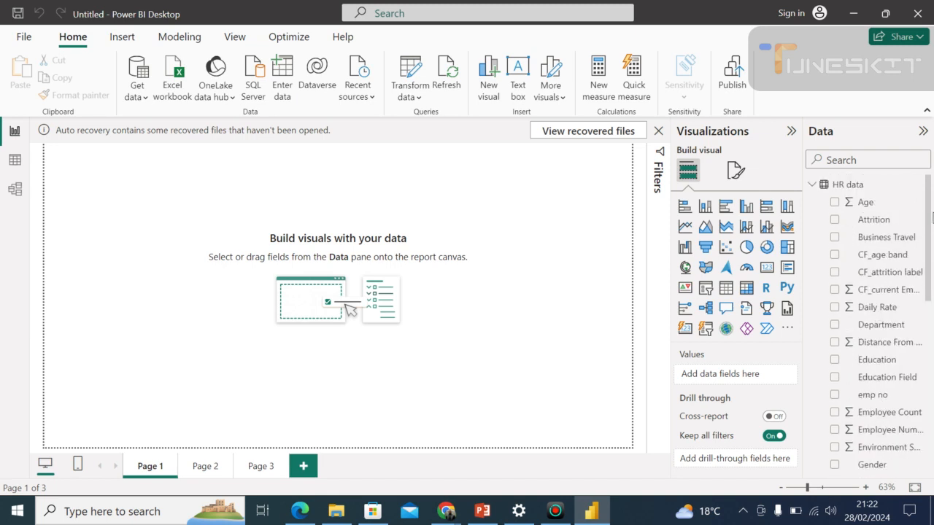
Review the HR data rows and columns across to Years With Curr Manager in Table view, and return to Report view.
left_click(15, 167)
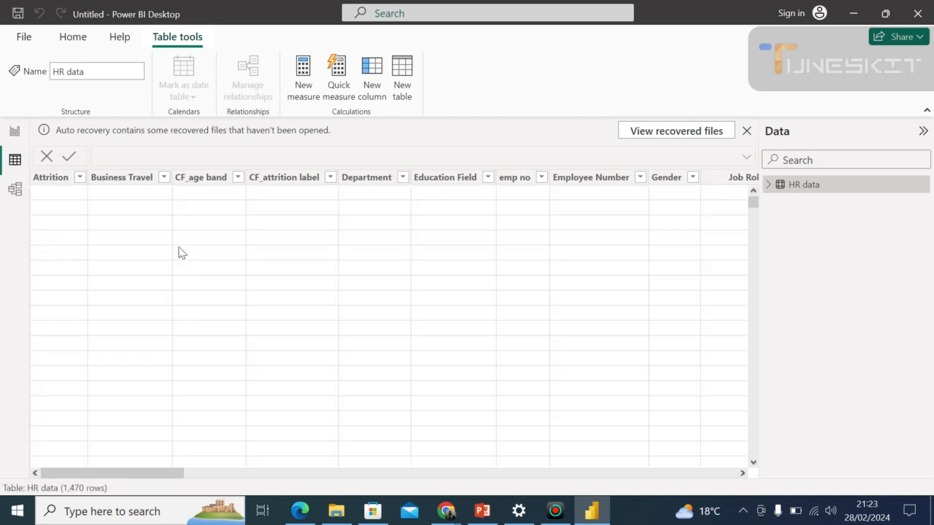
left_click(182, 252)
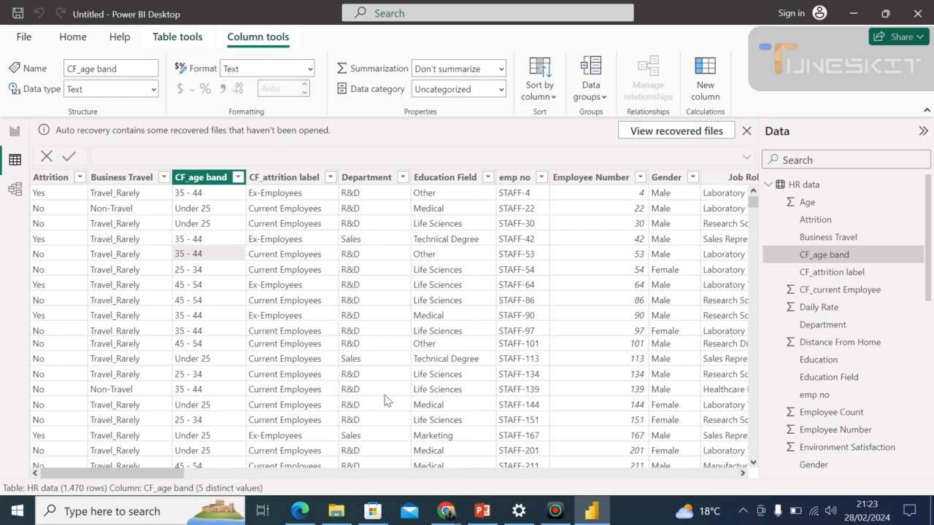
left_click_drag(133, 482, 29, 496)
left_click_drag(154, 476, 777, 456)
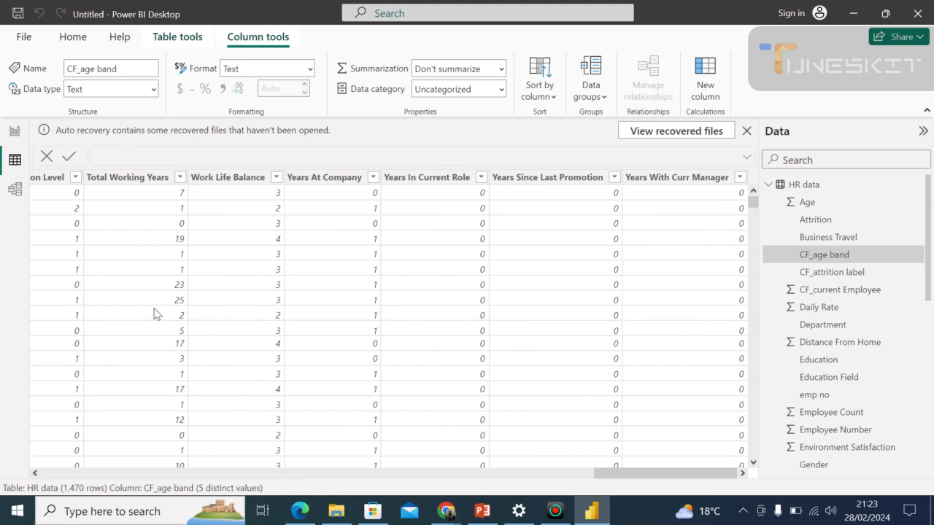
left_click(16, 132)
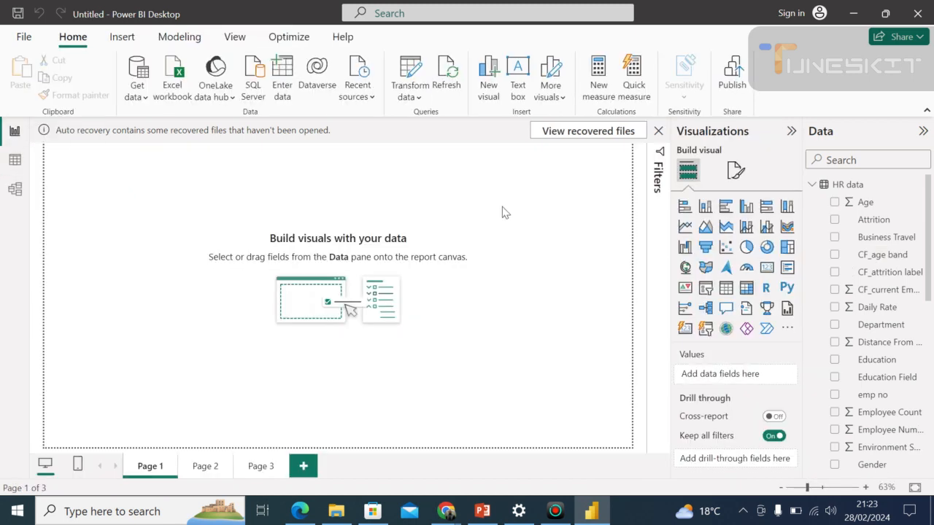
left_click(707, 271)
left_click(659, 132)
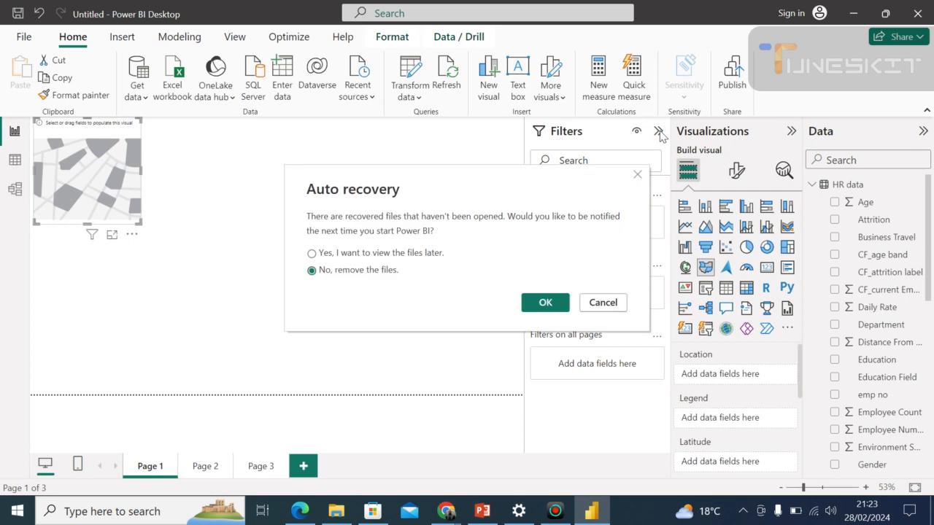
left_click(602, 303)
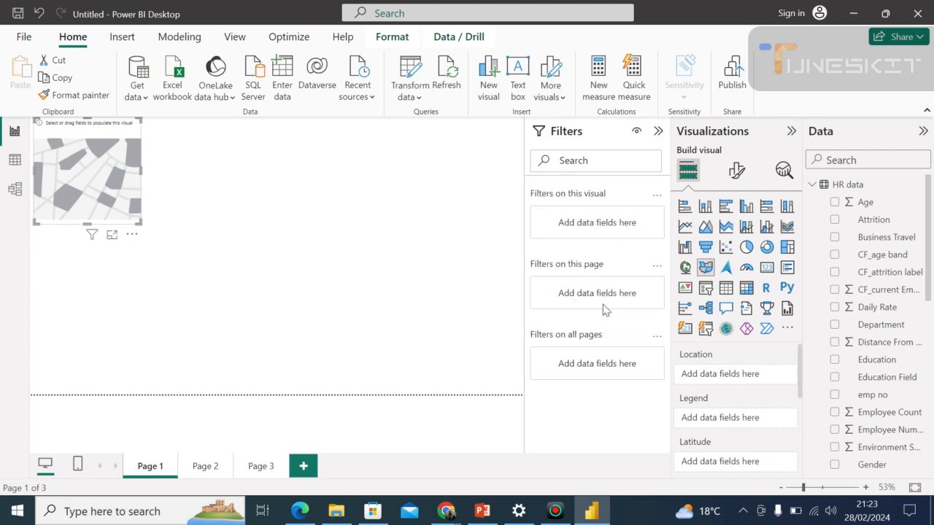
left_click(132, 235)
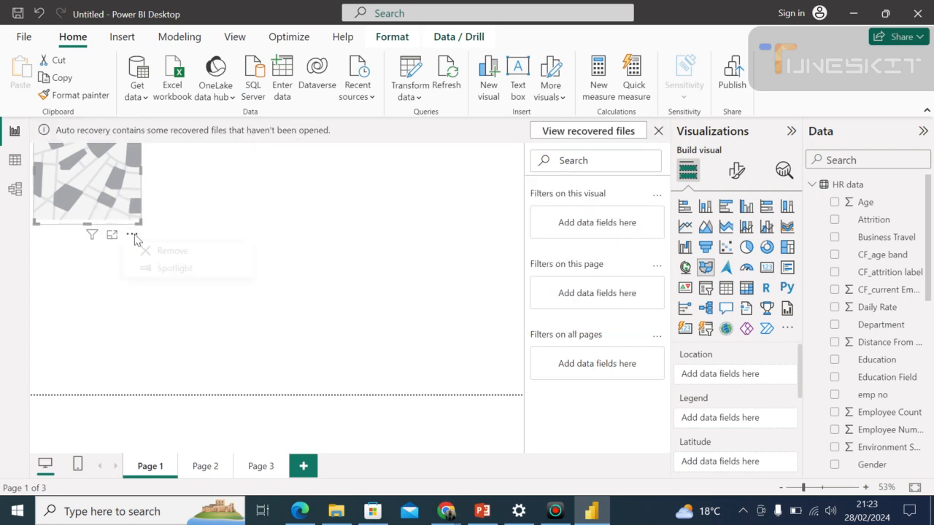
left_click(167, 258)
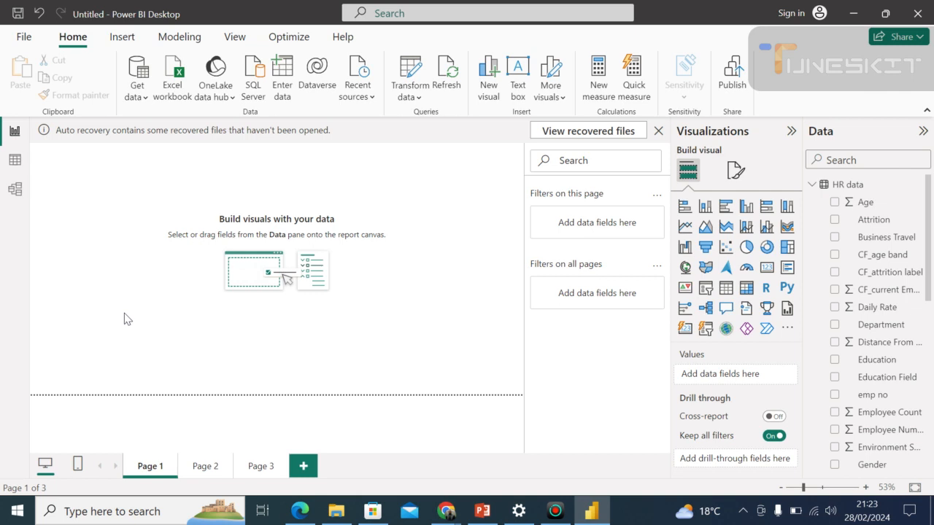
Dismiss the auto recovery notification and choose to remove the unopened recovered files.
left_click(658, 133)
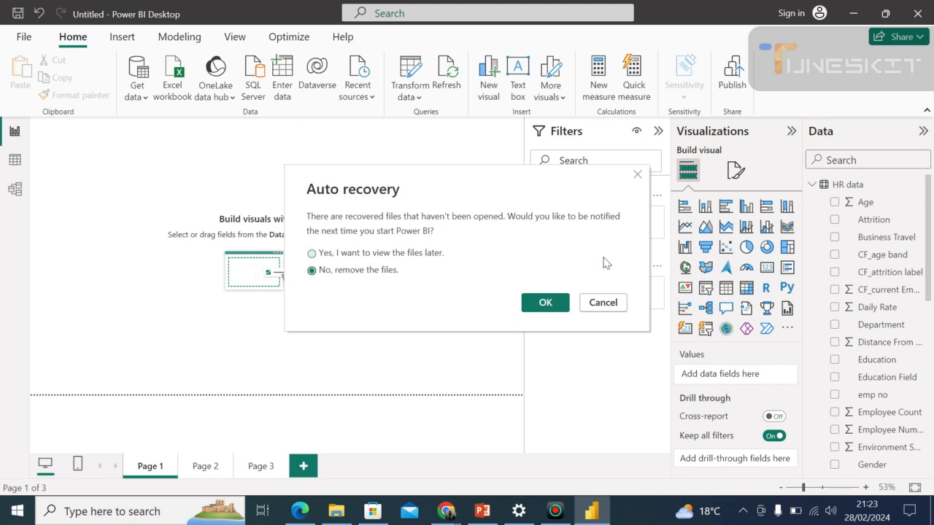
left_click(559, 312)
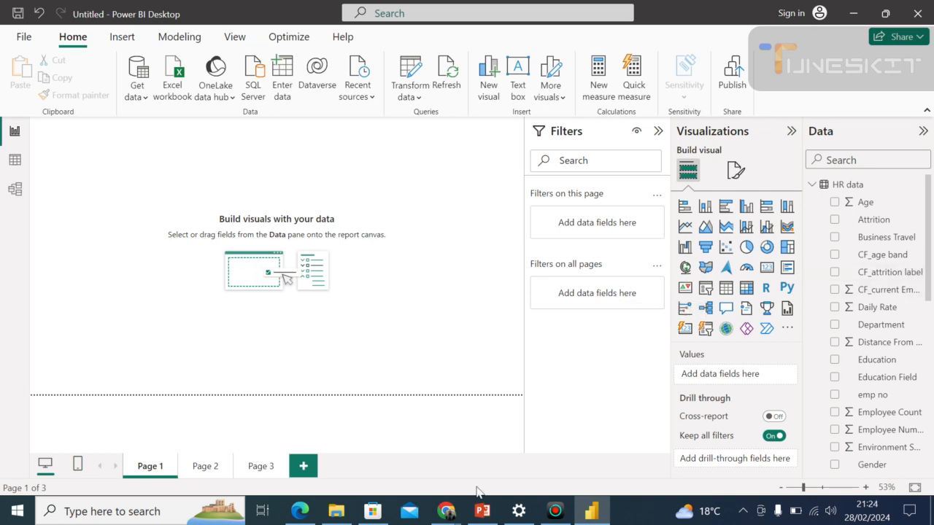
Check the Google Meet call in Chrome and return to Power BI Desktop.
left_click(446, 511)
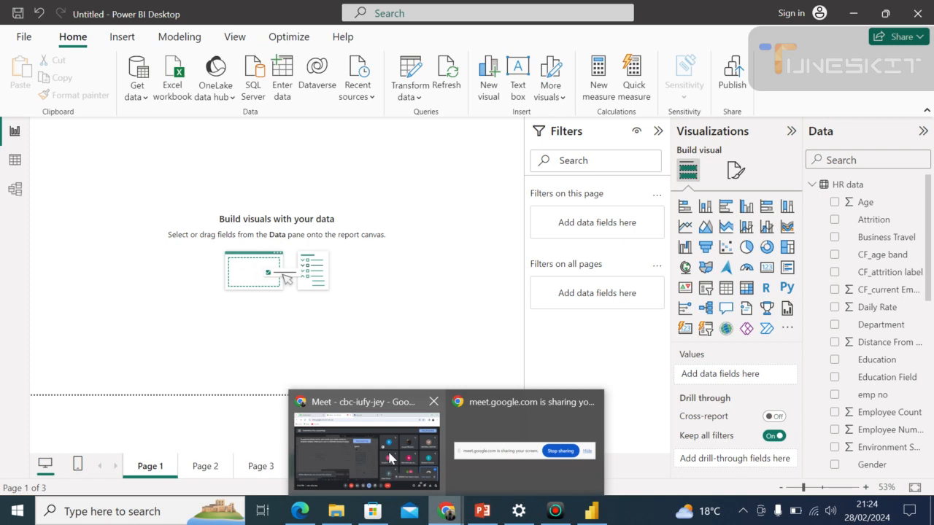
left_click(390, 458)
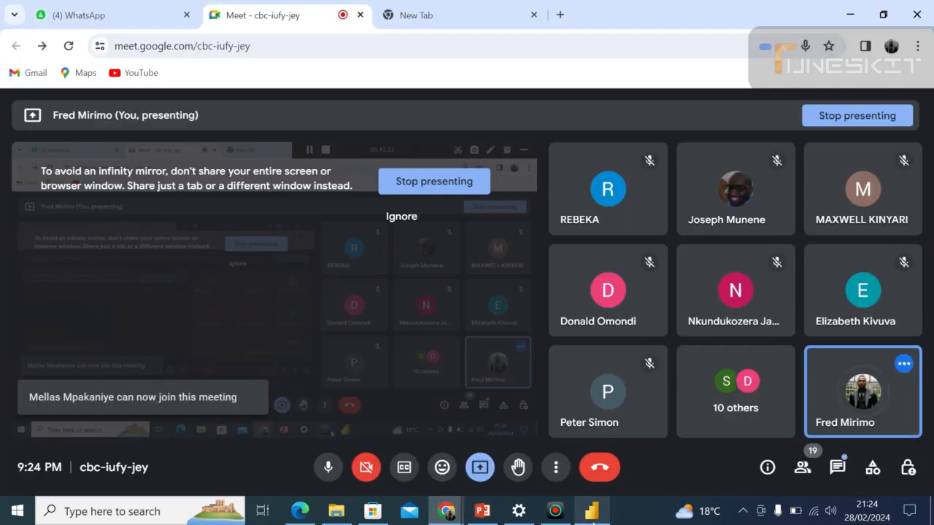
left_click(592, 511)
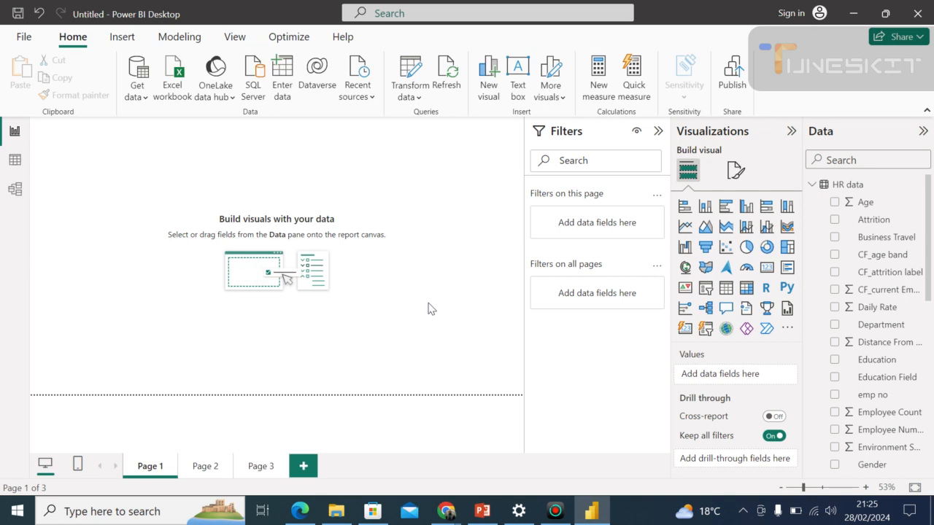
Open Power Query Editor to view the HR data query's columns, and return to the report with Close & Apply.
left_click(419, 100)
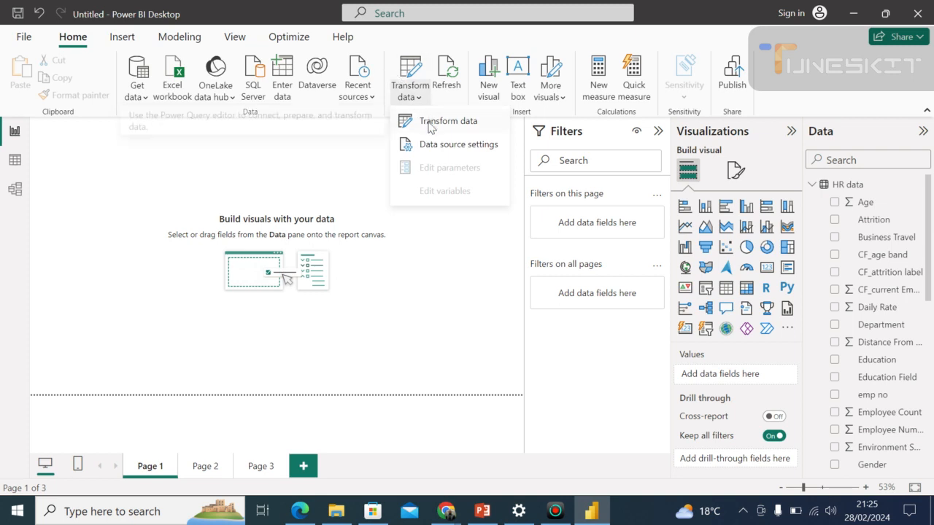
left_click(430, 126)
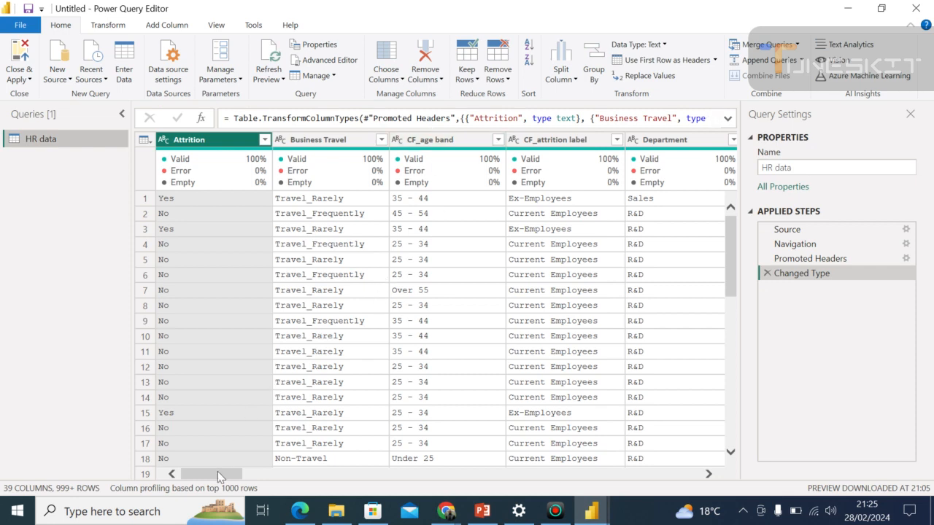
left_click_drag(217, 472, 233, 475)
left_click_drag(240, 478, 168, 477)
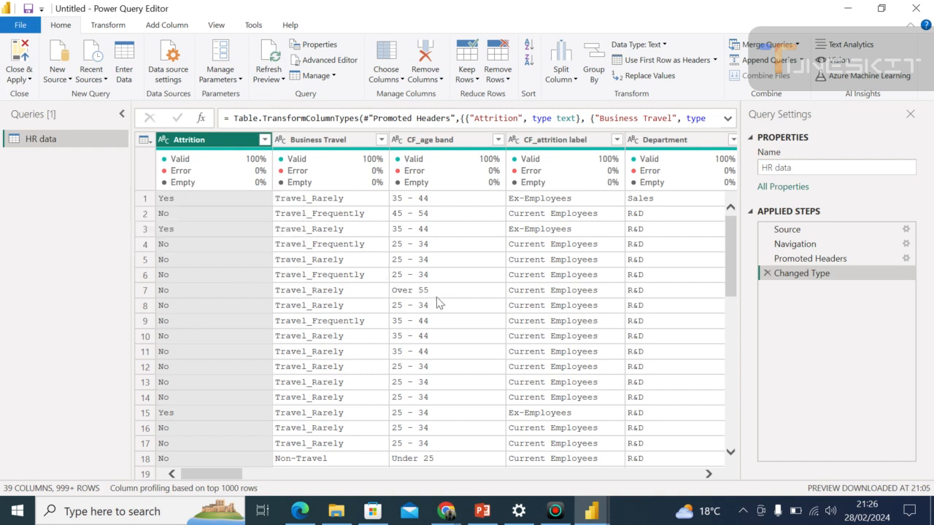
left_click(28, 79)
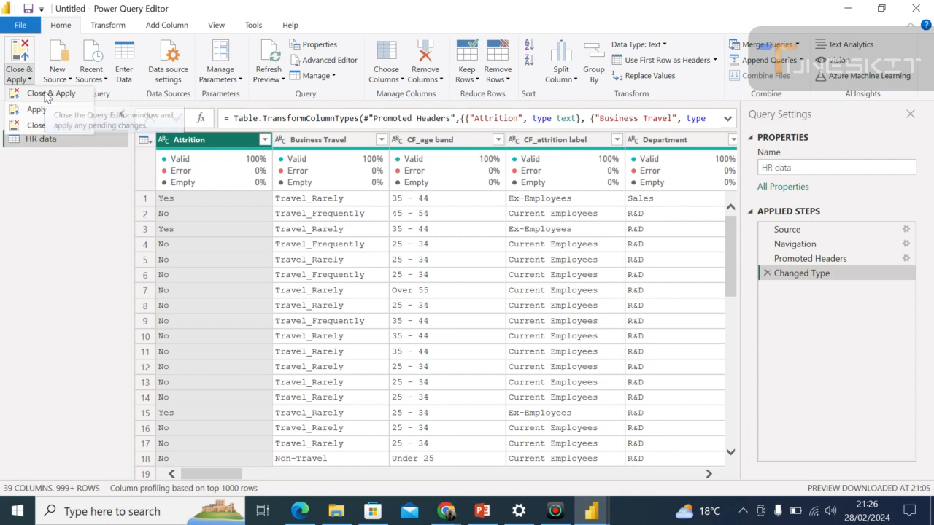
left_click(48, 94)
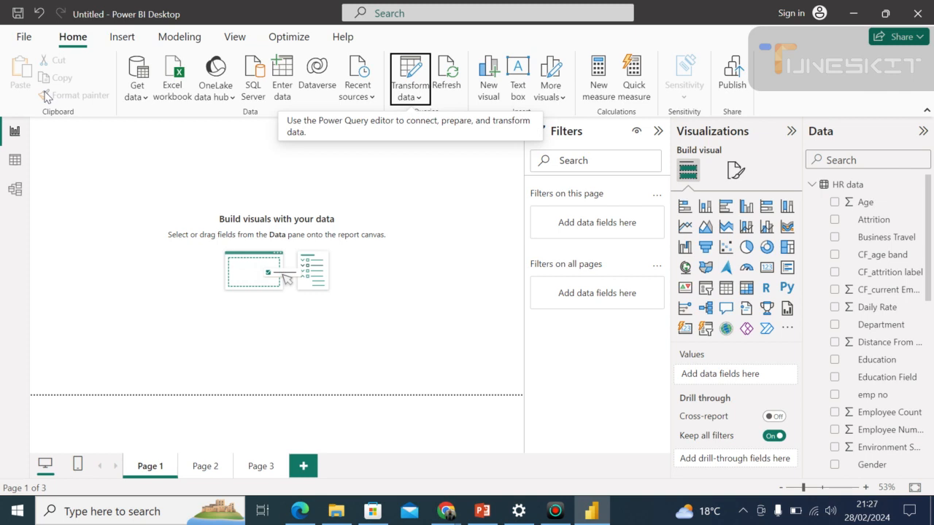
Switch to the Google Meet call to check on the participants, and go back to the Power BI Desktop report.
left_click(446, 513)
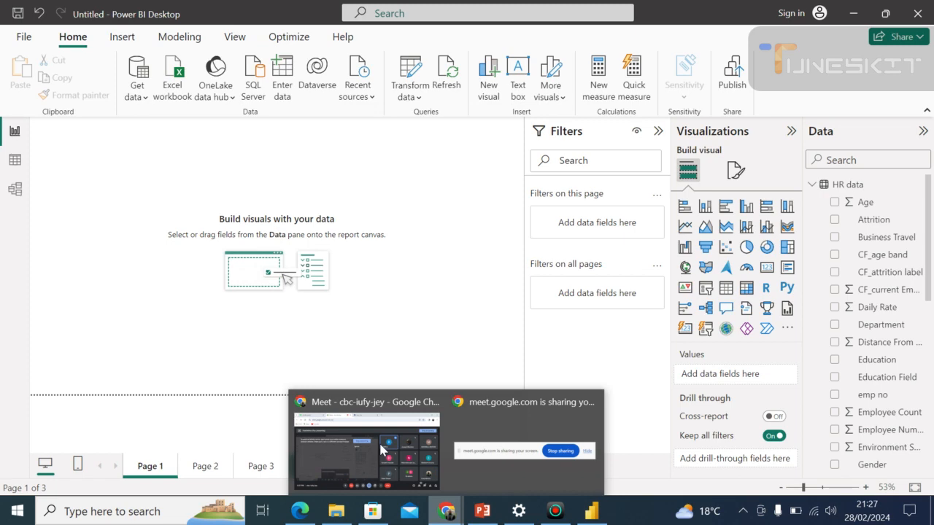
left_click(381, 449)
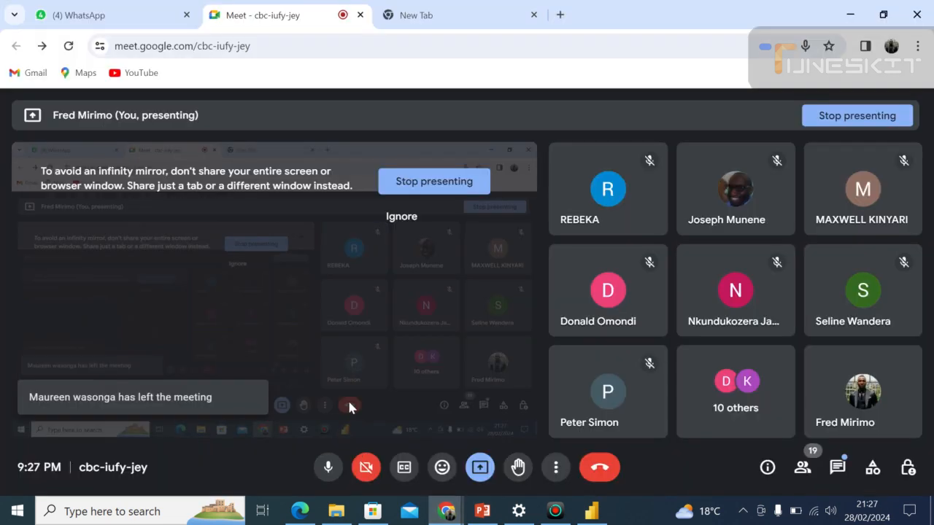
left_click(449, 511)
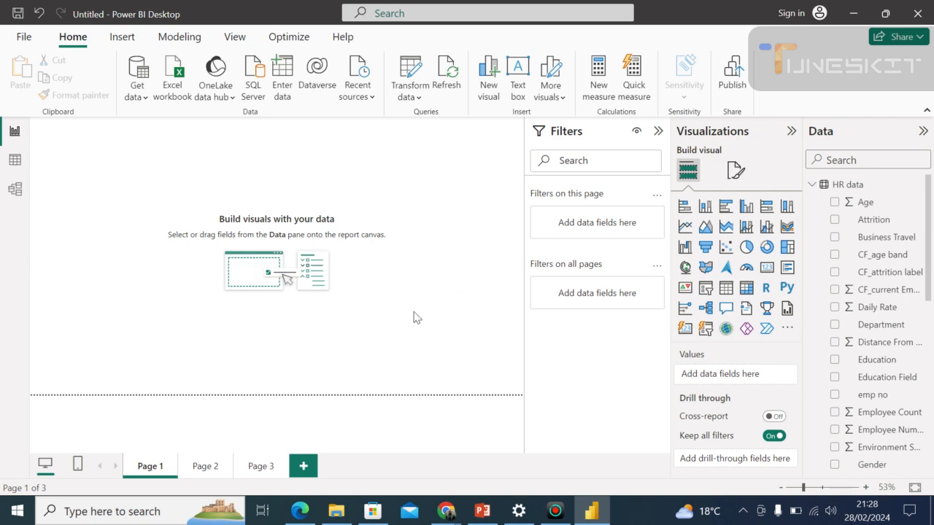
Collapse the Filters and Visualizations panes, leaving the Data pane with the HR data fields open.
left_click(657, 132)
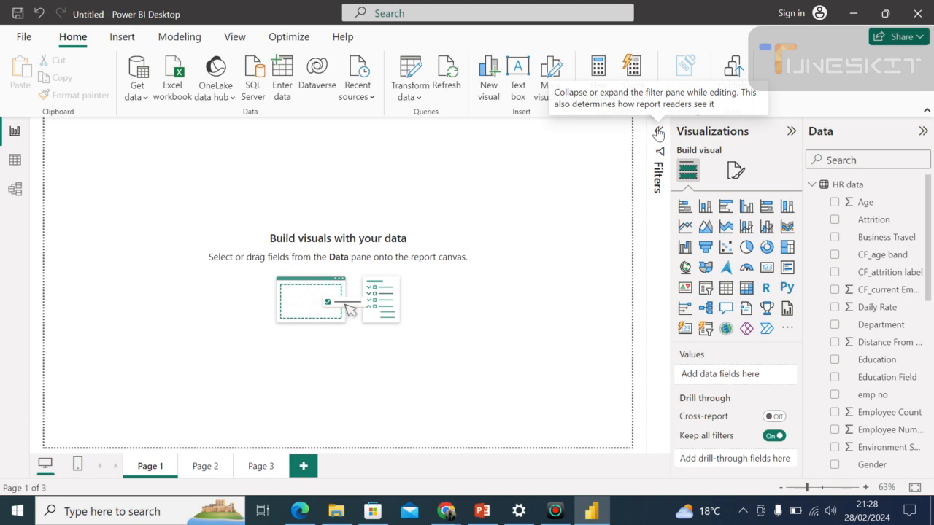
left_click(787, 134)
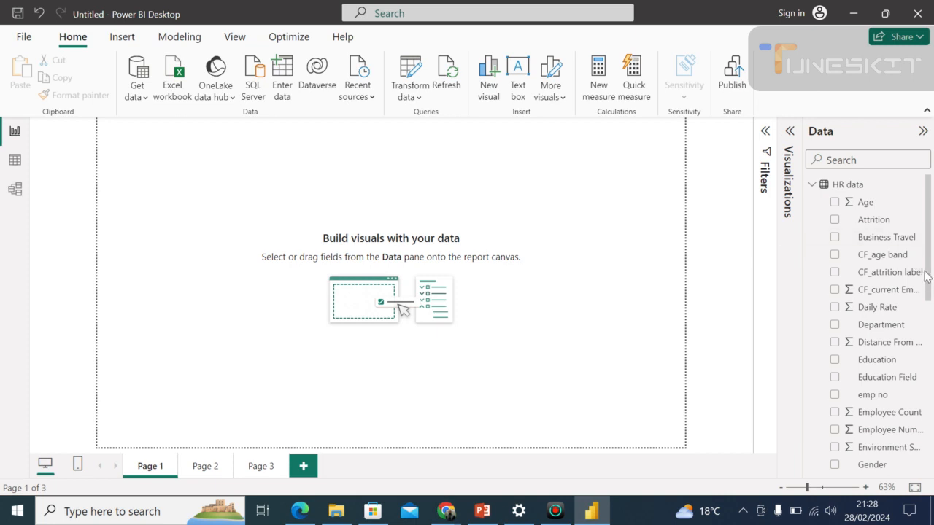
mouse_move(929, 298)
left_mouse_down()
mouse_move(930, 342)
mouse_move(927, 282)
left_mouse_up()
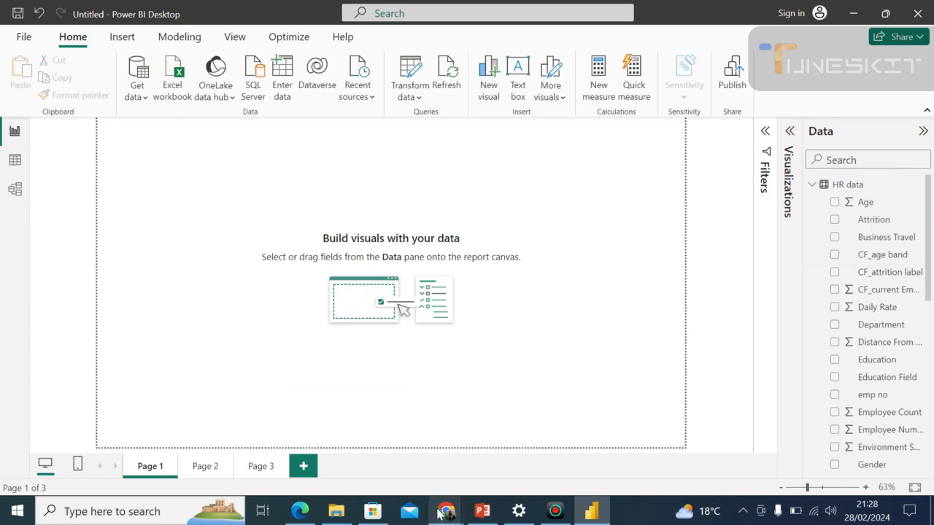
View the Google Meet call in Chrome and switch back to Power BI Desktop.
mouse_move(437, 513)
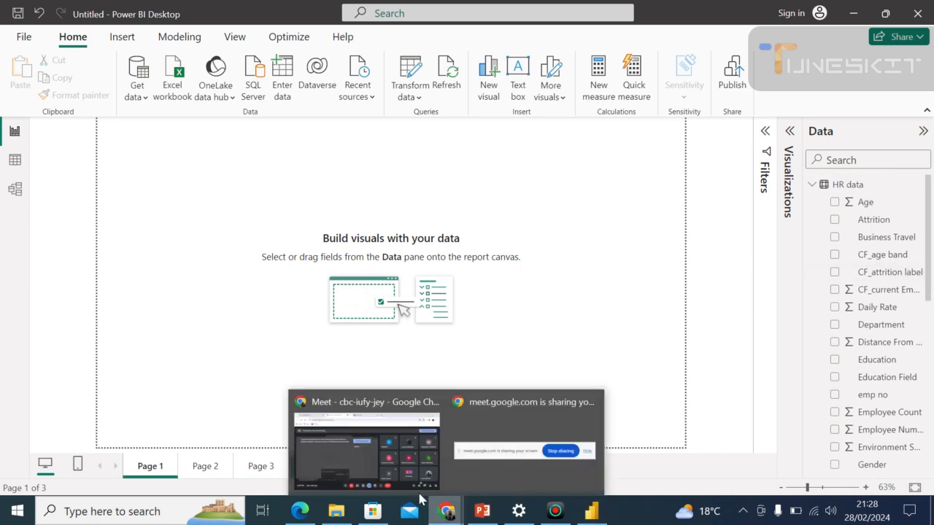
left_click(409, 452)
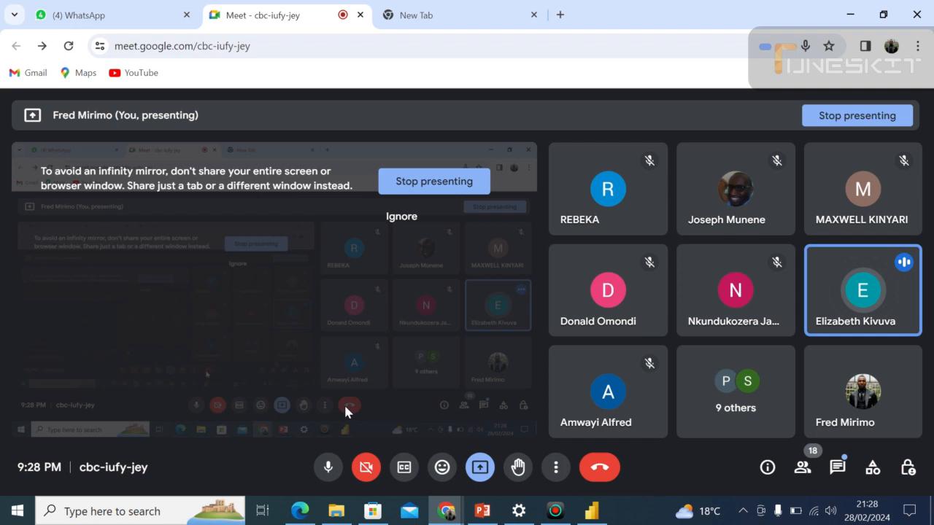
key("alt+Tab")
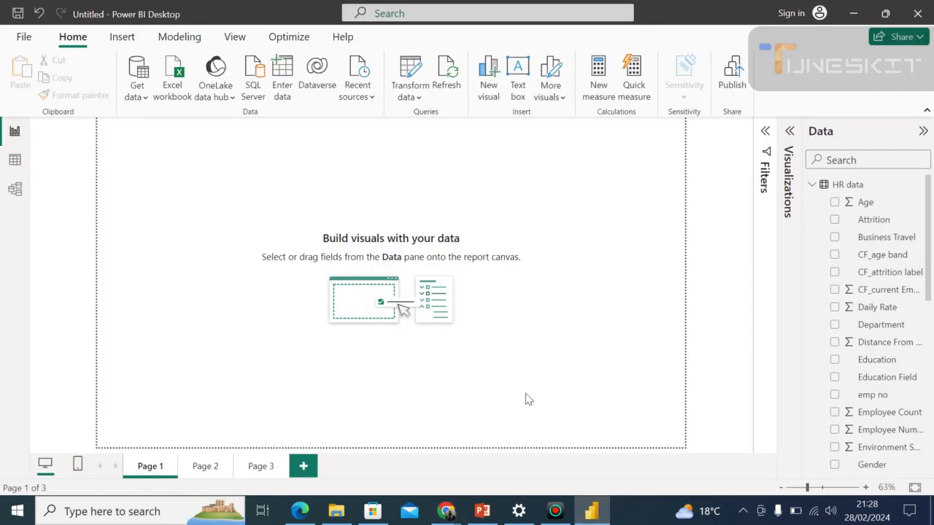
Open the HR data query in Power Query Editor and close the Query Settings pane.
left_click(419, 97)
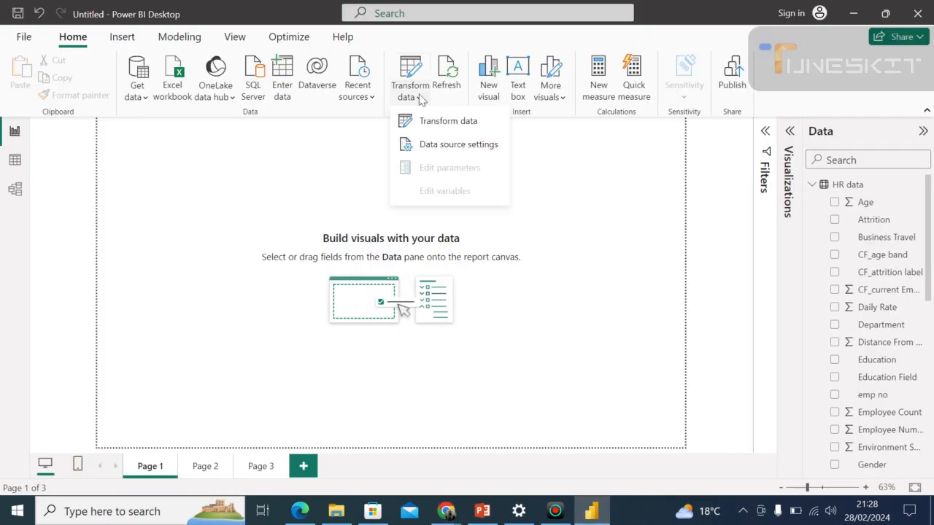
left_click(437, 121)
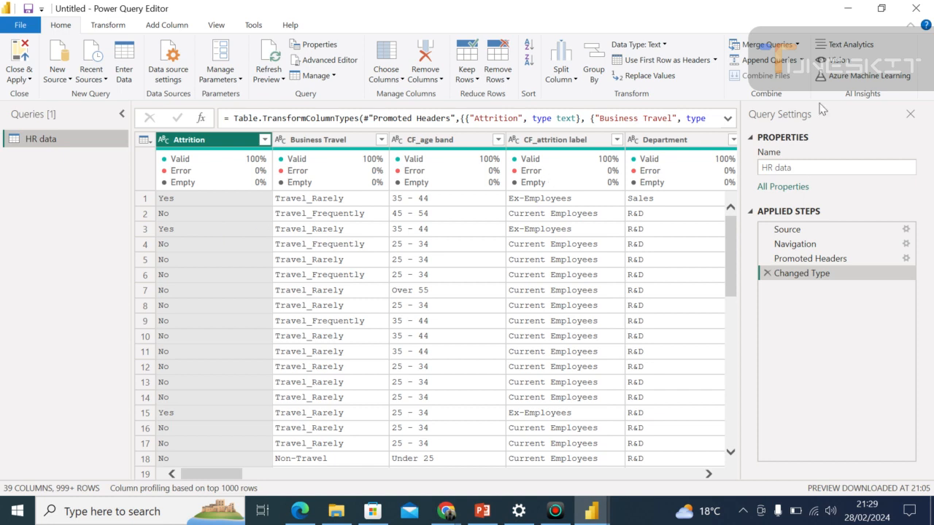
left_click(911, 116)
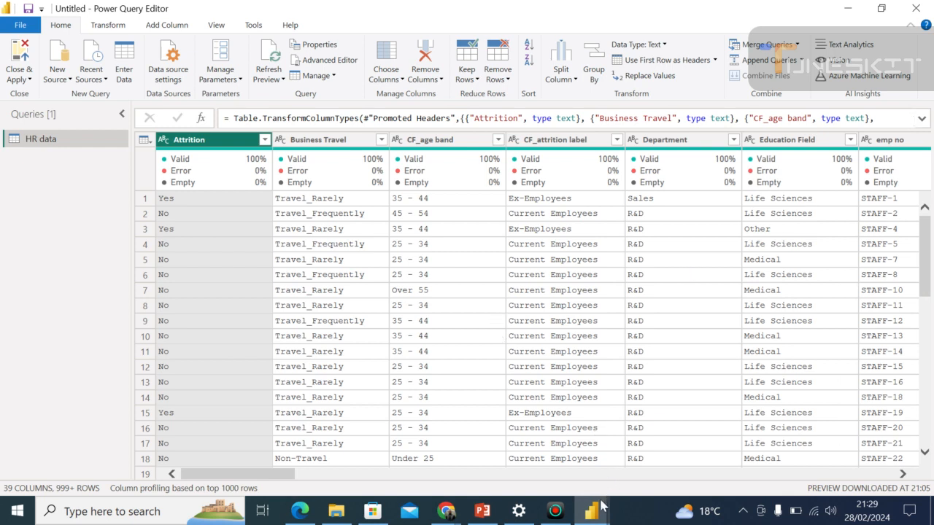
mouse_move(596, 511)
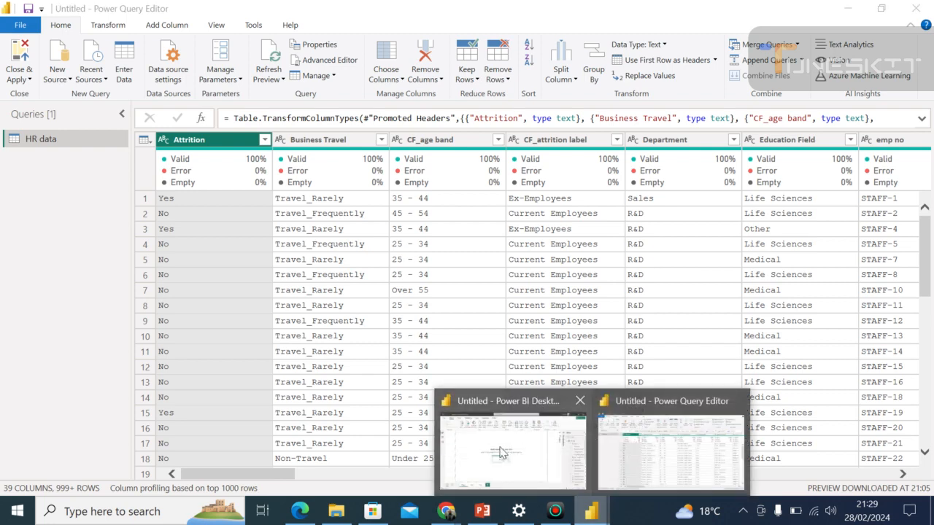
mouse_move(500, 452)
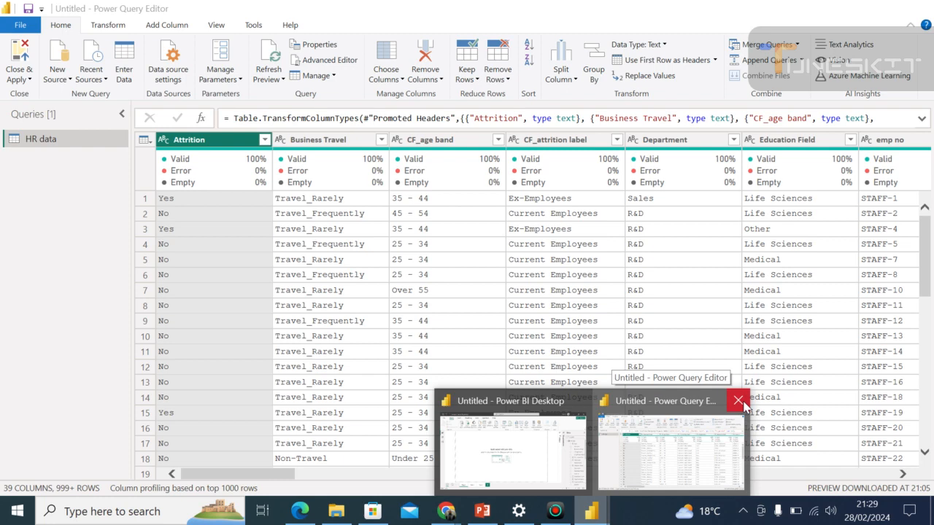
Close the Power Query Editor window and expand the Visualizations pane in the report view.
left_click(738, 401)
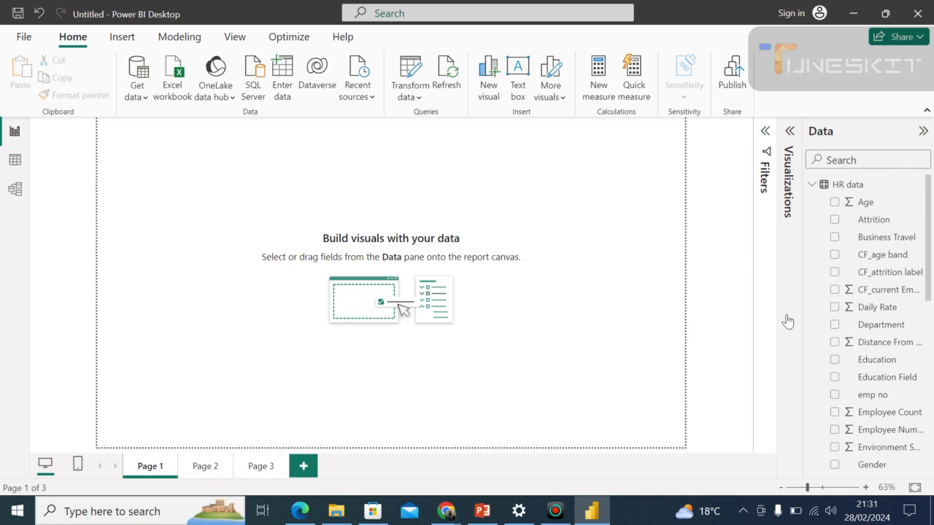
left_click_drag(929, 294, 919, 276)
left_click(789, 133)
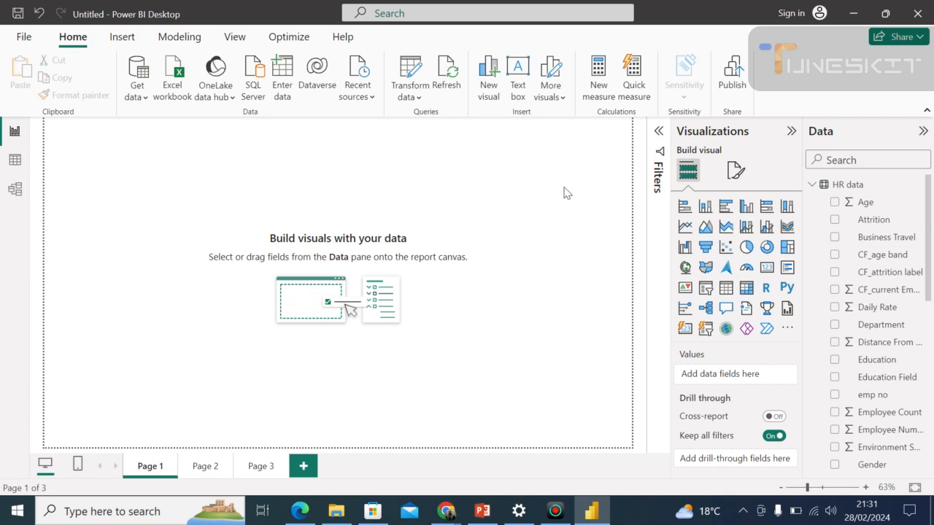
Insert a pie chart on Page 1, move it toward the upper middle of the canvas, and use Marital Status as its legend.
left_click(746, 247)
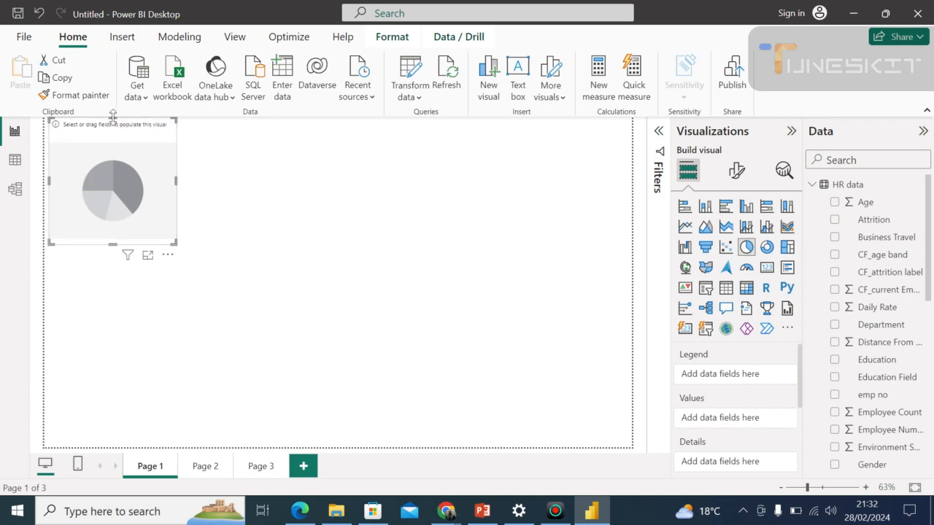
left_click_drag(113, 154, 226, 193)
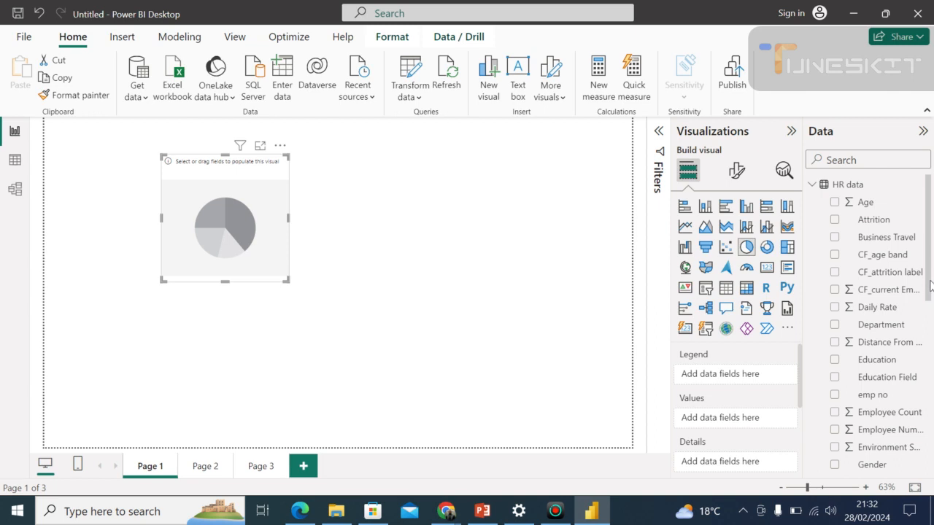
left_click_drag(931, 289, 931, 300)
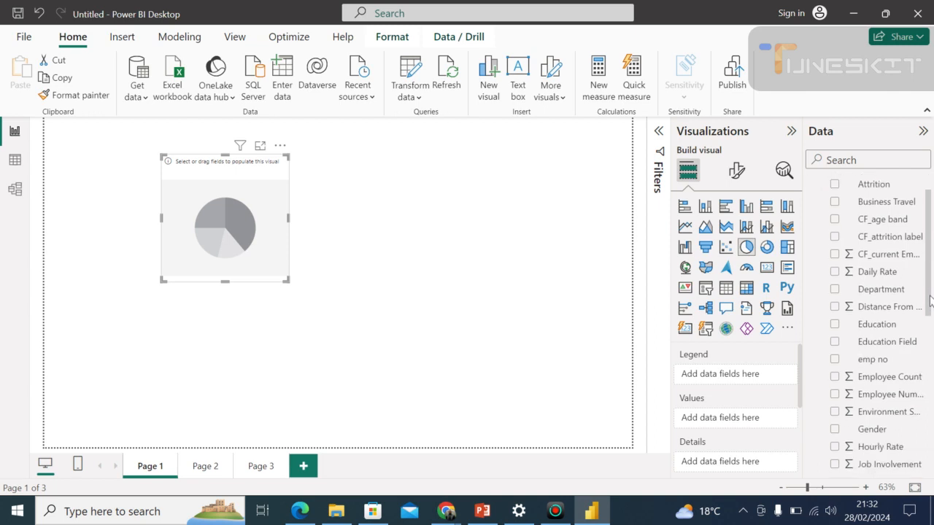
left_click_drag(930, 299, 930, 330)
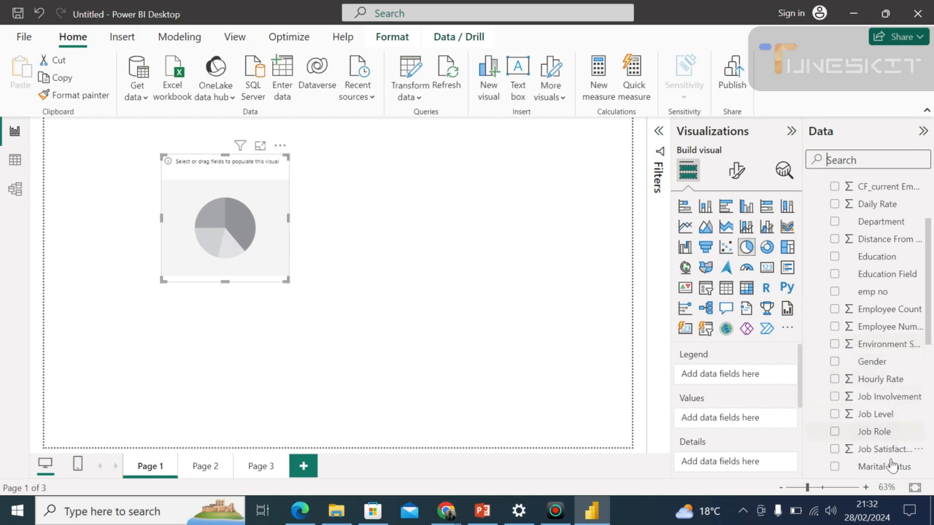
left_click_drag(887, 475, 716, 424)
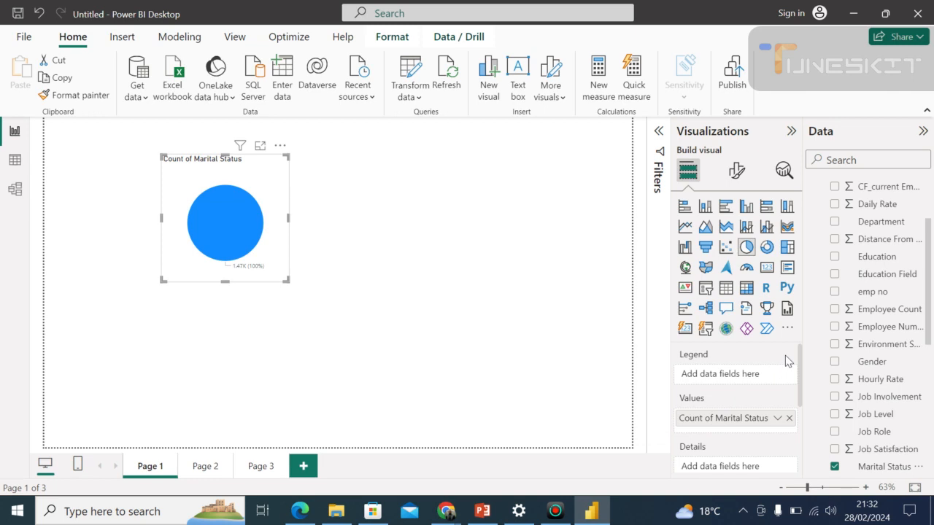
left_click_drag(734, 419, 741, 375)
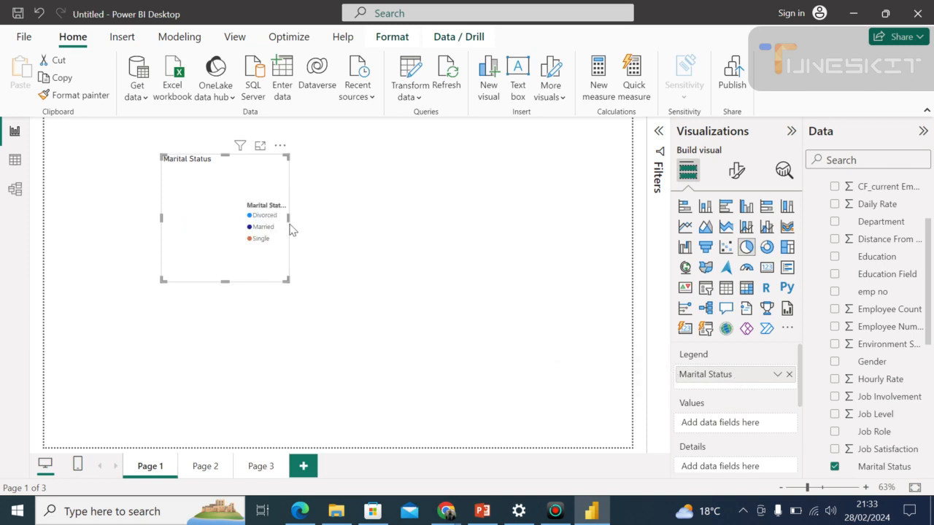
Widen the pie chart slightly and add the emp no field as its values.
left_click_drag(287, 220, 316, 221)
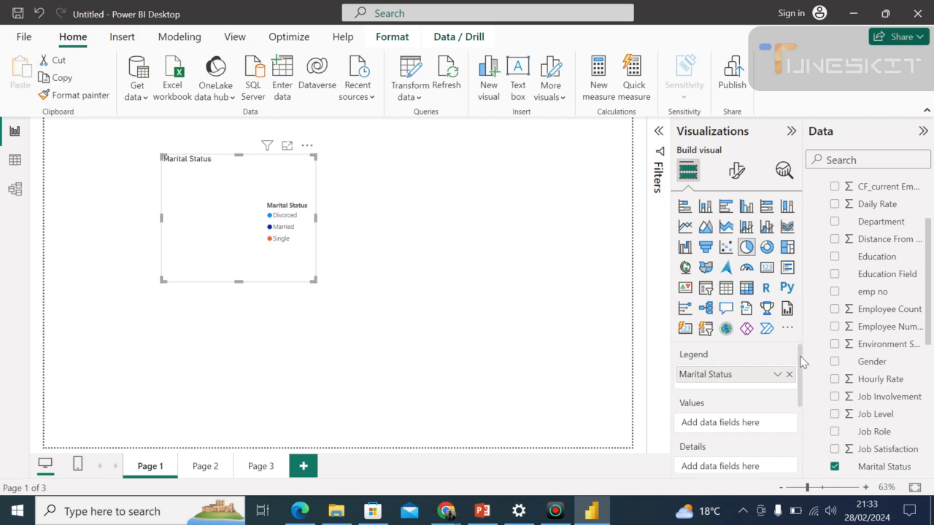
left_click_drag(800, 357, 801, 363)
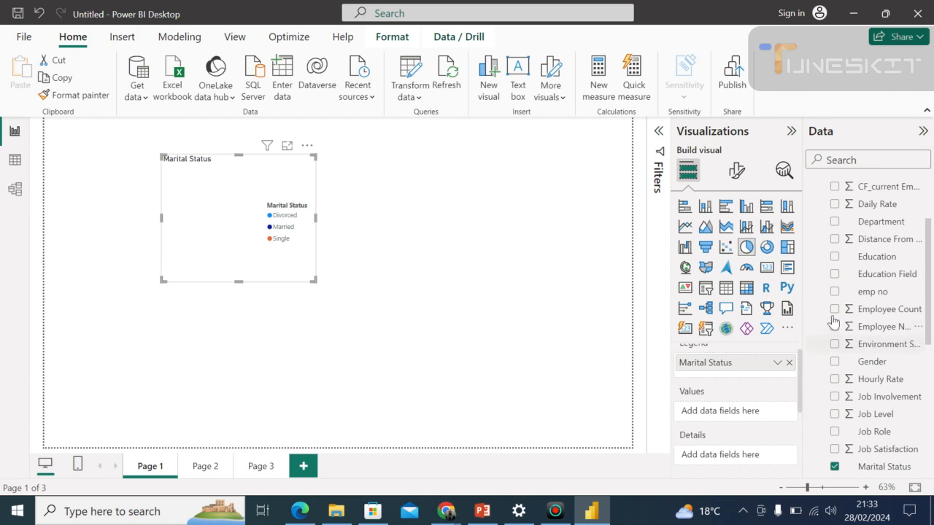
left_click_drag(853, 301, 709, 421)
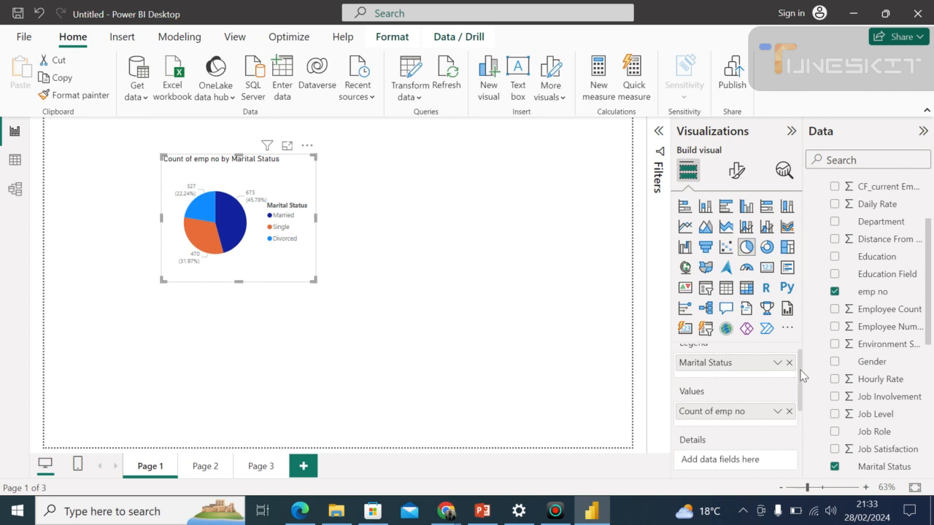
Review the pie chart's Legend, Values and Details field wells.
scroll(802, 372, "up", 1)
scroll(804, 359, "down", 1)
scroll(804, 359, "up", 1)
scroll(807, 394, "down", 3)
scroll(802, 380, "up", 2)
scroll(802, 380, "up", 1)
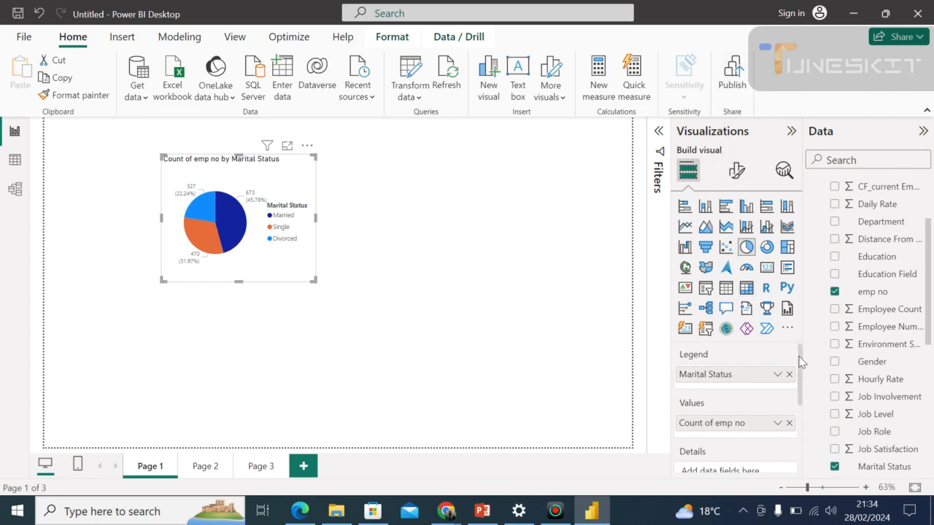
mouse_move(800, 355)
left_mouse_down()
mouse_move(808, 416)
mouse_move(802, 353)
left_mouse_up()
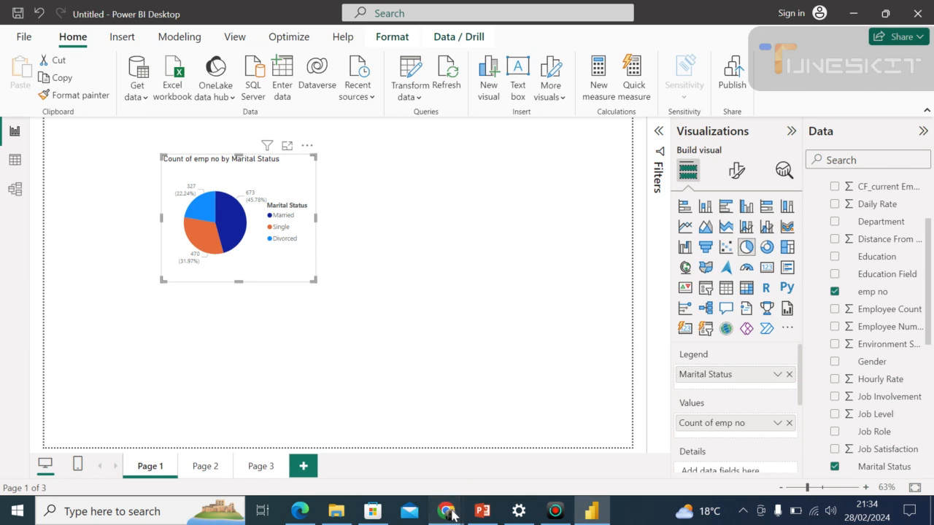
Switch to the Google Meet call in Chrome to check on the participants, and return to the Power BI Desktop report.
mouse_move(453, 514)
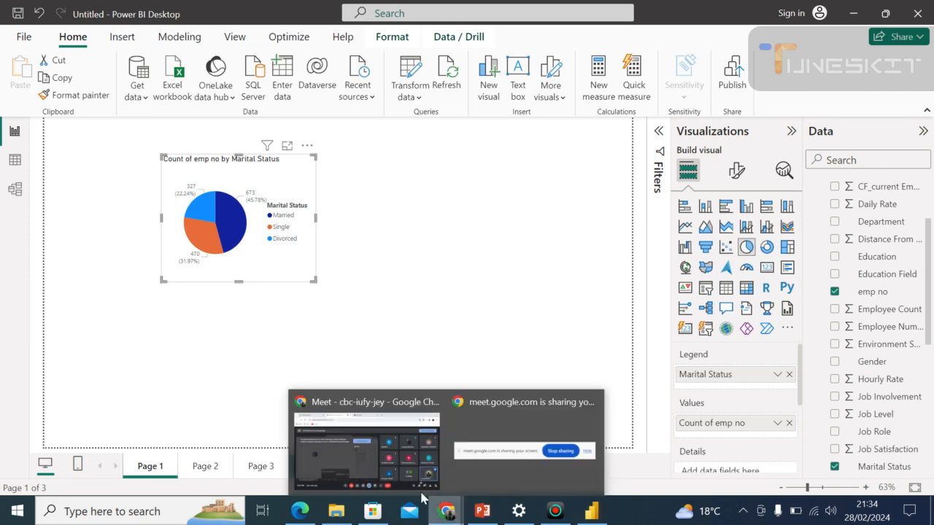
left_click(362, 449)
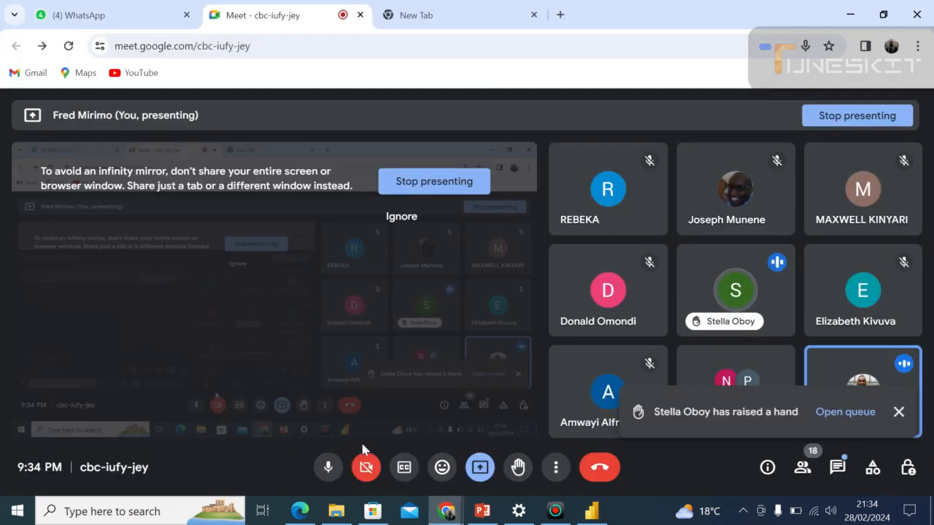
key("alt+Tab")
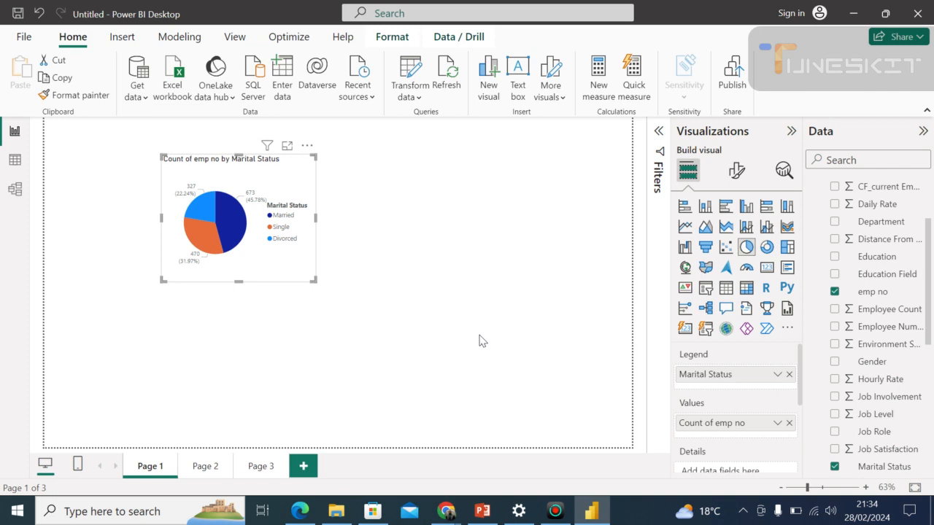
Remove Marital Status and the count of emp no from the pie chart, and deselect the chart.
left_click_drag(710, 377, 544, 387)
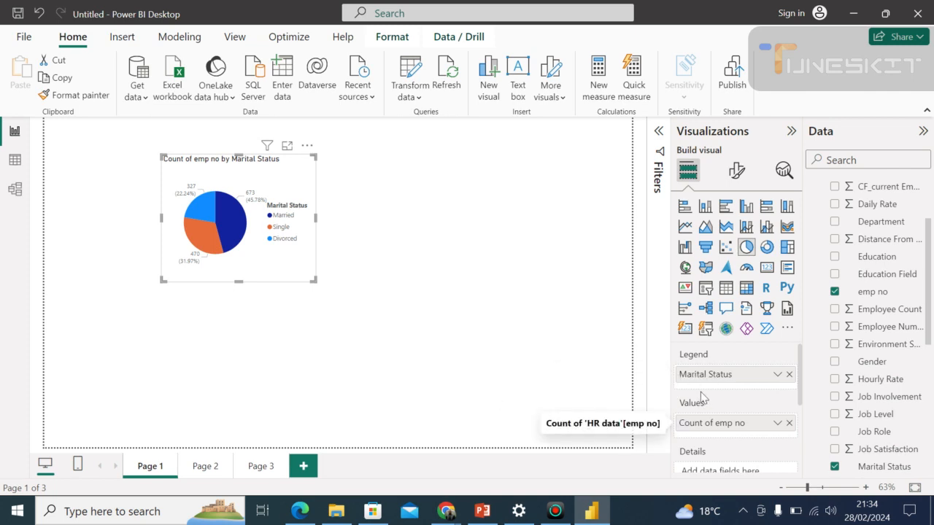
left_click(788, 374)
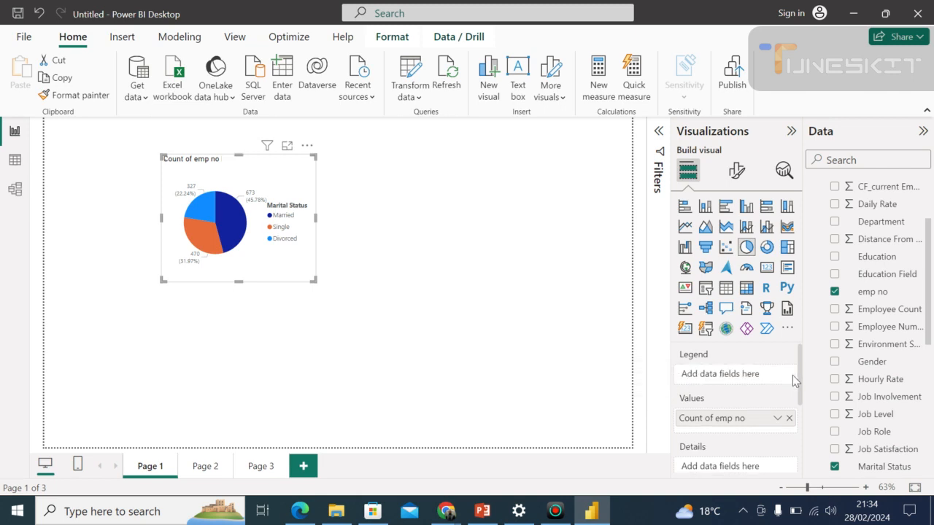
left_click(789, 418)
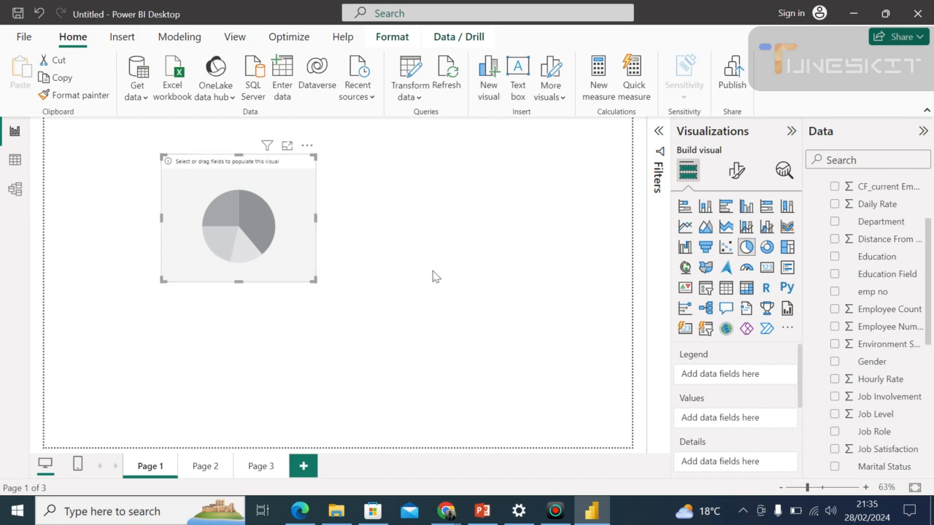
left_click(396, 257)
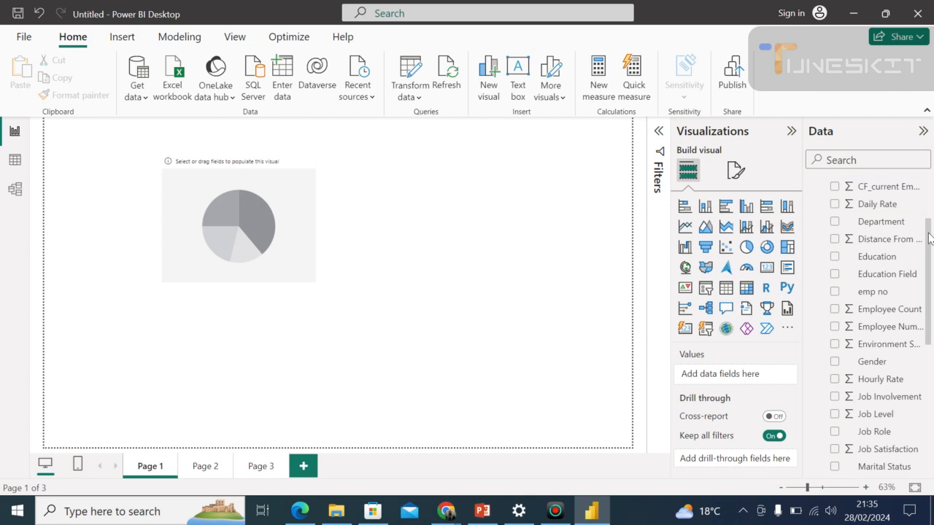
Look through the list of HR data fields available for the report.
left_click_drag(929, 238, 926, 194)
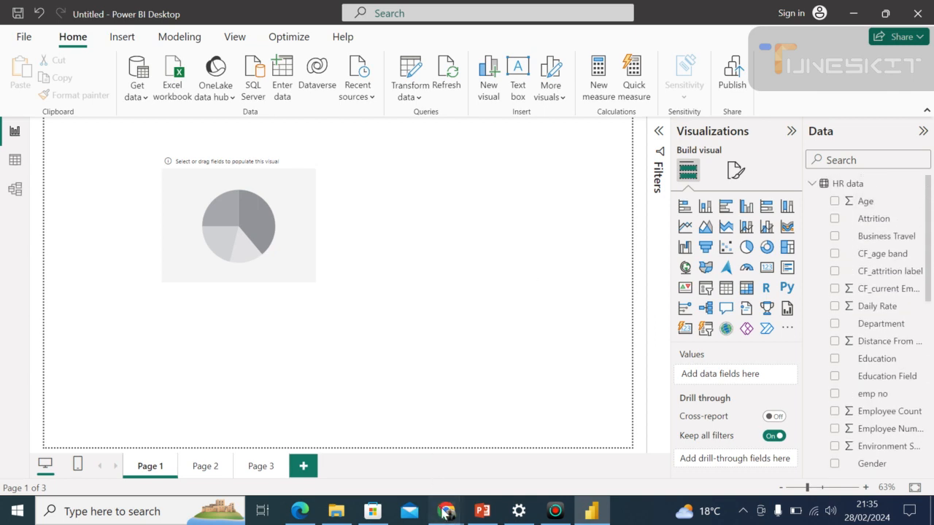
mouse_move(443, 513)
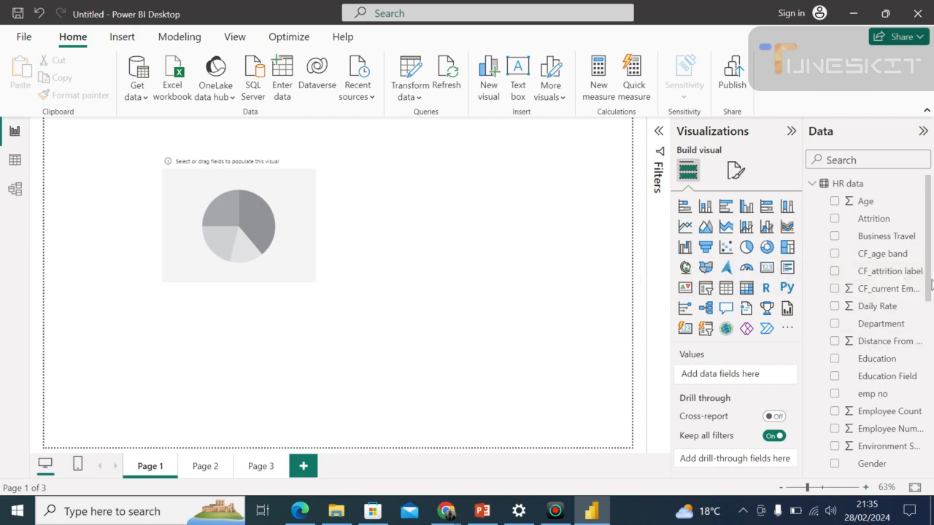
left_click_drag(929, 303, 929, 329)
left_click_drag(931, 374, 931, 307)
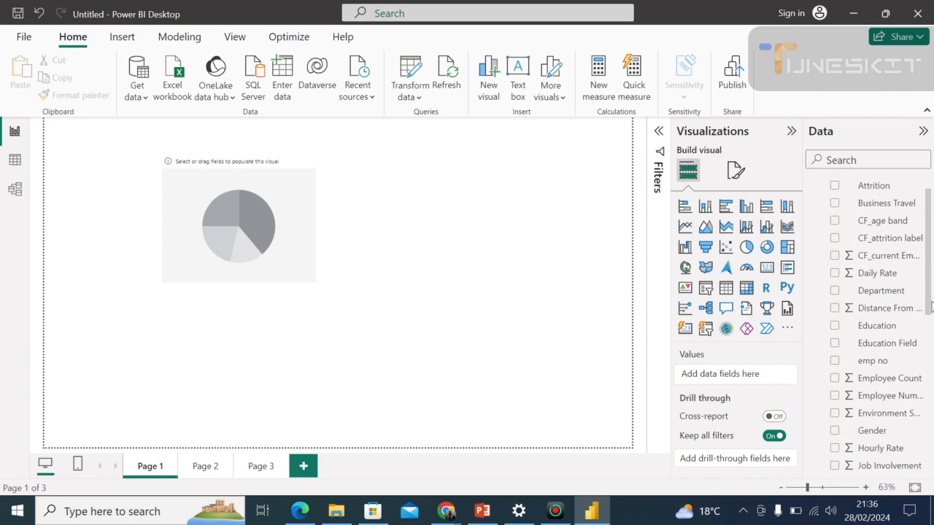
left_click_drag(931, 305, 931, 287)
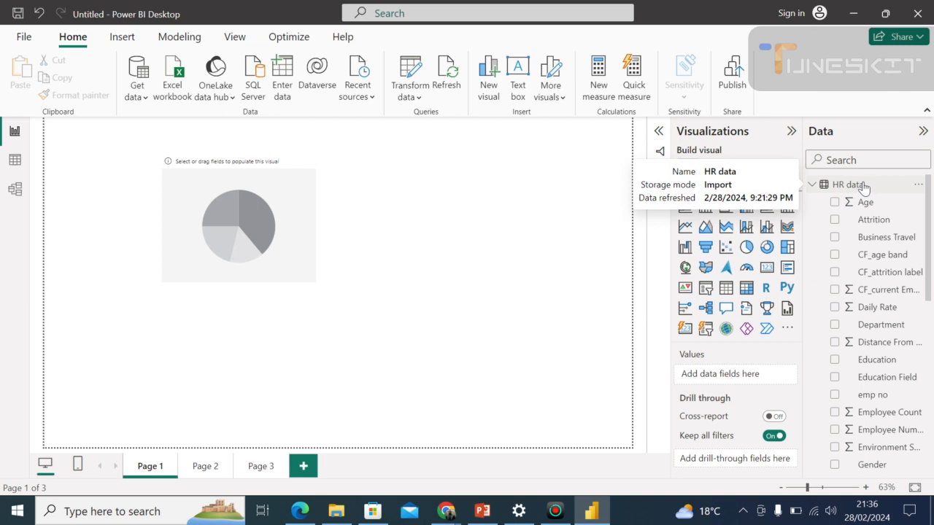
Open the HR data table's options, dismiss them, and collapse and re-expand the Data pane.
left_click(921, 189)
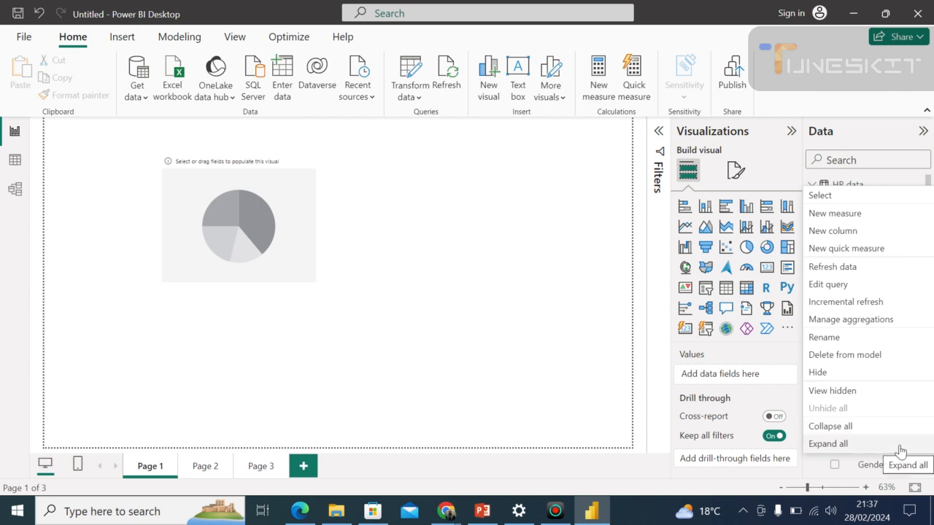
left_click(924, 132)
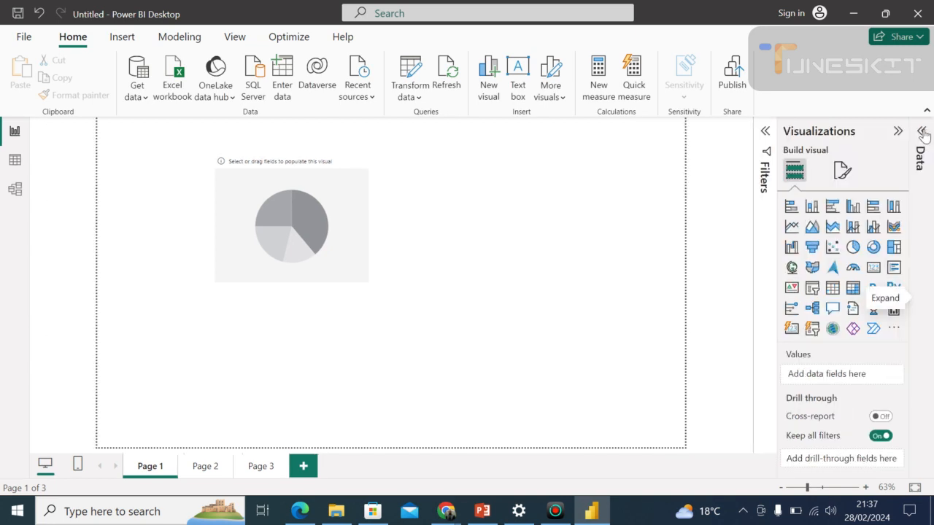
left_click(921, 132)
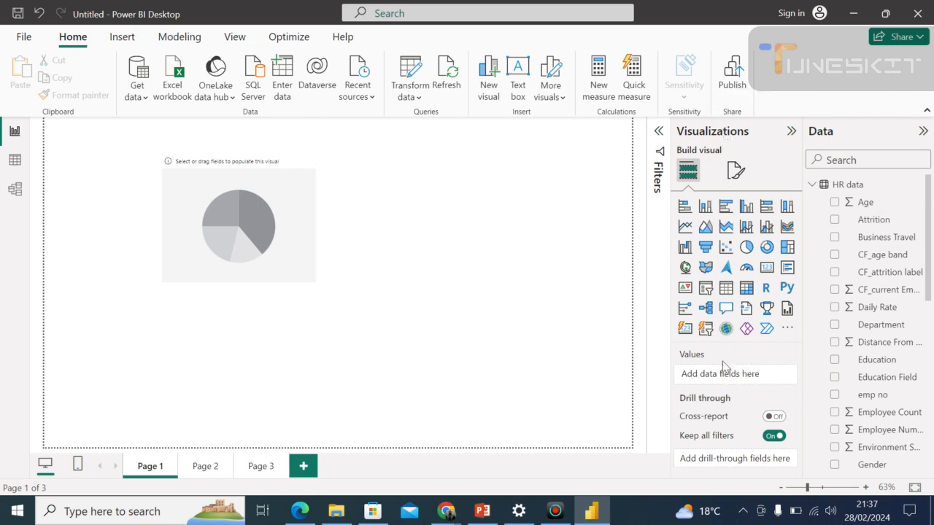
Search the data fields for "ma" and add Marital Status to the report with no visual selected.
mouse_move(930, 274)
left_mouse_down()
mouse_move(916, 330)
mouse_move(918, 394)
mouse_move(931, 271)
left_mouse_up()
left_click(855, 160)
type("ma")
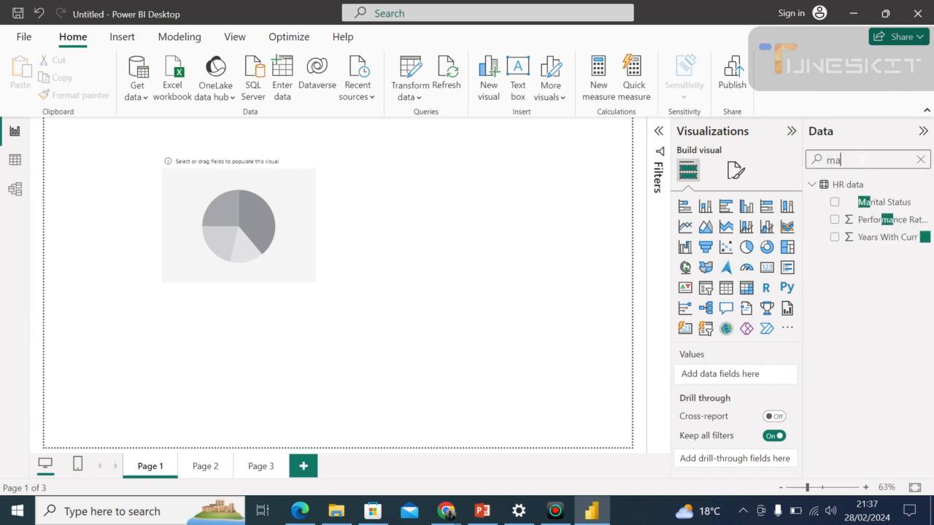
left_click_drag(873, 213, 747, 393)
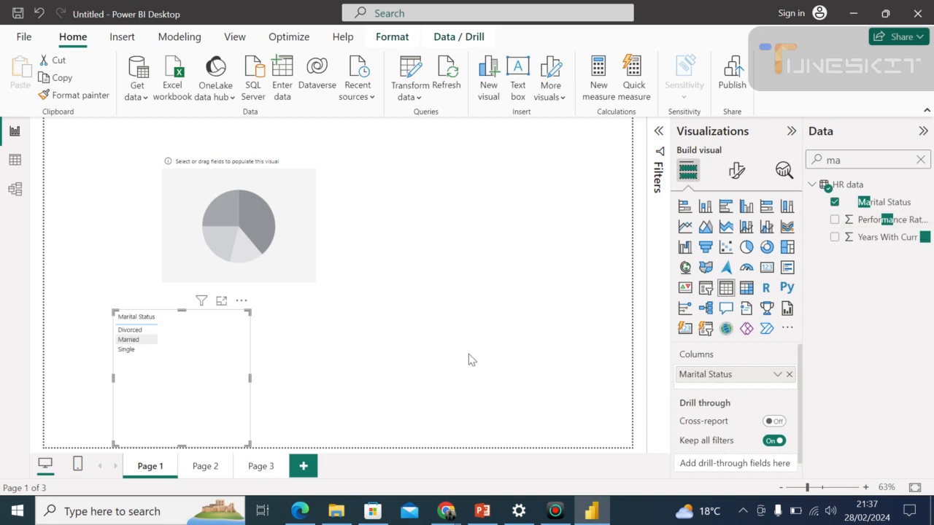
Remove the separate Marital Status table from the canvas and set Marital Status as the pie chart's legend.
left_click(242, 301)
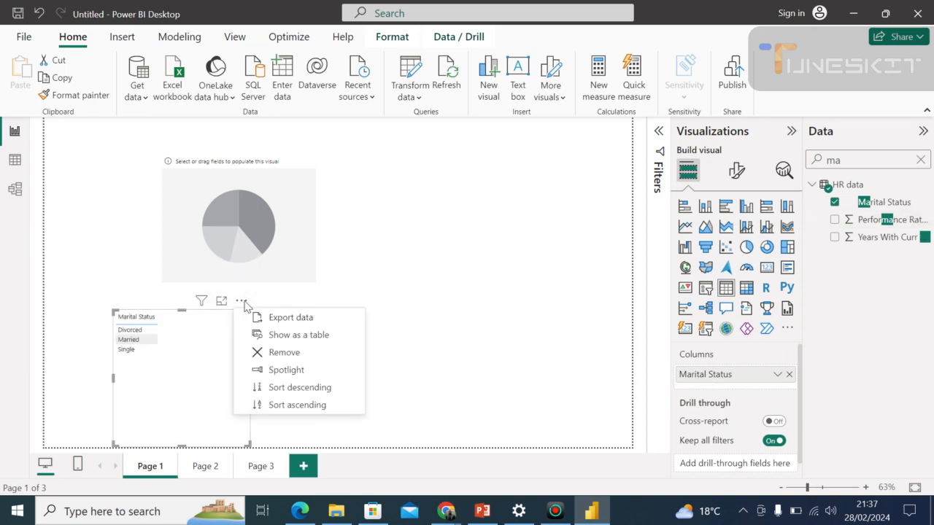
left_click(283, 356)
left_click(295, 238)
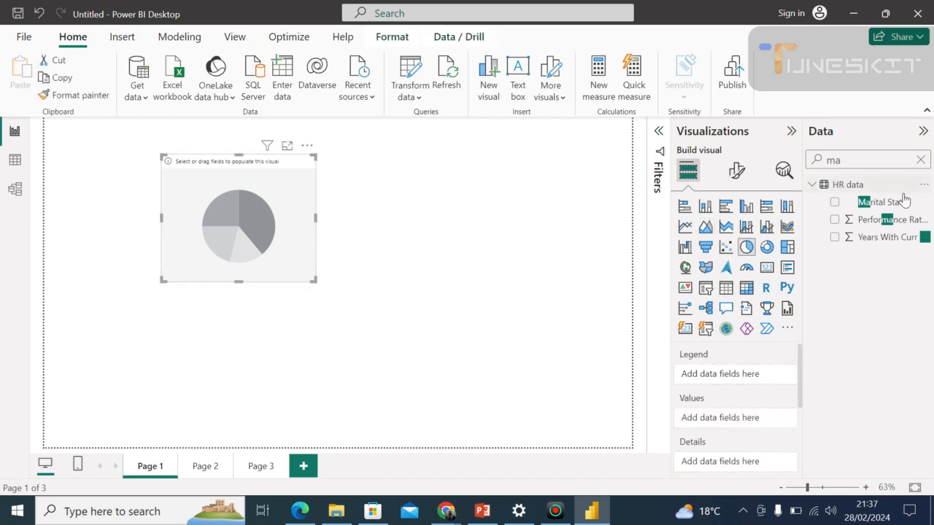
left_click_drag(892, 208, 743, 376)
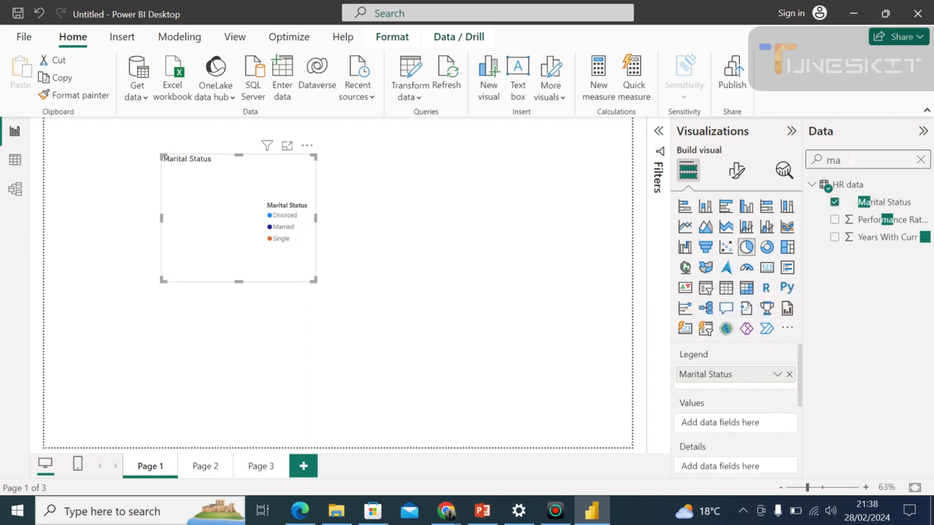
Search the data fields for "em" and add emp no as the pie chart's values.
key("BackSpace")
key("BackSpace")
type("em")
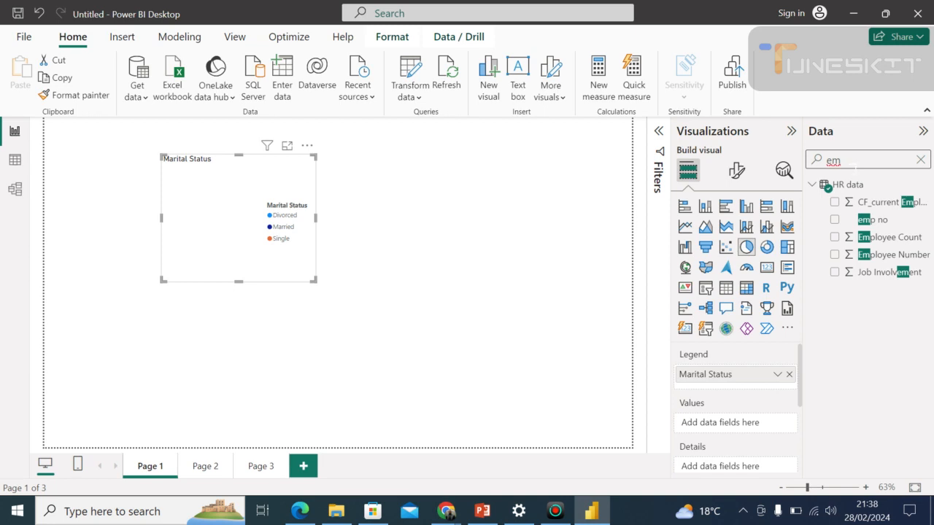
left_click_drag(869, 221, 720, 433)
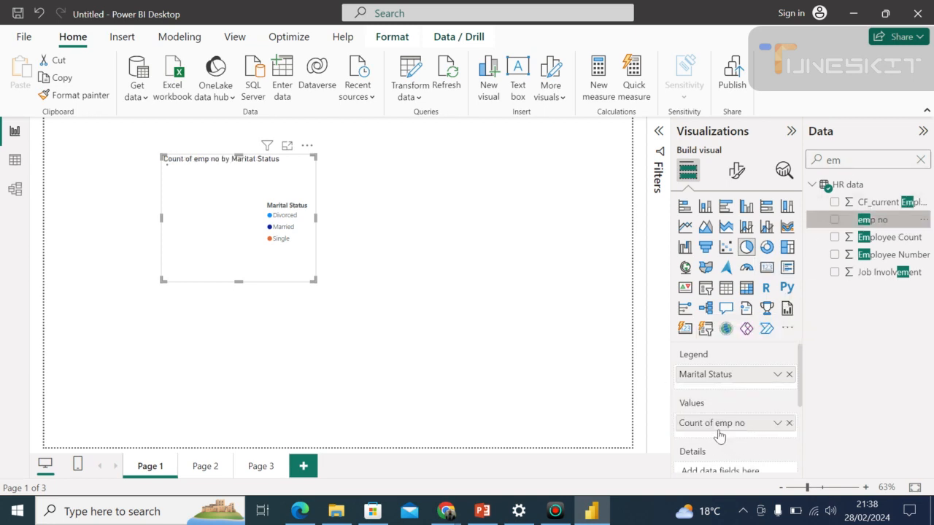
Switch to the Google Meet call in Chrome, admit the participant waiting to join, and close the people list.
left_click(651, 432)
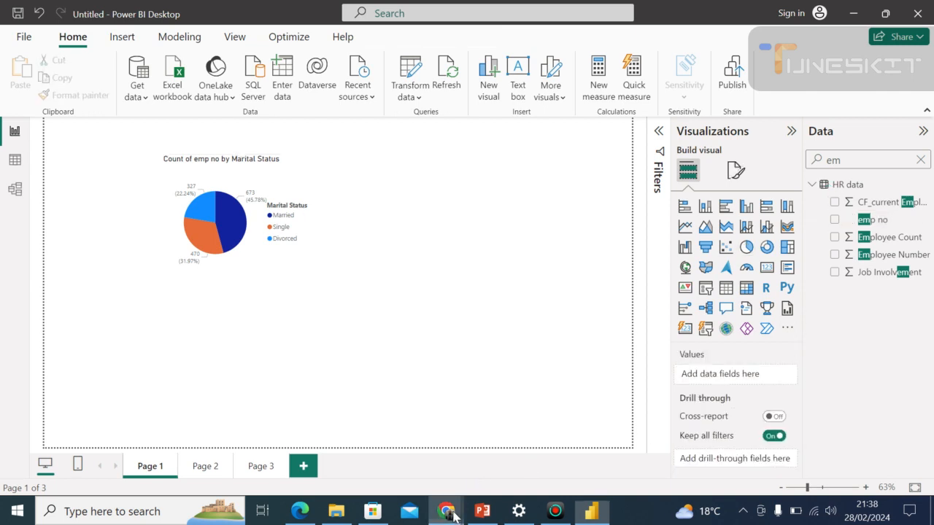
mouse_move(449, 512)
left_click(397, 458)
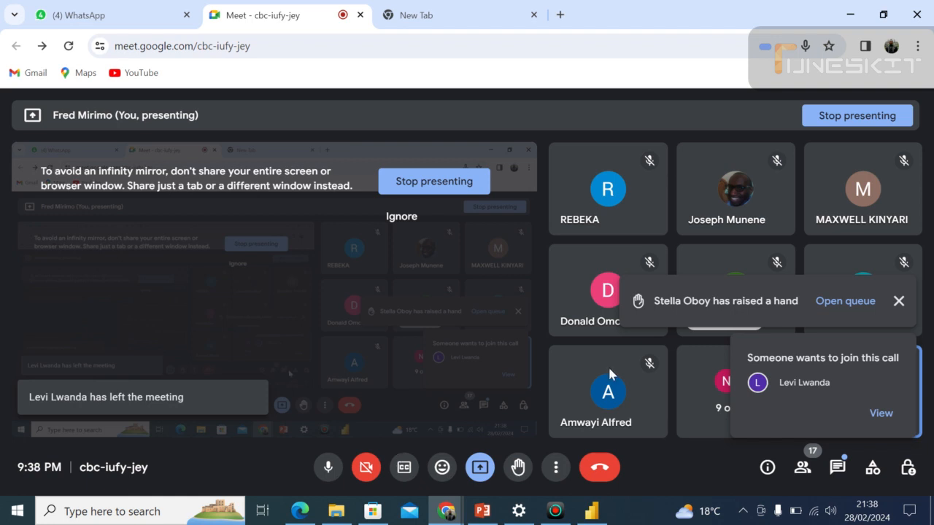
left_click(880, 412)
left_click(869, 302)
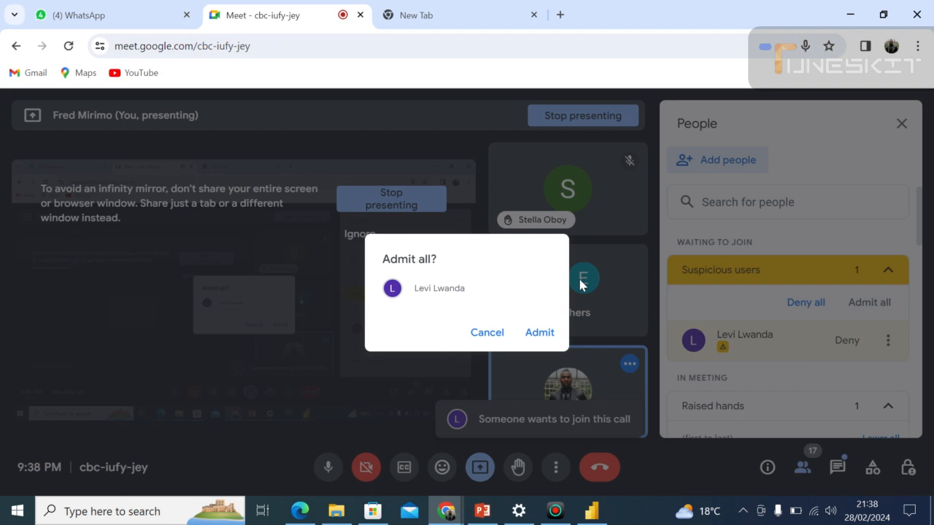
left_click(540, 332)
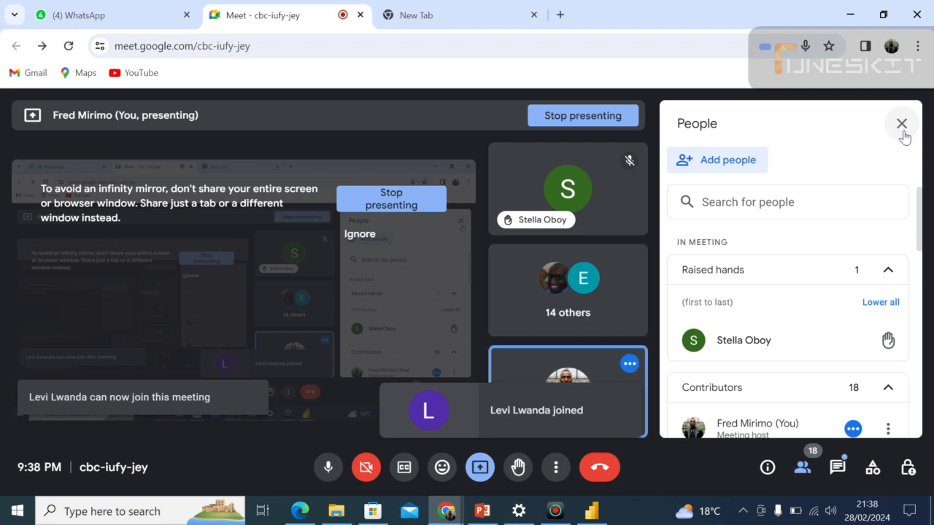
left_click(901, 124)
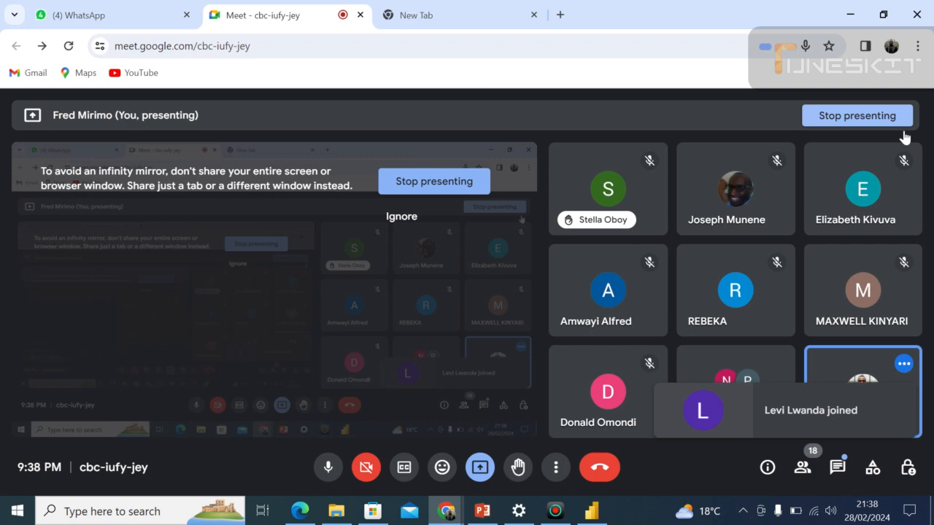
Return to Power BI Desktop, enlarge the marital status pie chart in height and width, and deselect it.
left_click(592, 511)
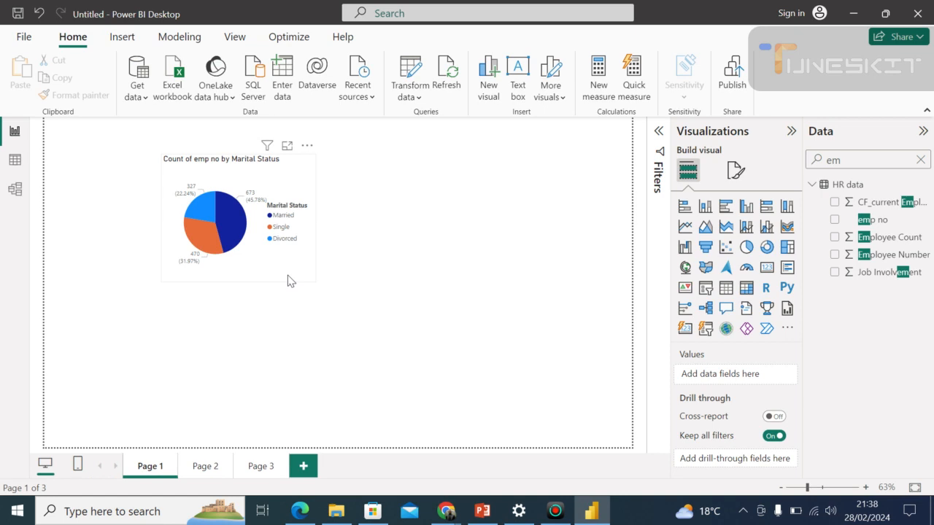
left_click(287, 280)
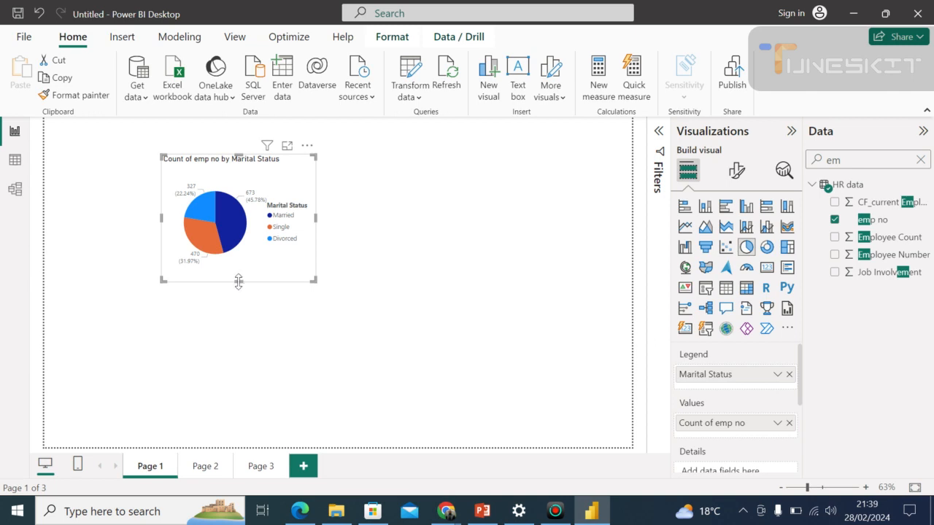
left_click_drag(239, 282, 238, 330)
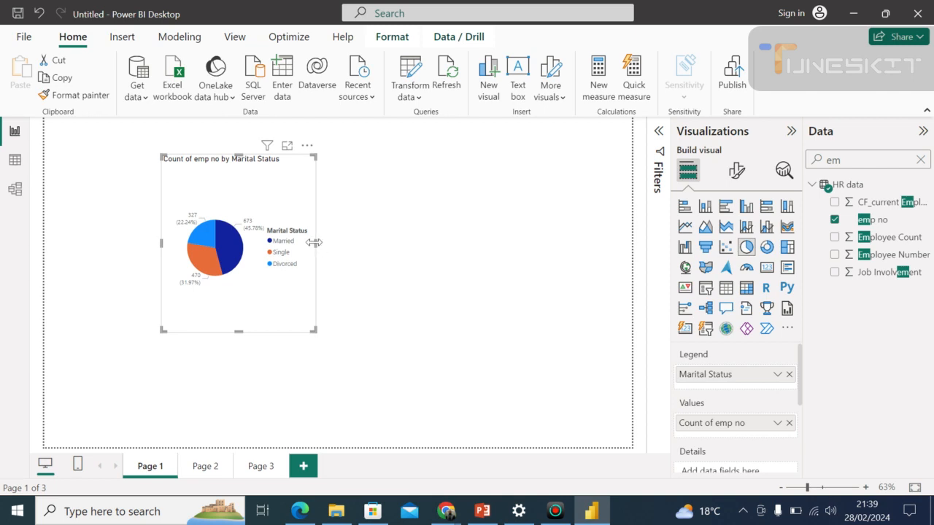
left_click_drag(326, 242, 419, 239)
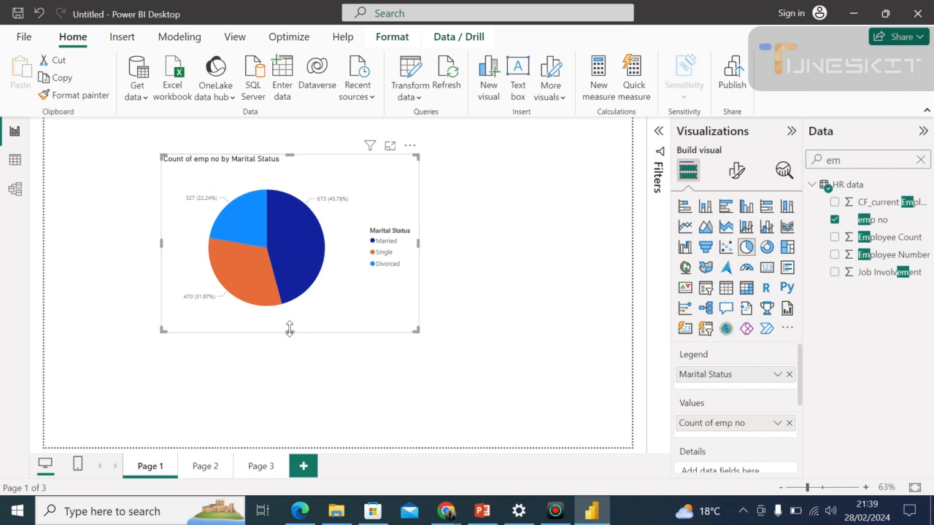
left_click_drag(289, 334, 284, 357)
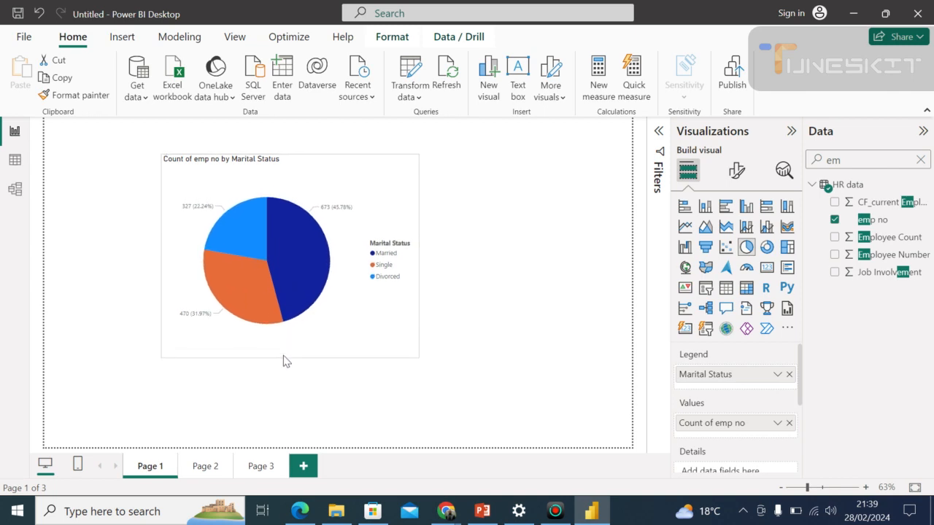
left_click(479, 225)
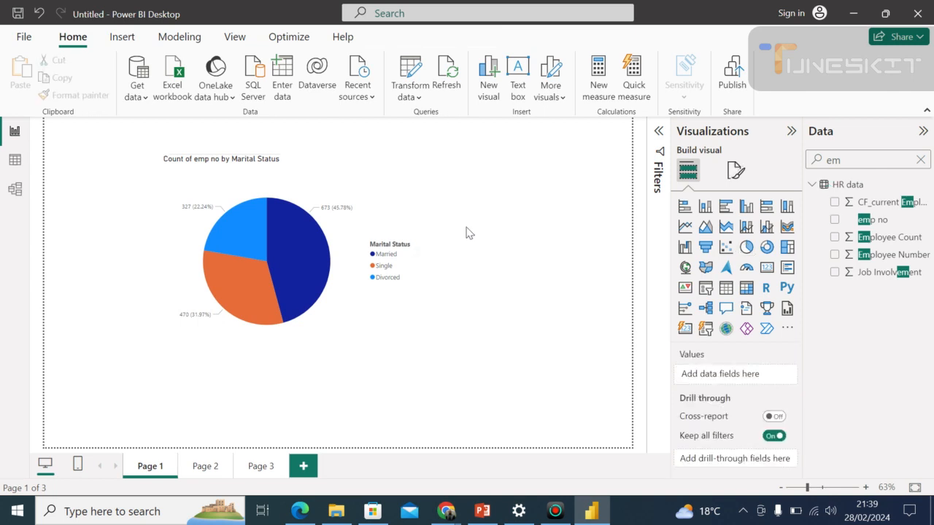
double_click(470, 232)
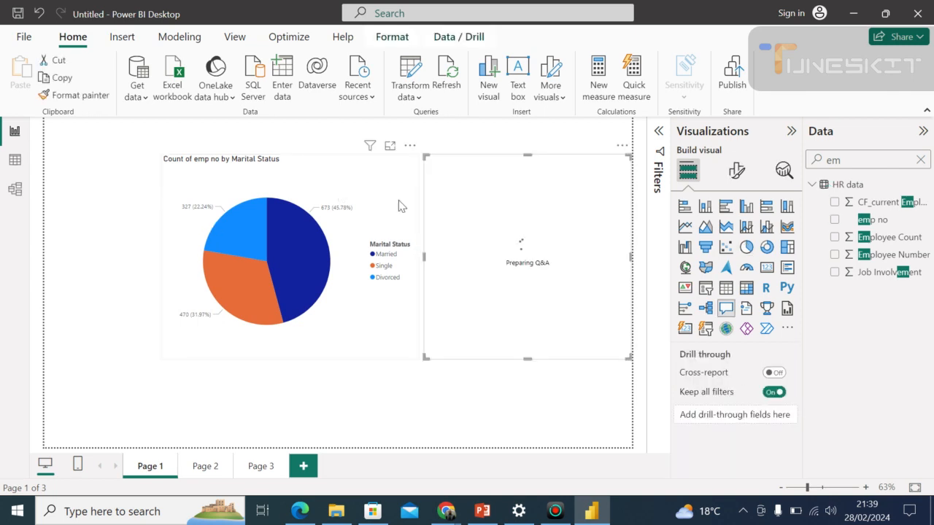
left_click(621, 149)
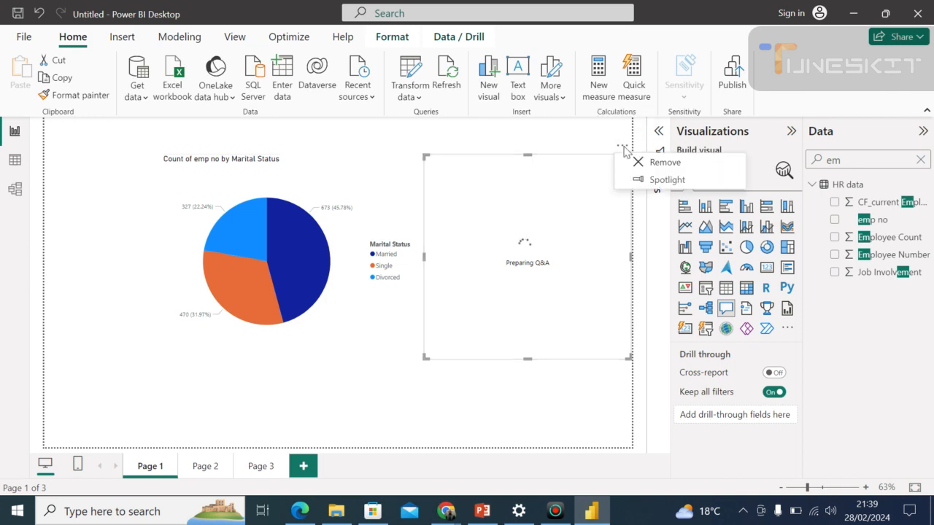
left_click(662, 163)
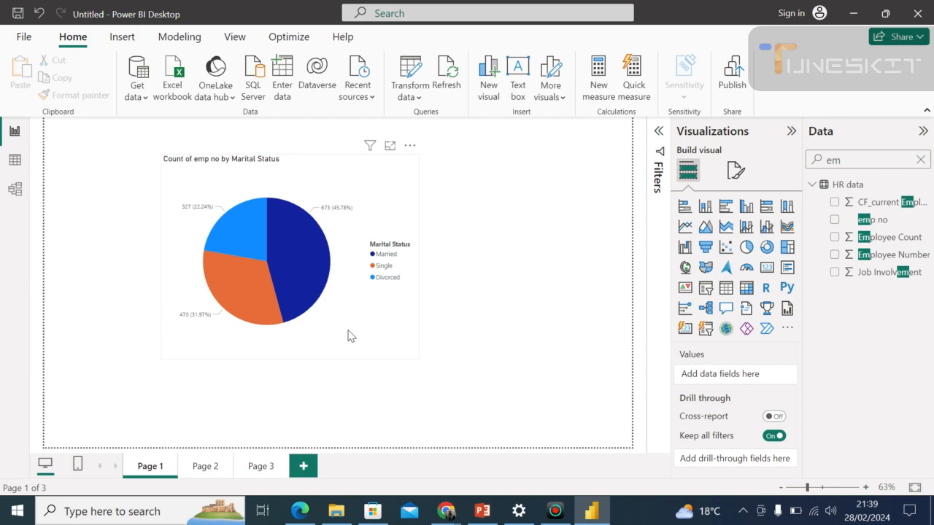
Clear the search text from the data fields list and deselect the marital status pie chart.
left_click(390, 306)
left_click(847, 160)
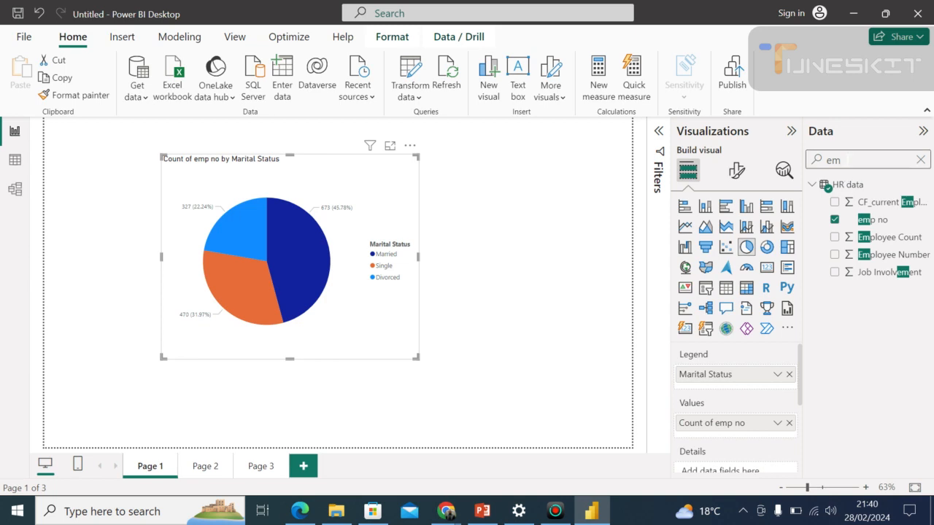
key("BackSpace")
key("BackSpace")
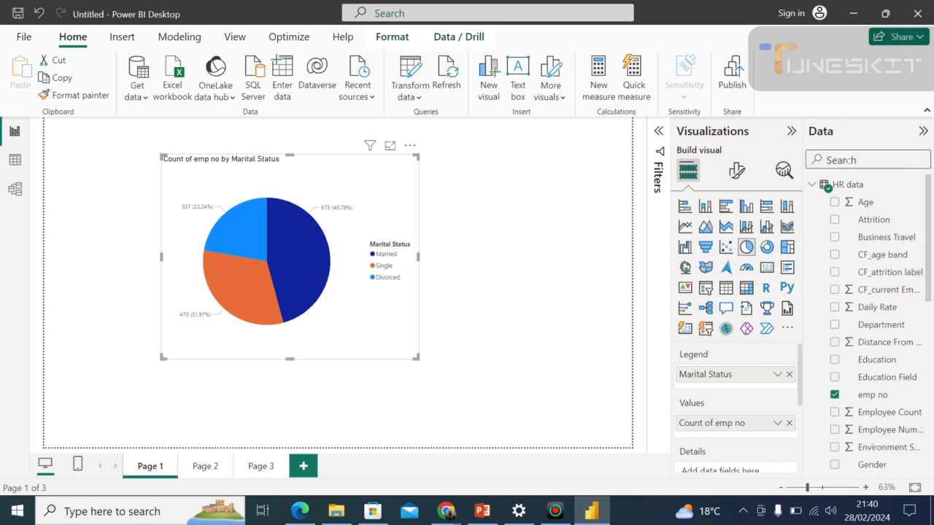
left_click(536, 208)
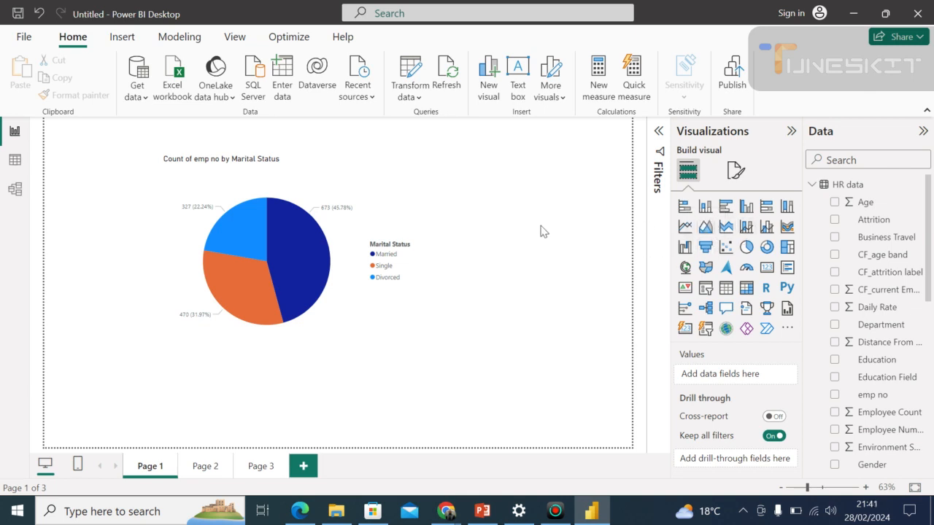
Add an empty stacked column chart and move the marital status pie chart towards the page's upper-left corner.
left_click(704, 207)
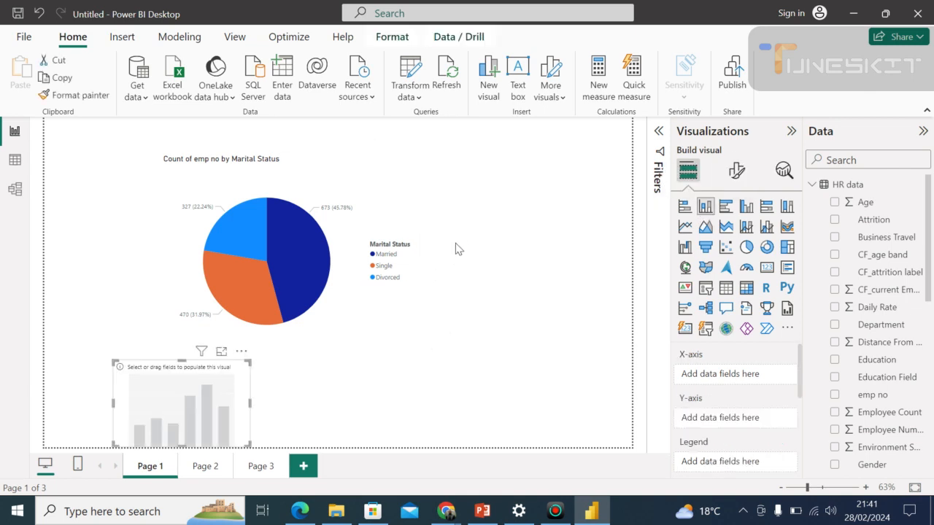
left_click(148, 179)
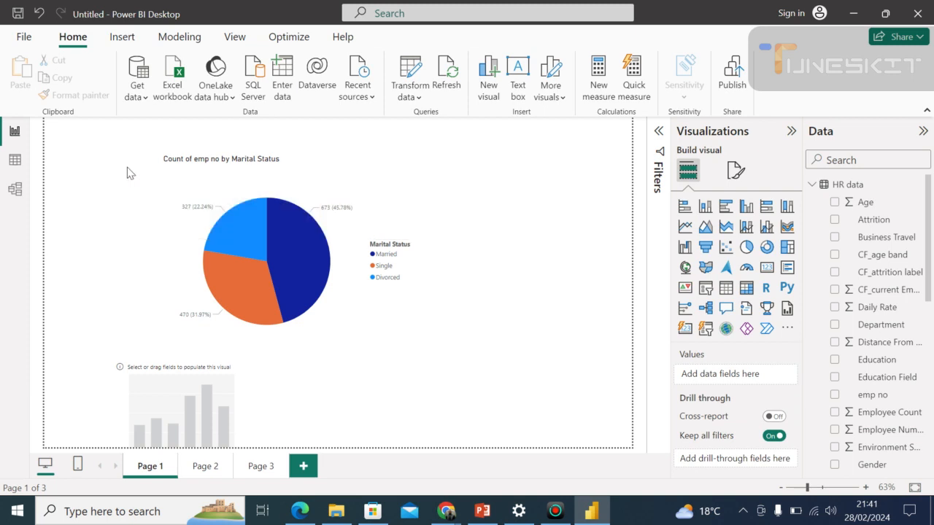
left_click(286, 158)
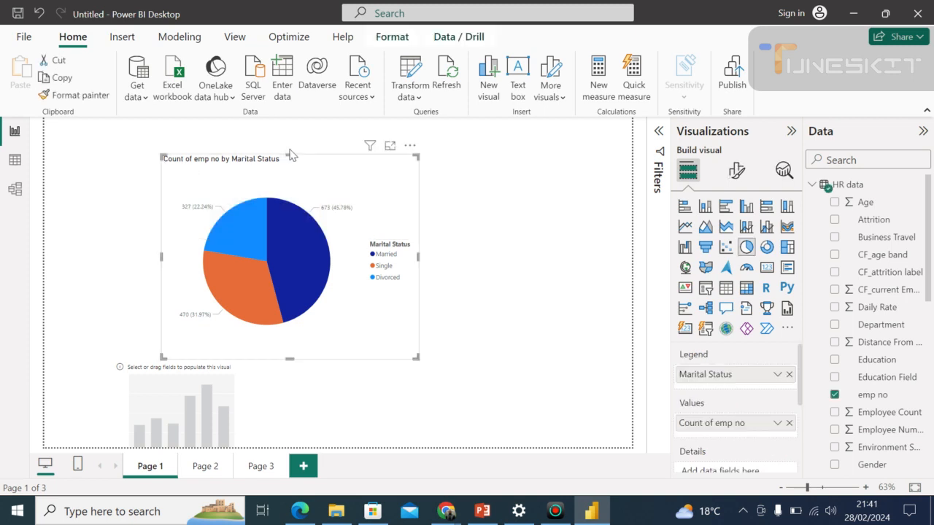
left_click_drag(287, 177, 217, 163)
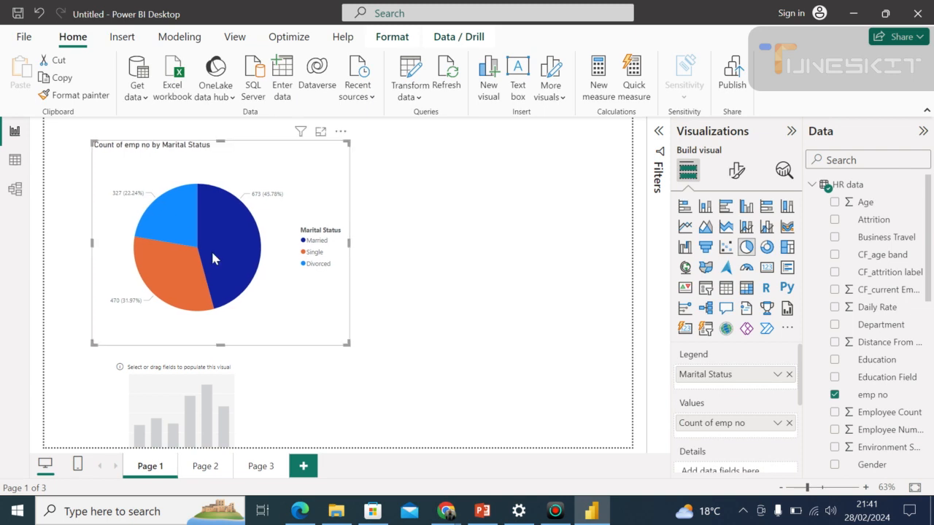
Move the empty column chart beside the pie chart, enlarge it in height and width, and deselect it.
left_click(175, 391)
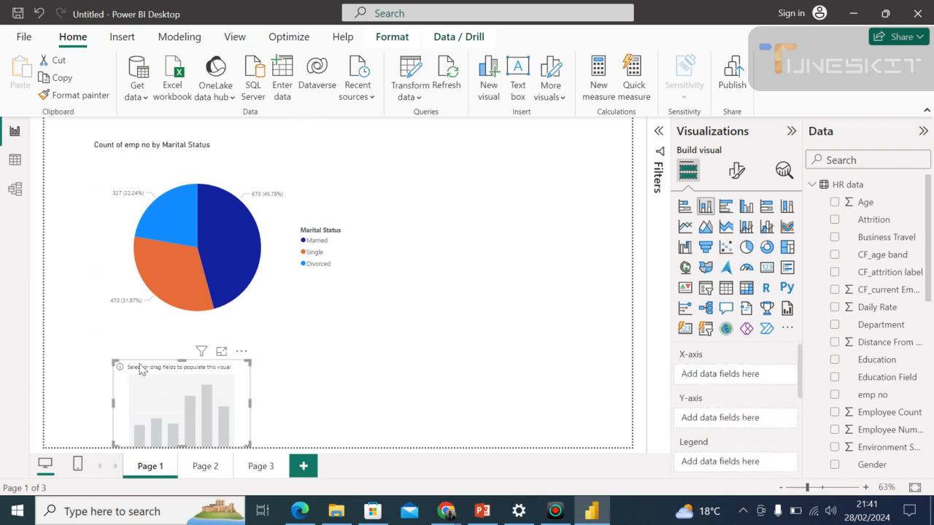
left_click_drag(140, 366, 406, 184)
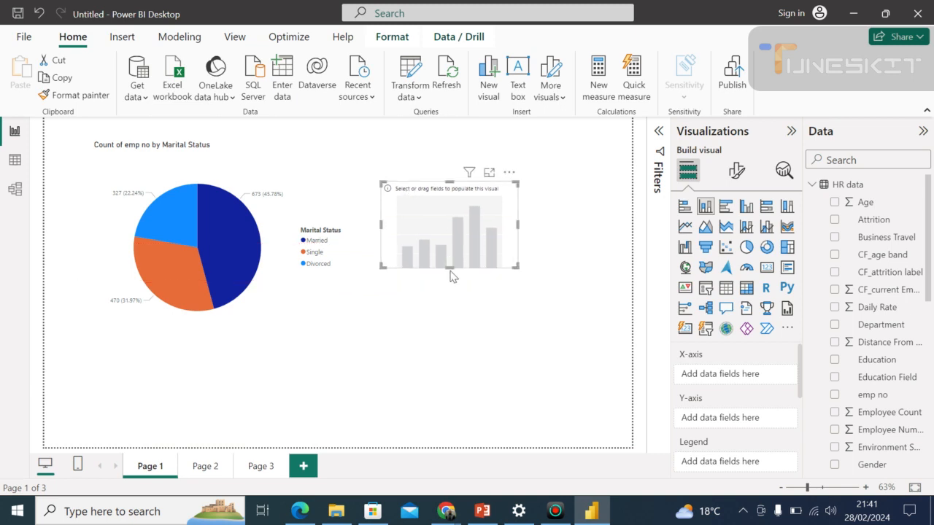
left_click_drag(448, 269, 445, 313)
left_click_drag(517, 246, 537, 245)
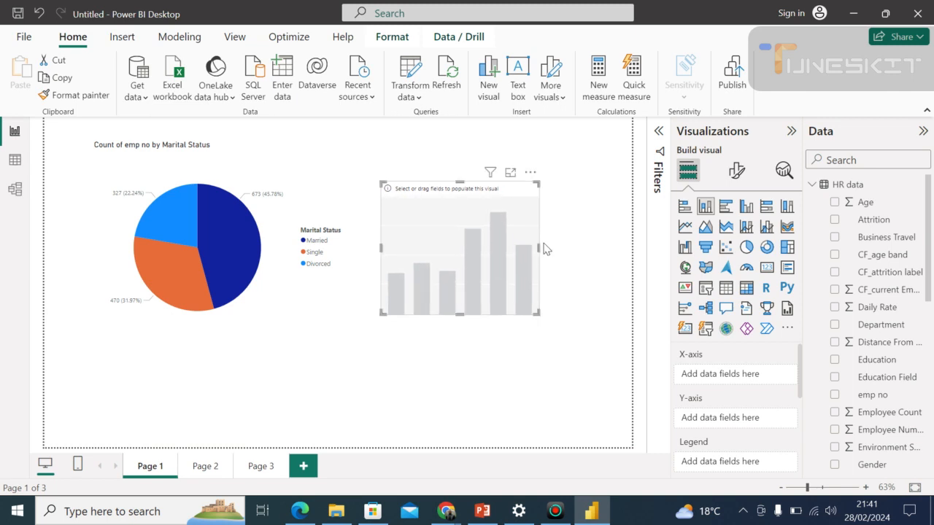
left_click(670, 291)
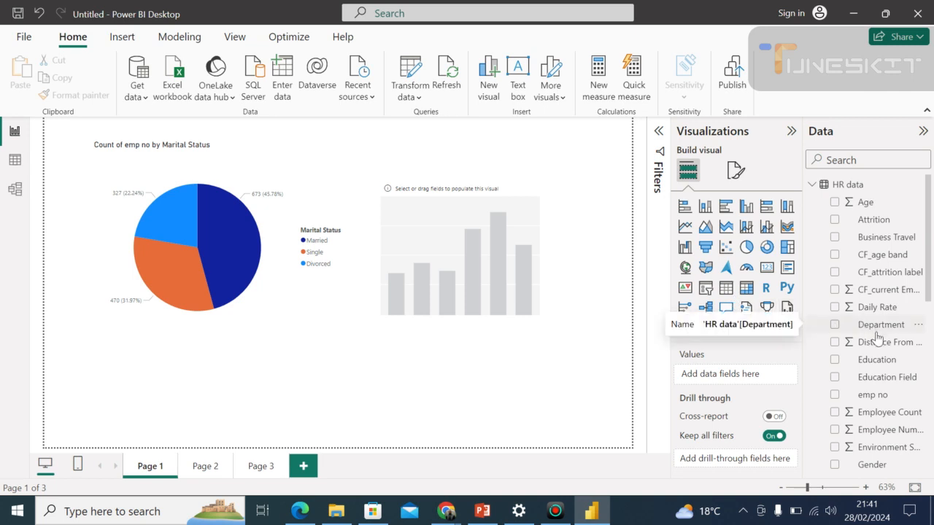
Set Department as the column chart's X-axis and emp no as its Y-axis.
left_click(454, 219)
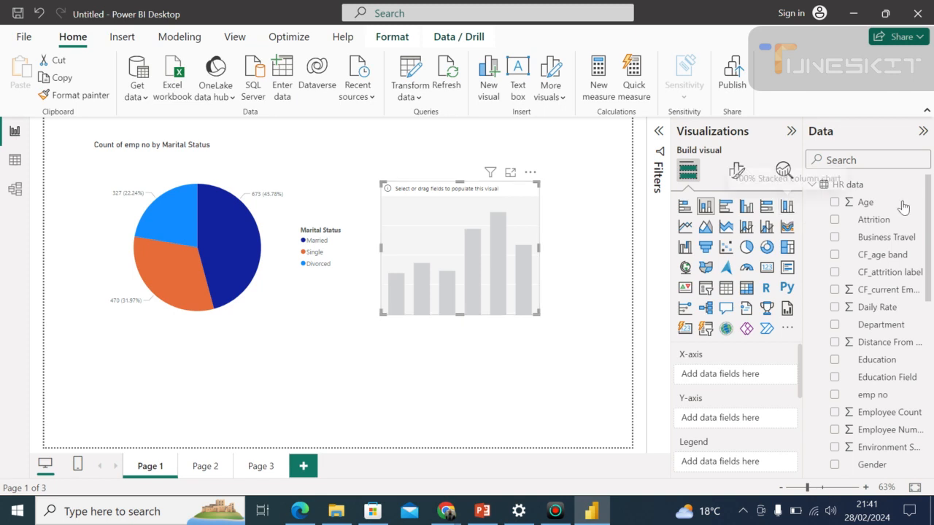
left_click_drag(930, 217, 933, 235)
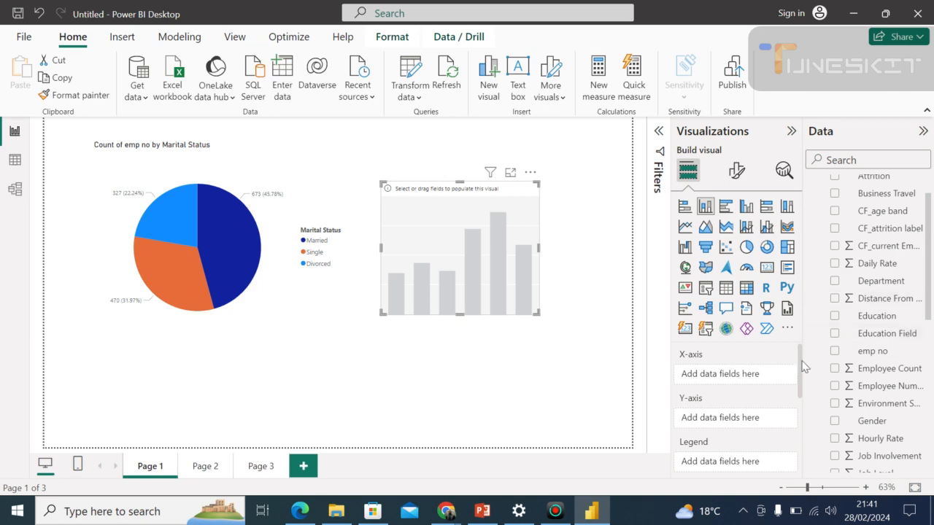
left_click_drag(804, 367, 799, 352)
mouse_move(801, 383)
left_mouse_down()
mouse_move(802, 416)
mouse_move(801, 380)
left_mouse_up()
left_click_drag(879, 284, 730, 387)
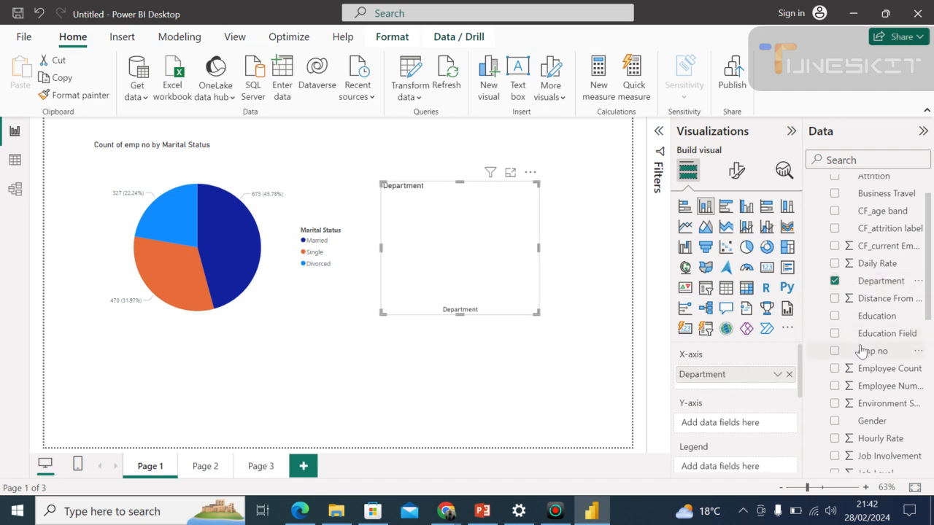
left_click_drag(863, 353, 722, 427)
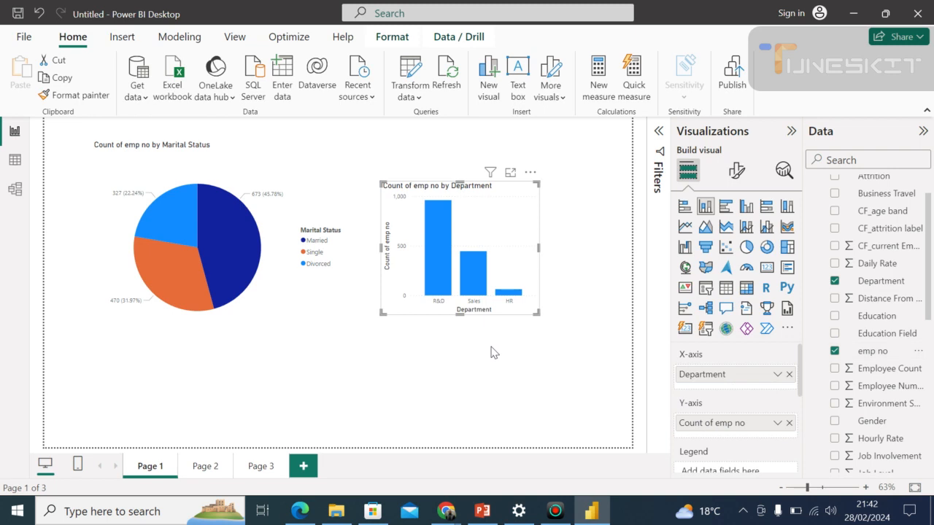
Widen the department column chart on both sides, raise its top edge, and pull its bottom edge up slightly.
left_click(542, 272)
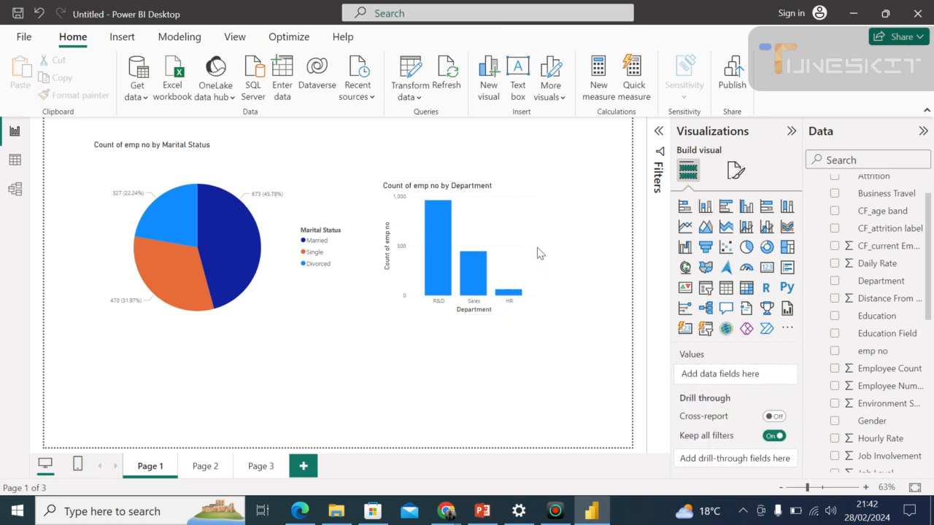
left_click(537, 248)
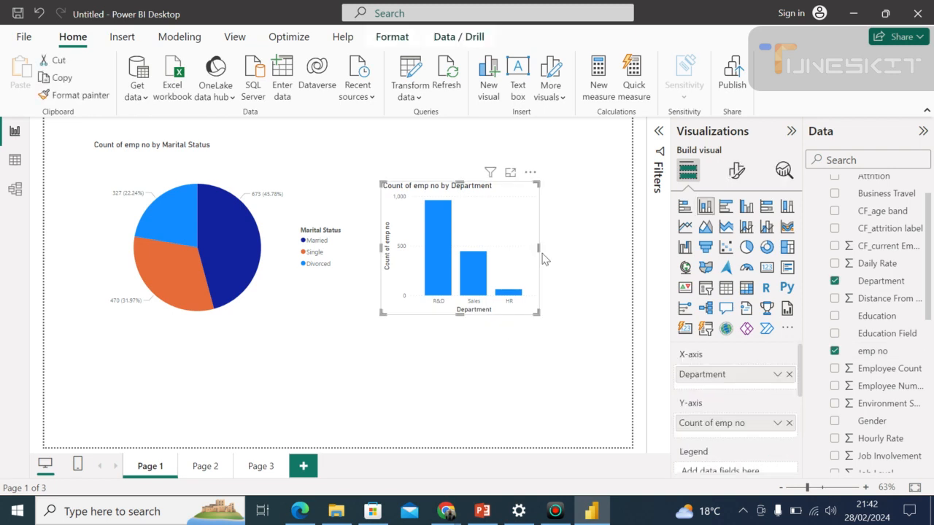
left_click_drag(537, 248, 583, 255)
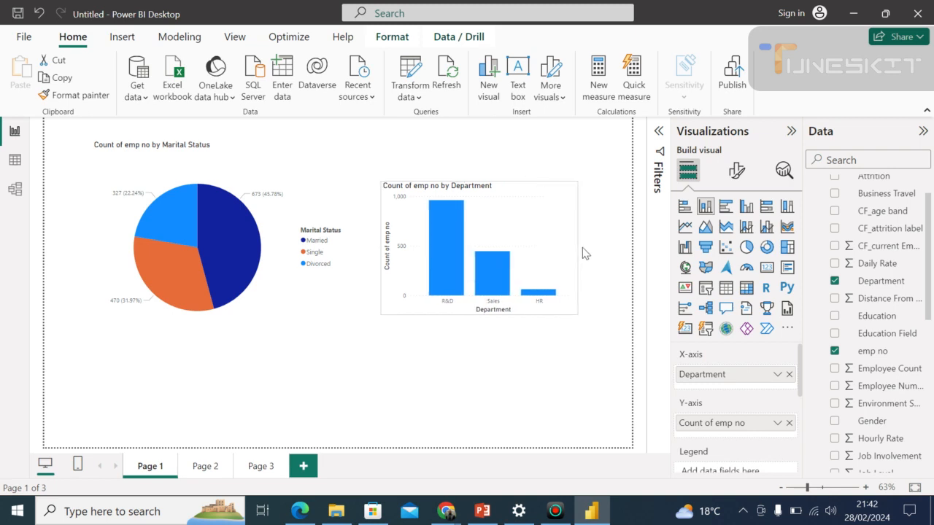
left_click(378, 230)
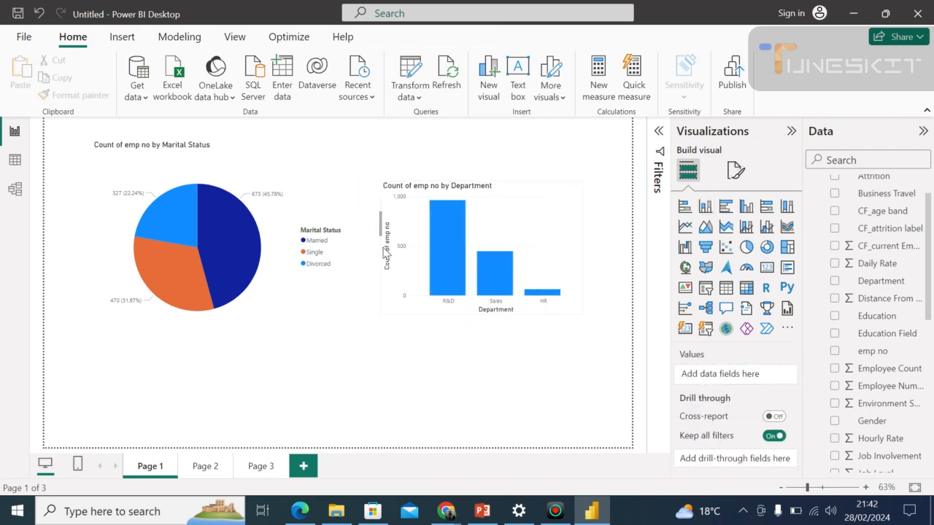
left_click(387, 243)
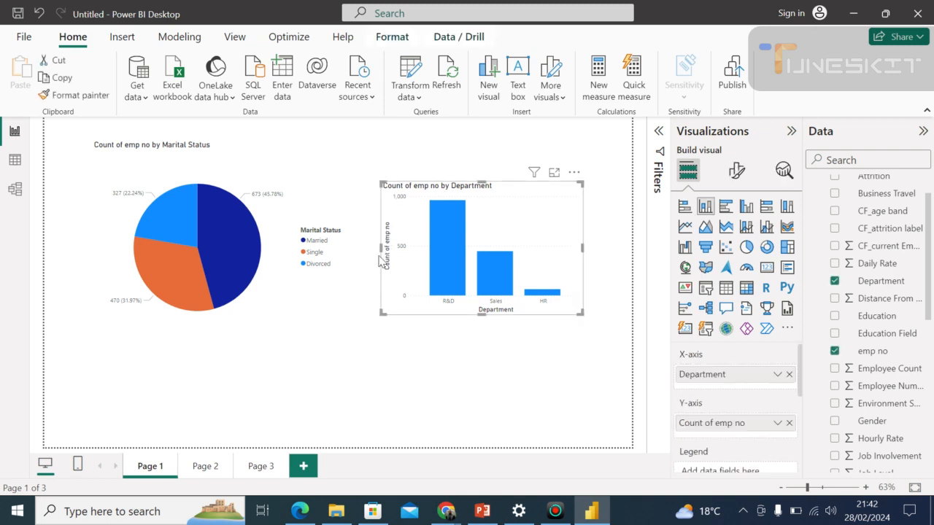
left_click_drag(379, 248, 369, 250)
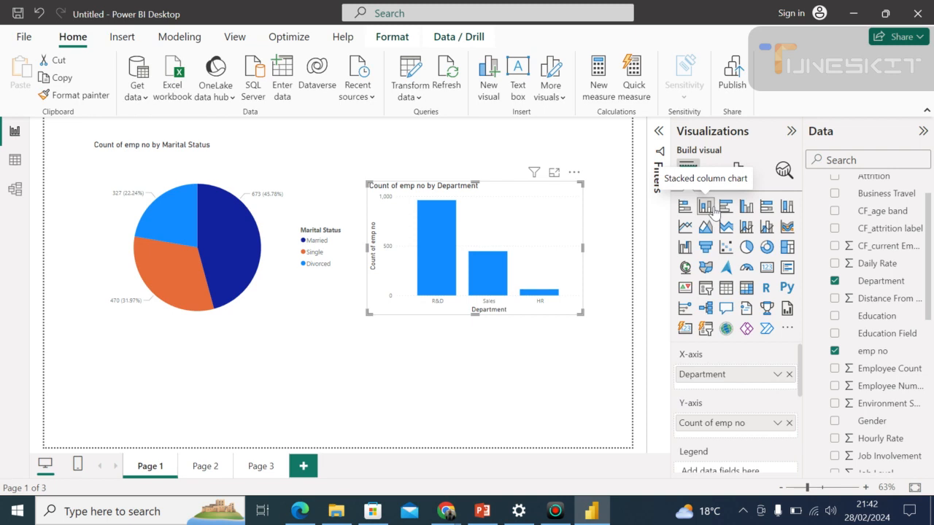
left_click_drag(472, 180, 472, 162)
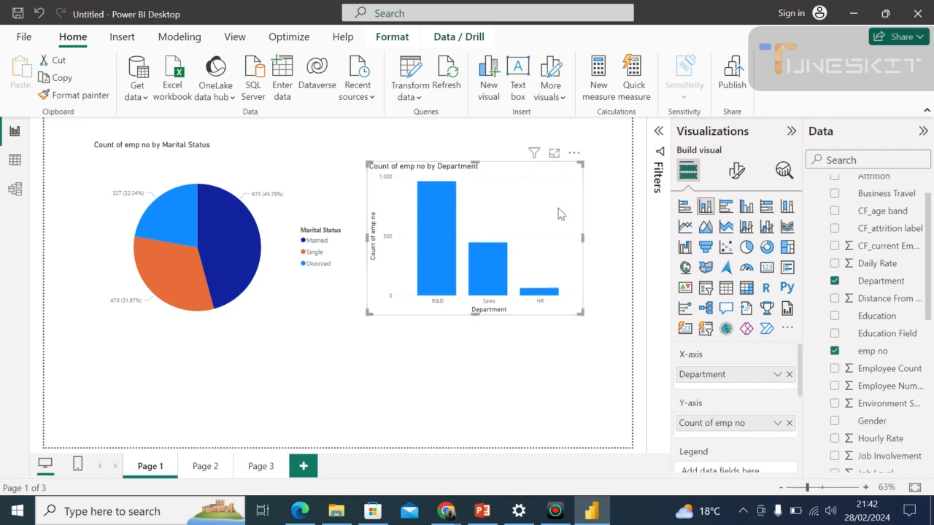
left_click_drag(584, 237, 602, 234)
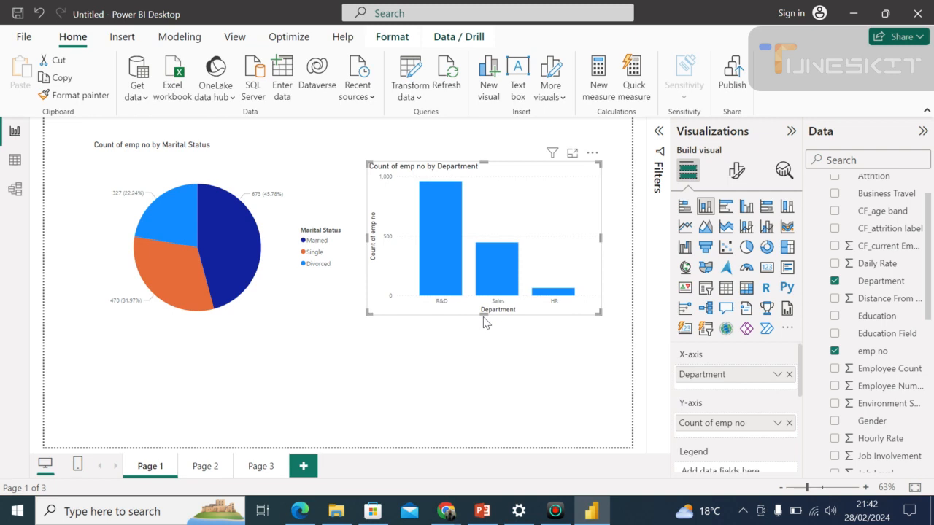
left_click_drag(482, 315, 479, 305)
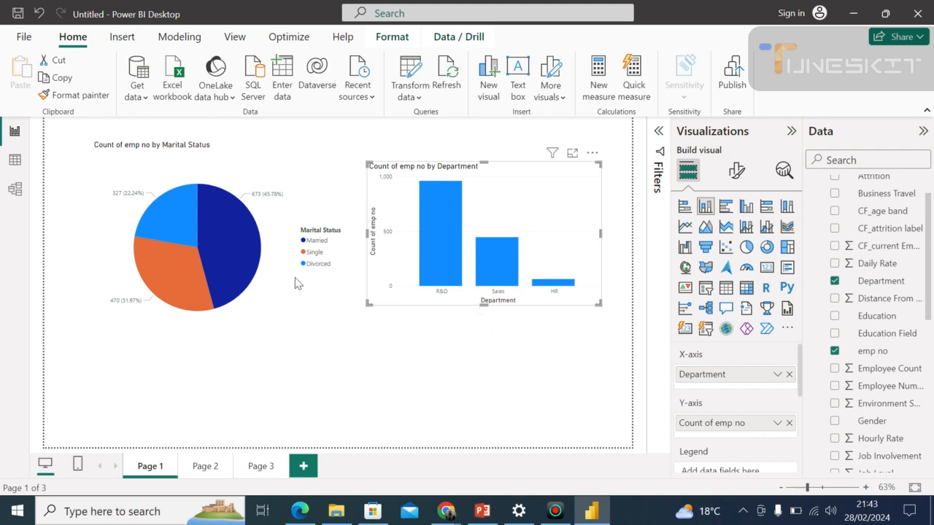
Extend the department column chart's bottom edge slightly downward.
left_click(260, 304)
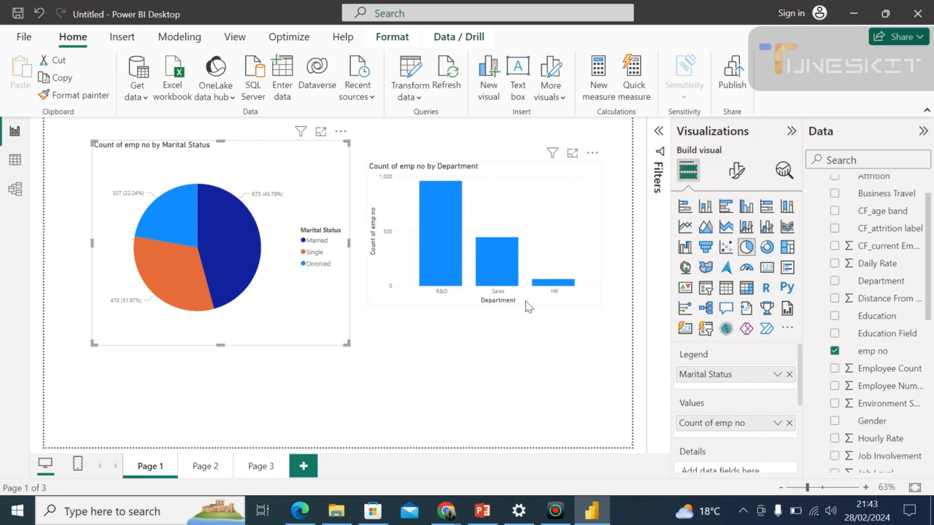
left_click(520, 330)
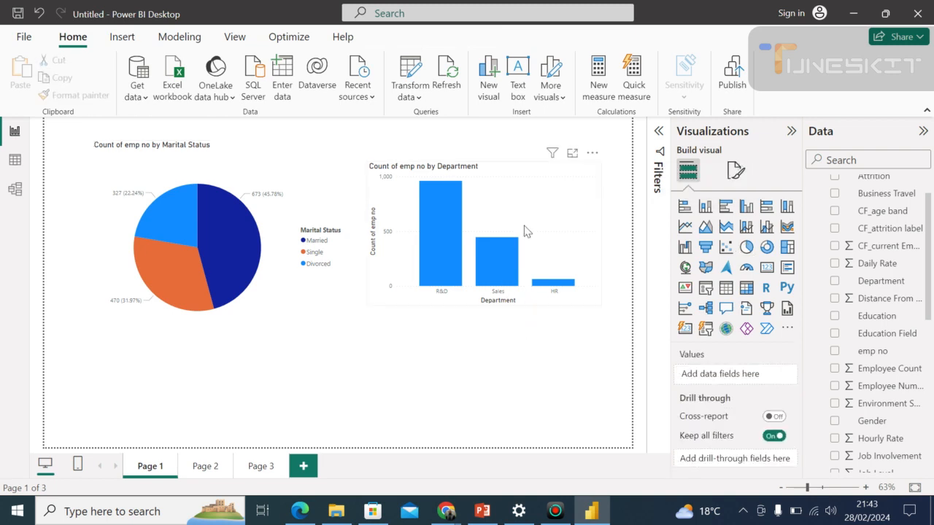
left_click(447, 228)
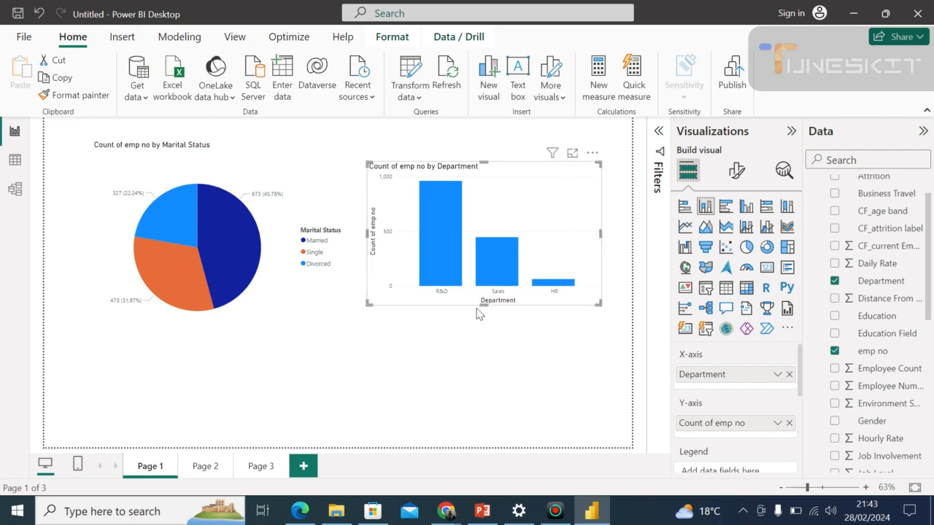
left_click_drag(484, 304, 486, 317)
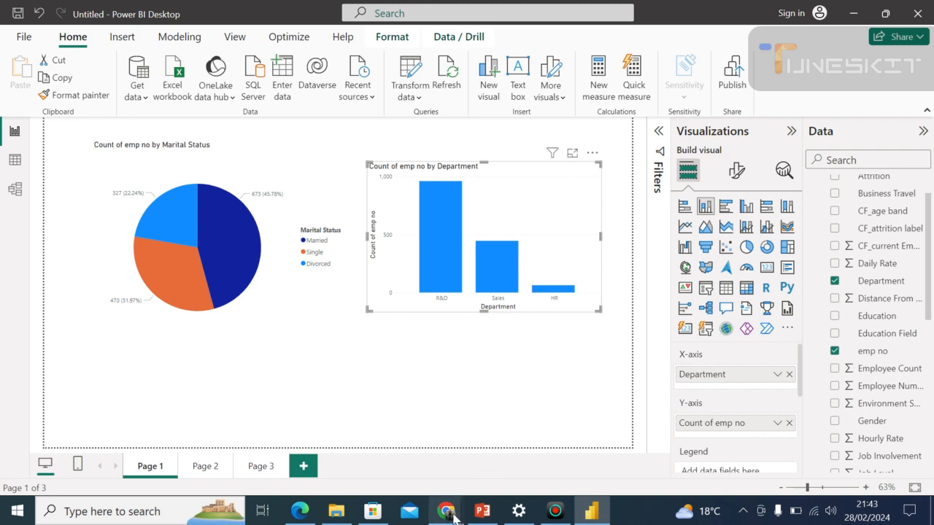
Check the Google Meet call in Chrome twice, returning to Power BI Desktop each time, and select the marital status pie chart.
mouse_move(452, 514)
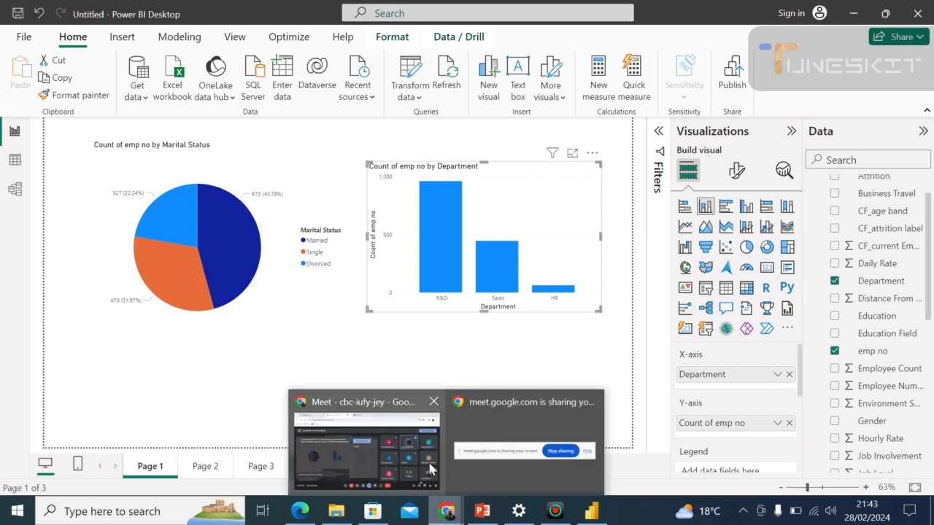
left_click(431, 469)
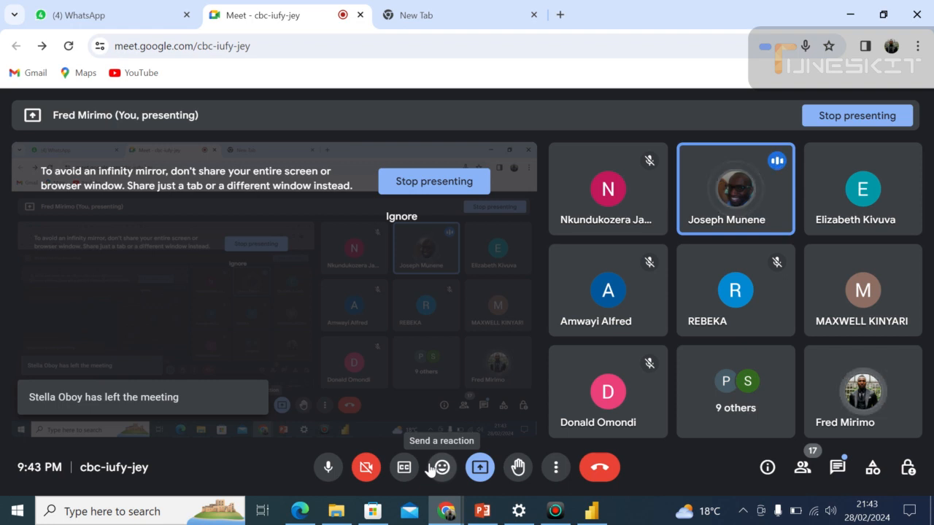
key("alt+Tab")
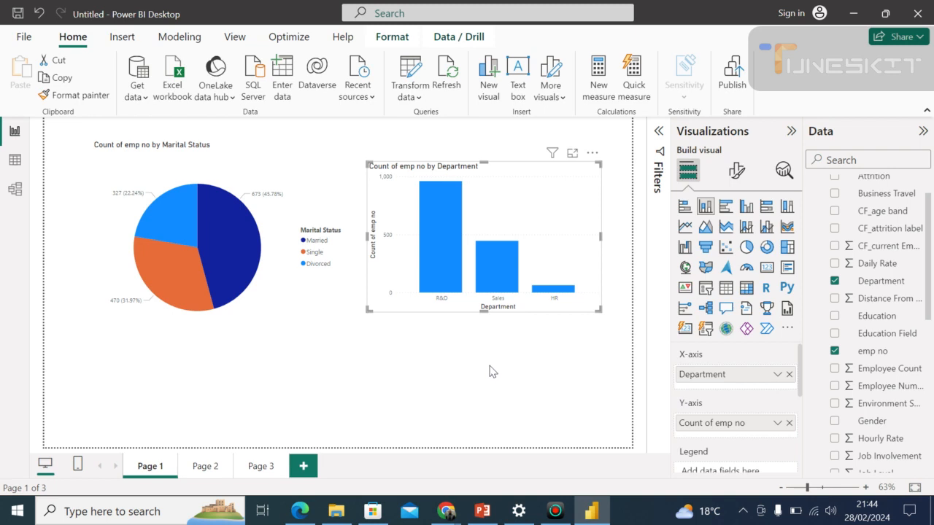
mouse_move(454, 516)
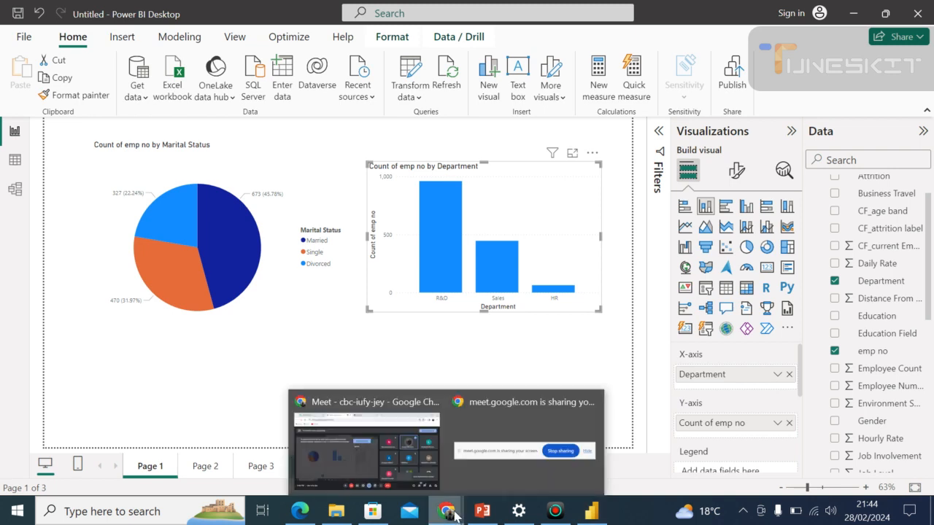
left_click(407, 465)
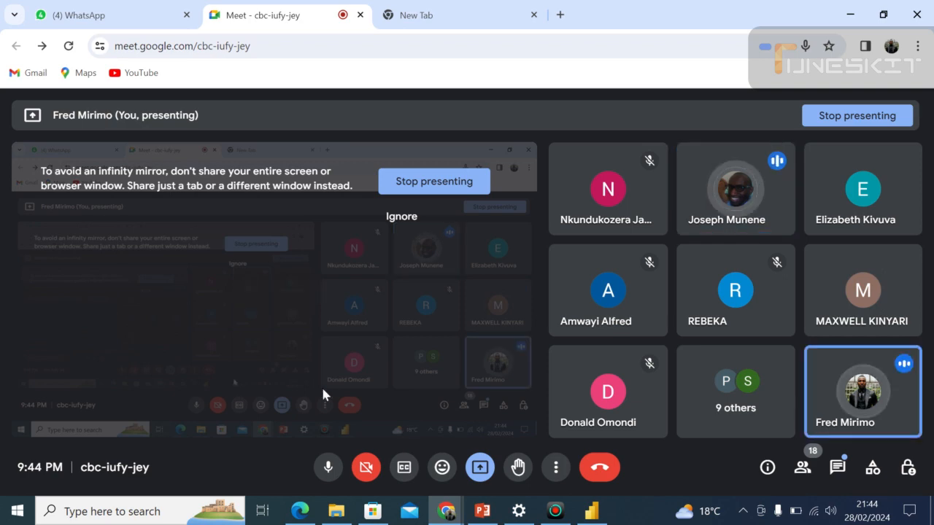
key("alt+Tab")
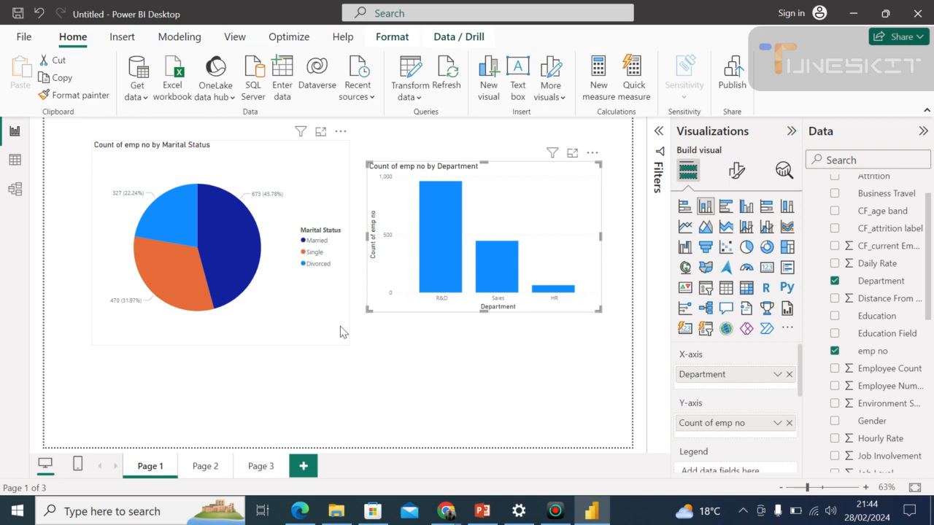
left_click(343, 334)
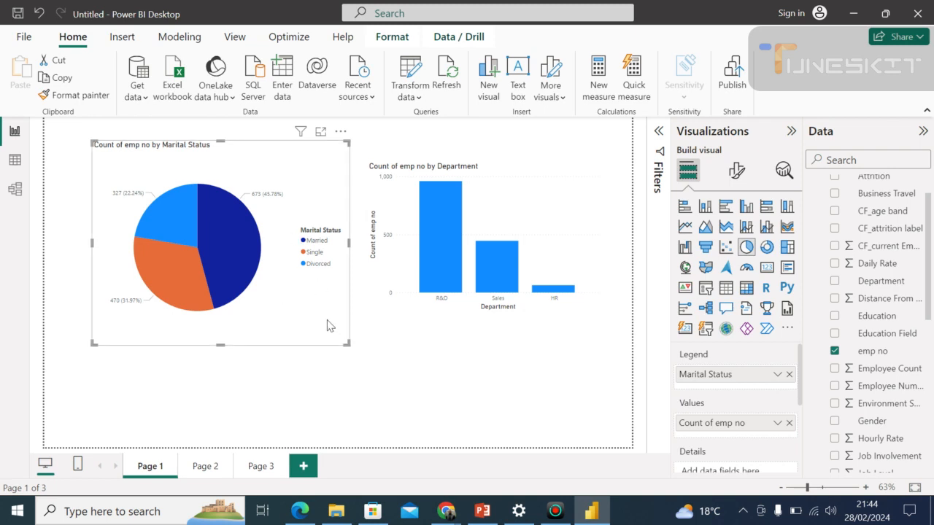
Convert the marital status pie chart to a stacked column chart and deselect it.
left_click(495, 318)
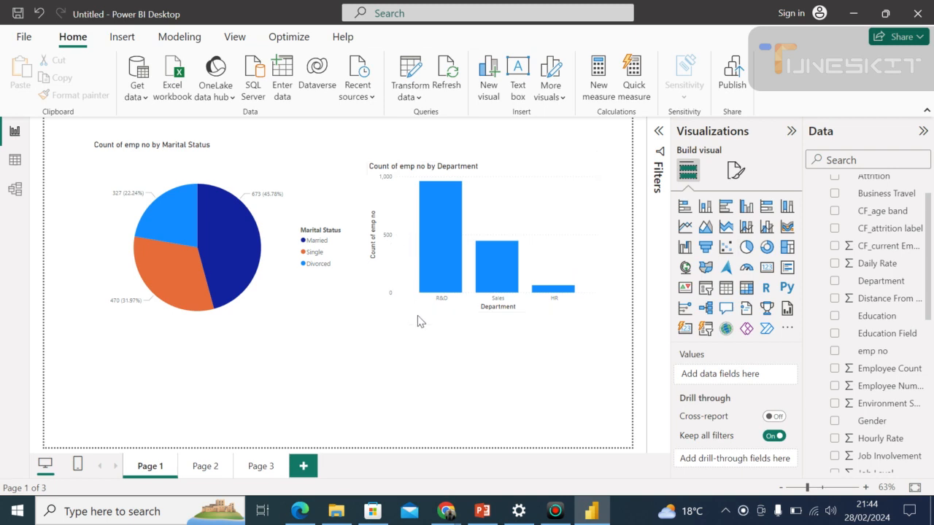
left_click(288, 191)
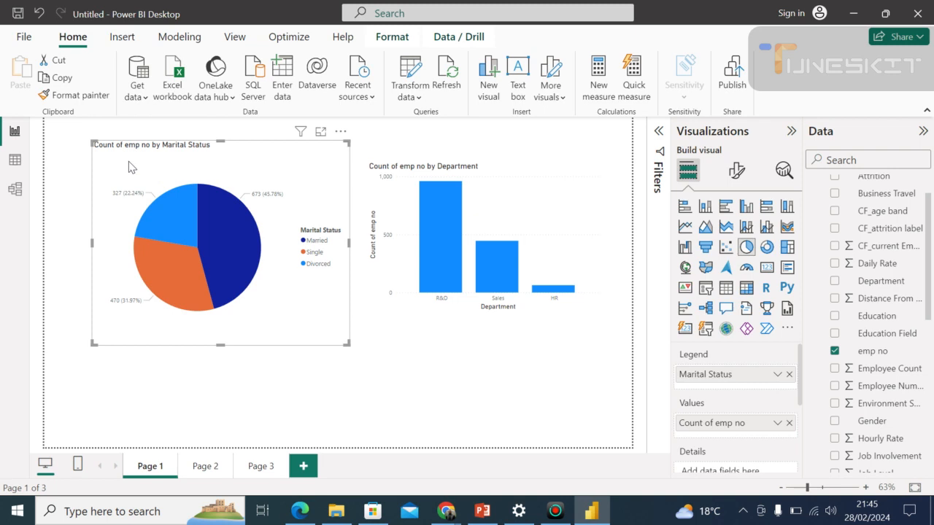
left_click(706, 208)
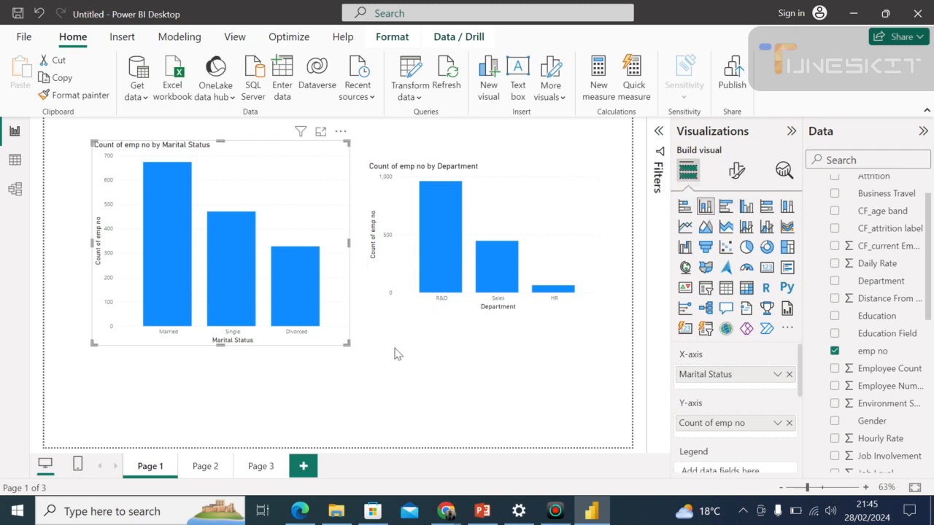
left_click(412, 373)
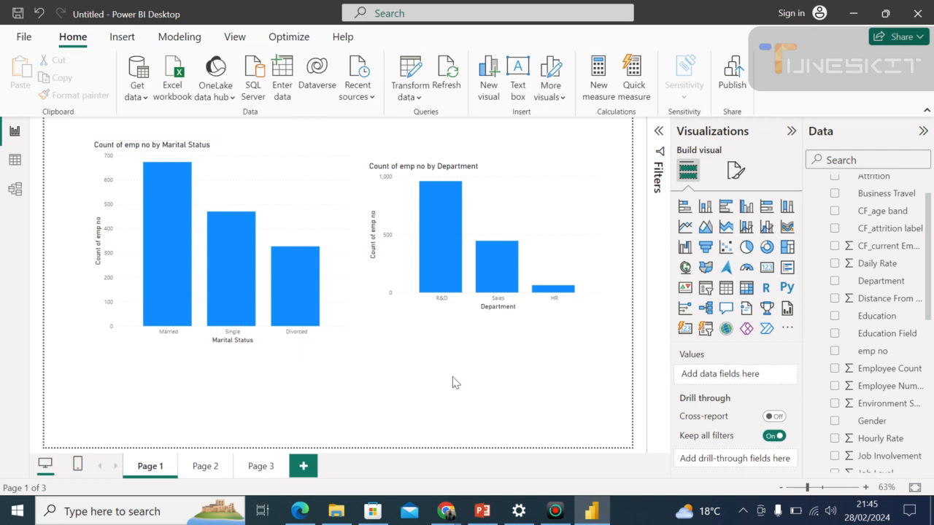
Change the marital status column chart back to a pie chart and deselect it.
left_click(348, 329)
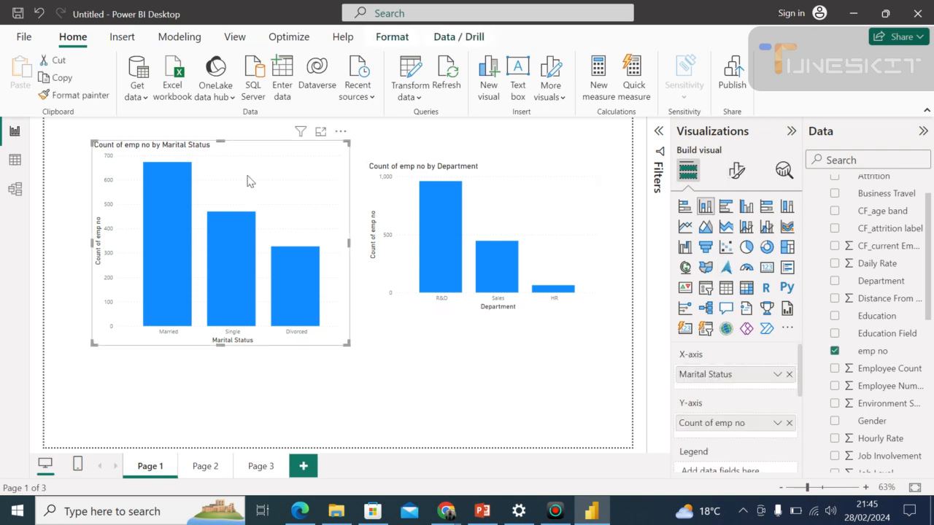
left_click(745, 251)
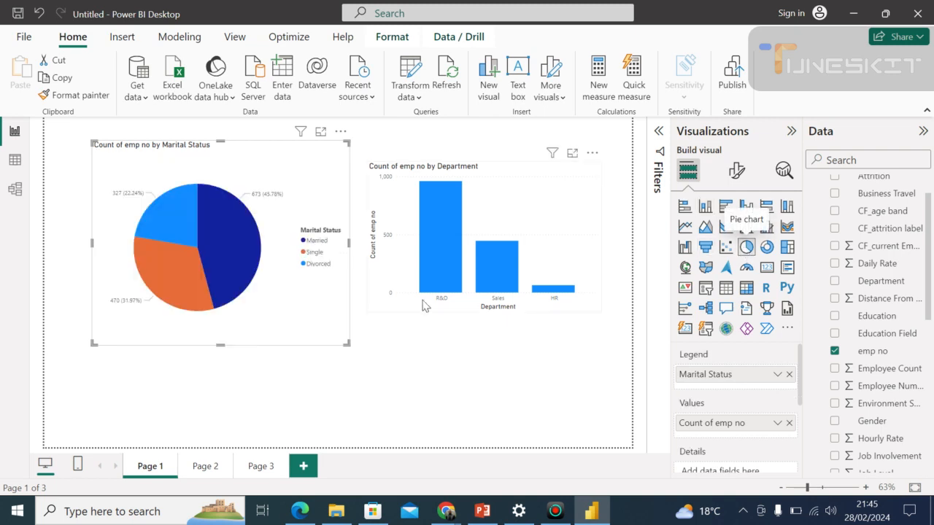
left_click(617, 266)
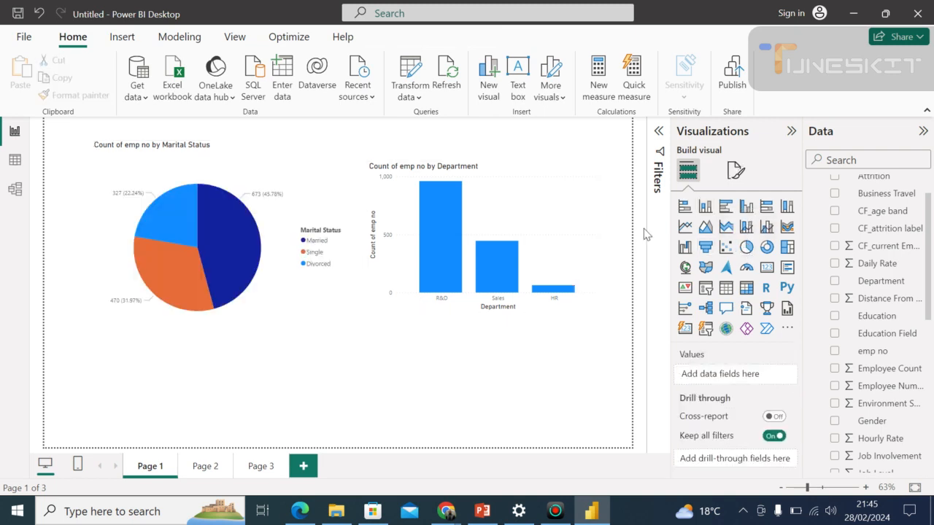
Collapse the Visualizations pane, then briefly select and deselect the department column chart.
left_click(790, 132)
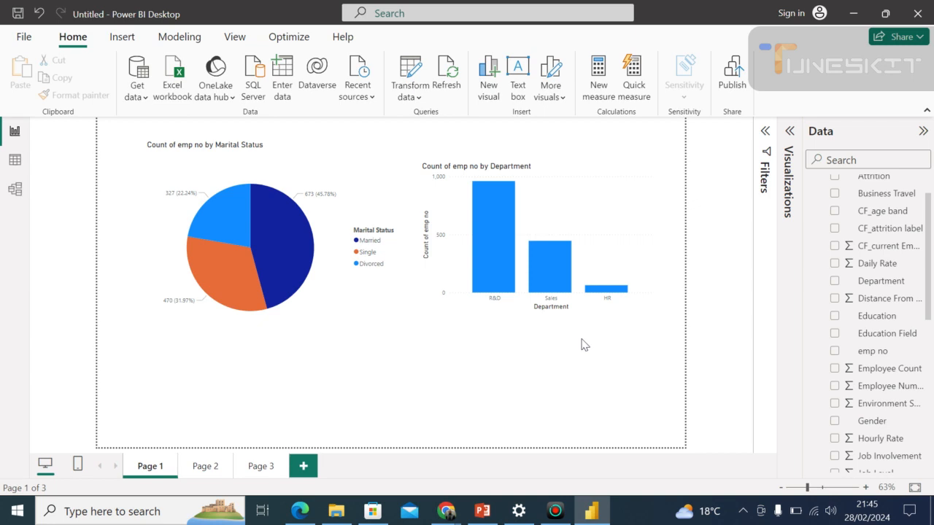
mouse_move(553, 313)
left_click(554, 314)
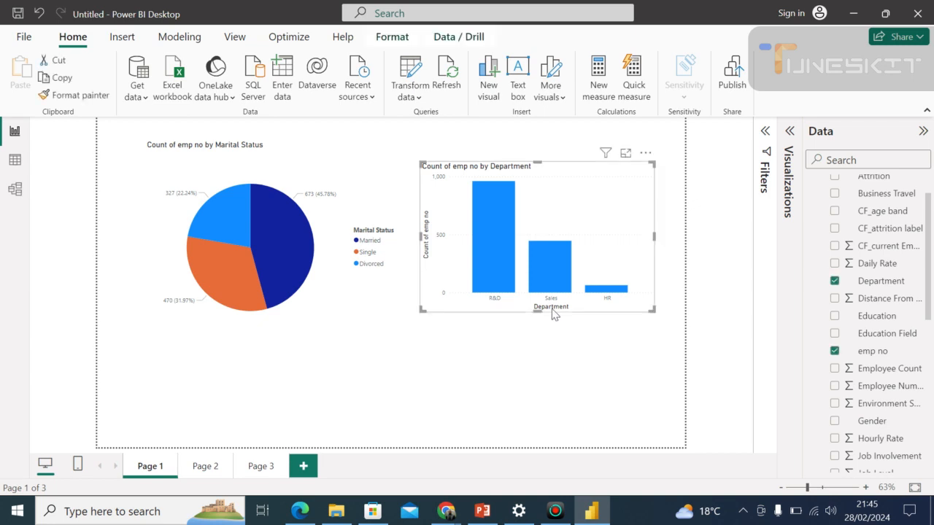
left_click(422, 350)
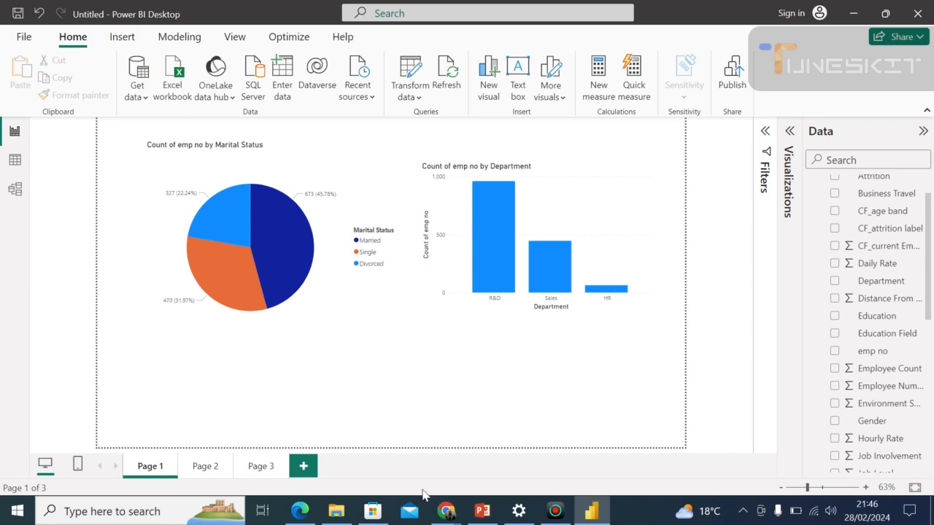
Check the Google Meet call in Chrome and return to Power BI Desktop.
mouse_move(442, 514)
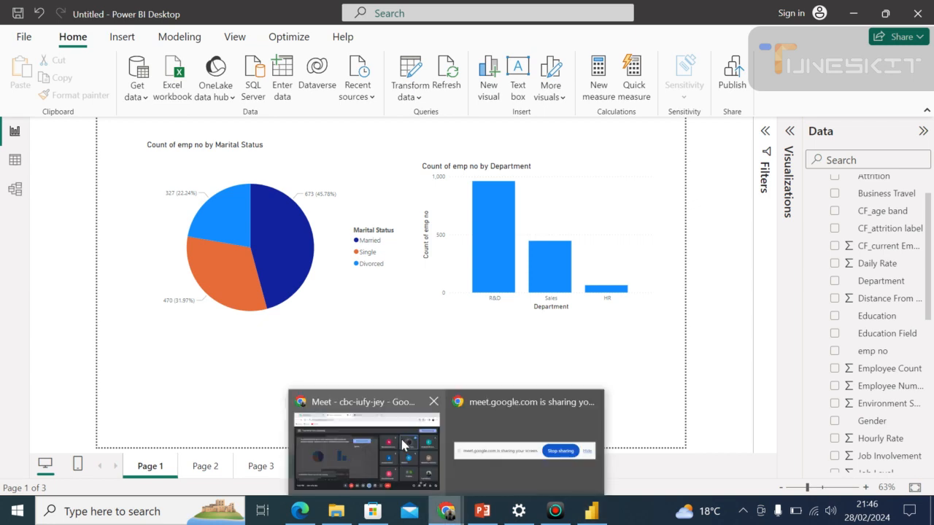
mouse_move(402, 445)
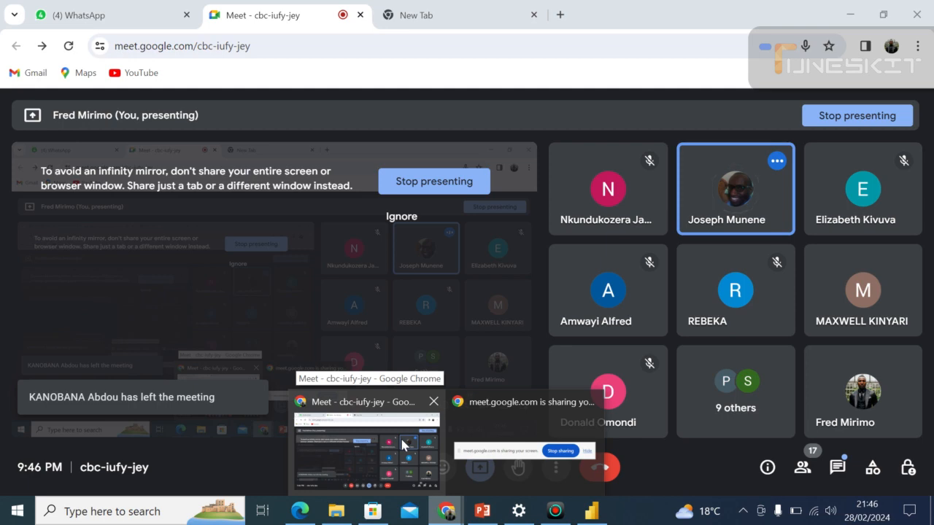
left_click(589, 514)
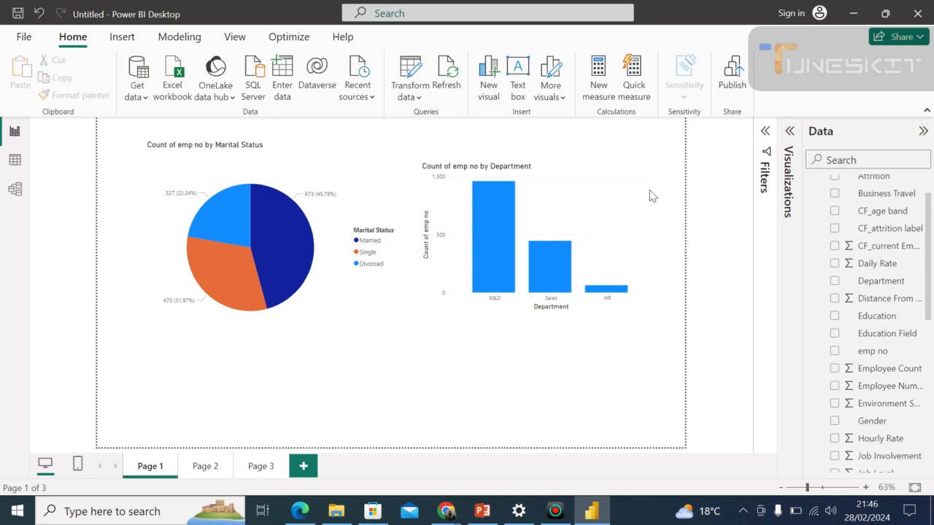
Pull the marital status pie chart's bottom edge up slightly.
left_click(394, 177)
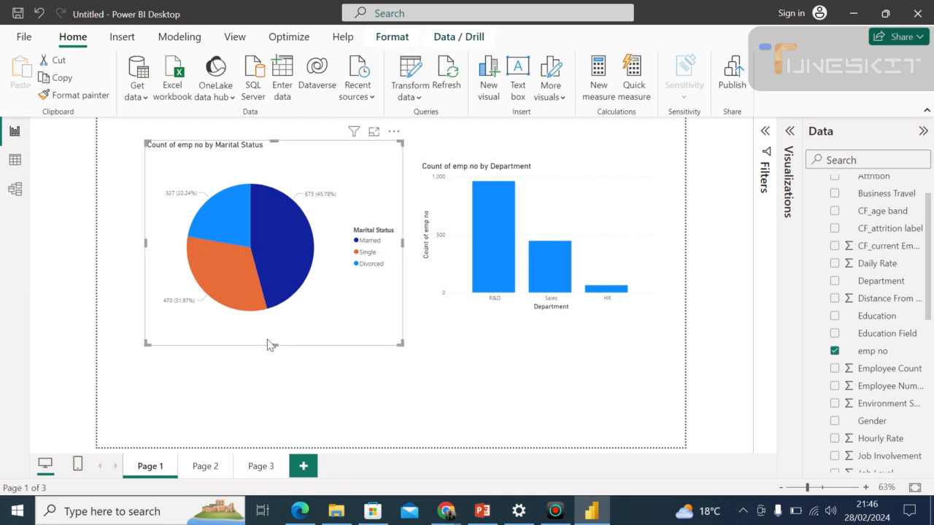
left_click_drag(270, 344, 265, 333)
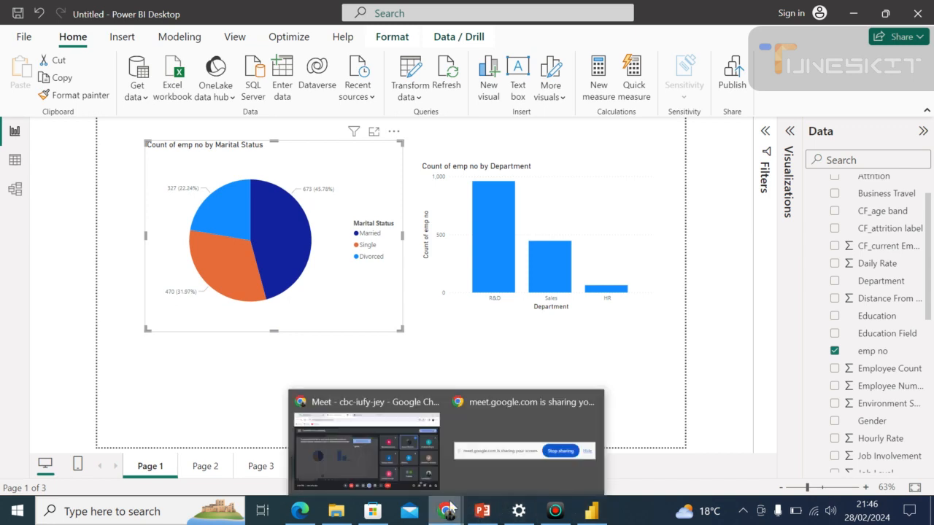
View the Google Meet call in Chrome, return to Power BI Desktop, and deselect the pie chart.
left_click(435, 458)
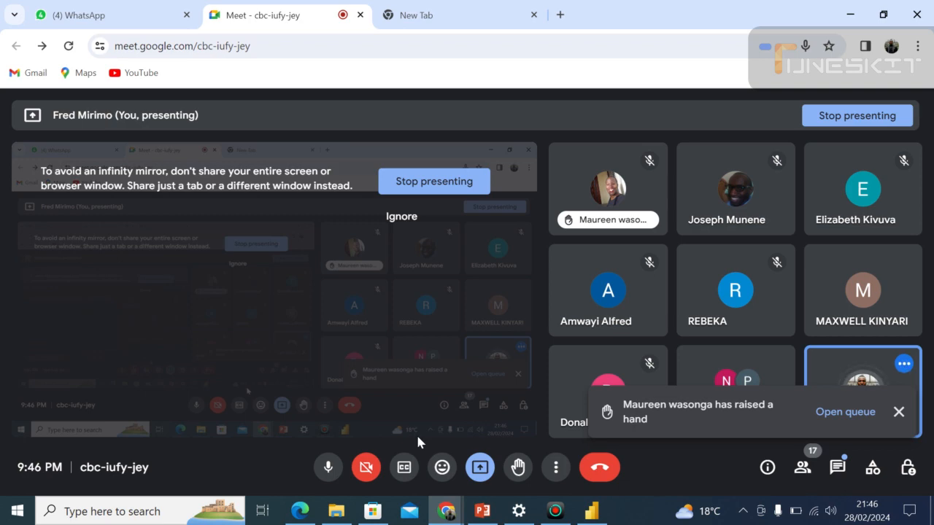
key("alt+Tab")
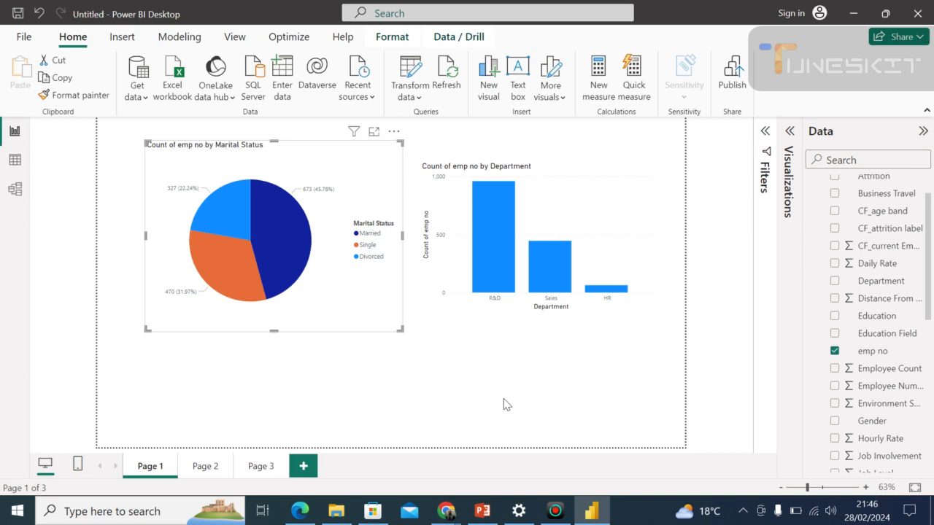
left_click(502, 420)
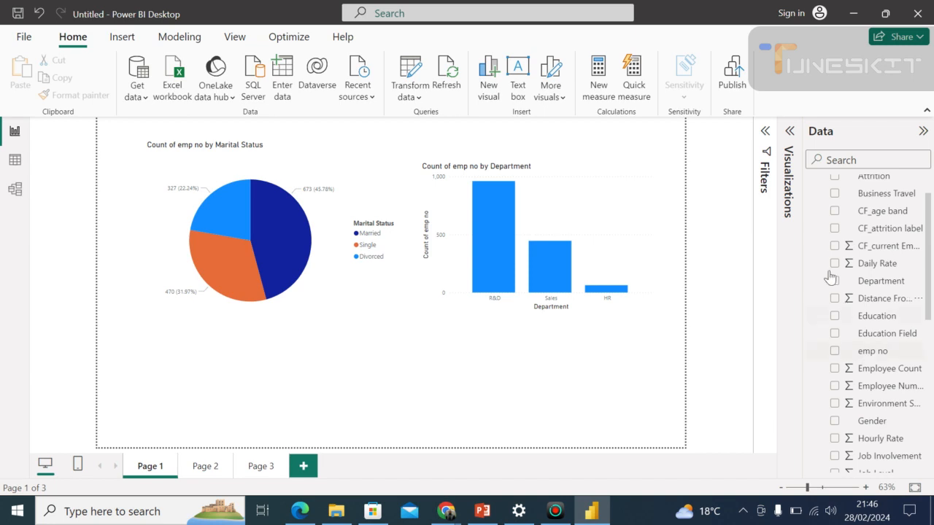
Expand the Visualizations pane and add an empty stacked column chart to the page.
left_click(790, 132)
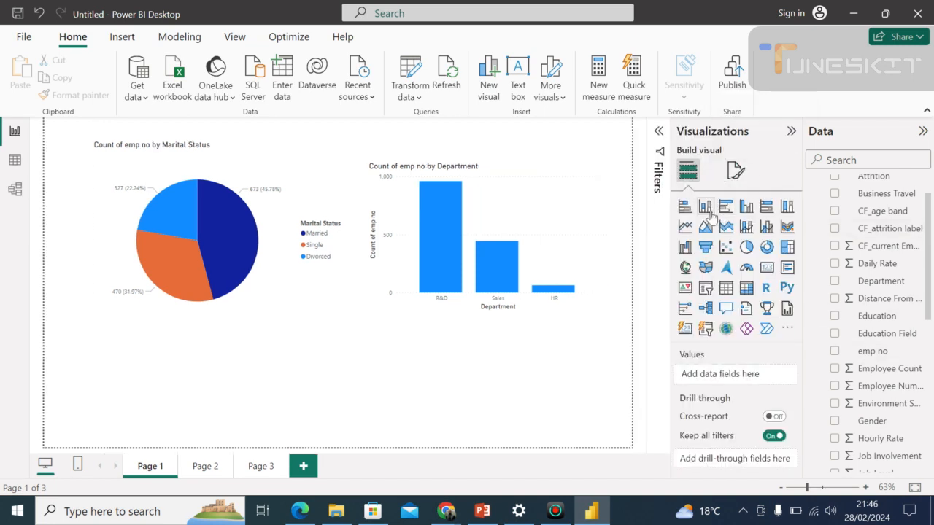
left_click(452, 212)
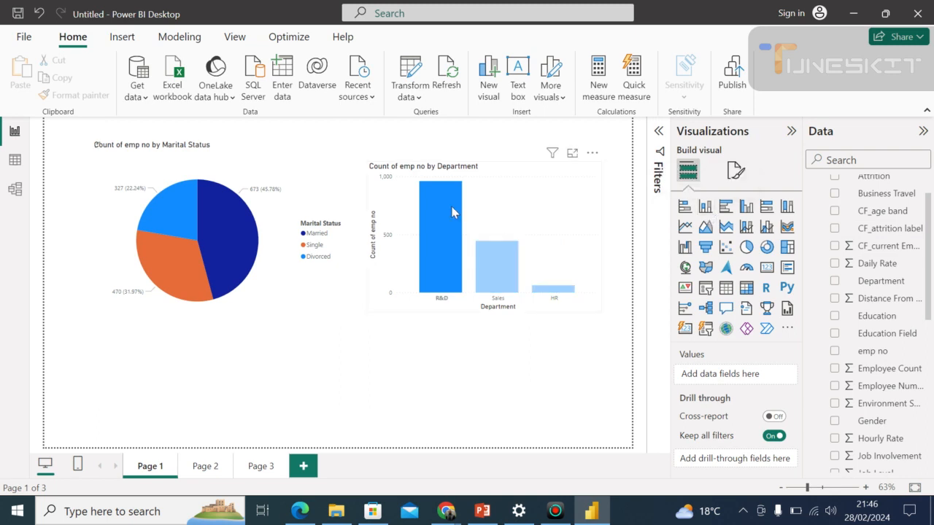
left_click(453, 212)
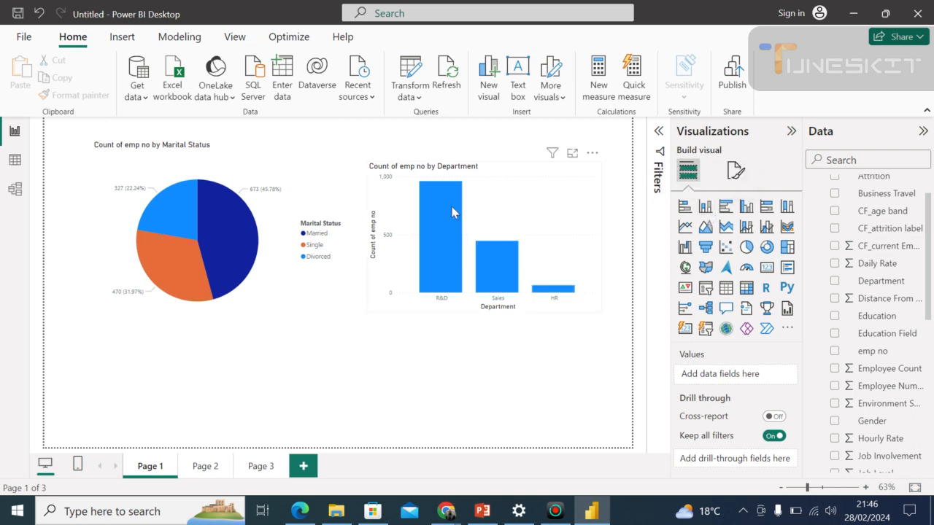
left_click(705, 212)
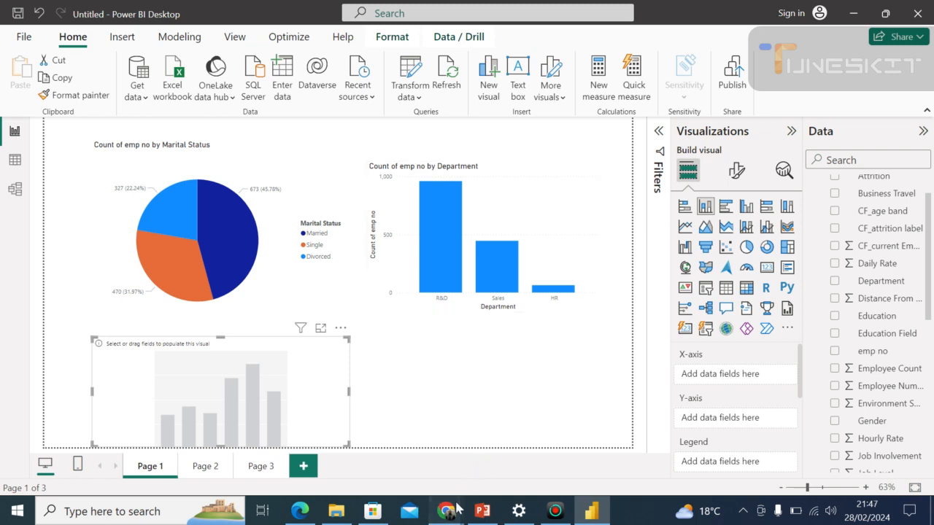
Switch to the Google Meet call in Chrome to check it, then return to Power BI Desktop.
mouse_move(445, 510)
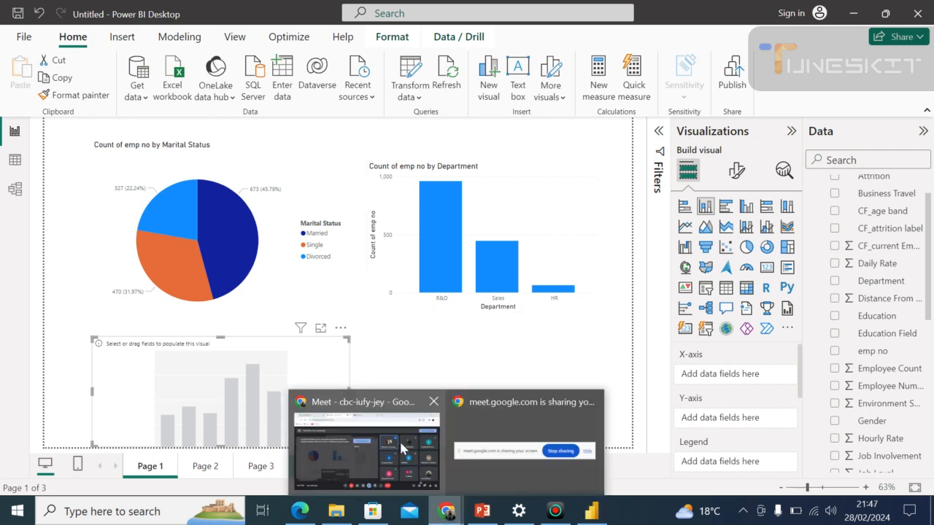
left_click(403, 448)
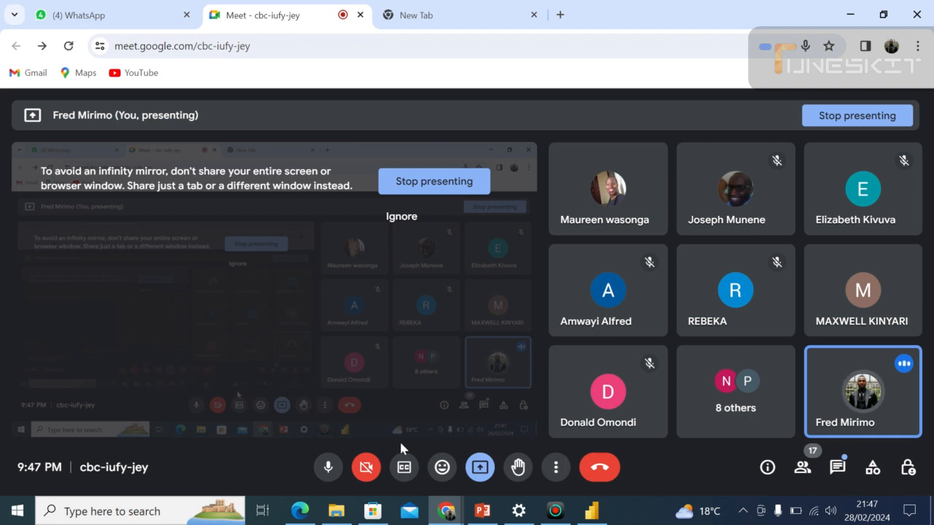
mouse_move(445, 511)
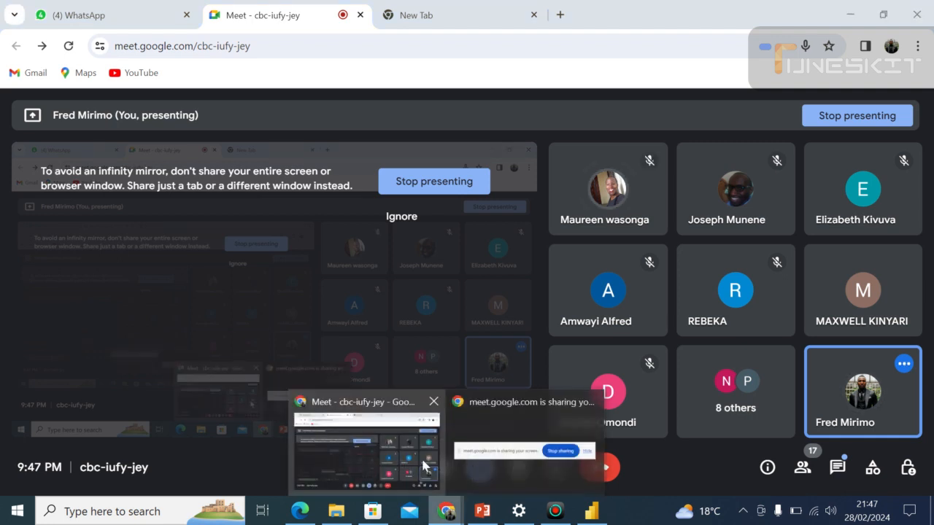
left_click(591, 513)
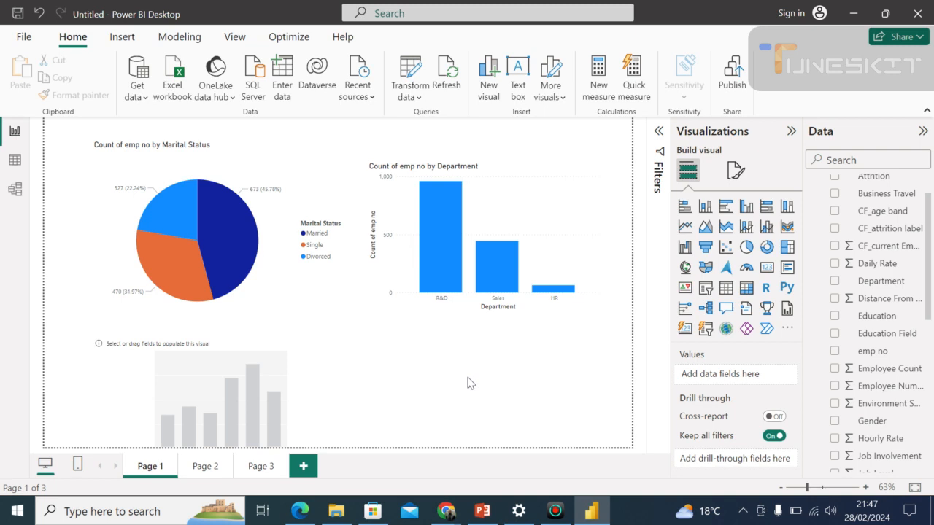
Cross-highlight the pie chart by the R&D and Sales bars of the department chart, then clear the highlighting.
left_click(443, 210)
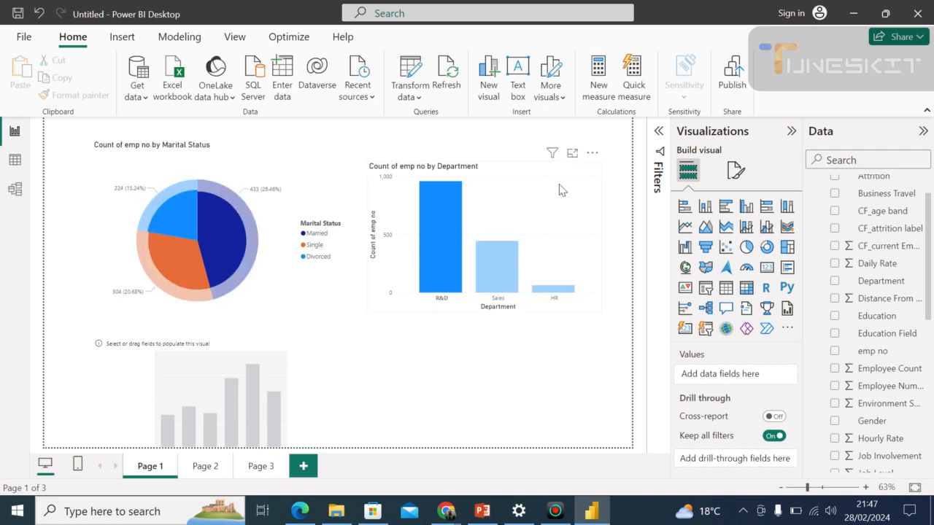
left_click(496, 253)
left_click(498, 259)
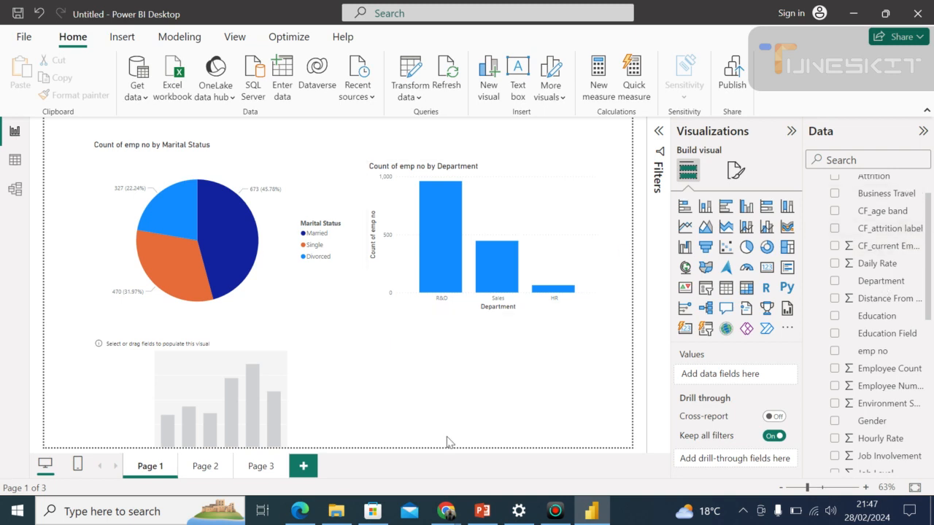
Set Department as the new stacked column chart's X-axis and emp no as its Y-axis.
left_click(137, 341)
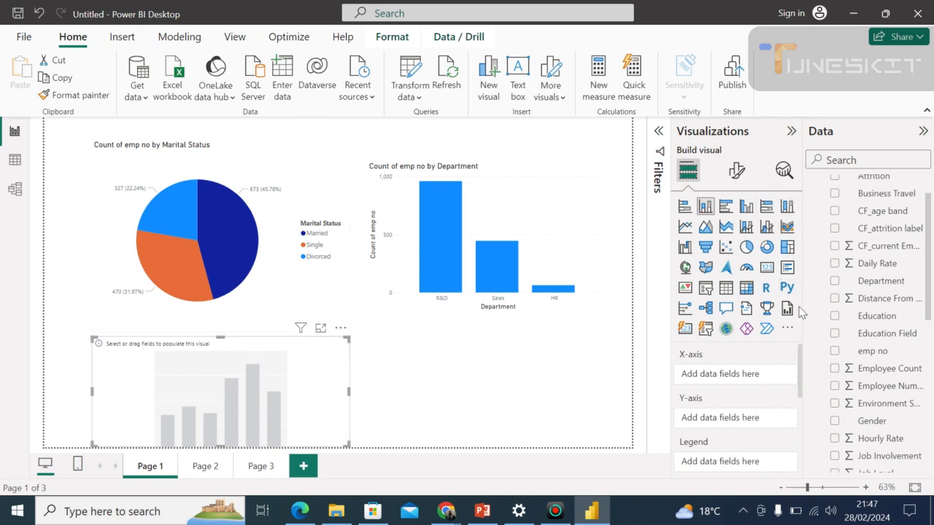
left_click_drag(868, 282, 722, 381)
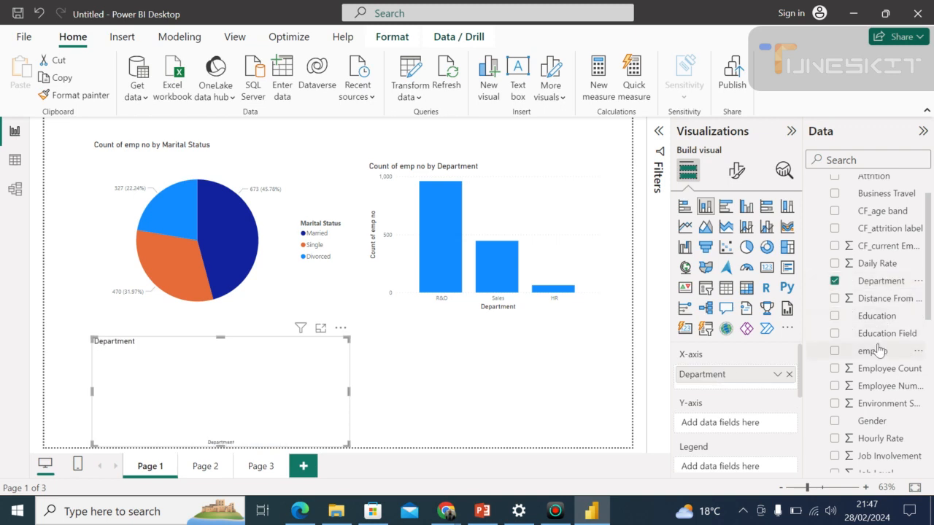
left_click_drag(875, 357, 751, 426)
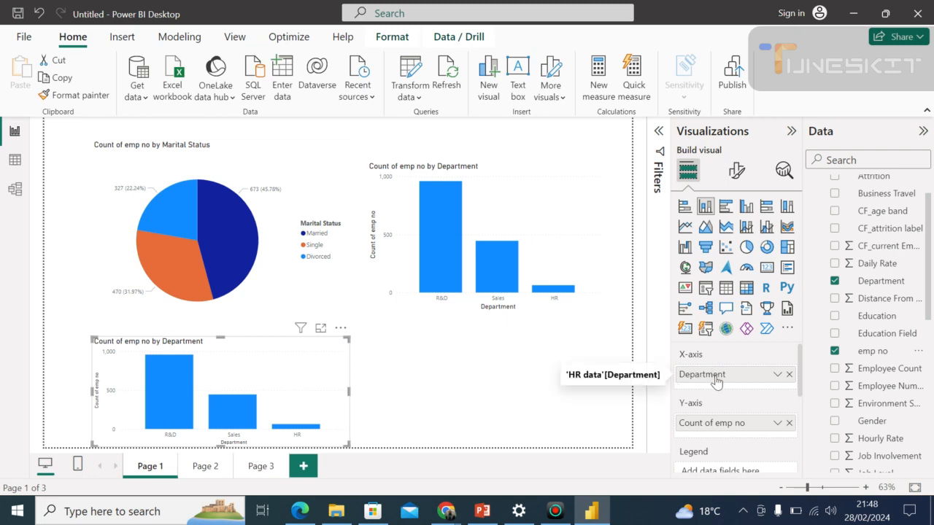
Remove the duplicate department column chart beneath the pie chart.
left_click(340, 329)
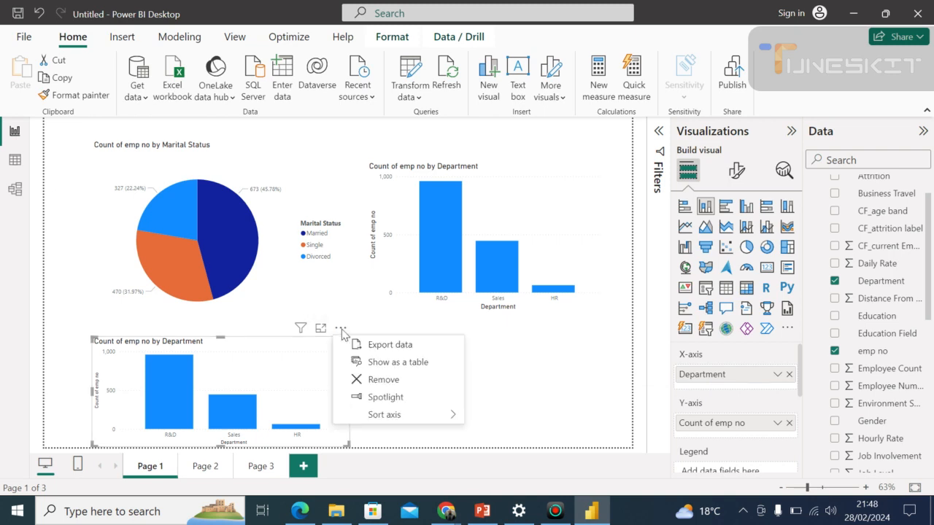
left_click(386, 381)
left_click(725, 328)
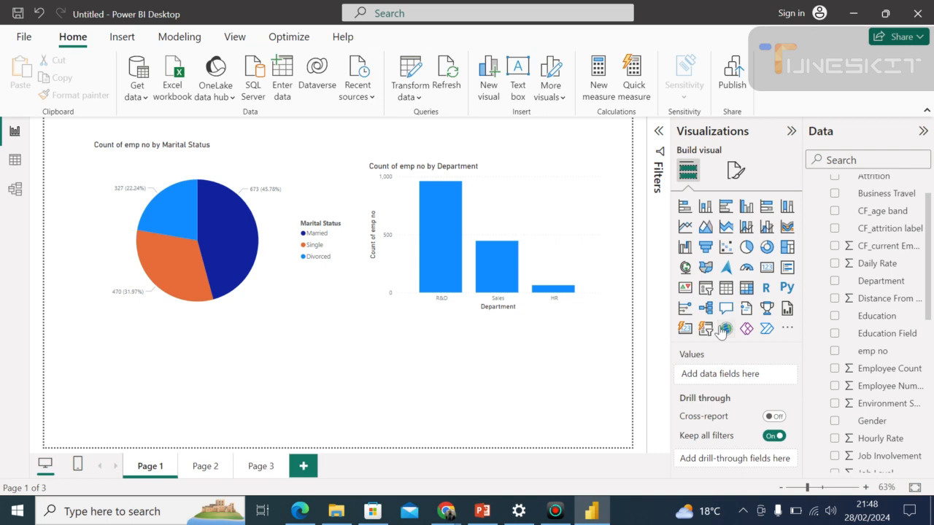
left_click(520, 206)
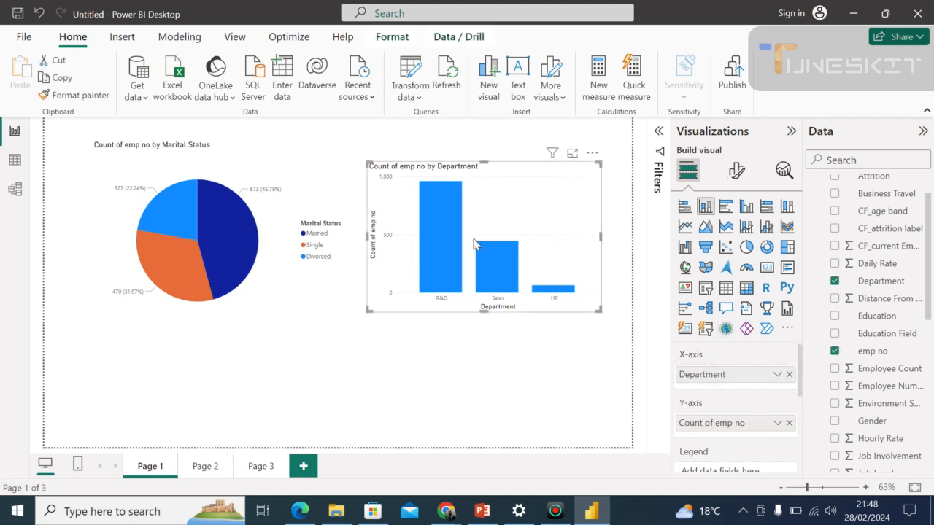
left_click(338, 359)
left_click(340, 329)
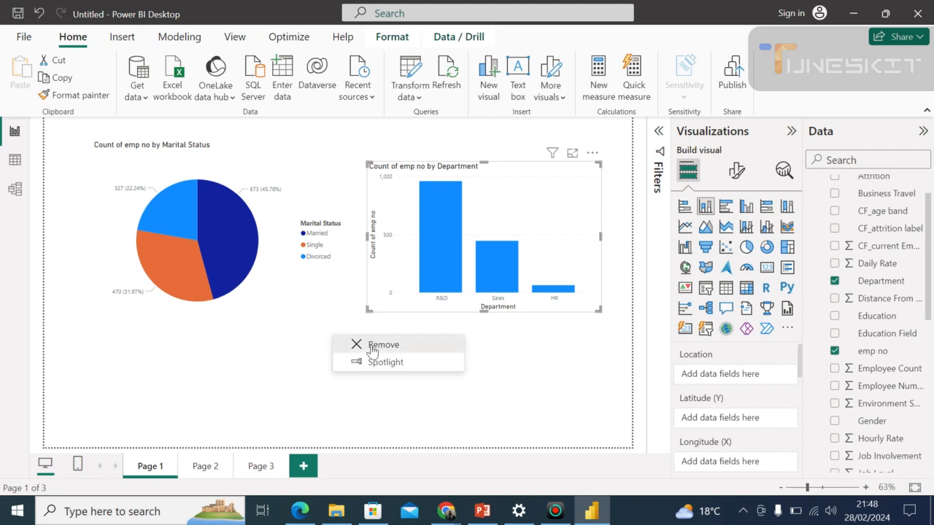
left_click(371, 350)
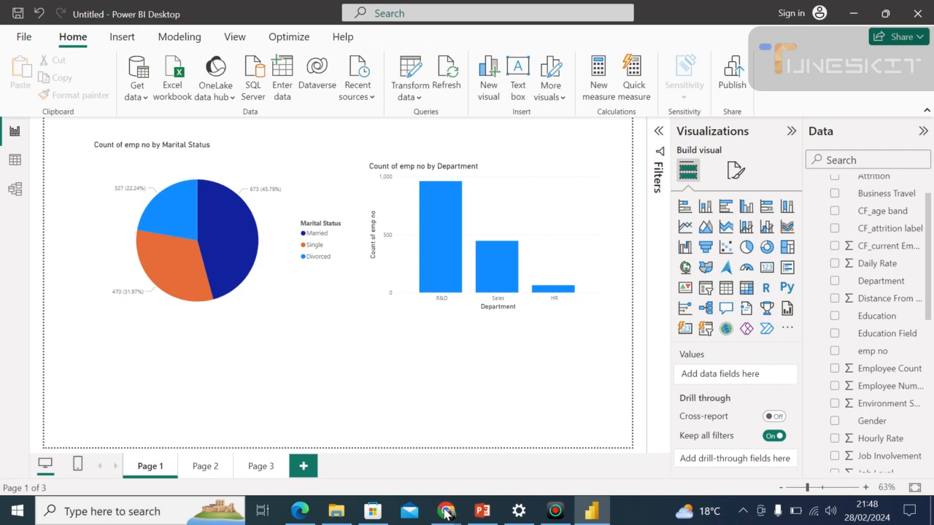
Check the Google Meet call in Chrome and return to Power BI Desktop.
mouse_move(447, 512)
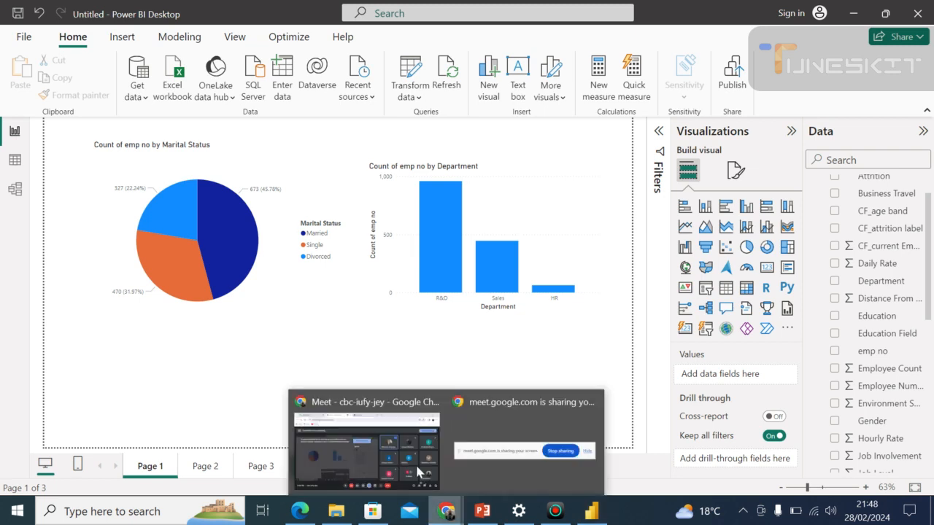
left_click(415, 463)
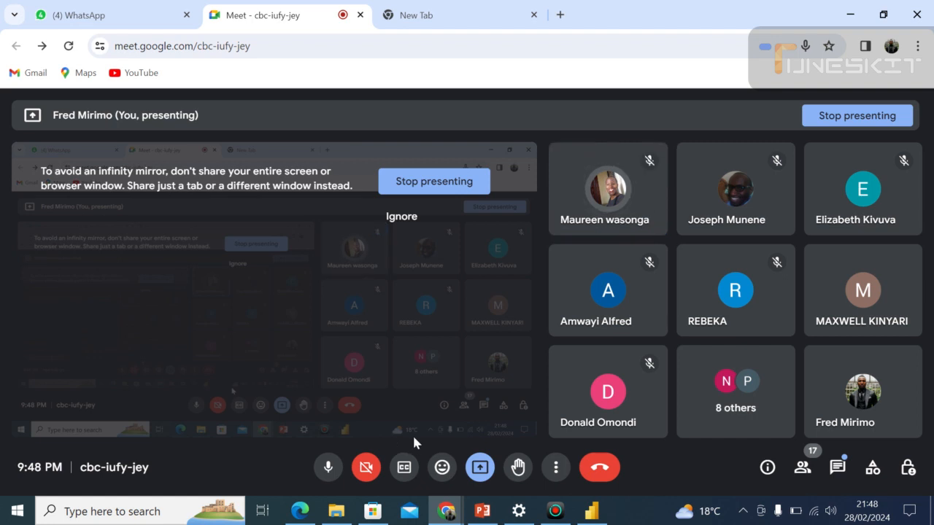
left_click(590, 512)
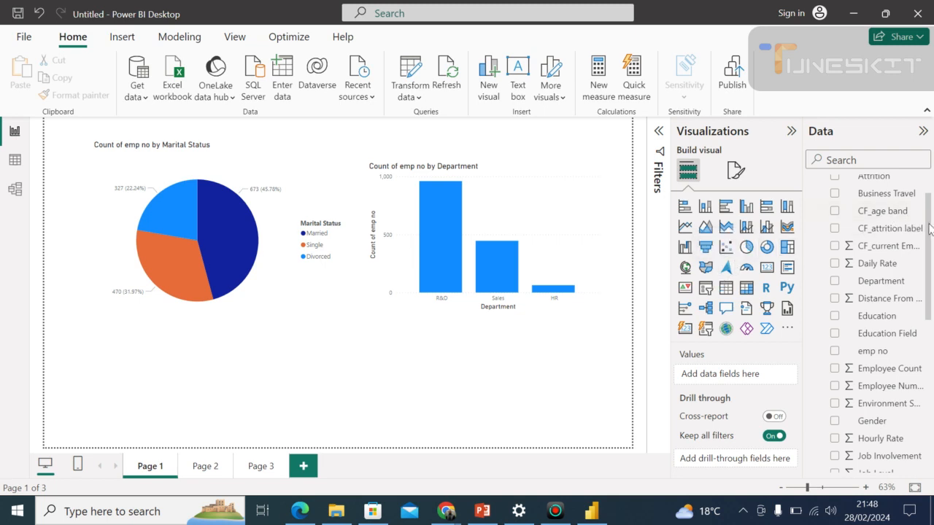
Add an empty clustered bar chart to Page 1 beneath the marital status pie chart.
scroll(930, 230, "up", 1)
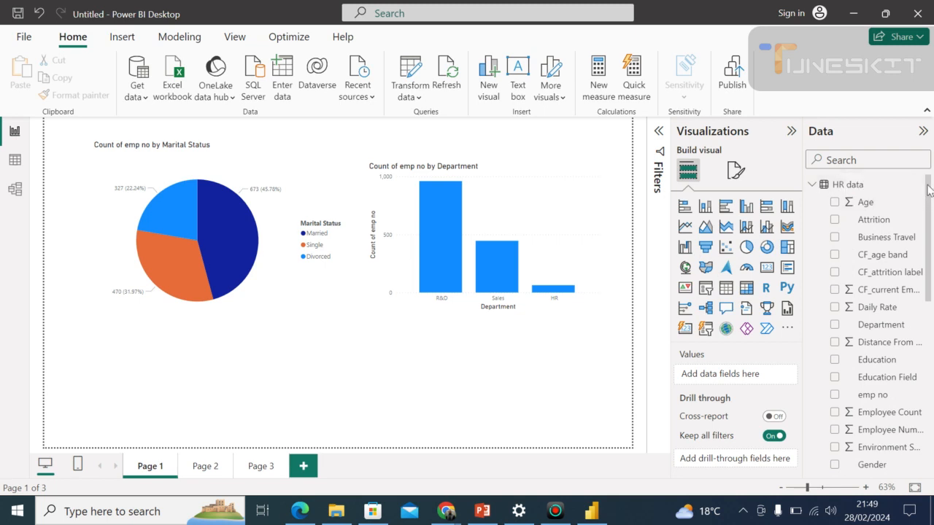
scroll(931, 197, "down", 1)
left_click_drag(932, 200, 887, 188)
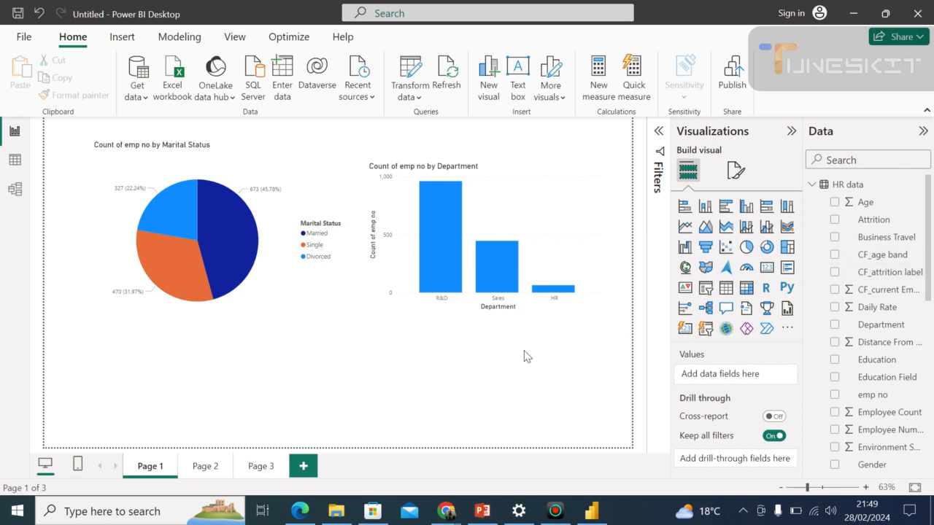
left_click(724, 210)
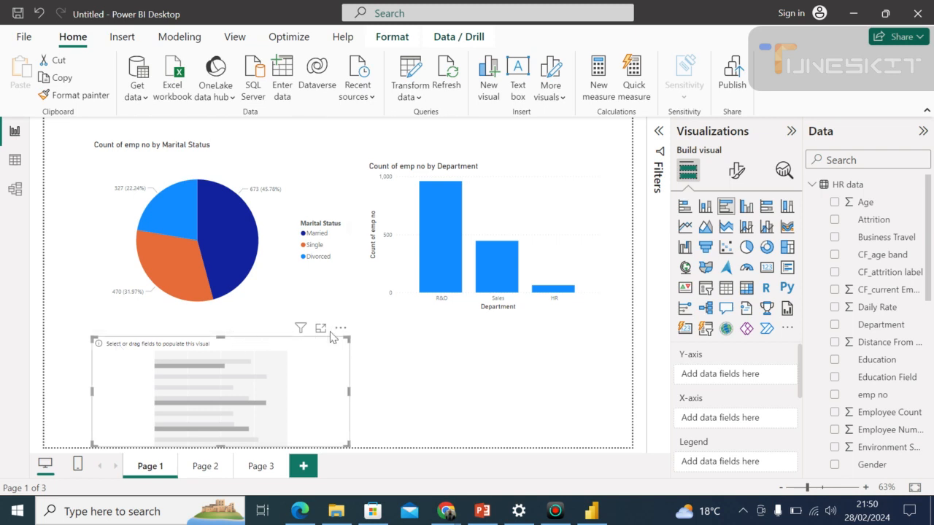
left_click(256, 321)
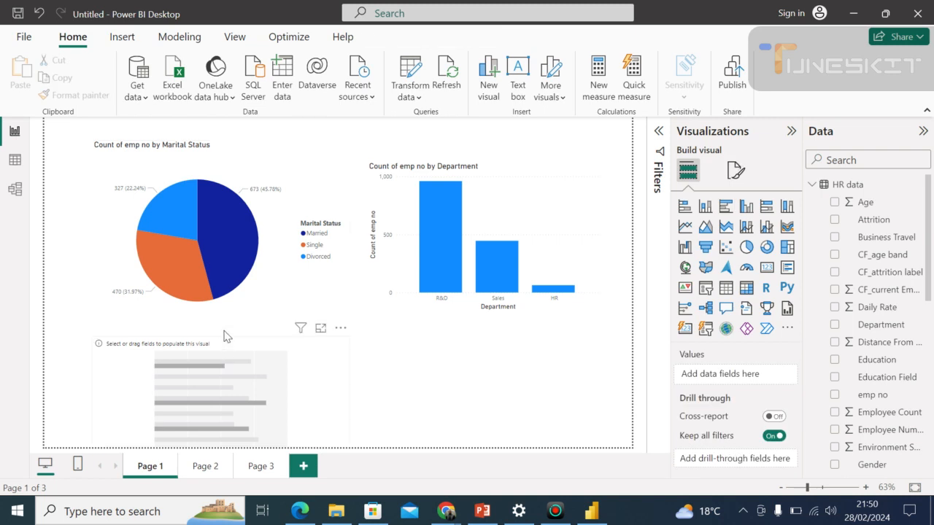
Shorten the marital status pie chart from its lower edge and move the empty bar chart up towards it.
left_click(227, 333)
left_click_drag(227, 333, 218, 290)
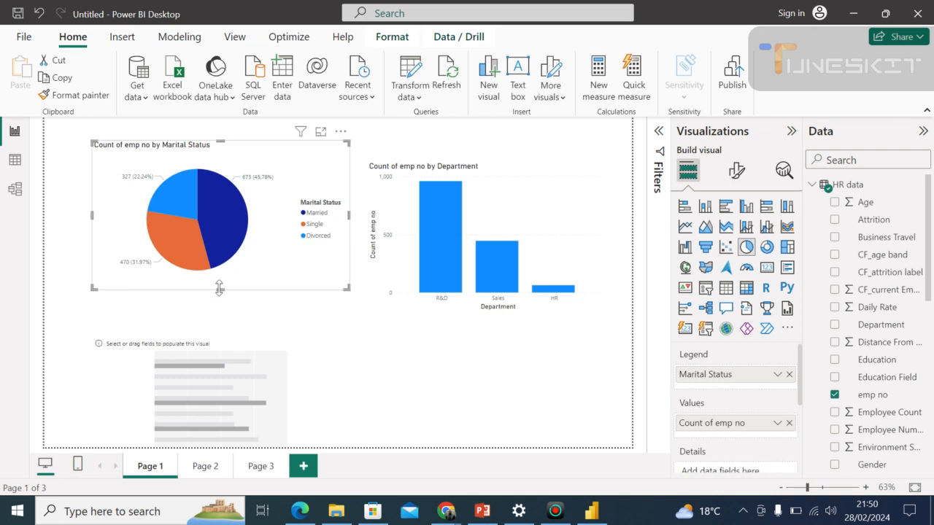
left_click(172, 364)
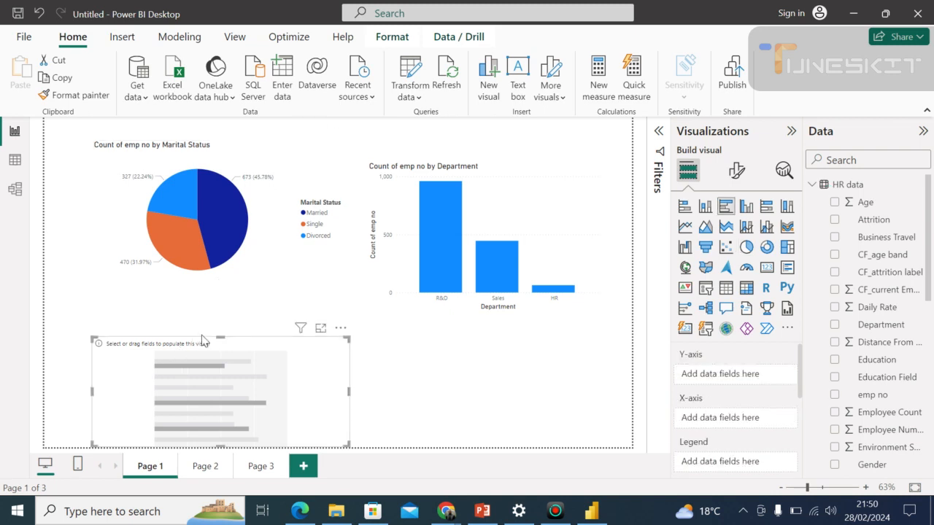
left_click_drag(215, 345, 207, 310)
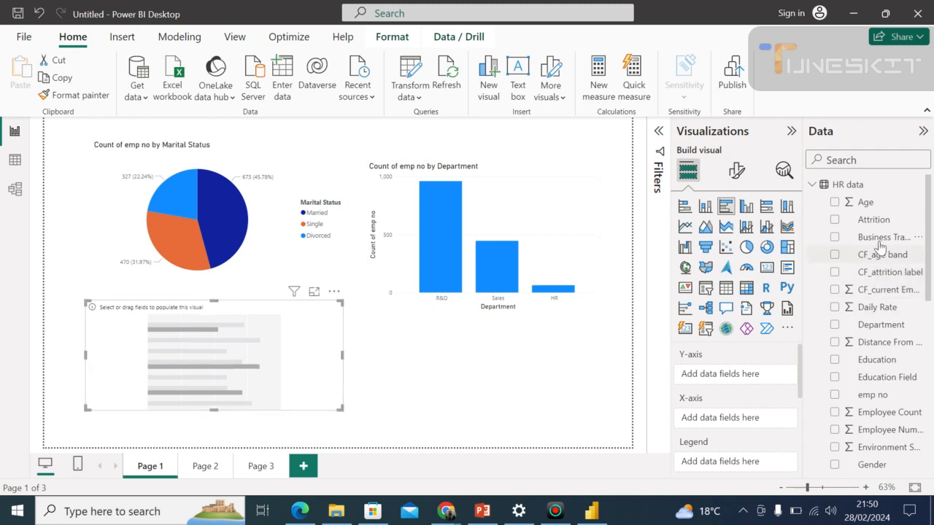
Set Business Travel as the bar chart's Y-axis and emp no as its X-axis, and stretch the chart down to the page's lower edge.
left_click_drag(879, 238, 747, 379)
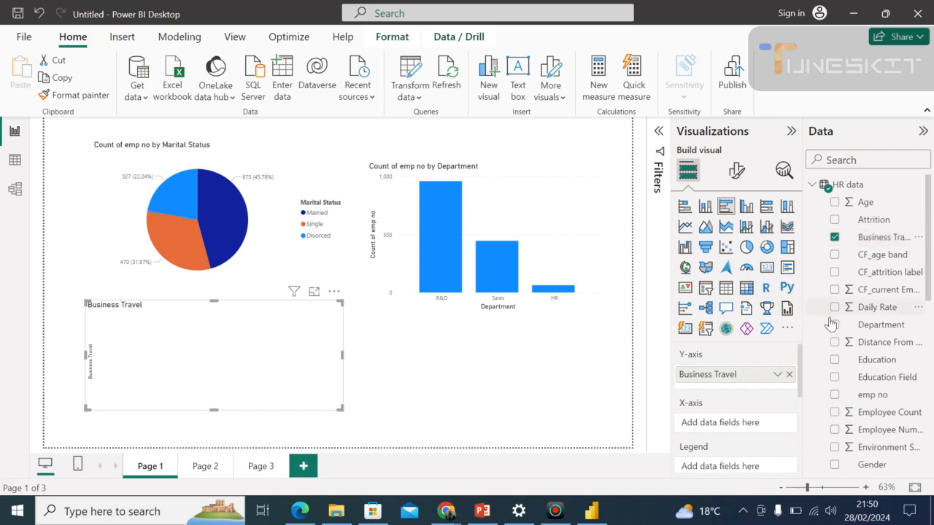
left_click_drag(868, 396, 721, 429)
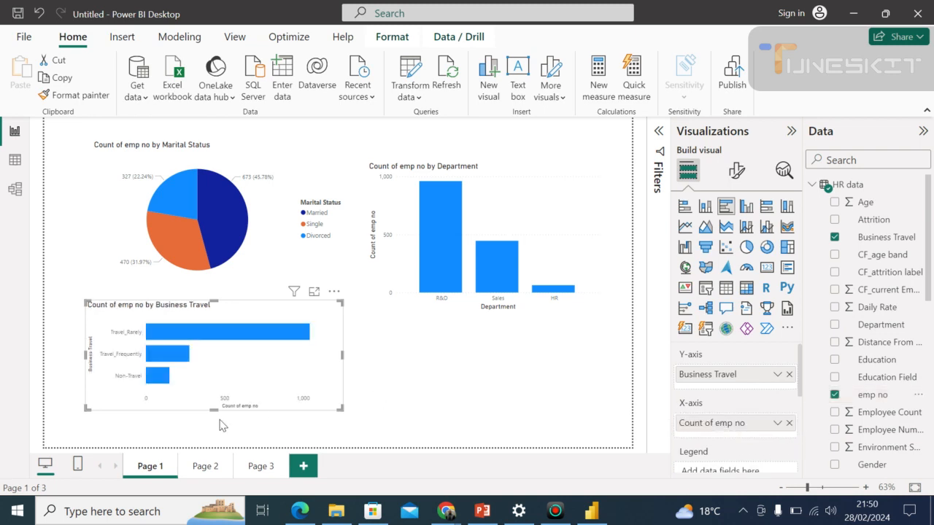
left_click_drag(214, 410, 214, 448)
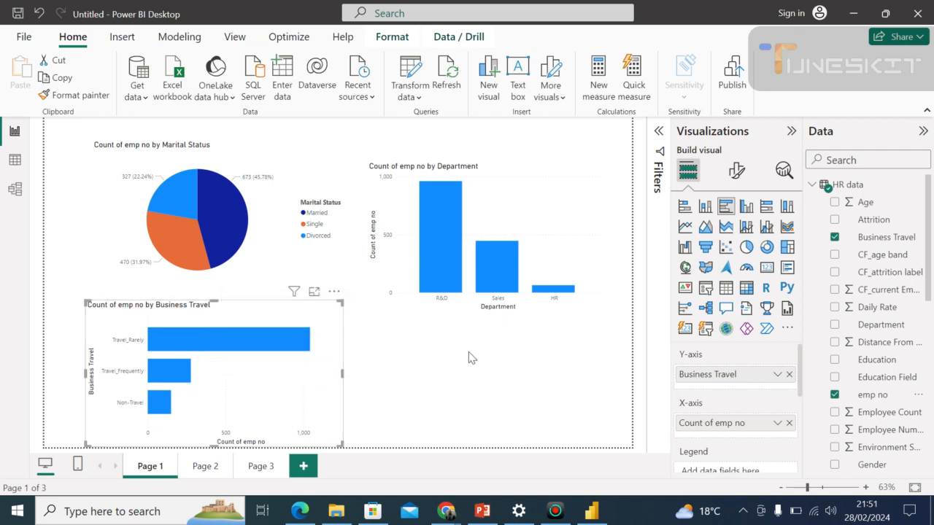
Add an empty donut chart beneath the department column chart and resize it to fit the space beside the business travel chart.
left_click(474, 385)
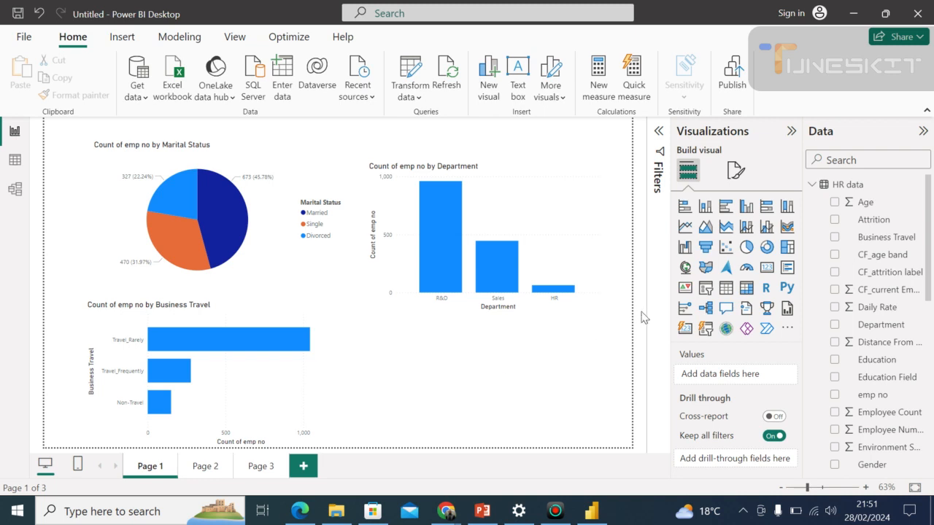
left_click(766, 249)
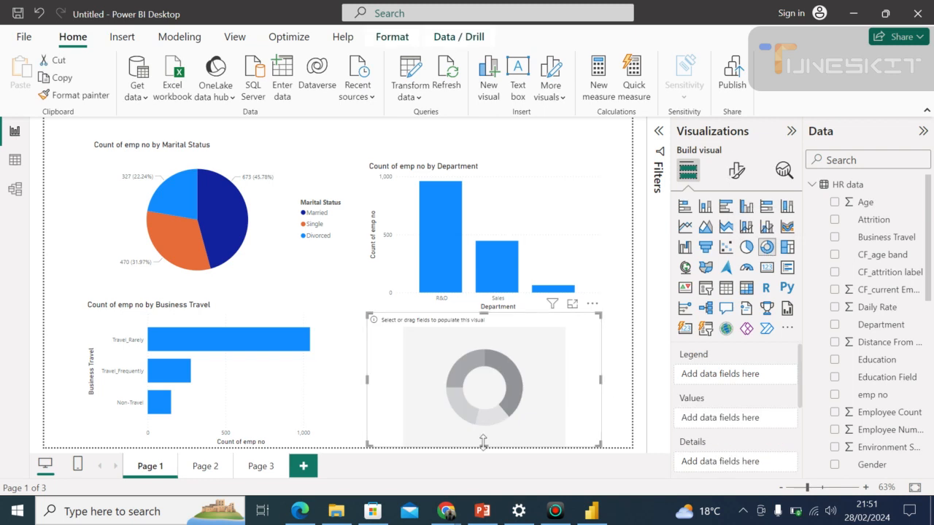
left_click_drag(483, 442, 483, 433)
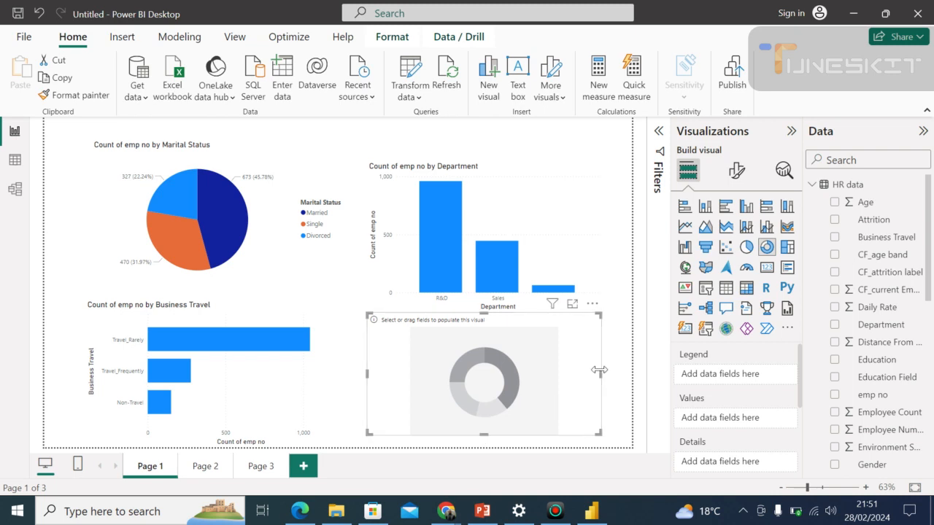
left_click_drag(599, 370, 578, 375)
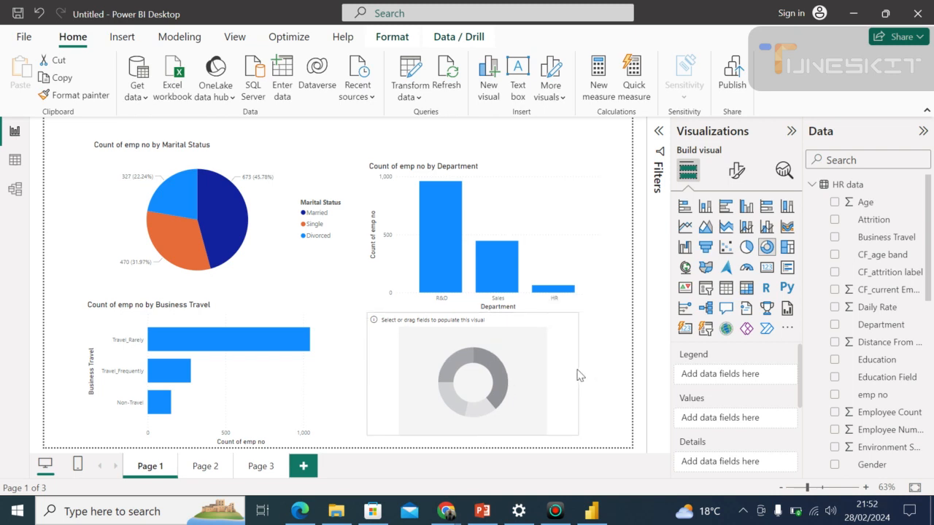
left_click_drag(365, 309, 351, 304)
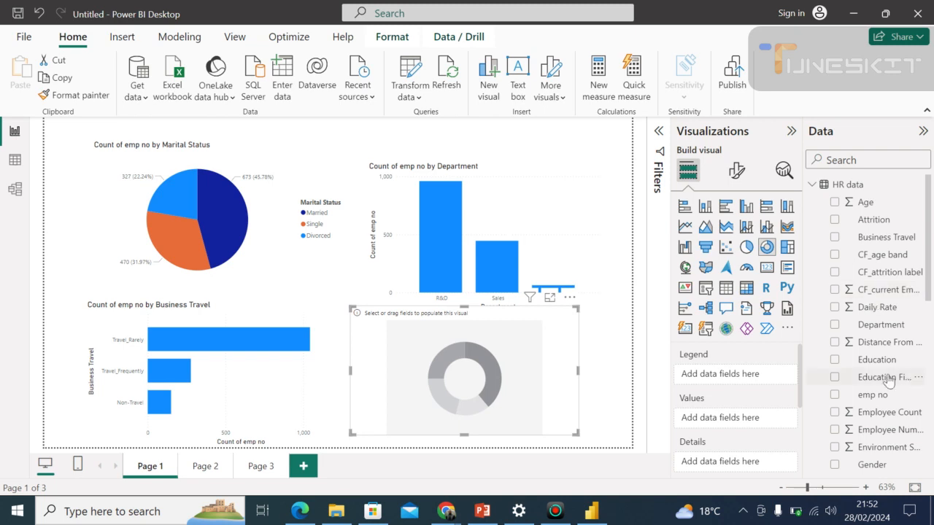
Set Education as the donut chart's legend and emp no as its values, and make the chart slightly wider.
left_click_drag(883, 361, 736, 376)
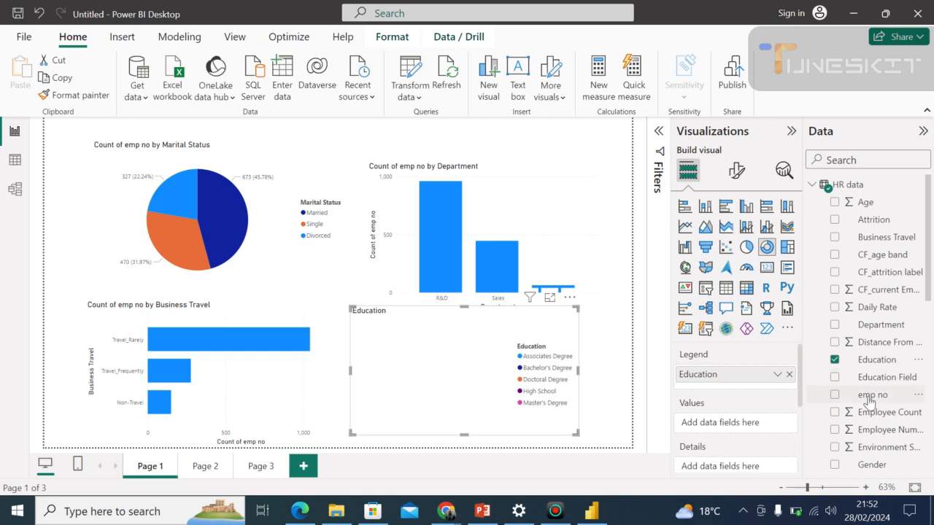
left_click_drag(868, 399, 731, 432)
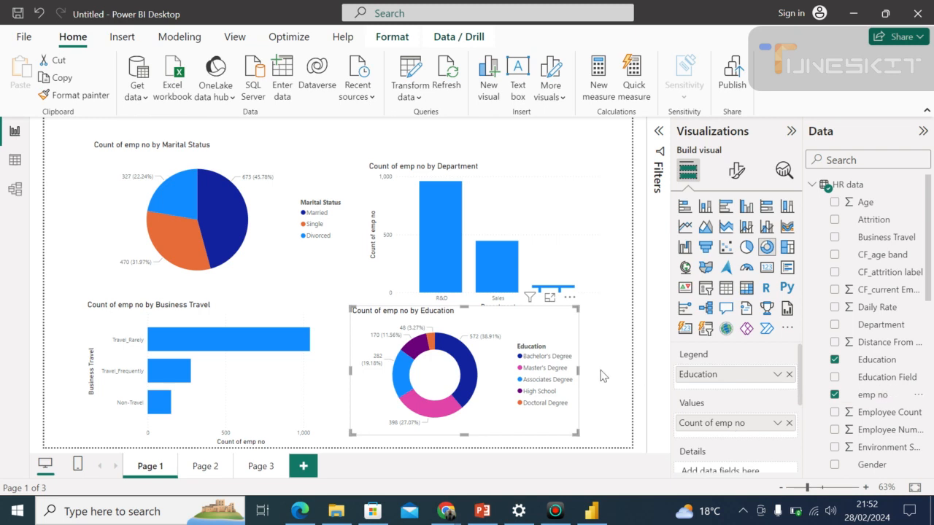
left_click_drag(577, 372, 611, 380)
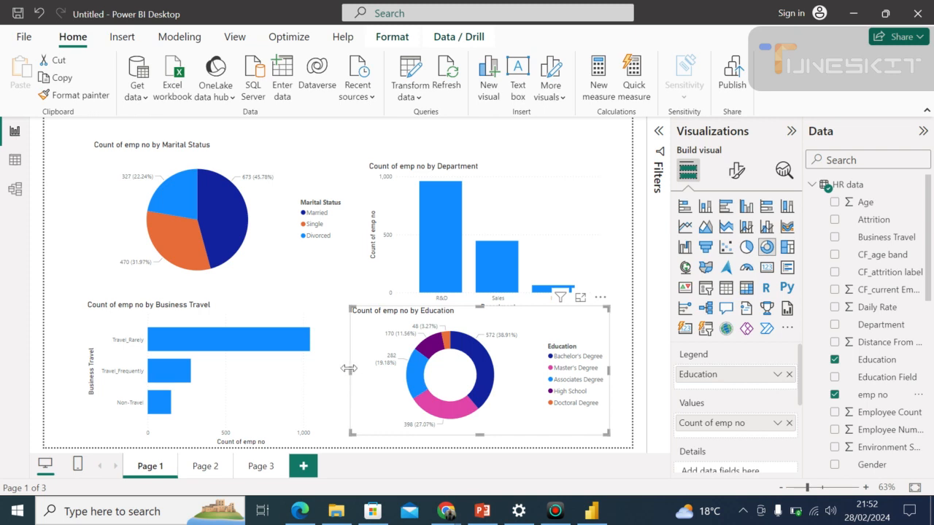
left_click_drag(346, 373, 345, 374)
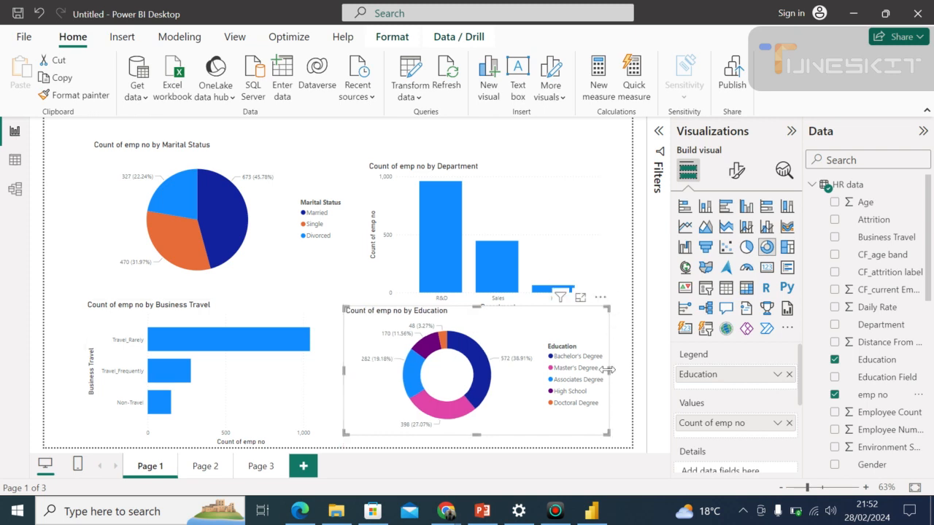
left_click_drag(607, 370, 595, 375)
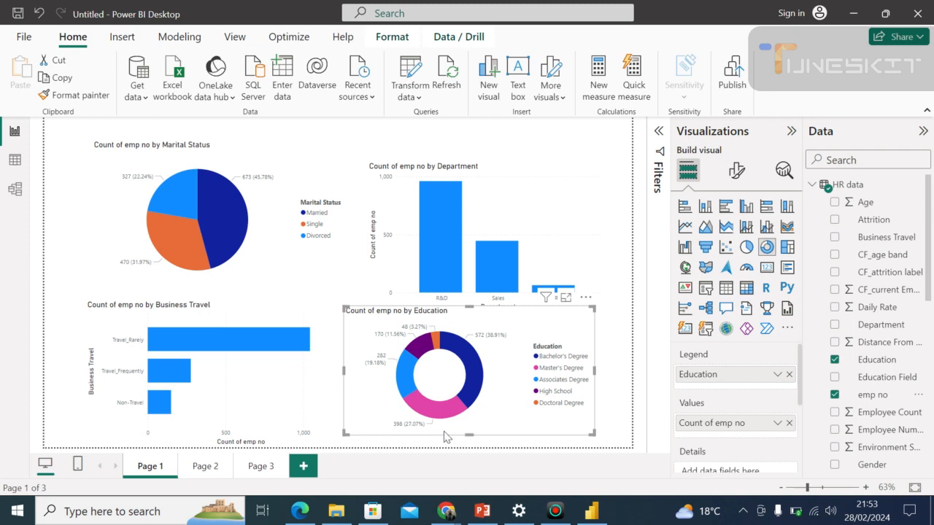
Shorten the department column chart from its lower edge so it no longer overlaps the education donut chart.
mouse_move(392, 385)
left_click(593, 258)
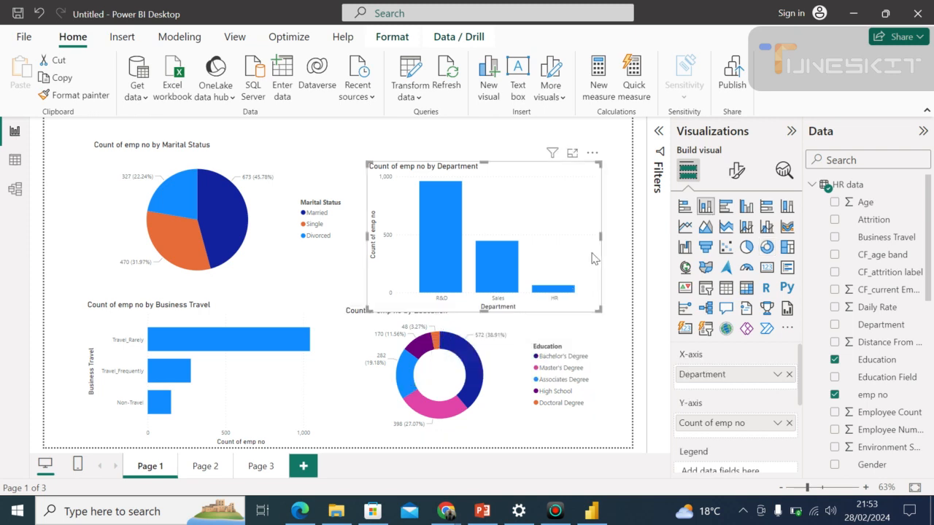
left_click(639, 326)
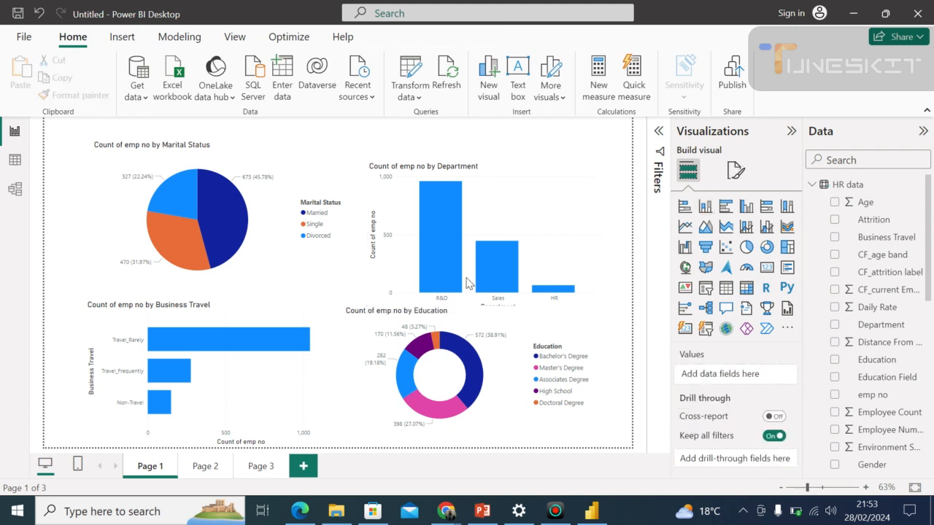
left_click(395, 309)
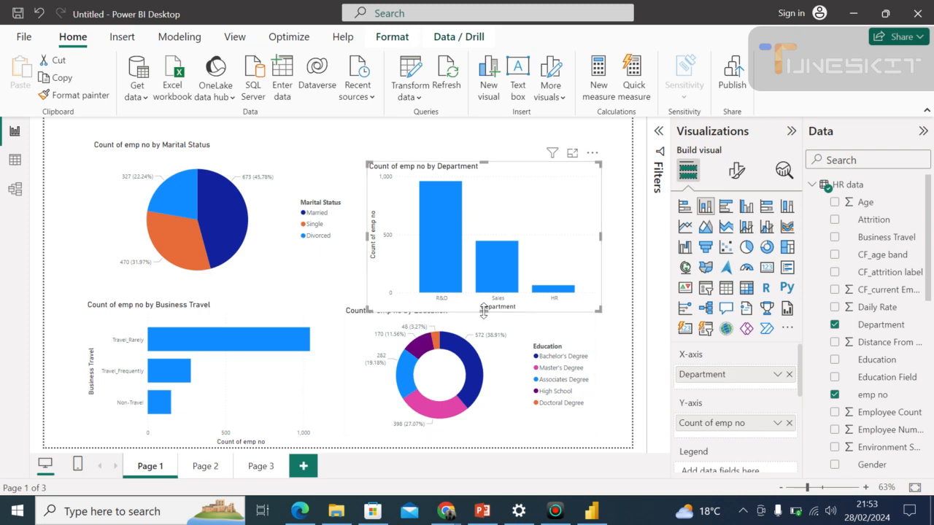
left_click_drag(480, 307, 480, 282)
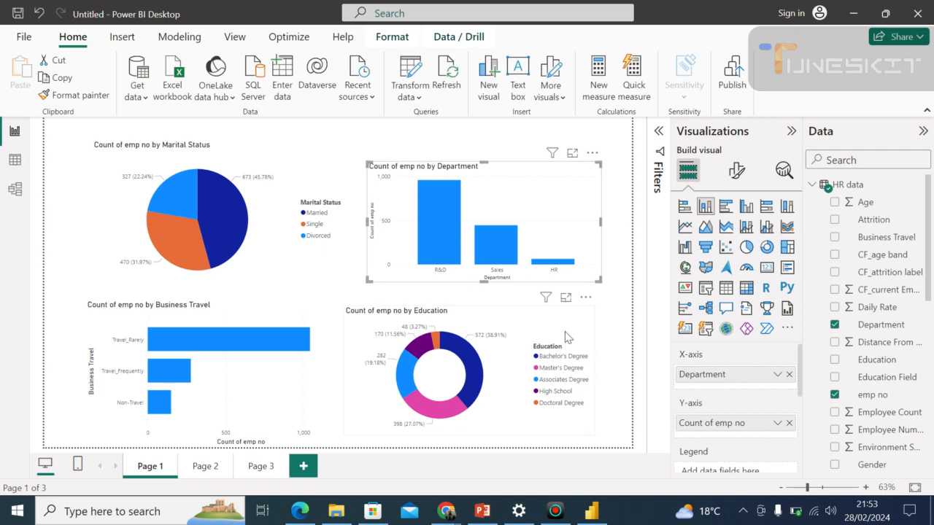
left_click(611, 359)
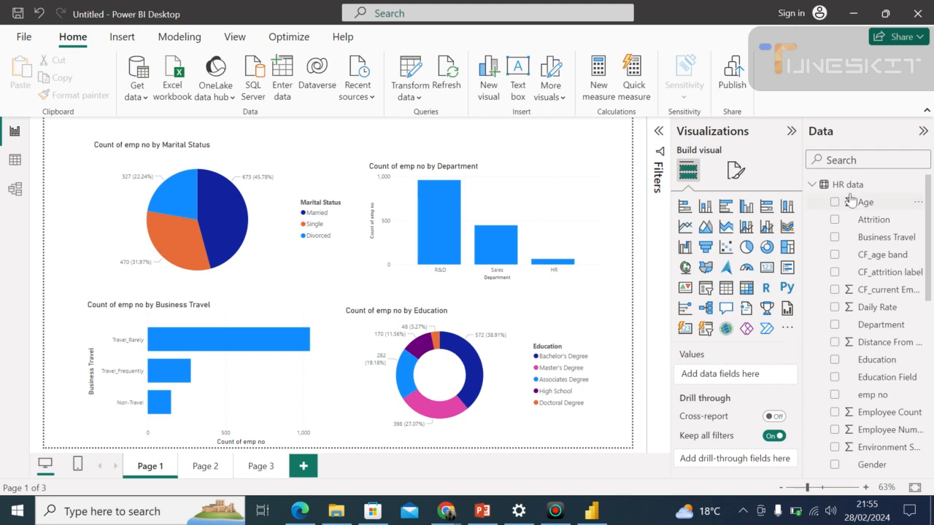
Collapse the Data pane to enlarge the canvas area, and collapse and reopen the Visualizations pane.
left_click(921, 133)
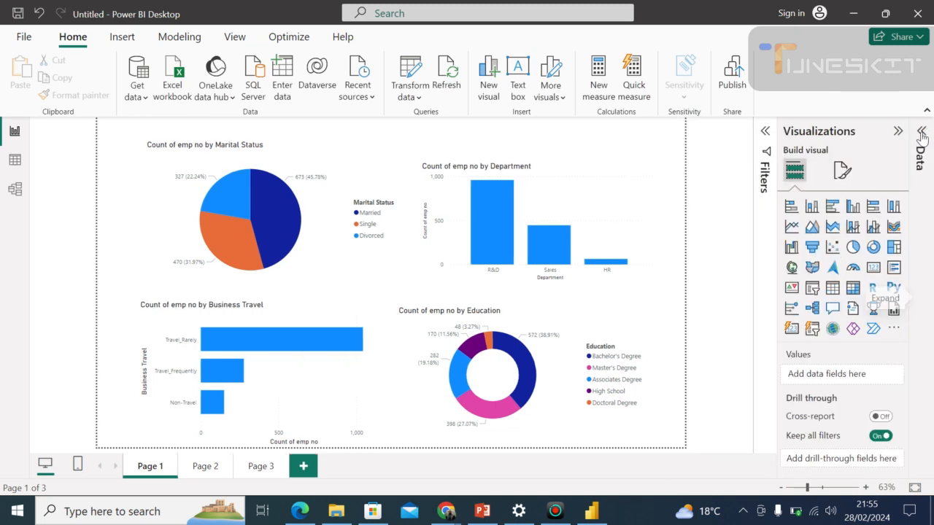
left_click(897, 132)
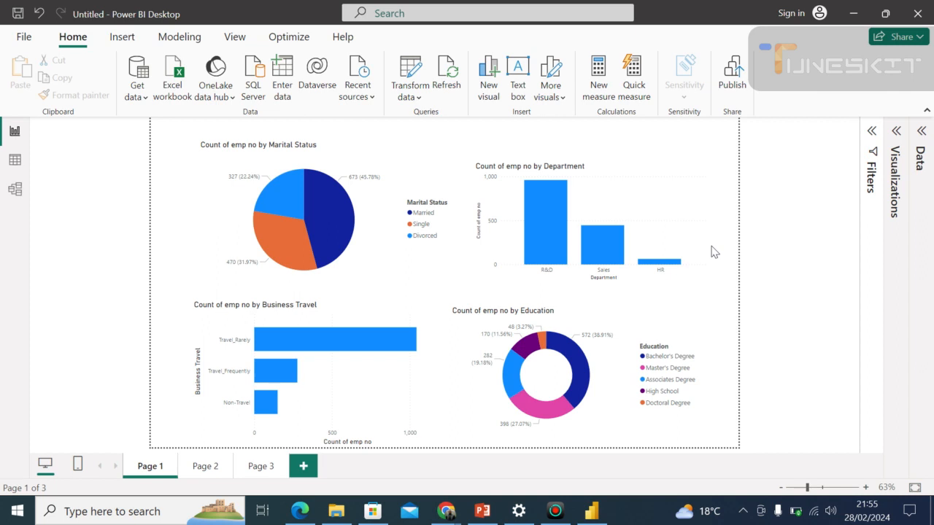
left_click(896, 132)
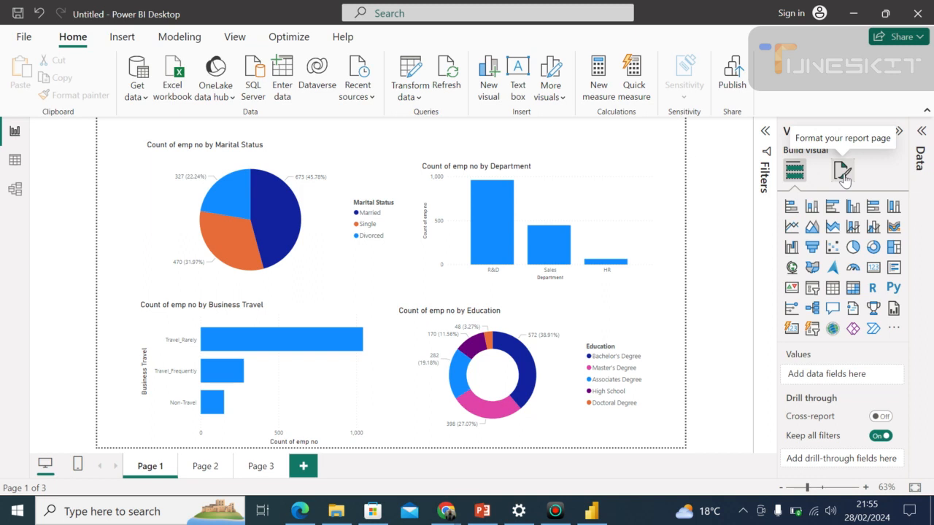
Fill the report page's canvas background with a light yellow theme colour at 64% transparency.
left_click(842, 173)
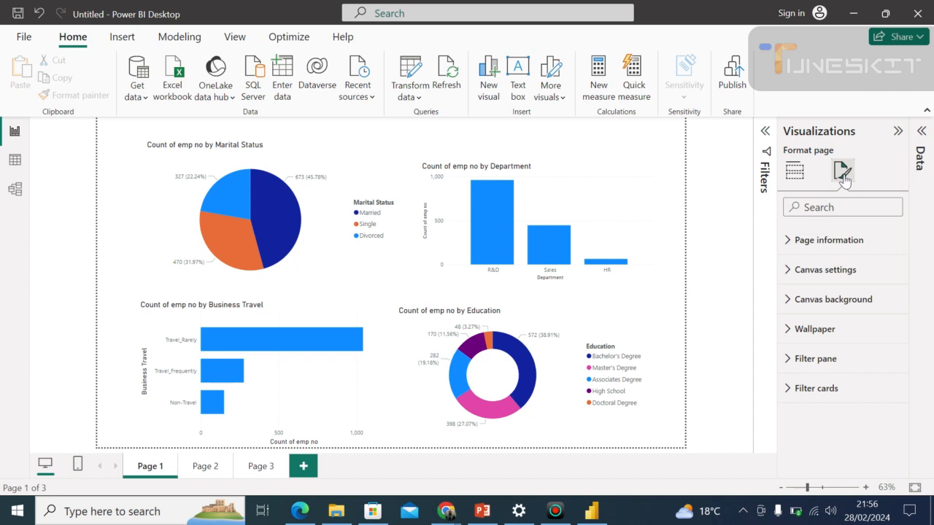
left_click(816, 308)
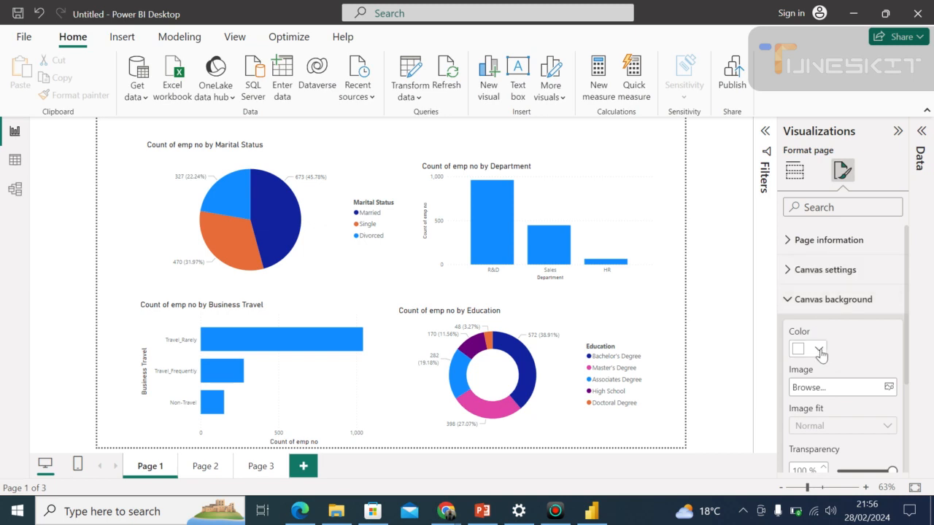
left_click(819, 350)
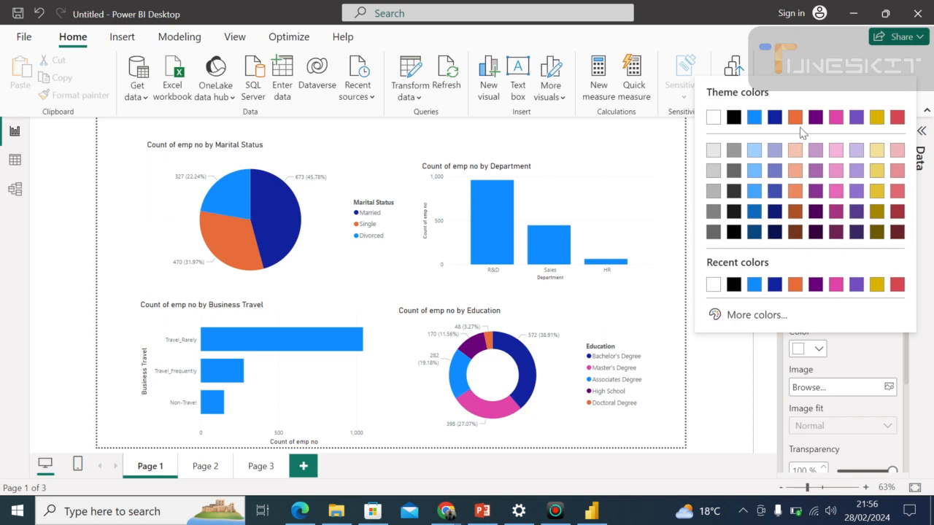
left_click(881, 173)
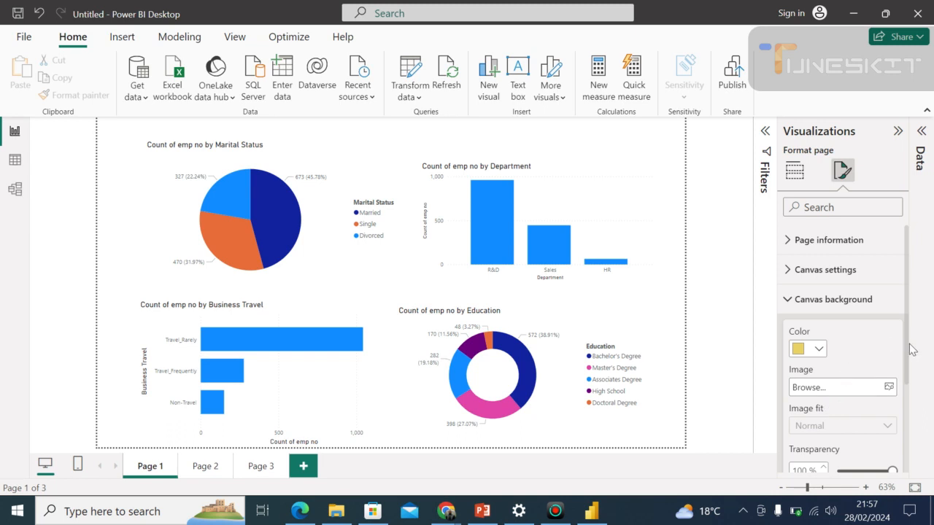
left_click_drag(905, 360, 908, 395)
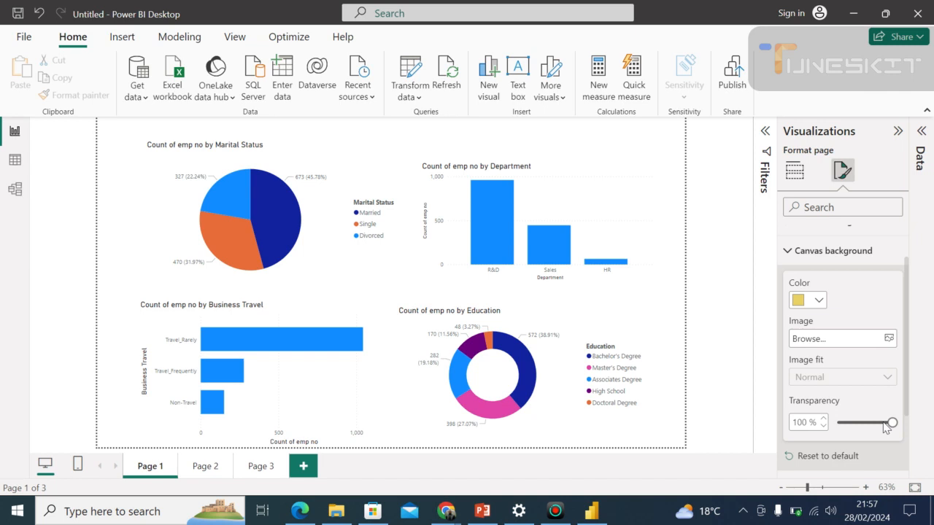
left_click_drag(891, 422, 857, 423)
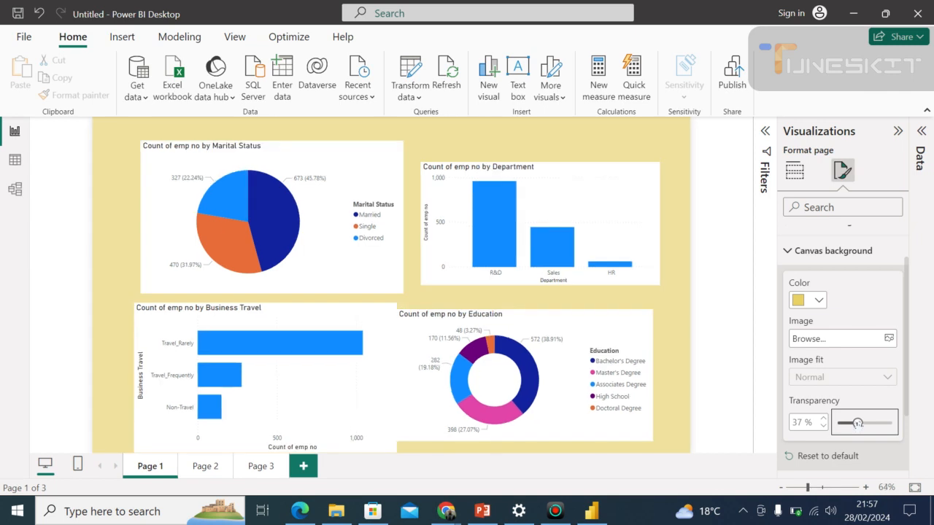
left_click_drag(857, 423, 871, 423)
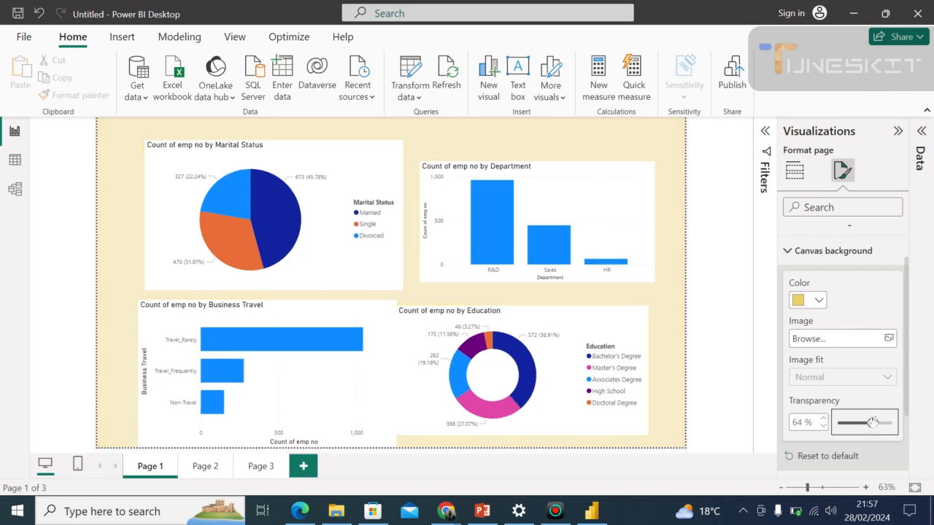
Change the canvas background colour to pink #E044A7 and set its transparency to 35%.
left_click(819, 300)
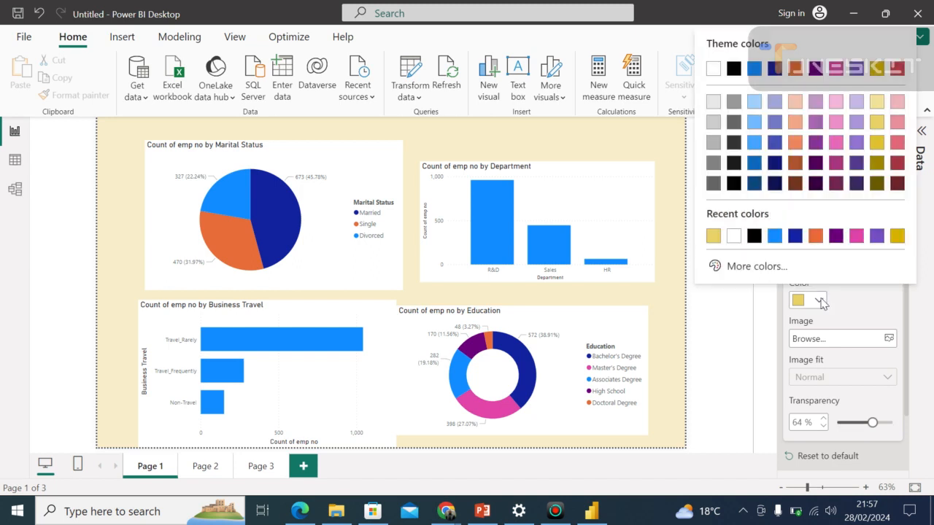
left_click(856, 235)
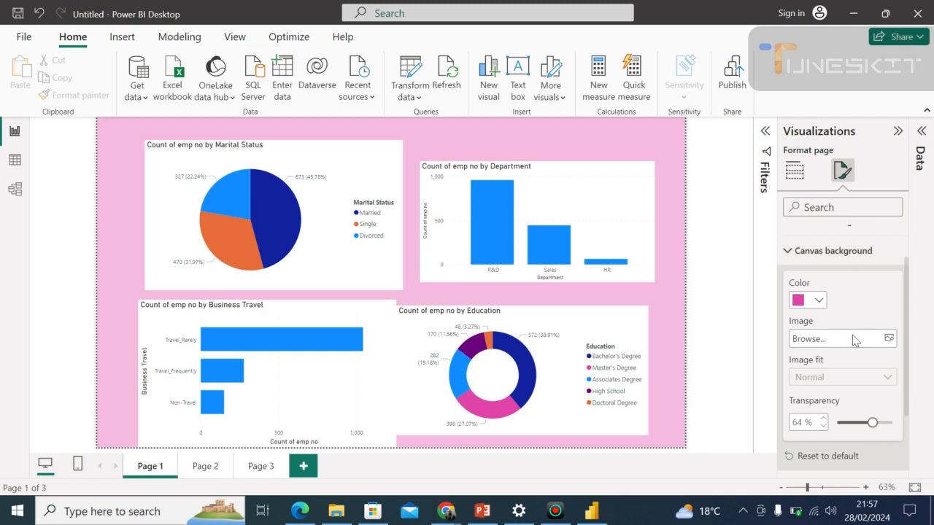
left_click_drag(872, 422, 846, 423)
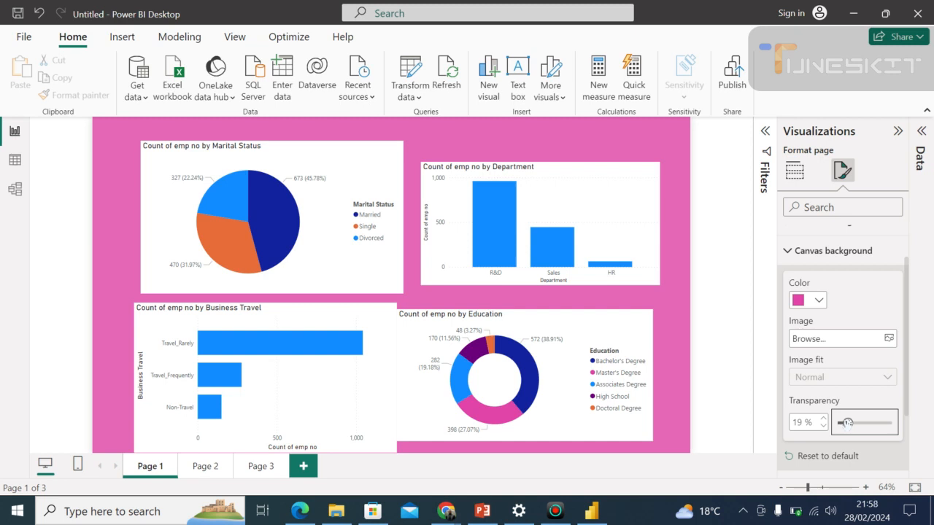
left_click_drag(847, 423, 896, 422)
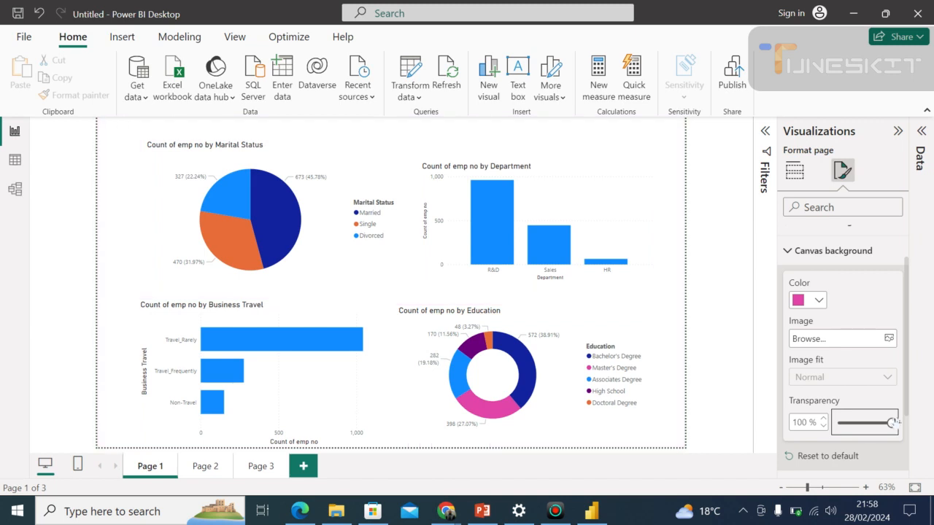
left_click_drag(896, 422, 856, 422)
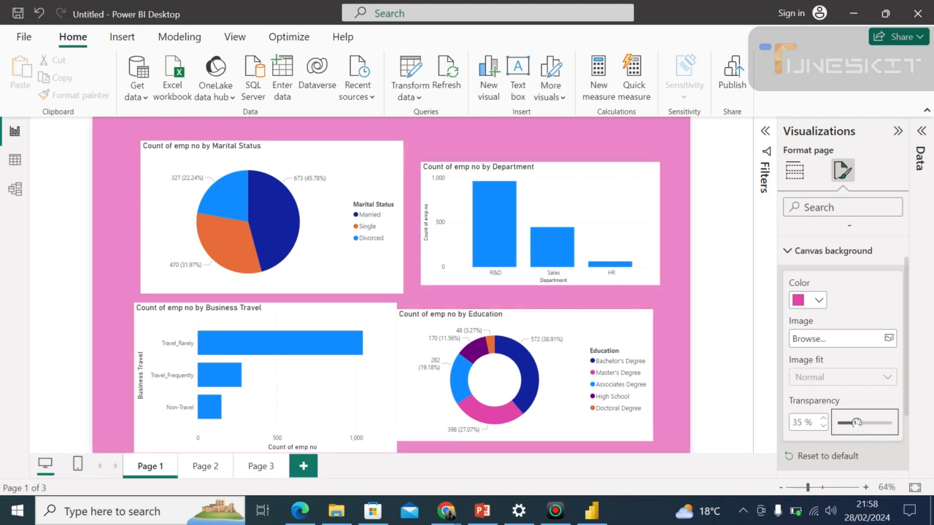
Pull in the education donut chart's left edge to separate it from the business travel chart, and extend its right edge to match the department chart.
left_click(663, 326)
left_click(389, 322)
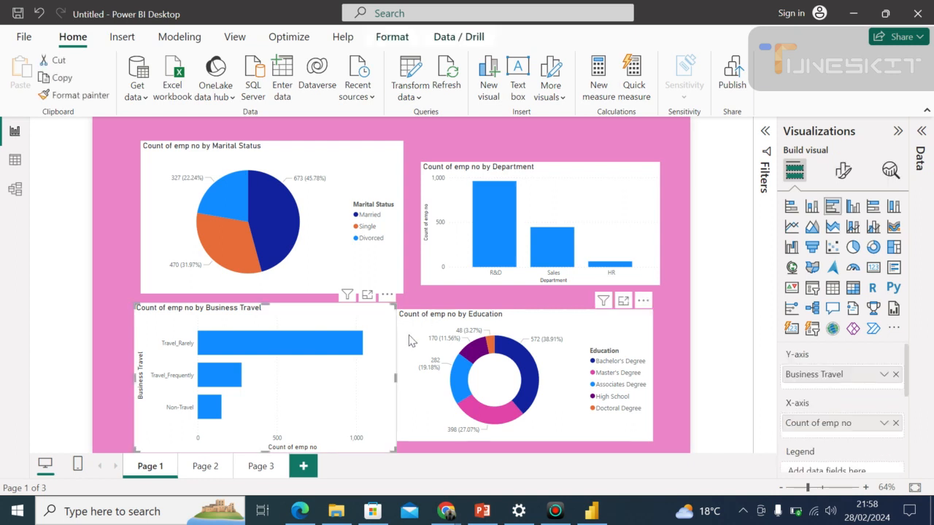
left_click(399, 384)
left_click_drag(397, 376, 414, 375)
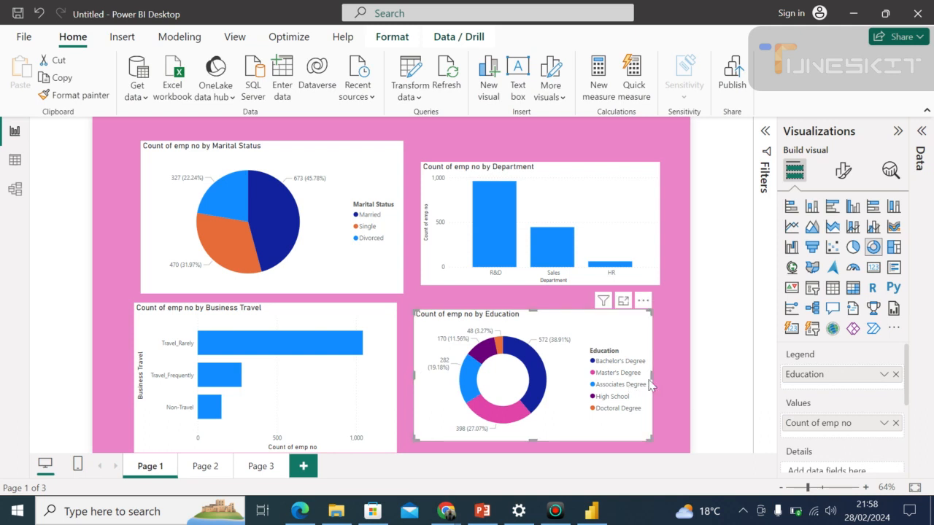
left_click_drag(654, 376, 660, 382)
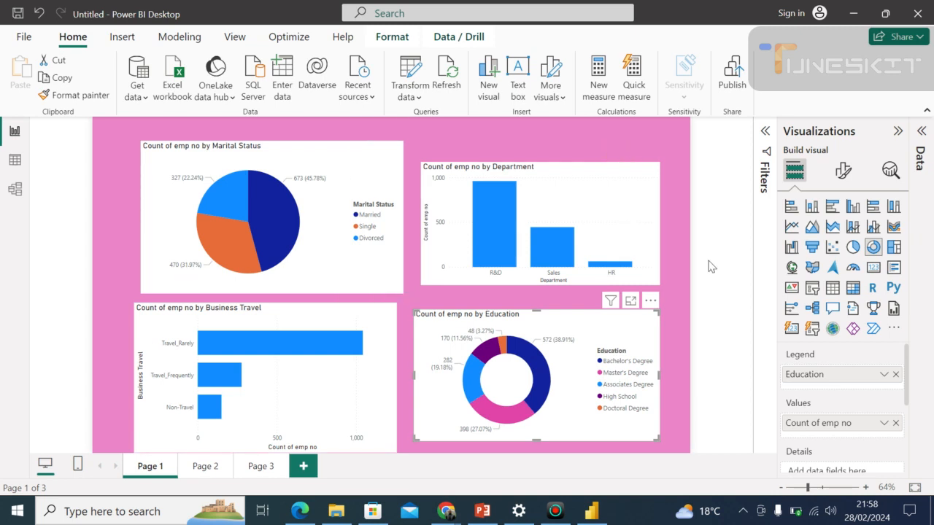
left_click(705, 220)
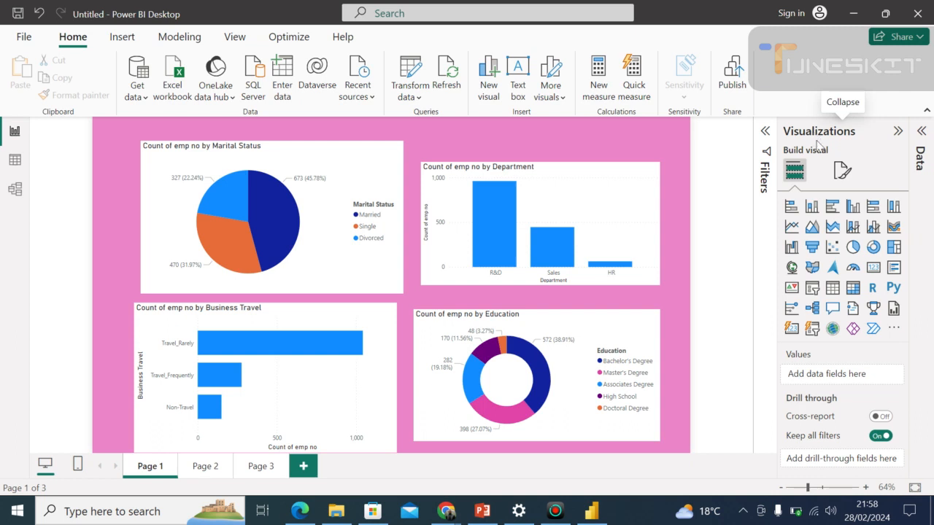
Review the page's canvas background formatting options once more without changing them.
left_click(840, 173)
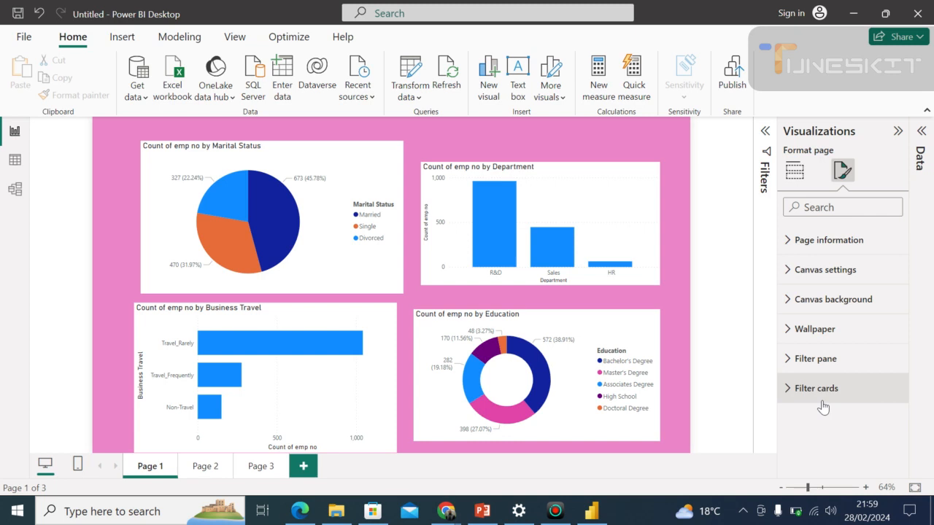
left_click(827, 302)
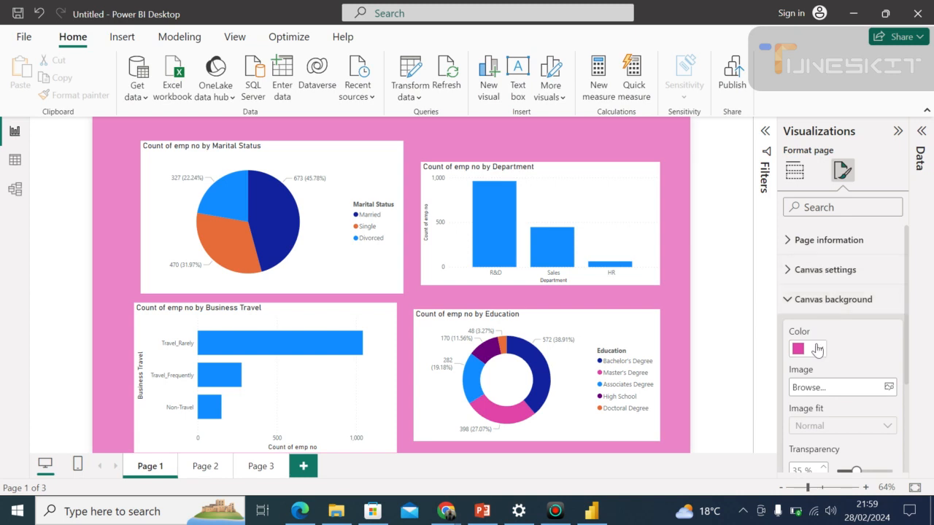
left_click(676, 323)
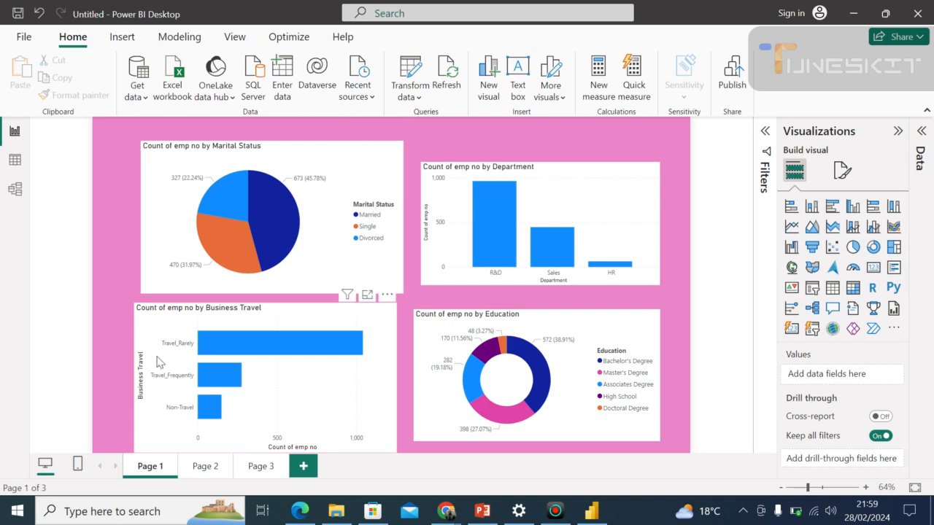
Shorten the business travel bar chart from its lower edge to line up with the bottom of the education donut chart.
left_click(356, 417)
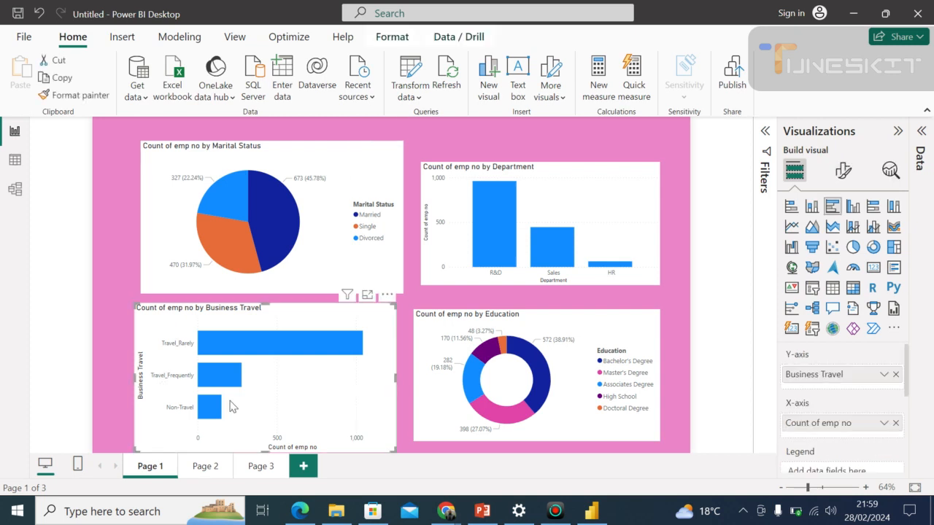
mouse_move(264, 452)
left_mouse_down()
mouse_move(267, 431)
mouse_move(269, 442)
left_mouse_up()
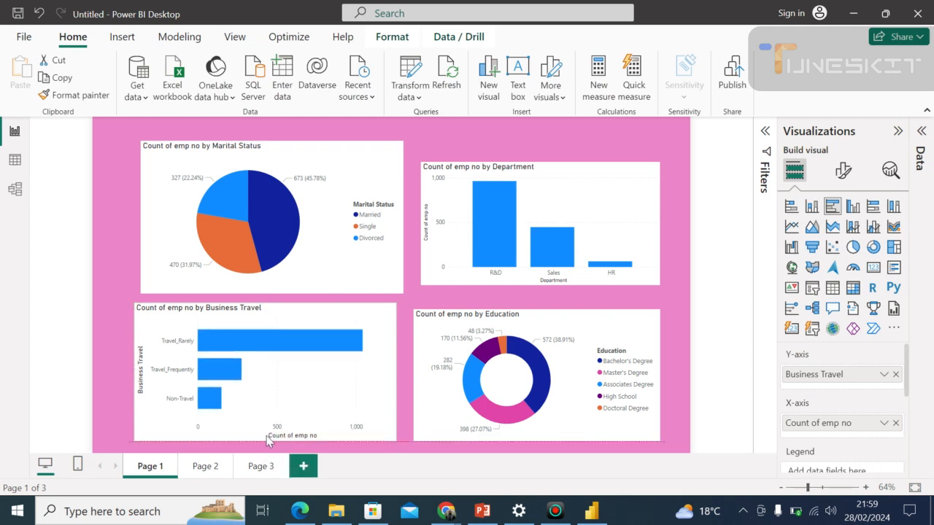
left_click(396, 374)
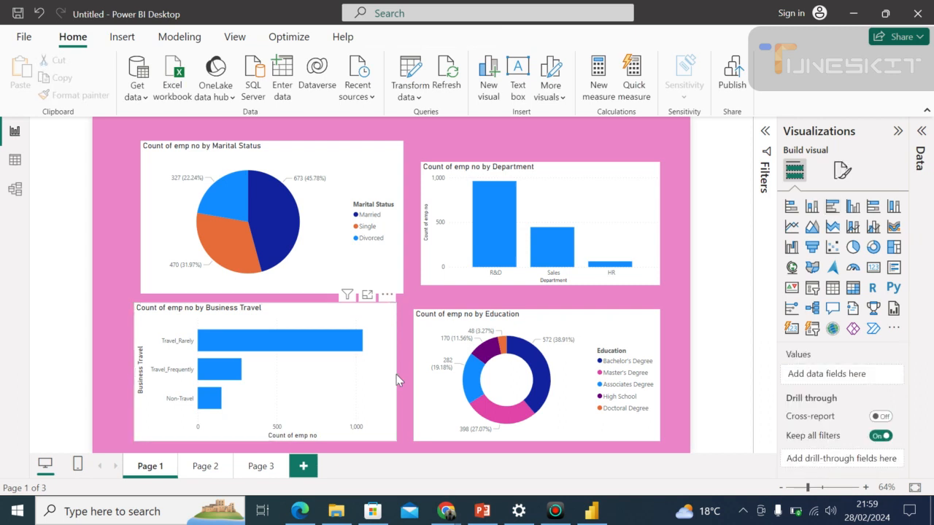
left_click(397, 373)
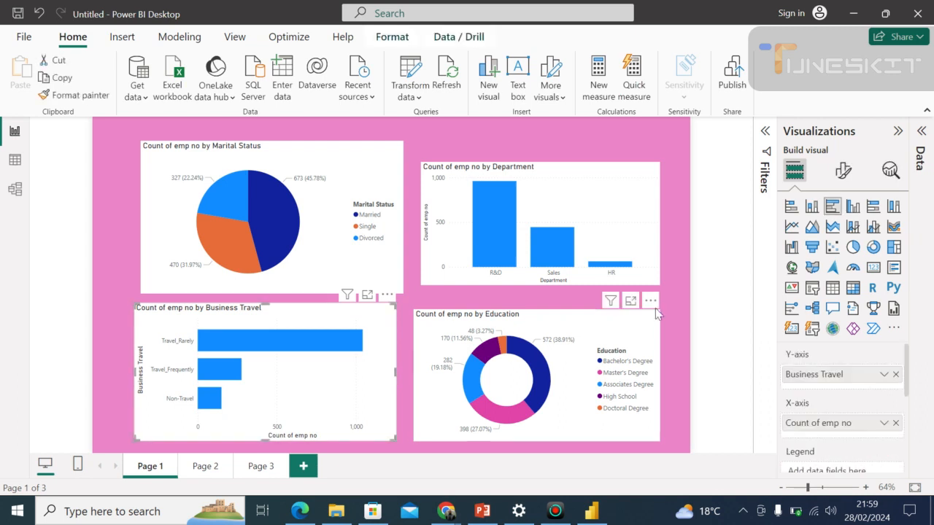
left_click(674, 329)
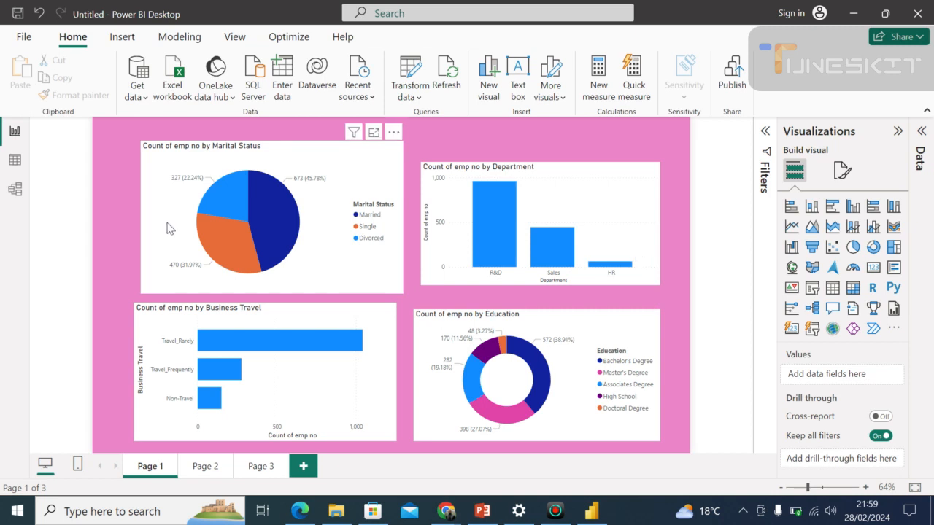
Shorten the marital status pie chart from its lower edge and extend the department column chart upward so their tops and bottoms align.
left_click(239, 270)
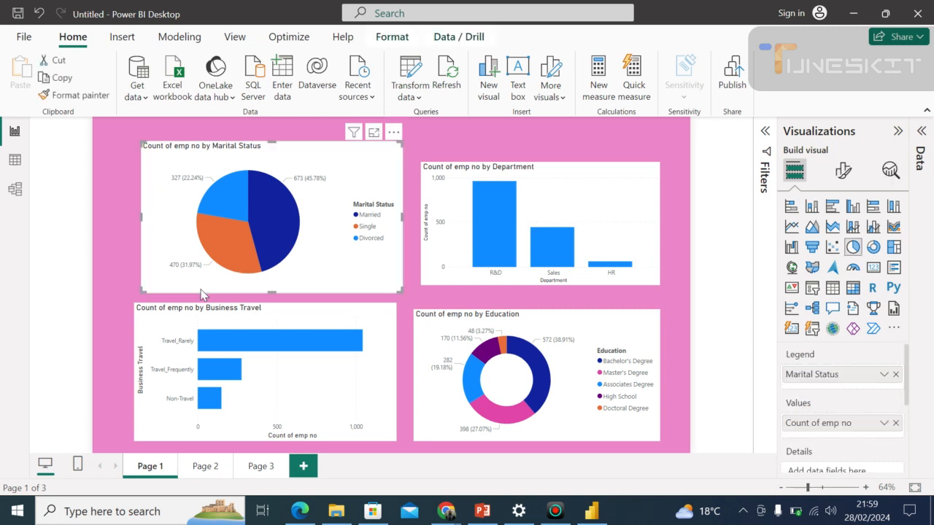
left_click_drag(270, 289, 257, 284)
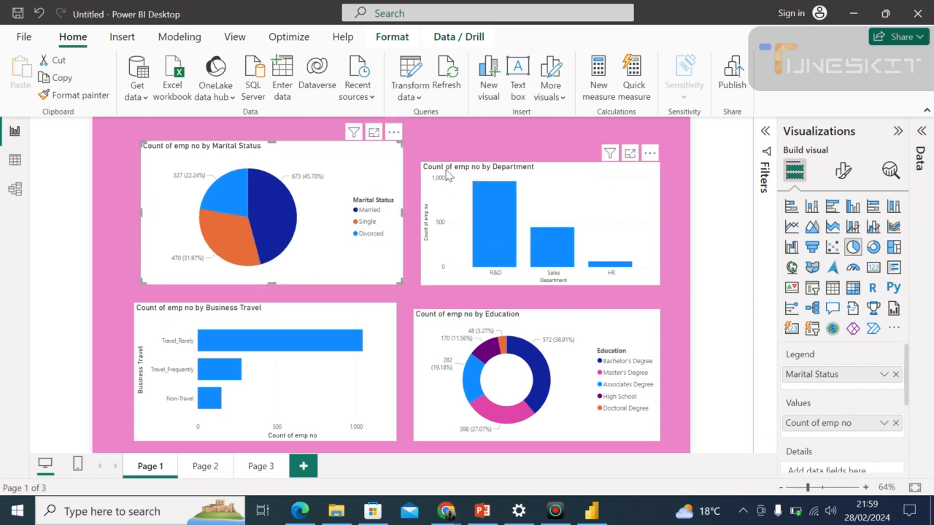
left_click(447, 176)
left_click_drag(538, 162, 537, 145)
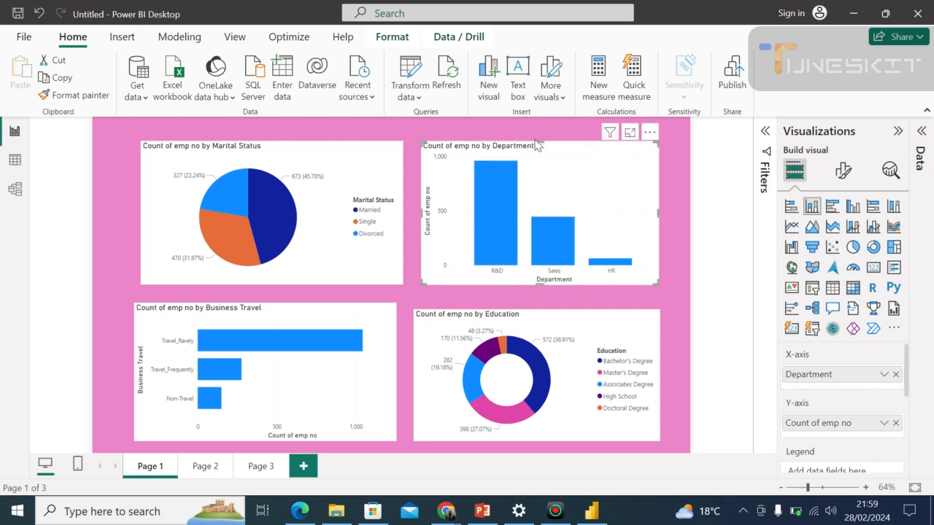
Move the education donut chart slightly up and to the right so its top aligns with the business travel chart.
left_click(409, 326)
left_click(416, 323)
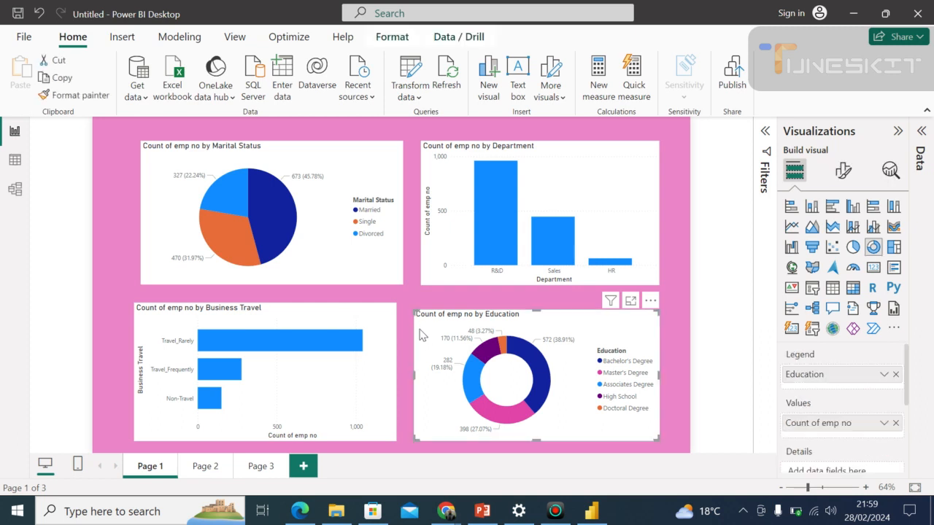
left_click_drag(418, 327, 427, 327)
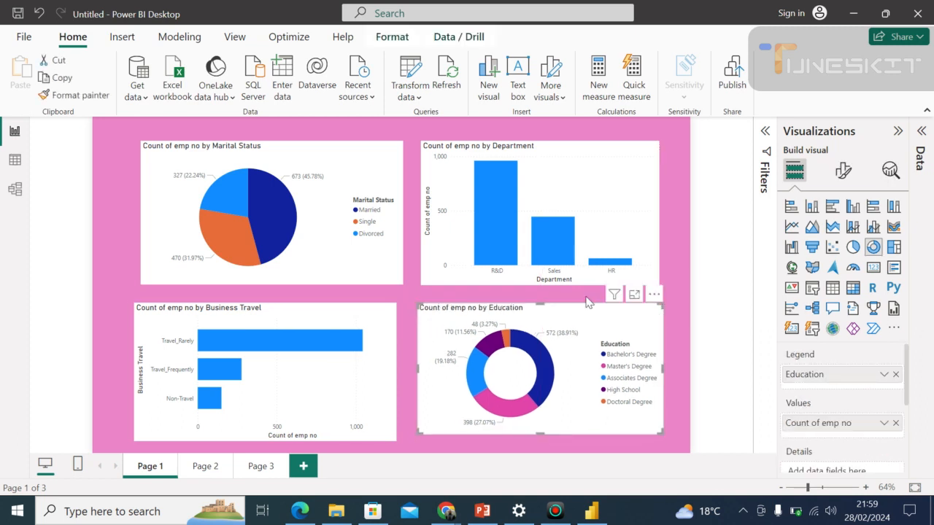
left_click(689, 336)
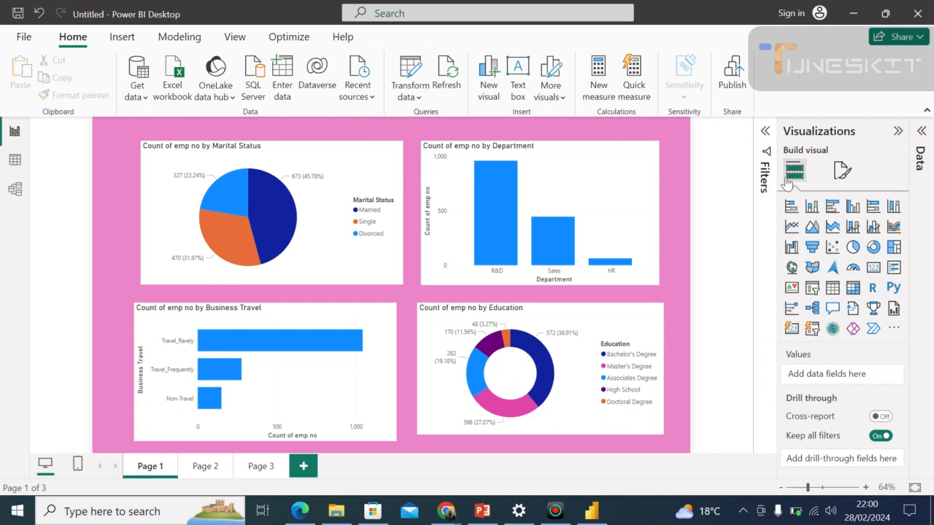
Browse the Pictures folder for a canvas background image and close the file picker without choosing one.
left_click(841, 175)
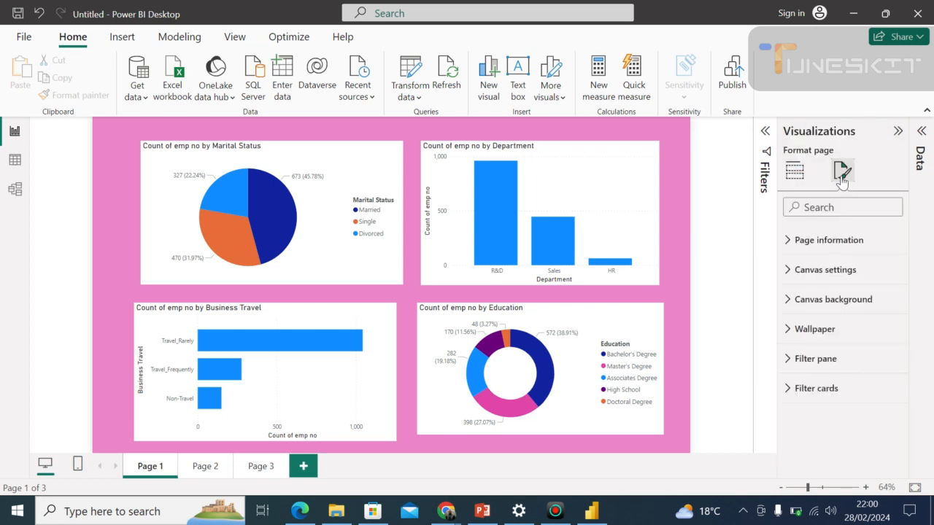
left_click(826, 300)
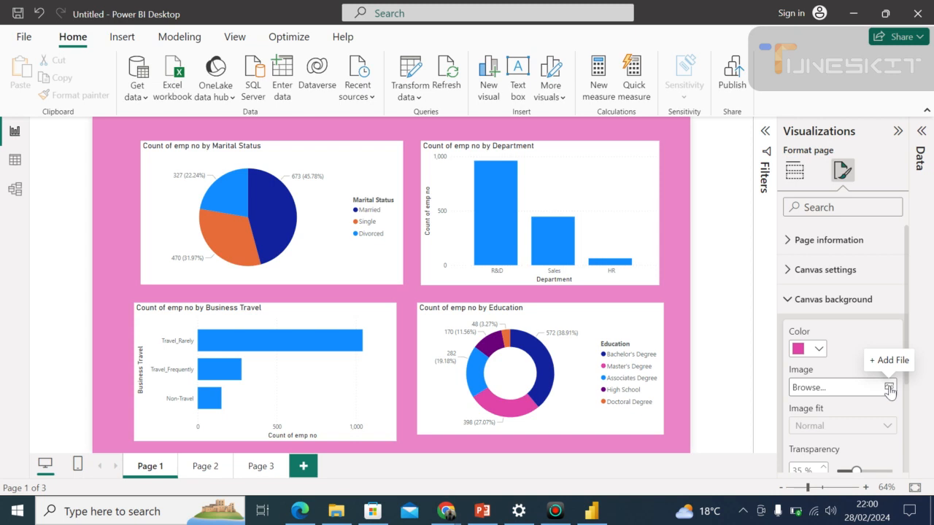
left_click(888, 387)
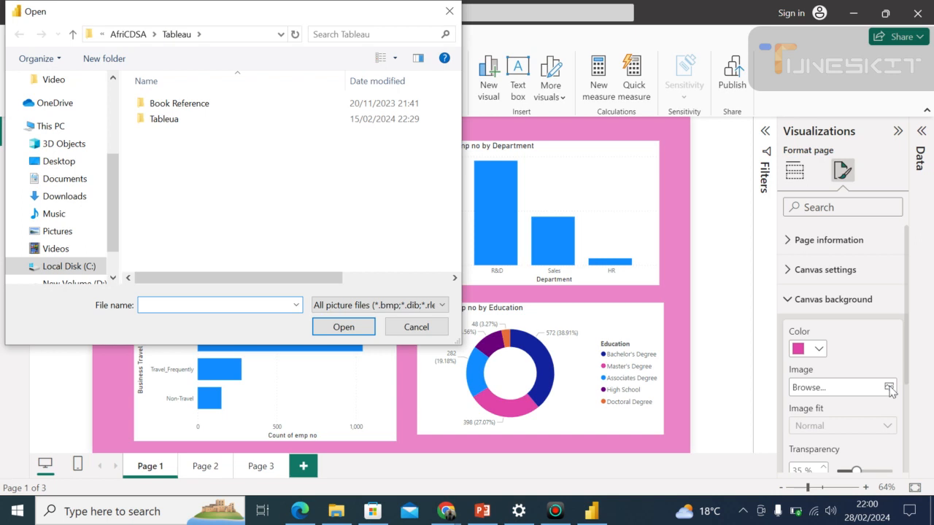
left_click(73, 232)
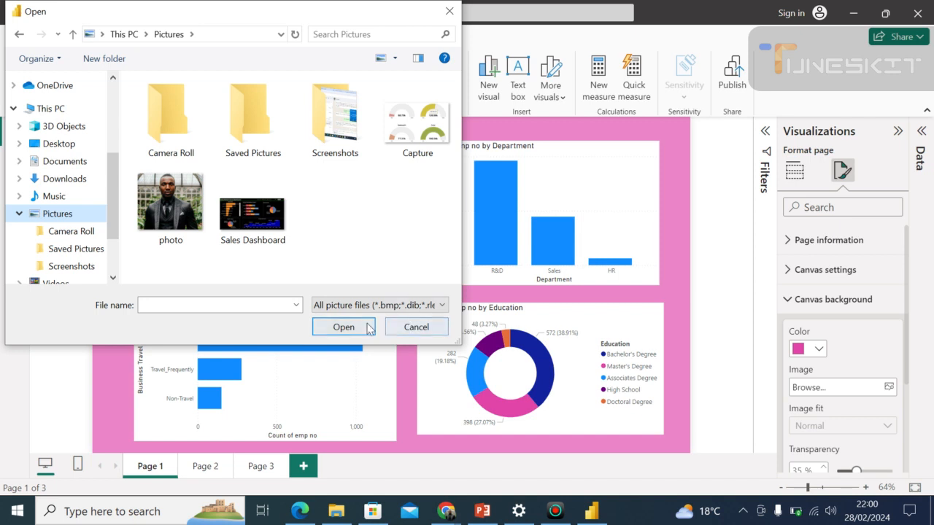
left_click(450, 12)
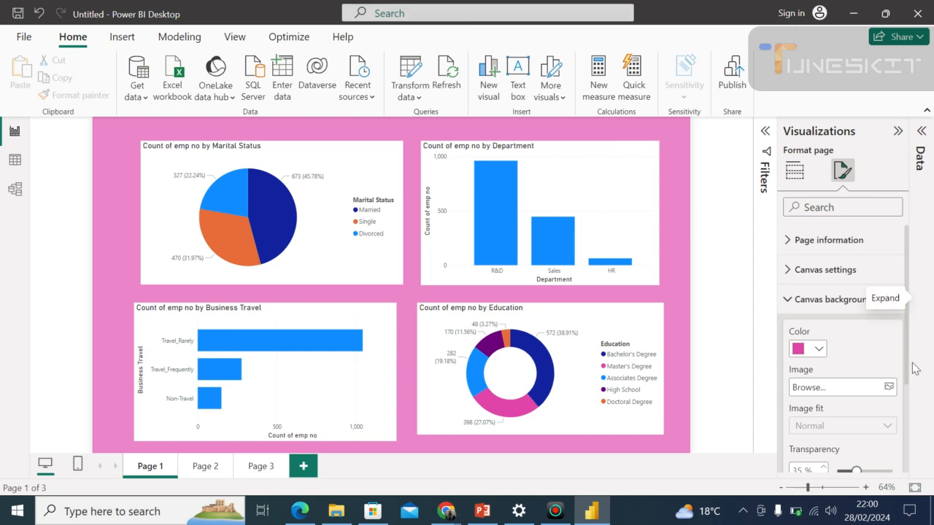
Try dark blue #12239E as the page's wallpaper color and restore the wallpaper to white.
left_click_drag(909, 369, 913, 445)
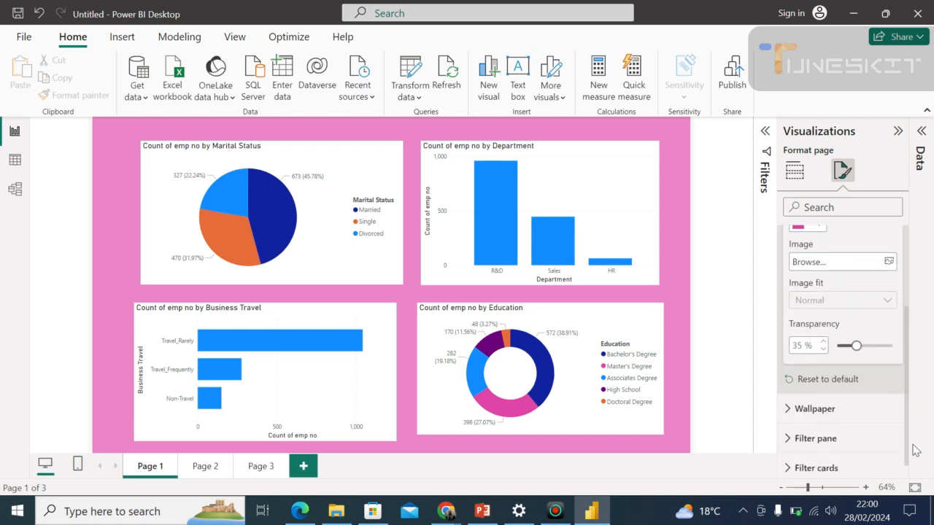
left_click(843, 411)
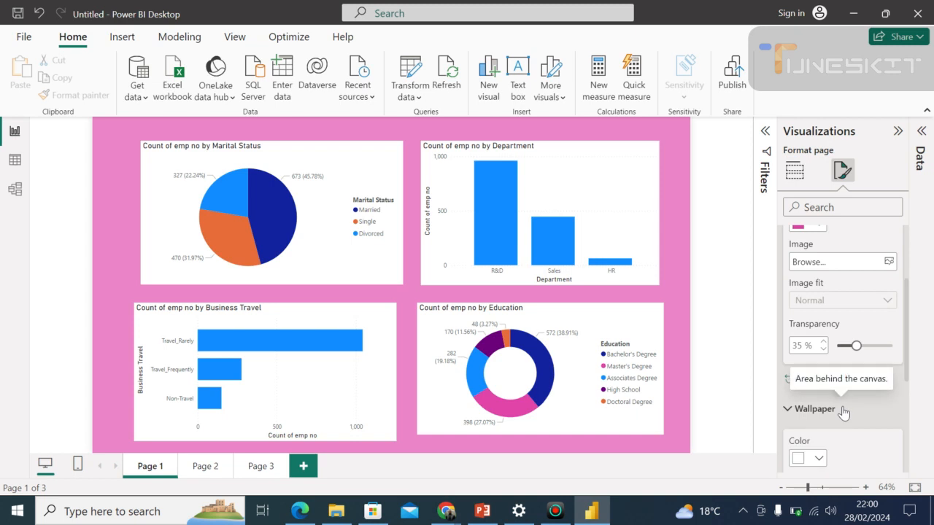
scroll(911, 392, "down", 2)
scroll(911, 394, "down", 2)
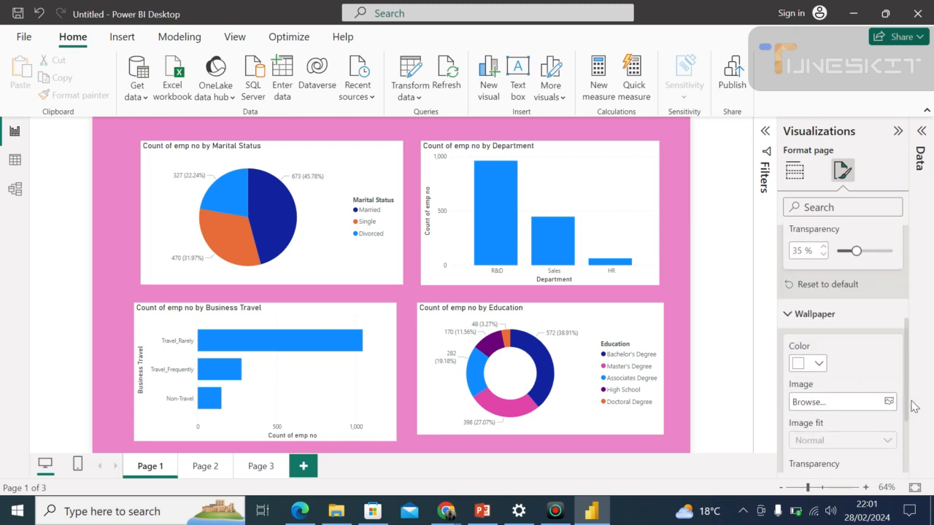
left_click(819, 363)
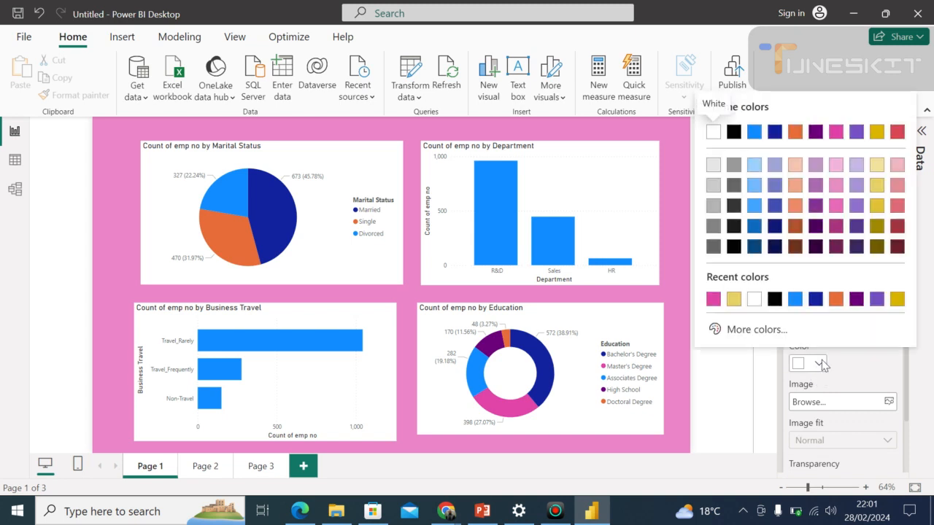
left_click(815, 299)
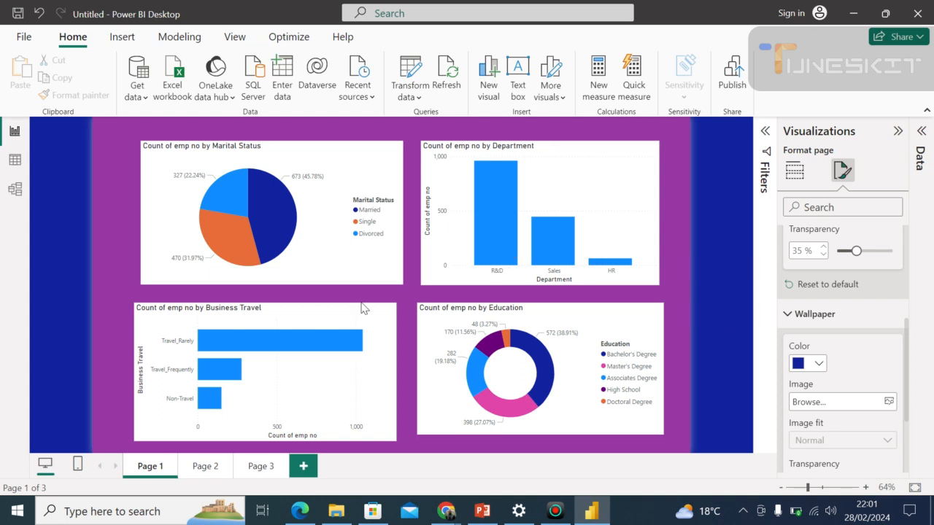
left_click(817, 363)
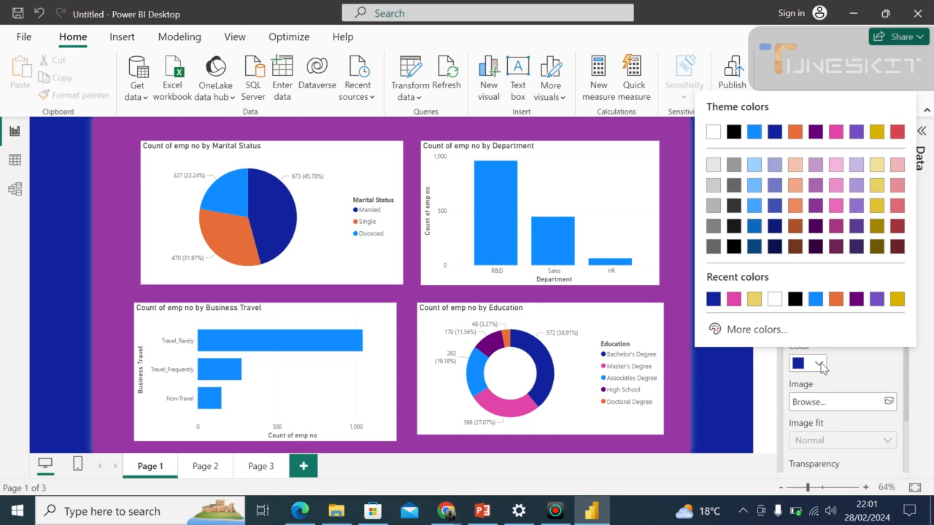
left_click(771, 301)
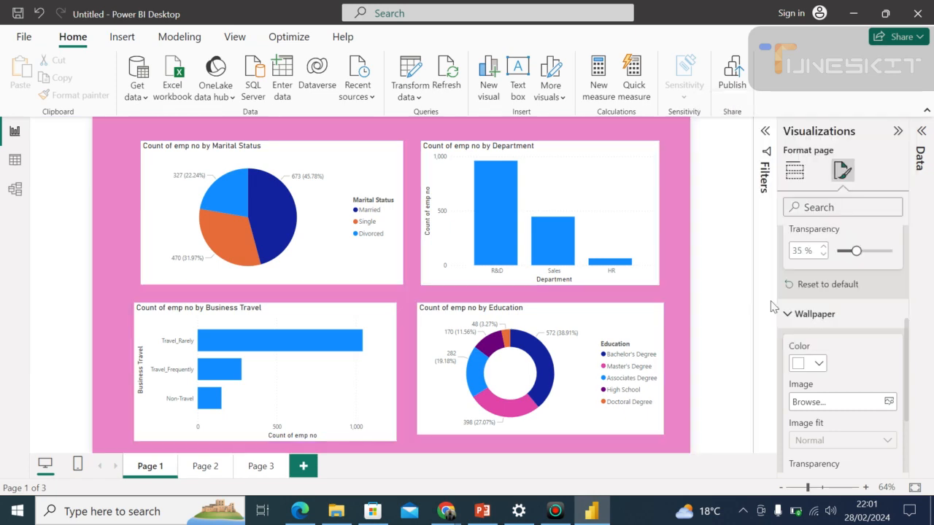
Browse the Pictures folder for a wallpaper image and close the file picker without choosing one.
left_click(887, 402)
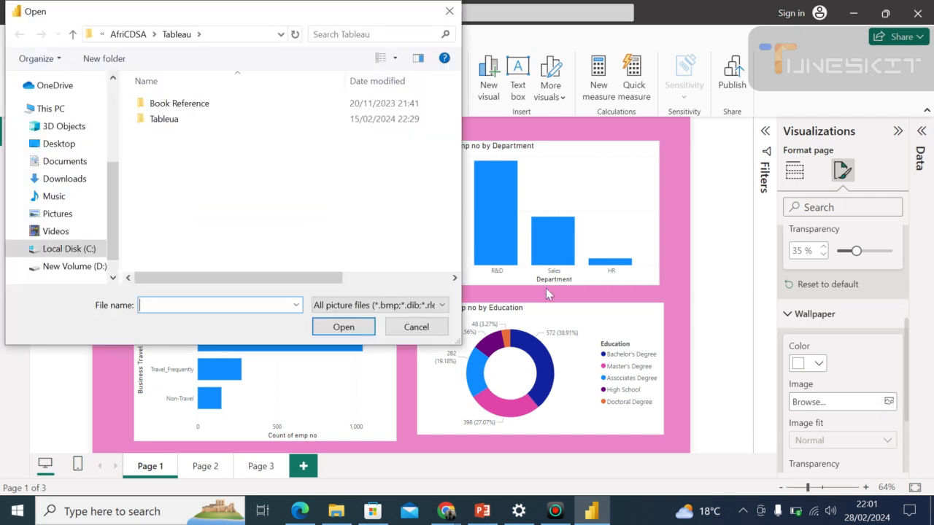
left_click(58, 214)
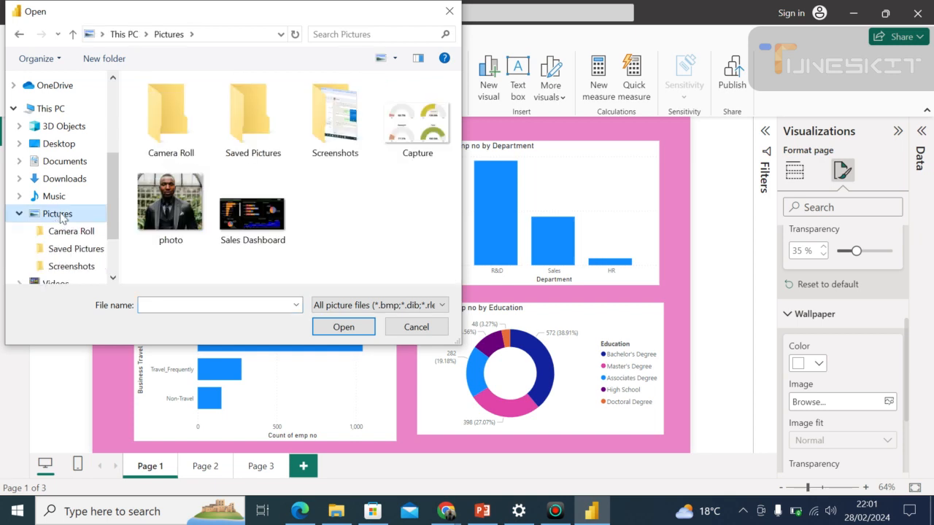
left_click(416, 328)
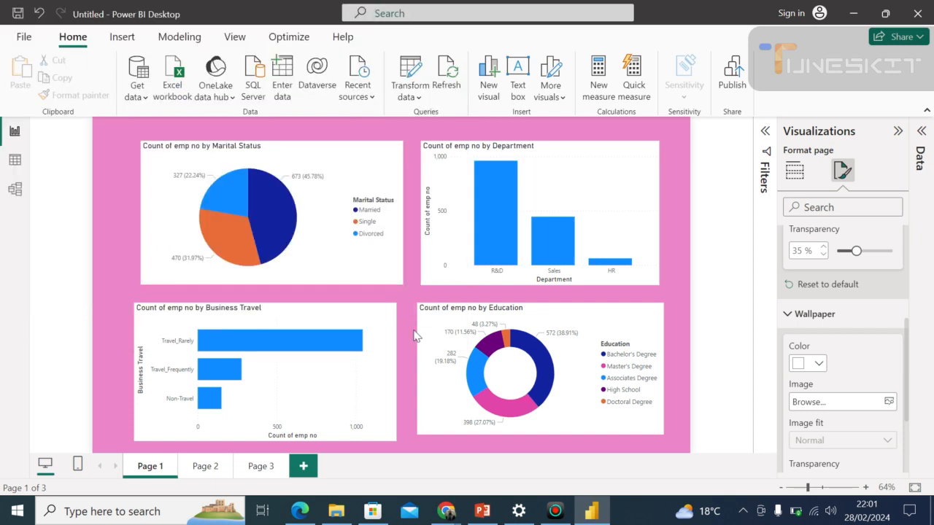
left_click(703, 374)
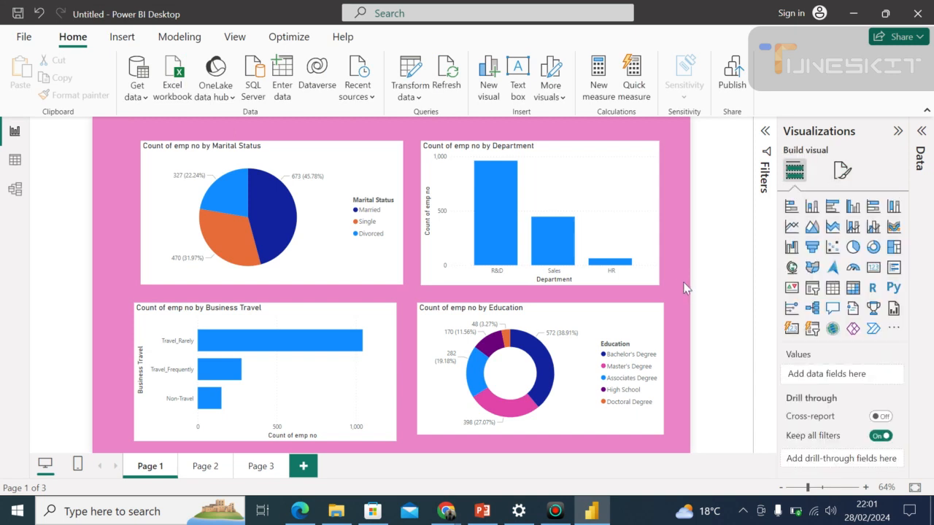
Change the report page's canvas type to Custom and set its height to 726 px.
left_click(841, 173)
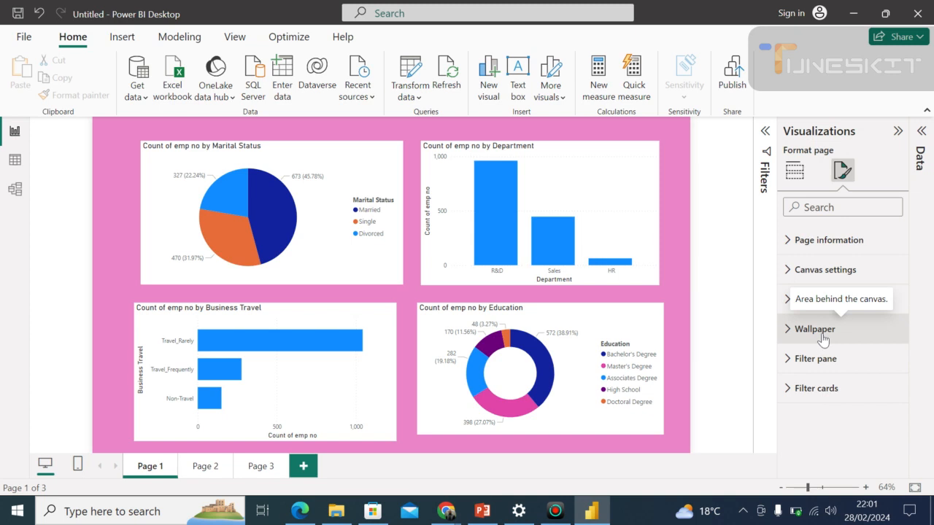
left_click(837, 274)
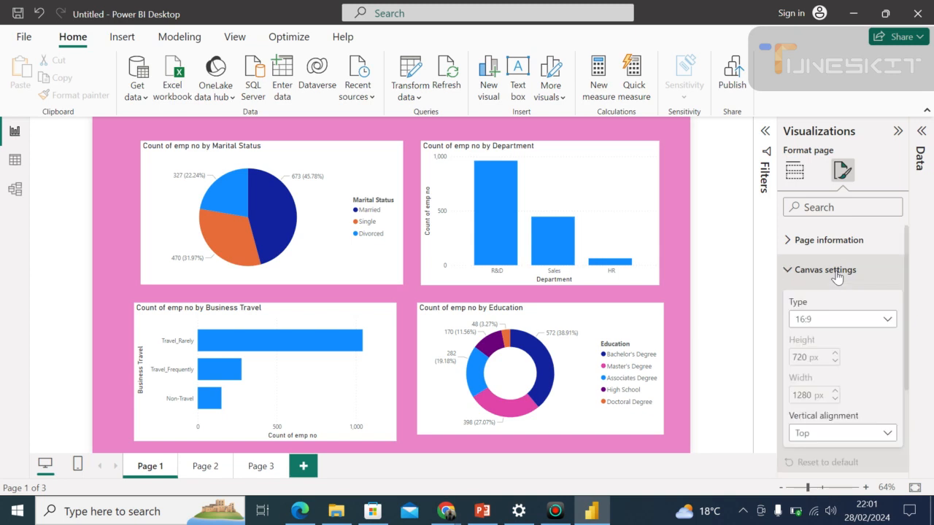
left_click(886, 323)
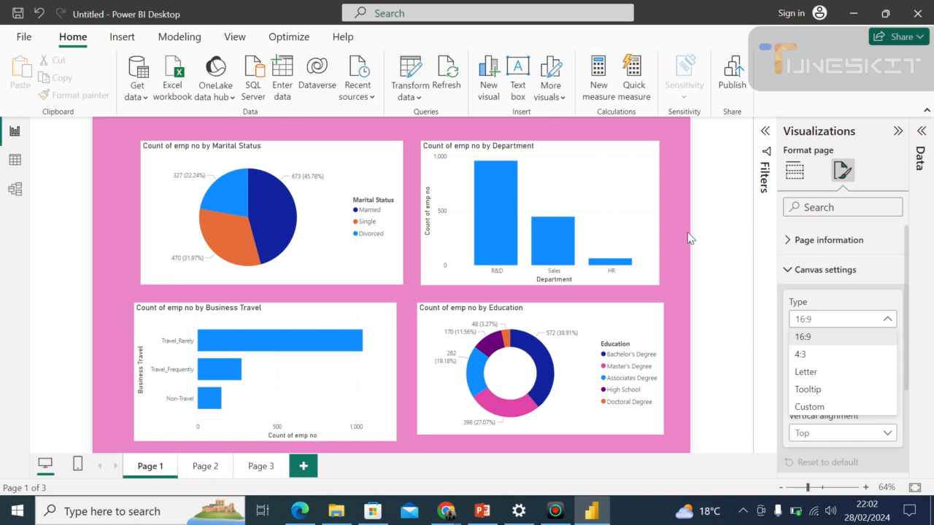
left_click(662, 338)
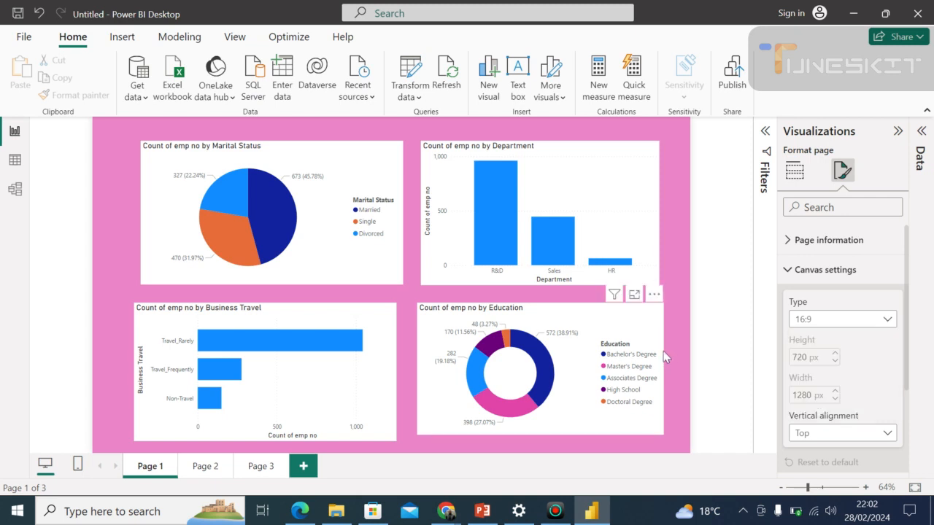
left_click(889, 323)
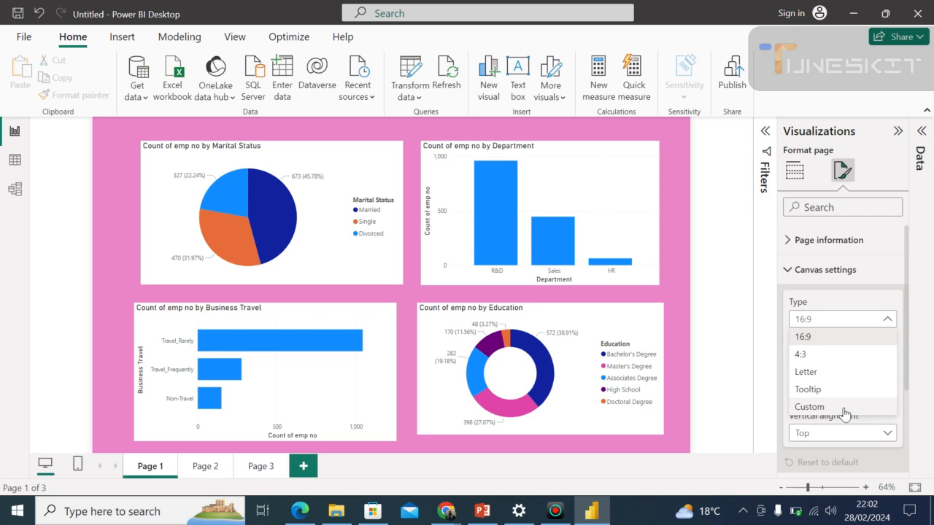
left_click(810, 407)
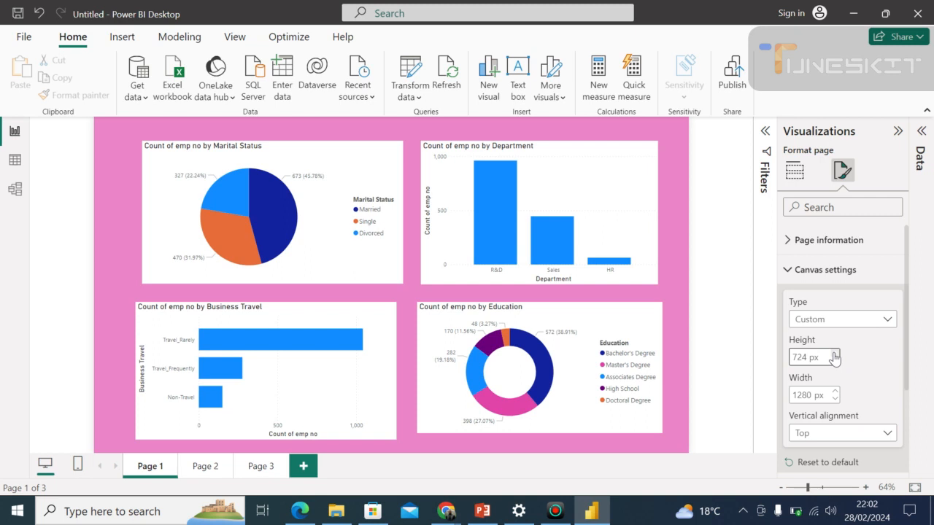
Increase the custom canvas width to 1800 px.
left_click(837, 393)
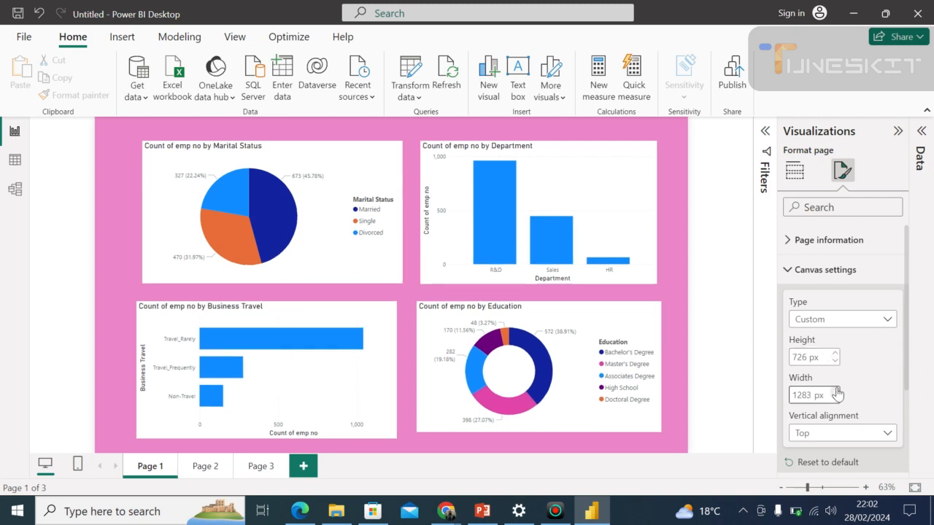
left_click(836, 390)
left_click(836, 390)
left_click(836, 392)
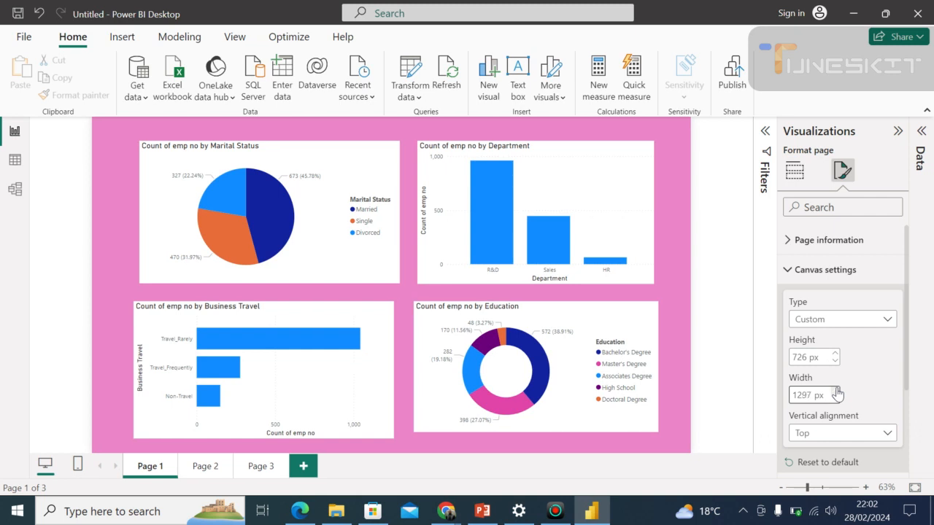
left_click(836, 392)
left_click(811, 391)
key("BackSpace")
key("BackSpace")
key("BackSpace")
type("8")
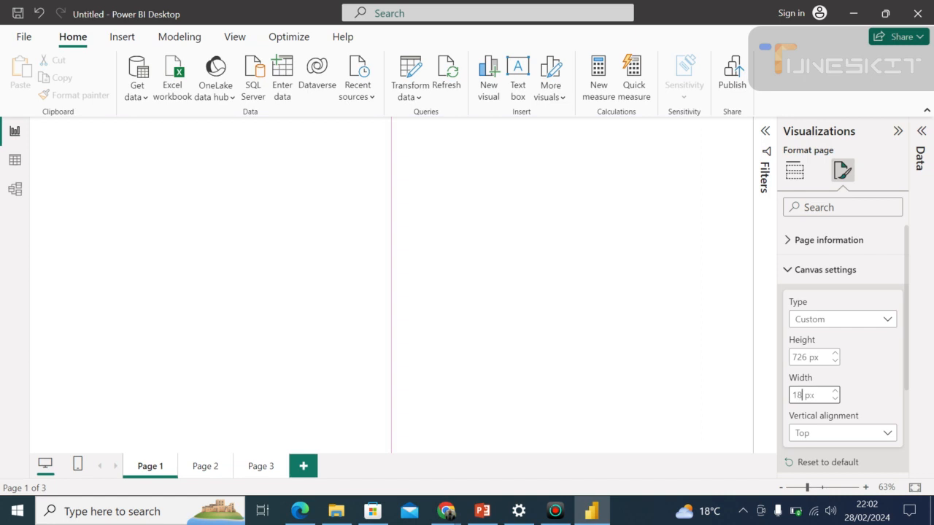
type("00")
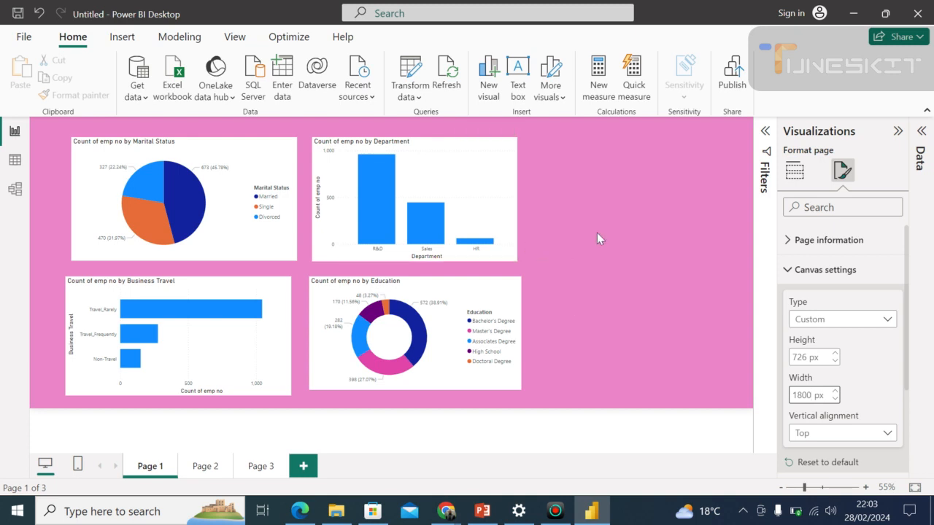
Set the custom canvas width to 1500 px.
key("BackSpace")
key("BackSpace")
key("BackSpace")
type("5000")
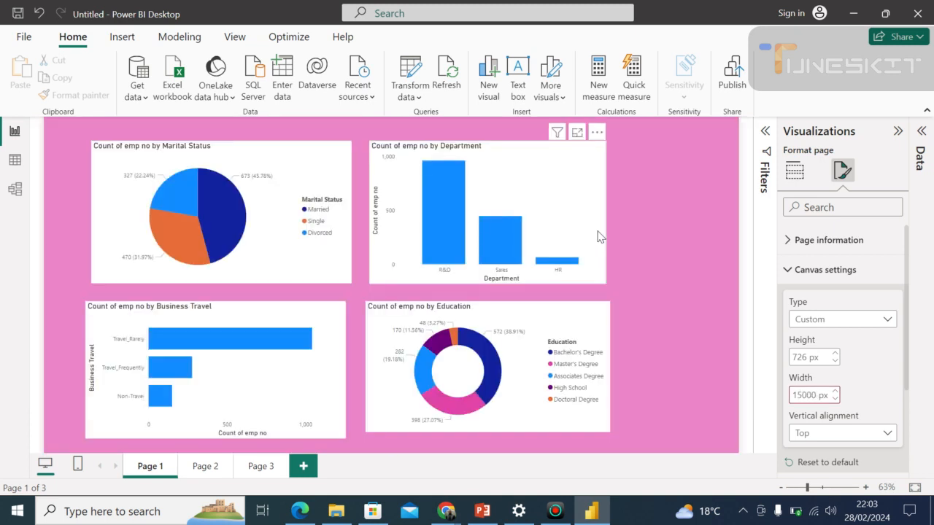
key("BackSpace")
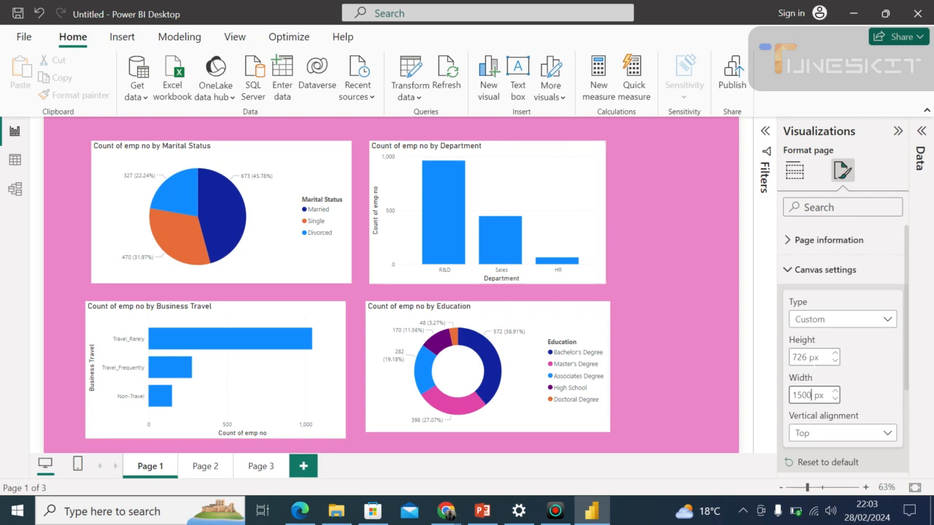
Set the custom canvas height to 900 px.
key("shift+Tab")
key("BackSpace")
type("900")
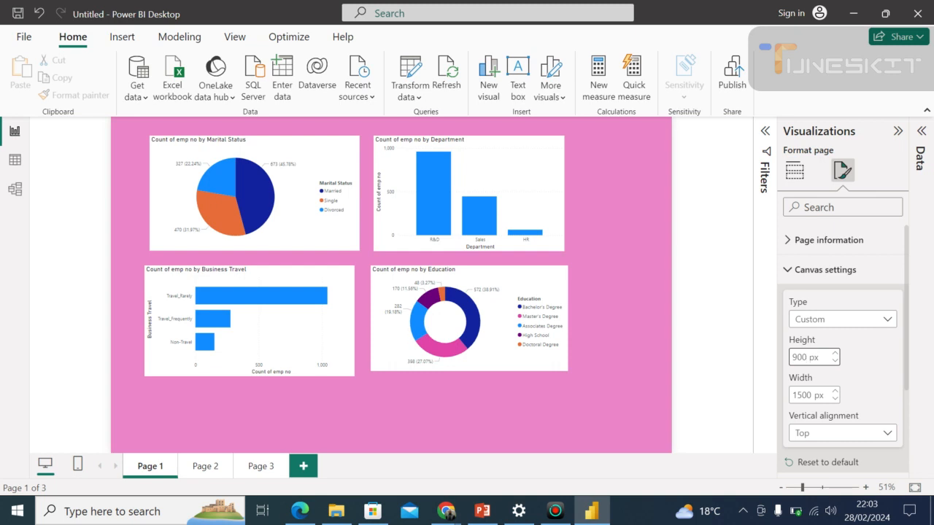
Set the custom canvas height to 750 px.
key("BackSpace")
key("BackSpace")
key("BackSpace")
type("750")
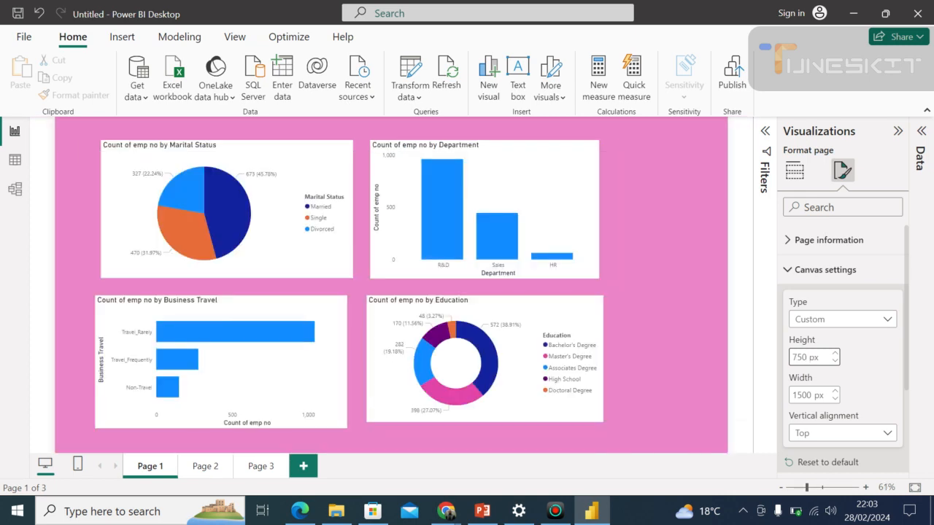
left_click(669, 275)
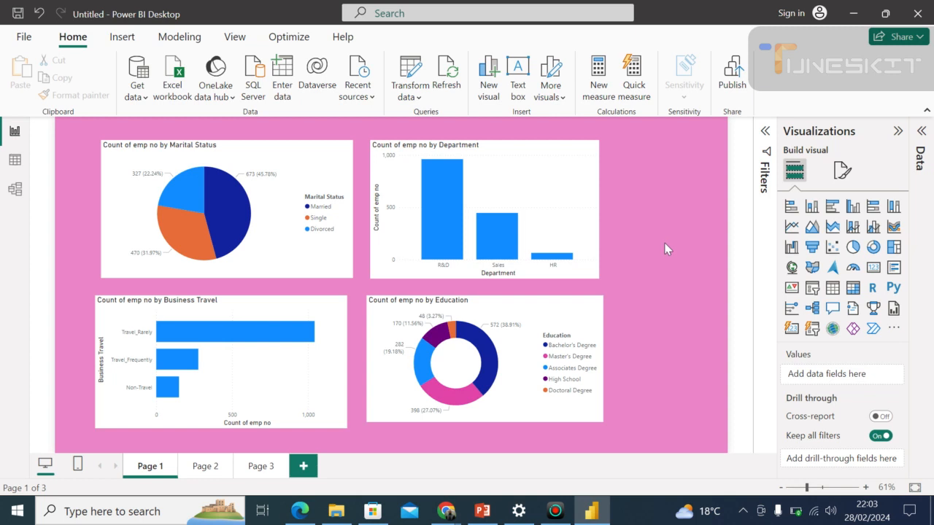
left_click(555, 176)
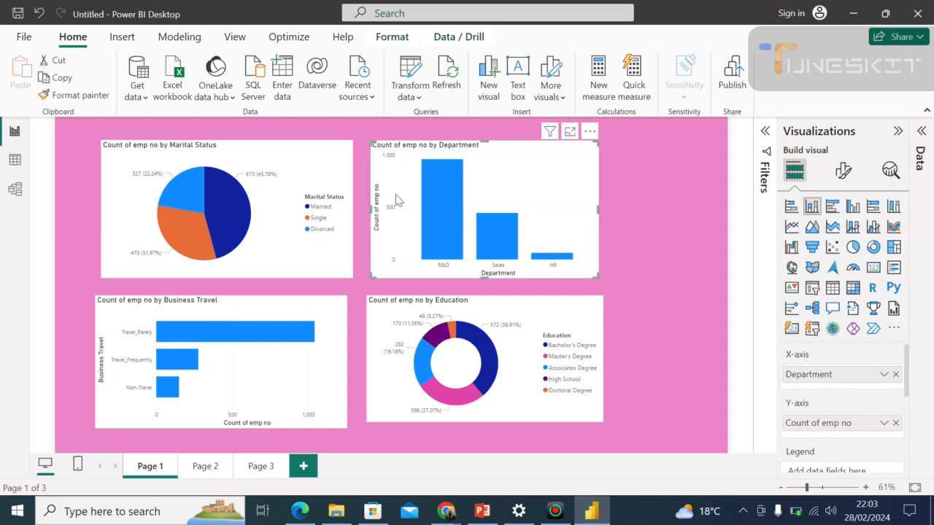
left_click(304, 268)
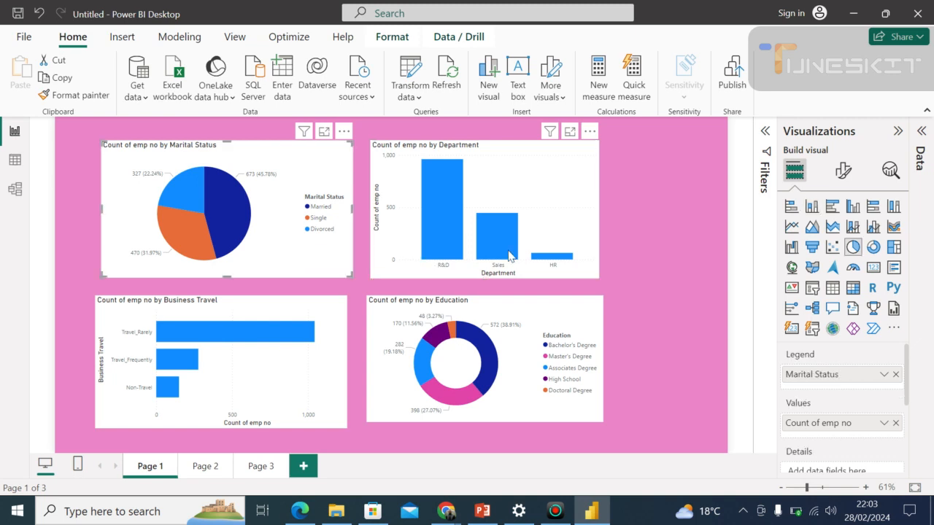
left_click(537, 193)
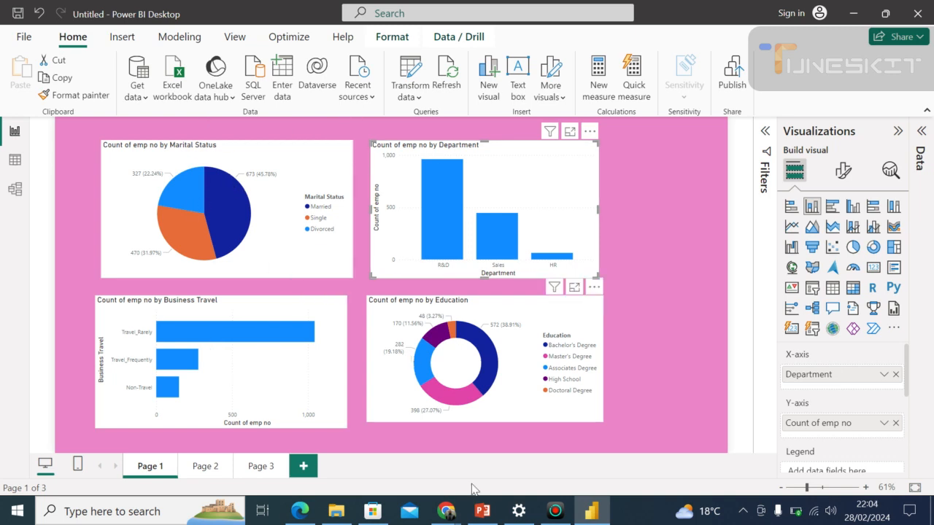
Switch to the Google Meet call and admit the participant who is waiting to join.
mouse_move(446, 517)
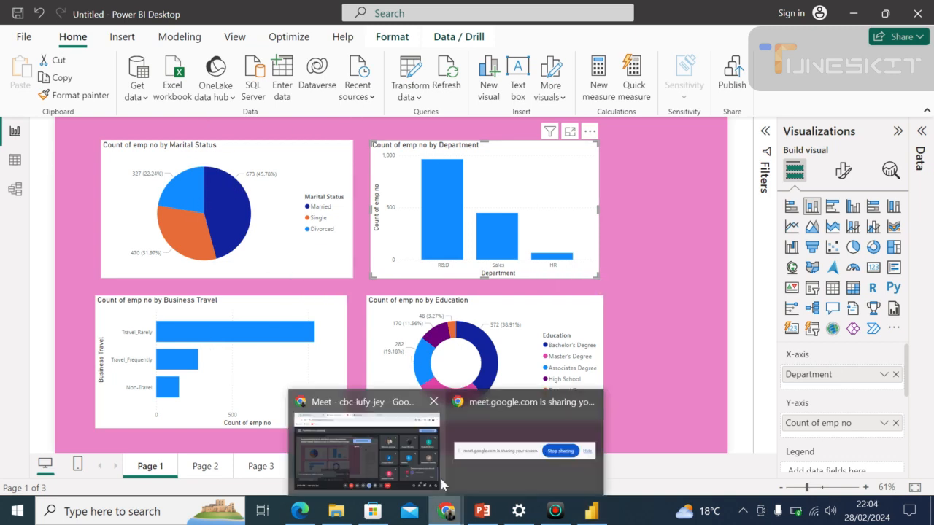
left_click(410, 483)
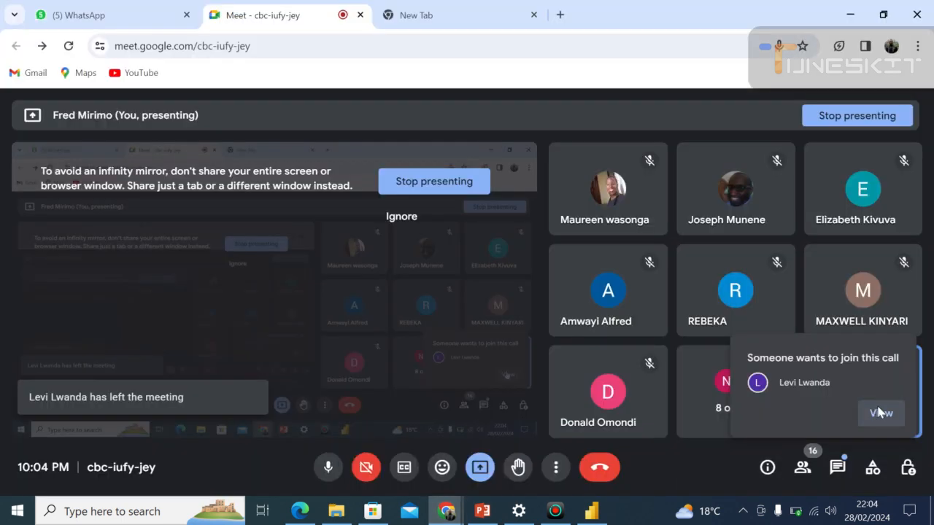
left_click(879, 413)
left_click(869, 305)
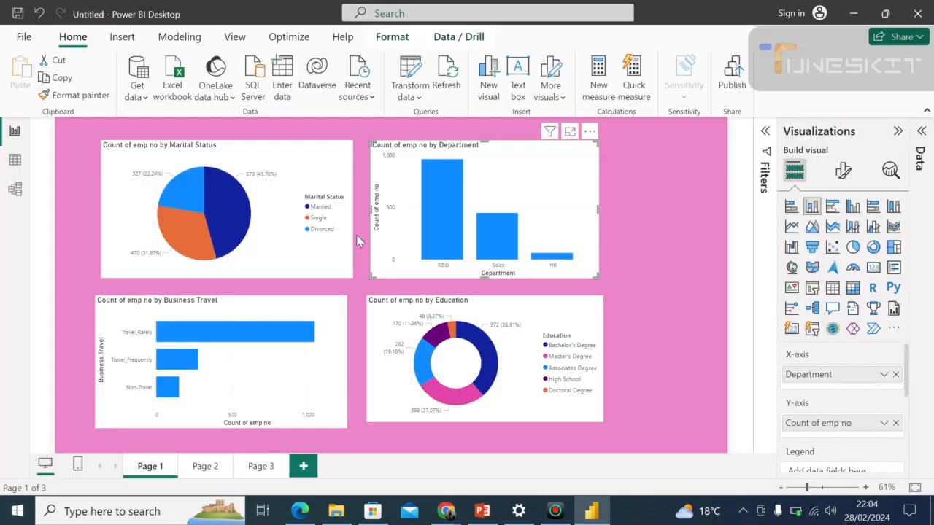
Select the marital status pie chart on the report page.
left_click(202, 150)
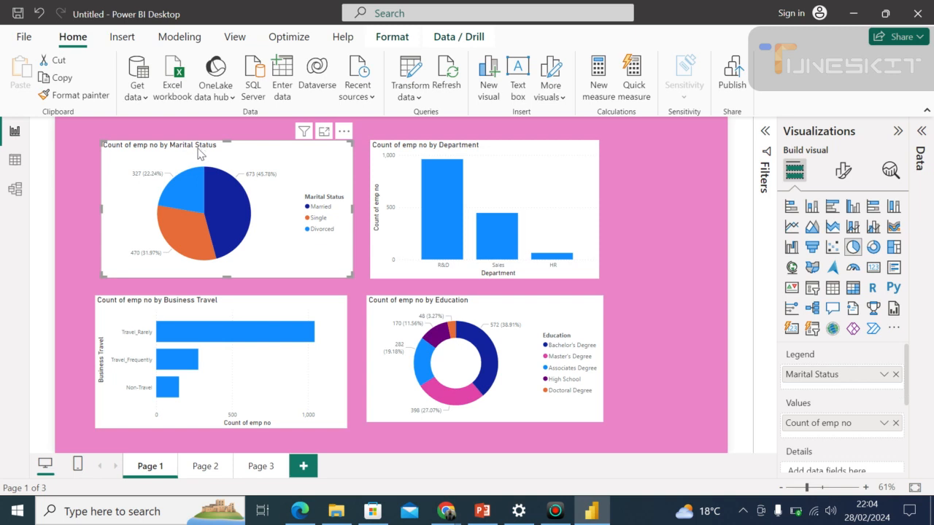
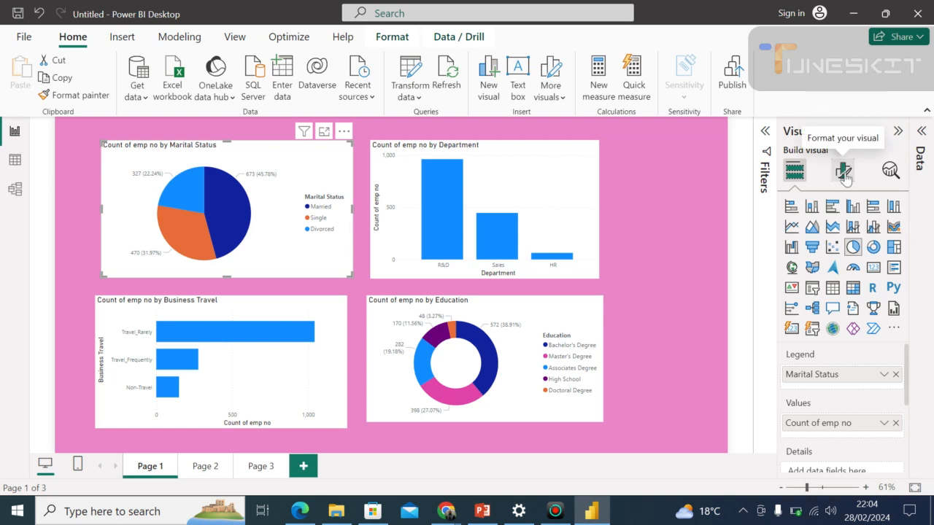
Clear the title text of the marital status pie chart in its general format settings.
left_click(843, 174)
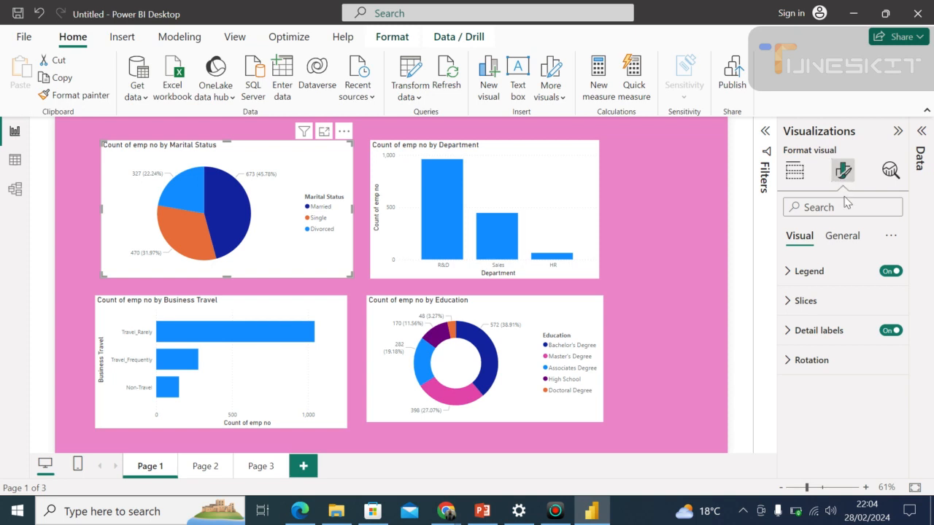
left_click(843, 241)
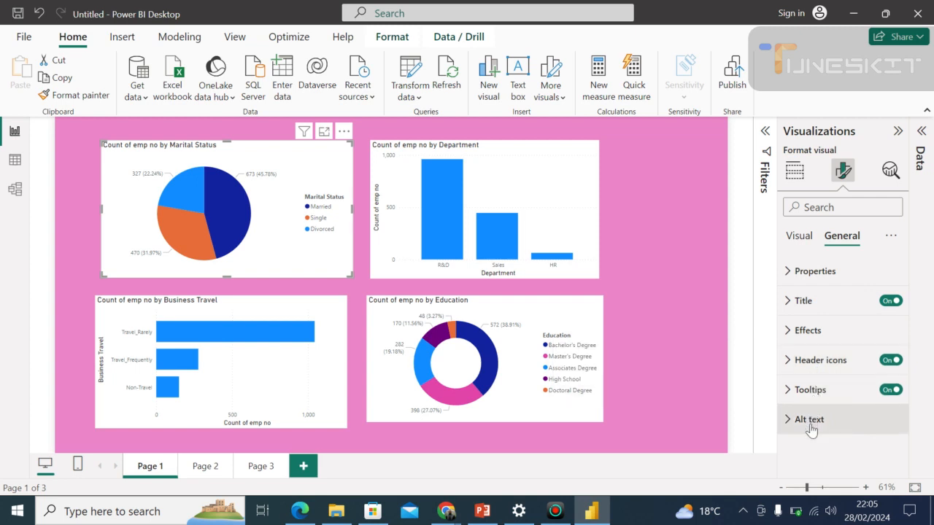
left_click(811, 306)
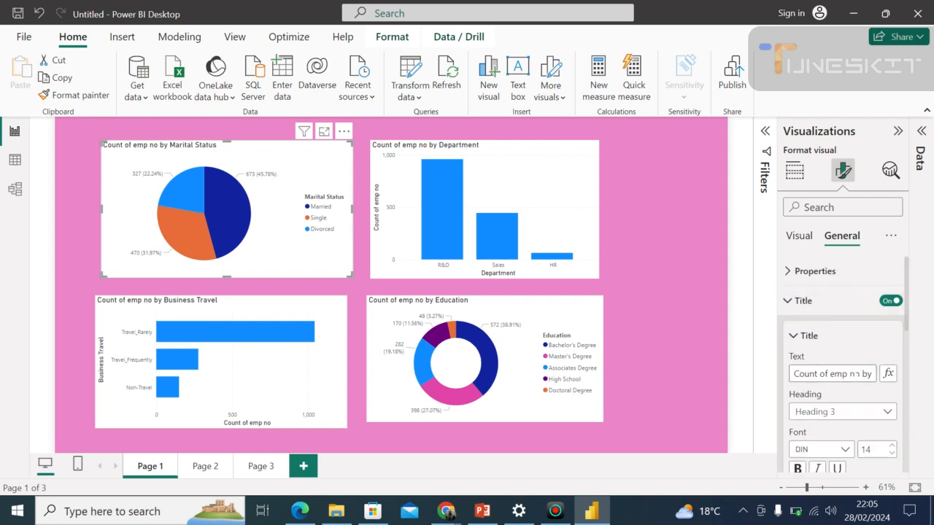
left_click(832, 373)
key("BackSpace")
key("BackSpace")
key("BackSpace")
key("BackSpace")
key("BackSpace")
key("BackSpace")
key("BackSpace")
key("BackSpace")
key("BackSpace")
key("BackSpace")
key("BackSpace")
key("BackSpace")
key("BackSpace")
key("BackSpace")
key("BackSpace")
key("BackSpace")
key("BackSpace")
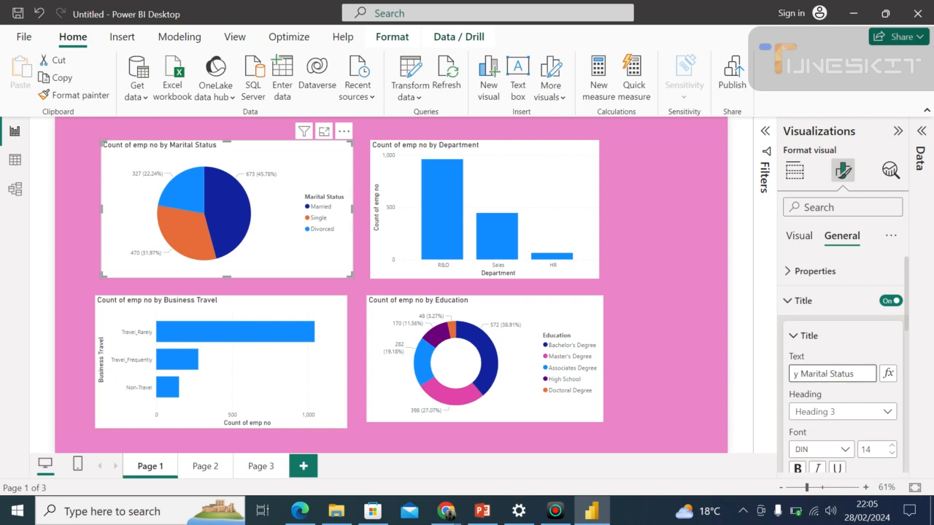
key("BackSpace")
key("BackSpace")
key("BackSpace")
key("BackSpace")
key("BackSpace")
key("BackSpace")
key("BackSpace")
key("BackSpace")
key("BackSpace")
key("BackSpace")
key("BackSpace")
key("BackSpace")
key("BackSpace")
key("BackSpace")
key("BackSpace")
key("BackSpace")
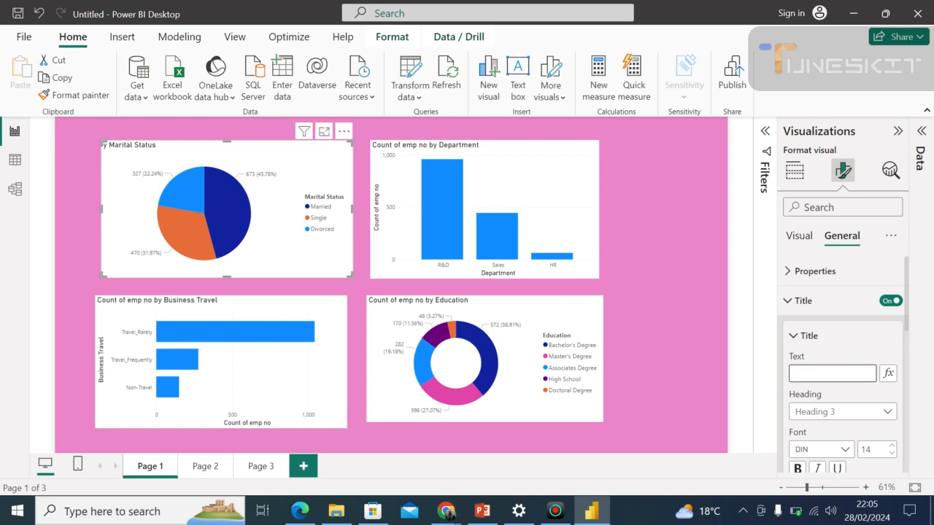
Enter "No.Employees by Marital Status" as the pie chart's title text.
type("N")
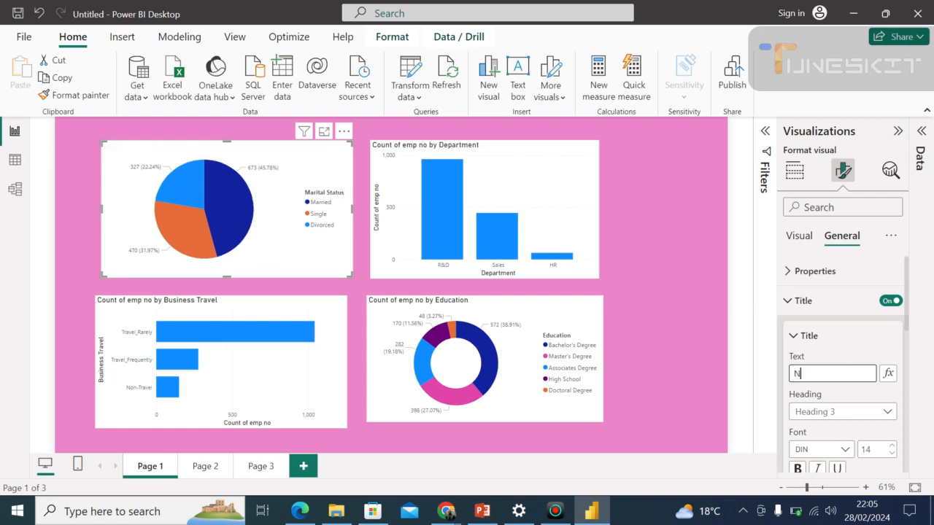
type("o")
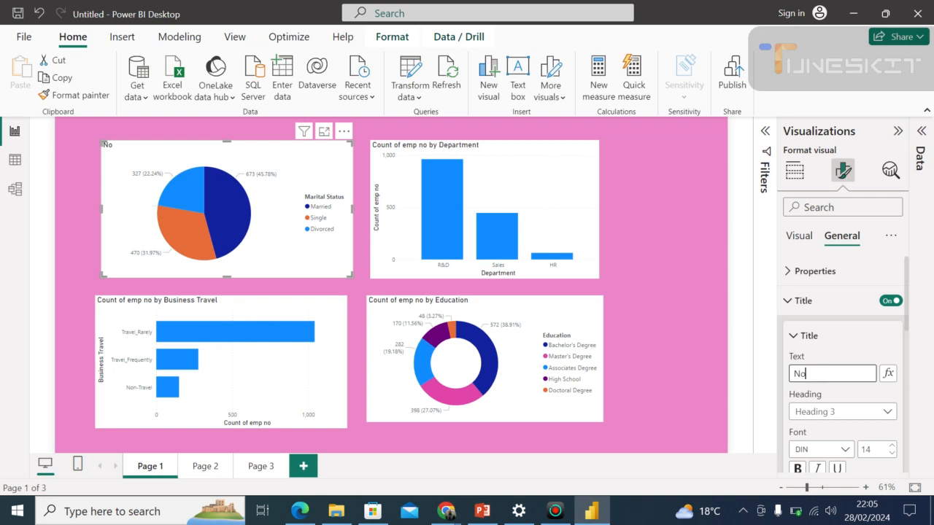
type(".Employees")
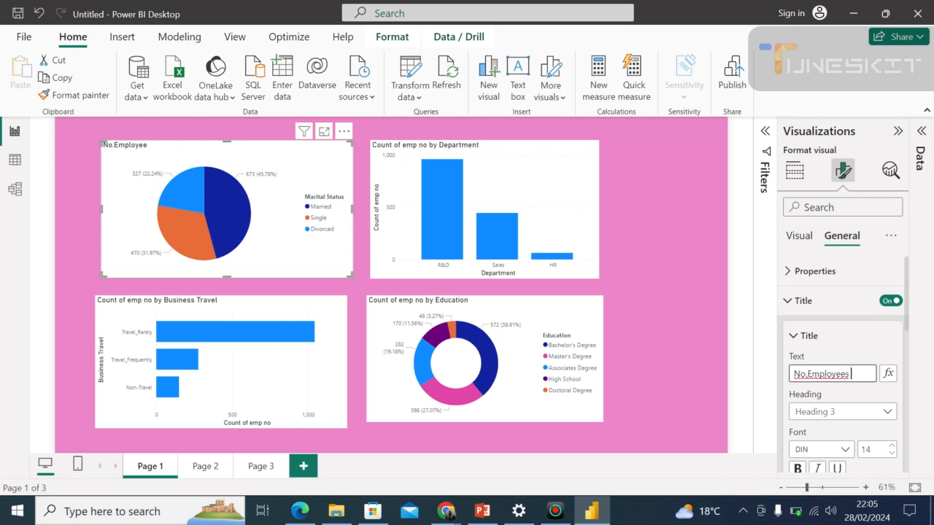
type(" by Mari")
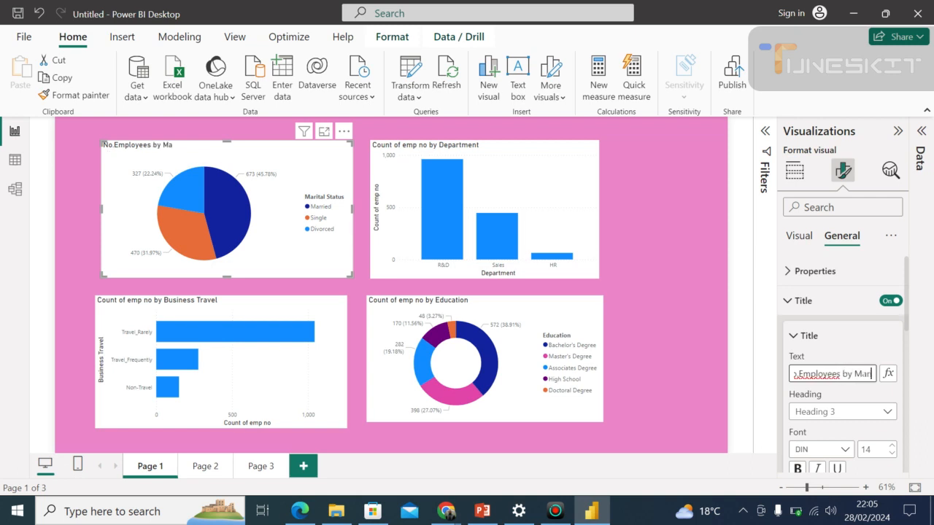
type("t")
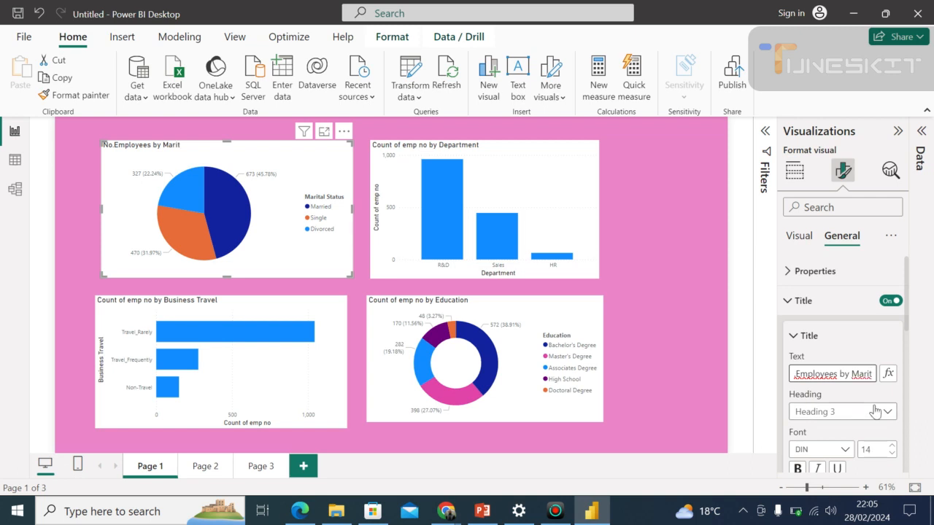
type("al Status")
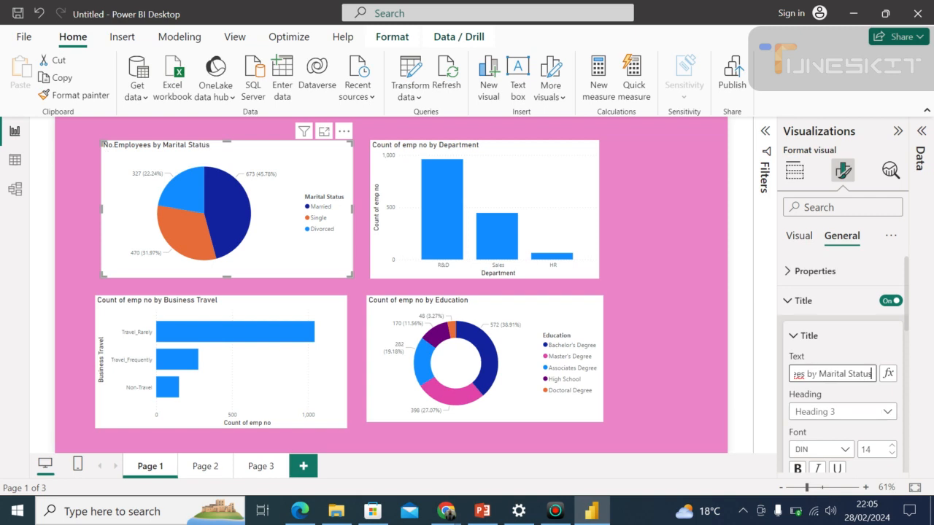
Insert a space after "No." so the pie chart title reads "No. Employees by Marital Status".
left_click(807, 373)
key("Left")
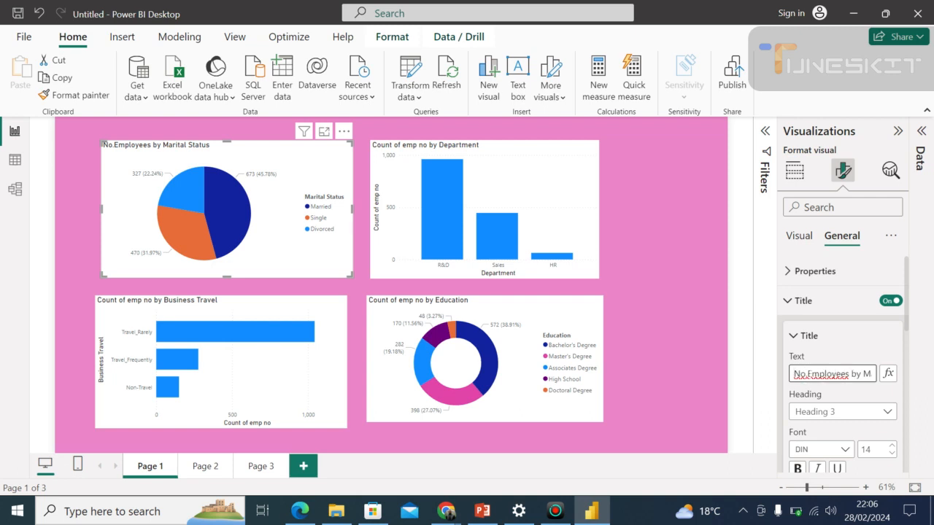
left_click(807, 373)
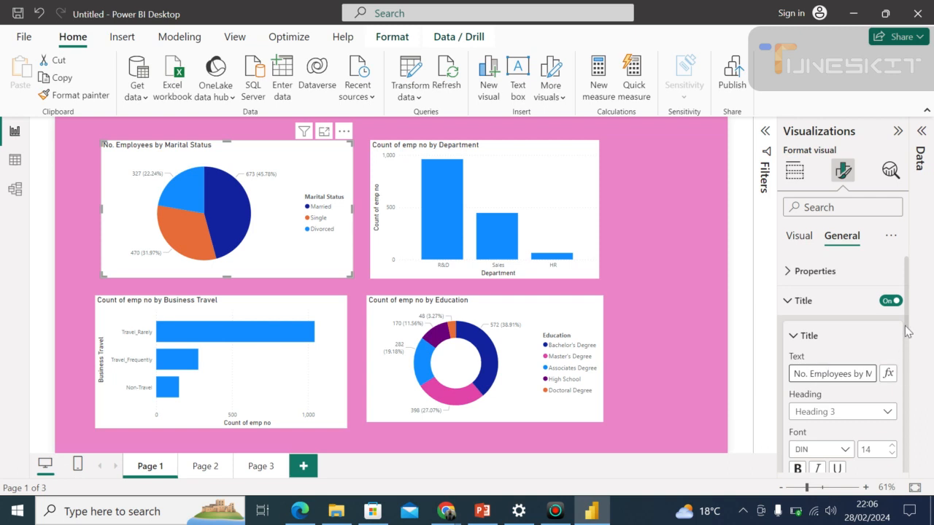
Set the pie chart title's font to Calibri and make it bold.
left_click_drag(907, 328, 914, 349)
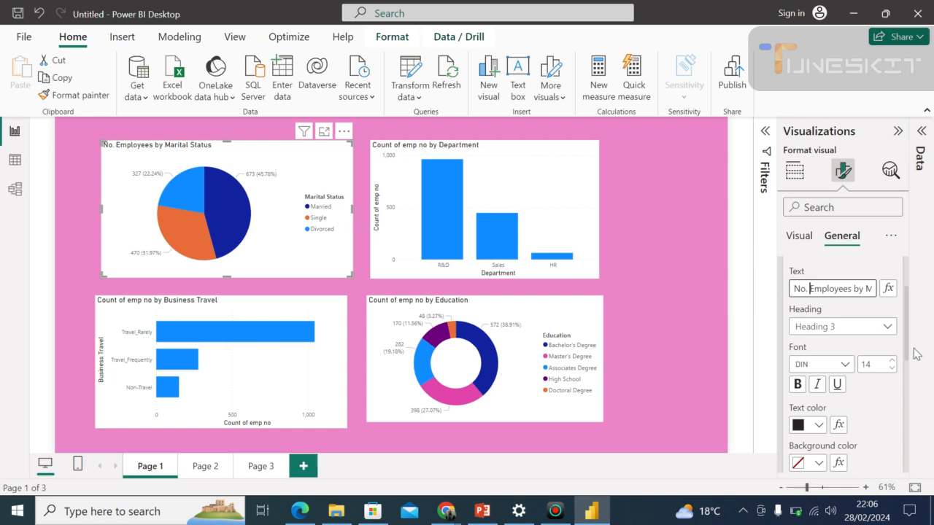
left_click(844, 366)
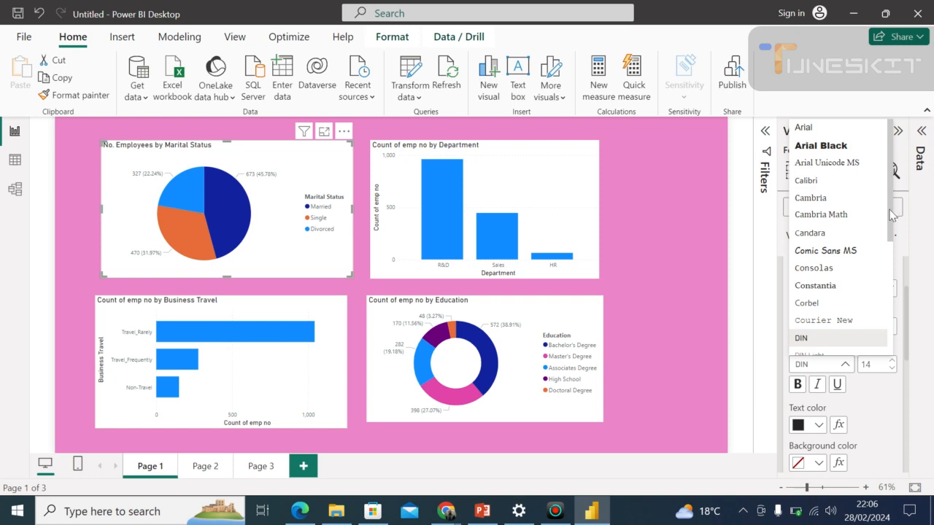
left_click_drag(889, 215, 874, 191)
left_click(817, 183)
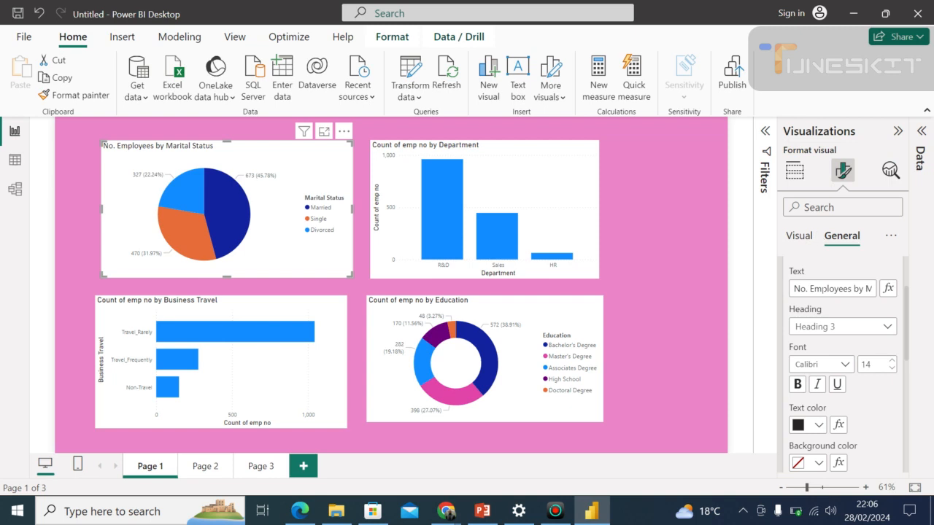
left_click(798, 384)
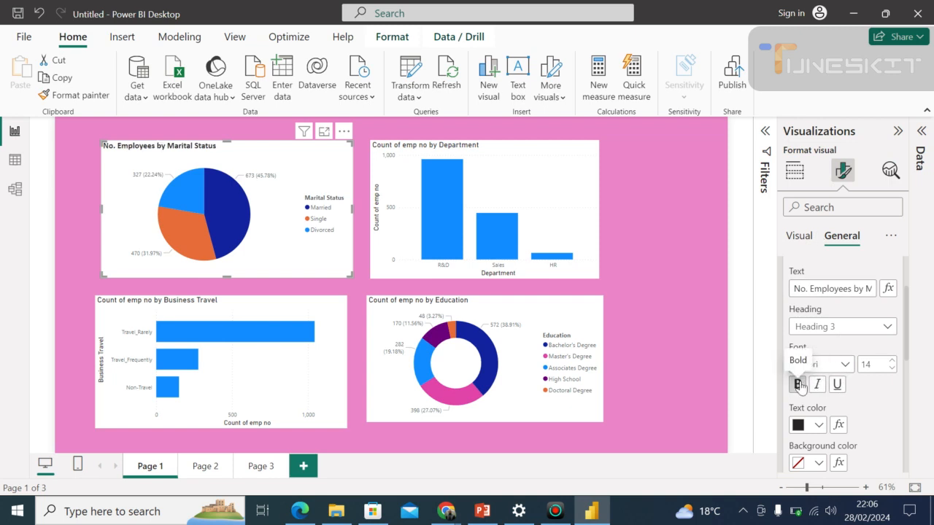
Try orange (#E66C37) and pink as the pie chart title's text color, ending on the orange.
left_click(819, 426)
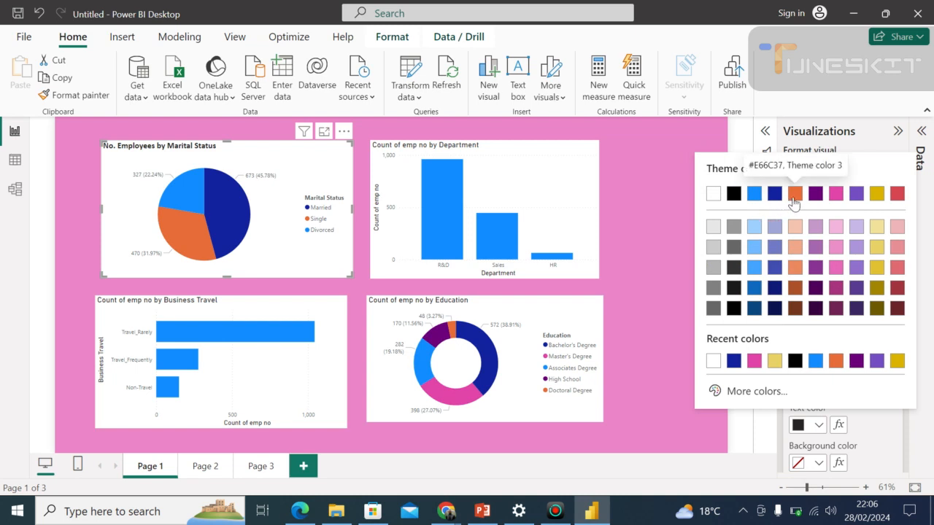
left_click(795, 193)
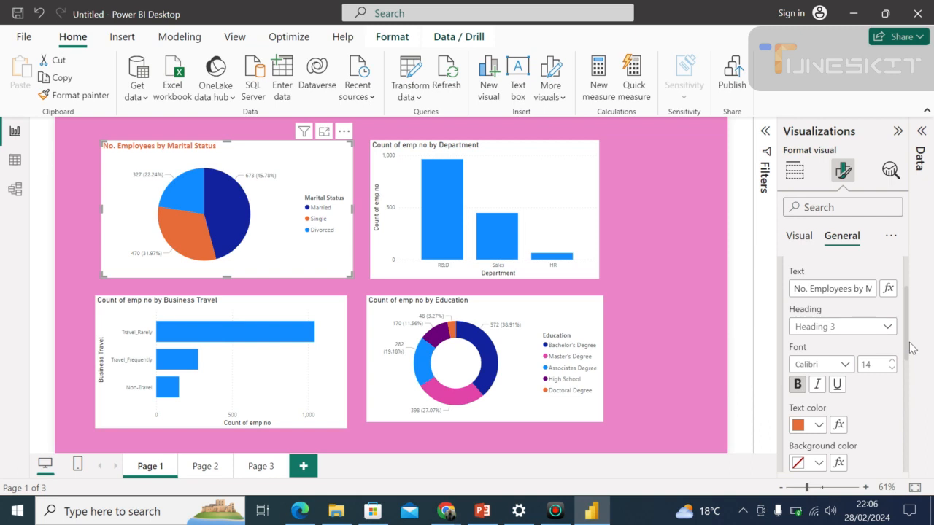
left_click(820, 425)
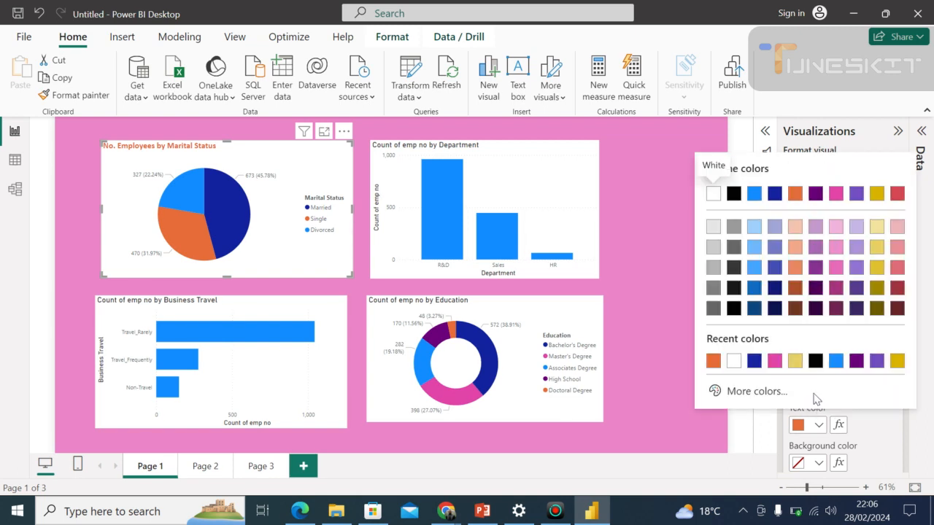
left_click(774, 361)
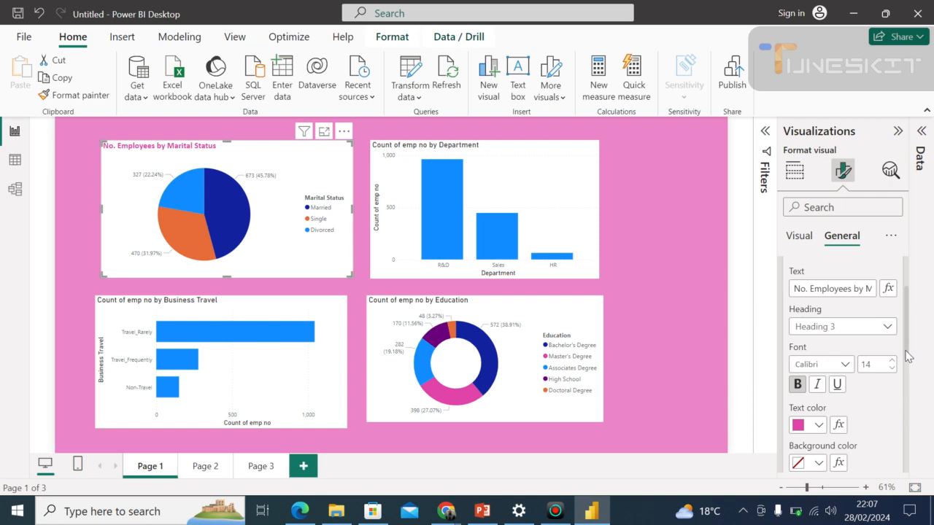
left_click(821, 426)
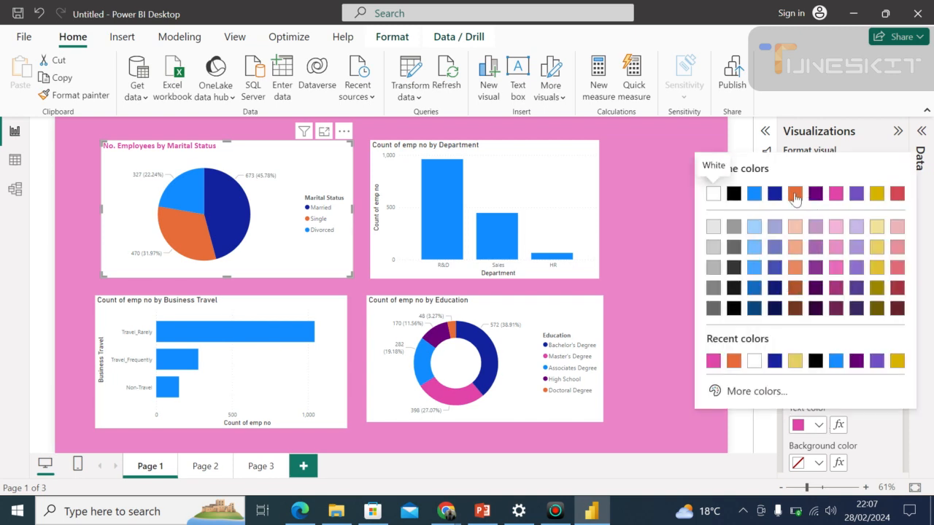
left_click(795, 195)
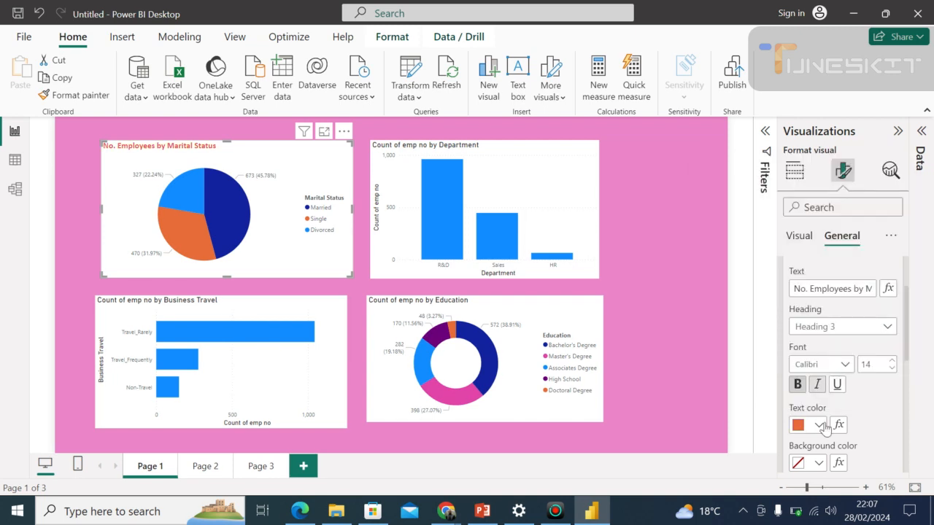
Try pink (#E044A7) and a lighter orange as the pie chart title's background color.
left_click(820, 466)
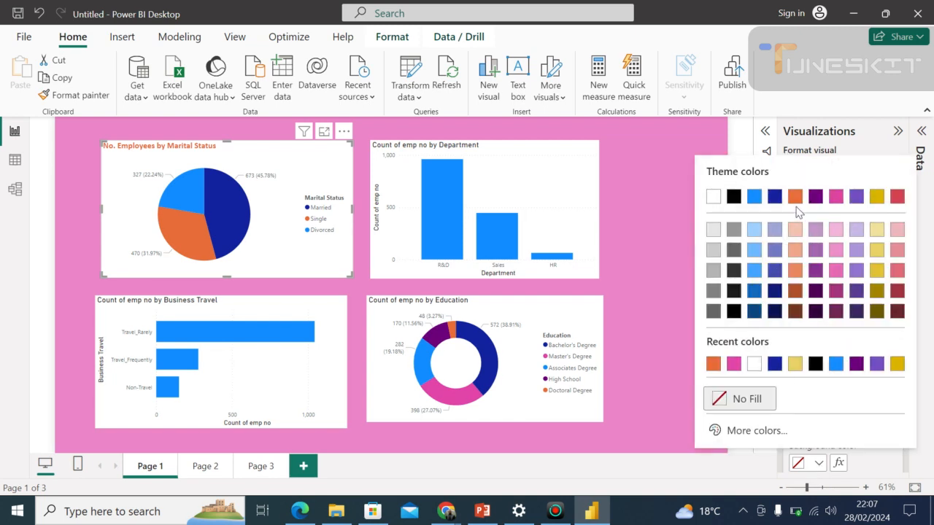
left_click(735, 362)
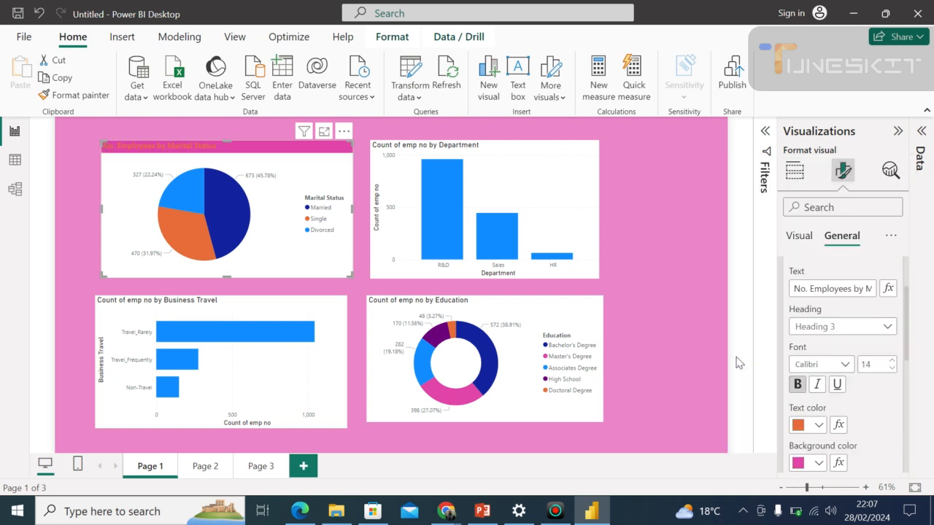
left_click(818, 463)
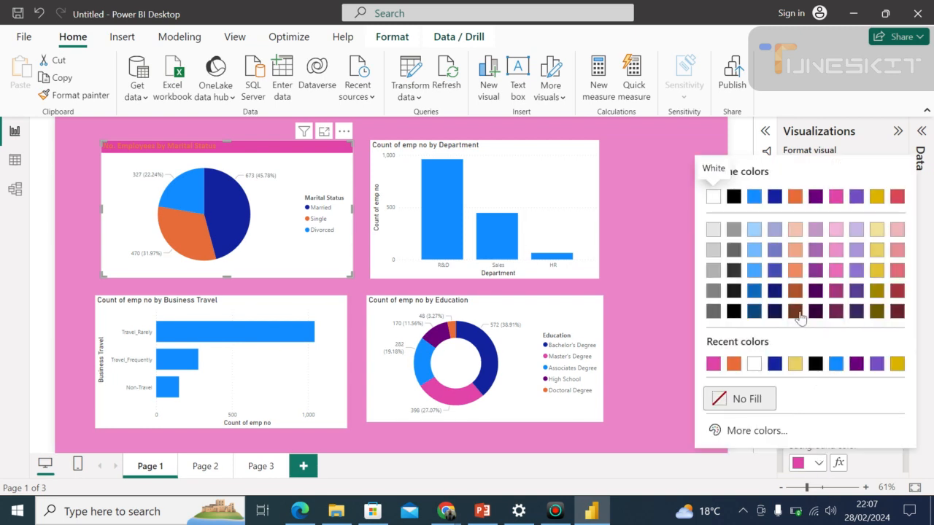
left_click(795, 271)
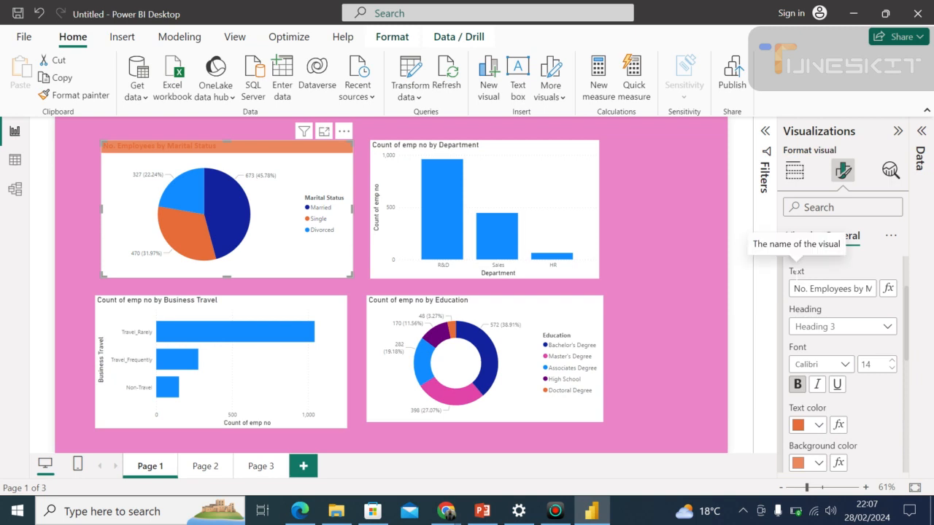
Set the pie chart title's background color to light pink and its text color to white.
left_click(820, 464)
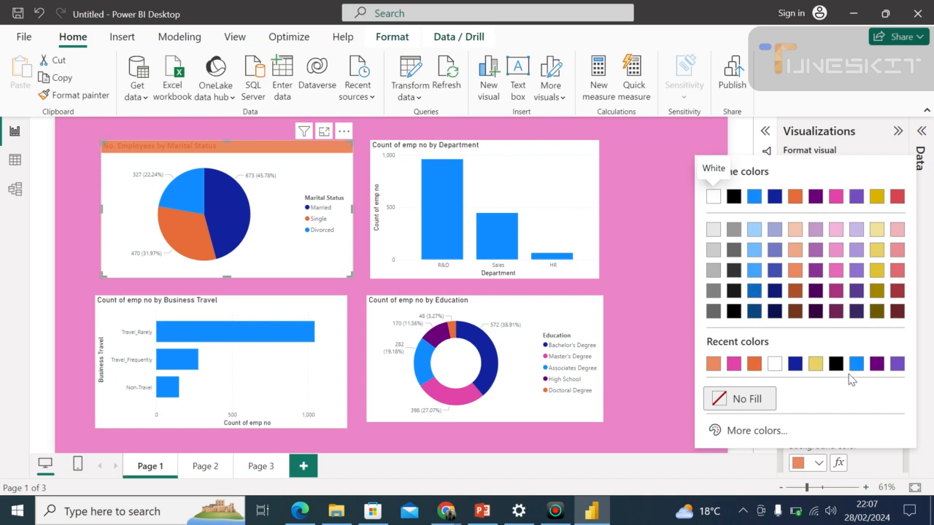
left_click(835, 253)
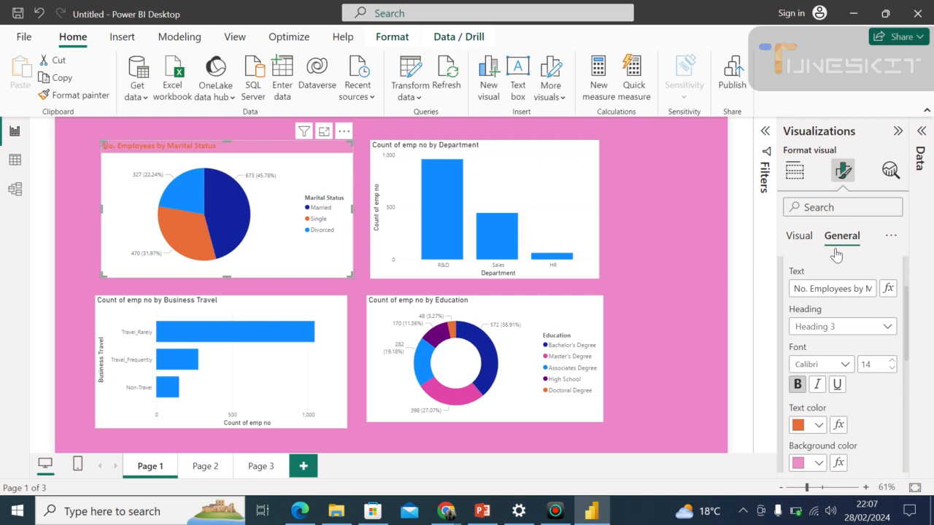
left_click(820, 426)
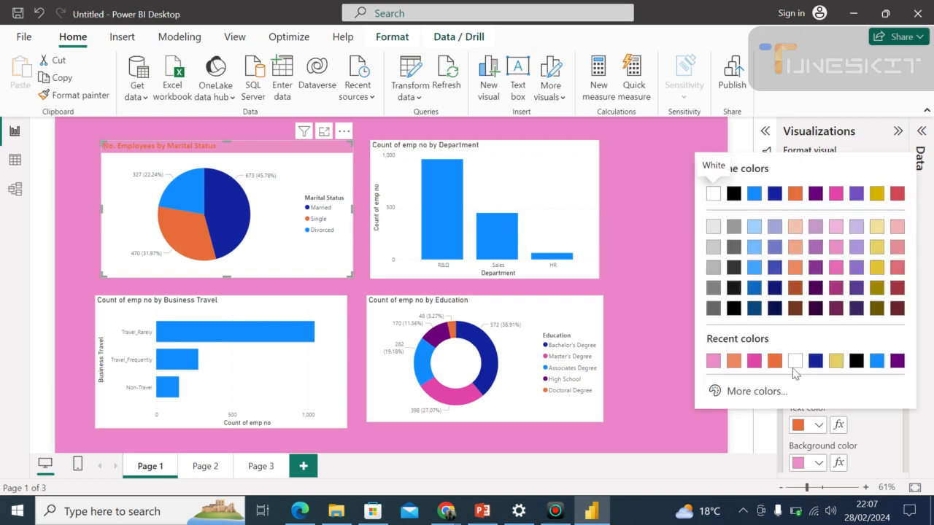
left_click(793, 361)
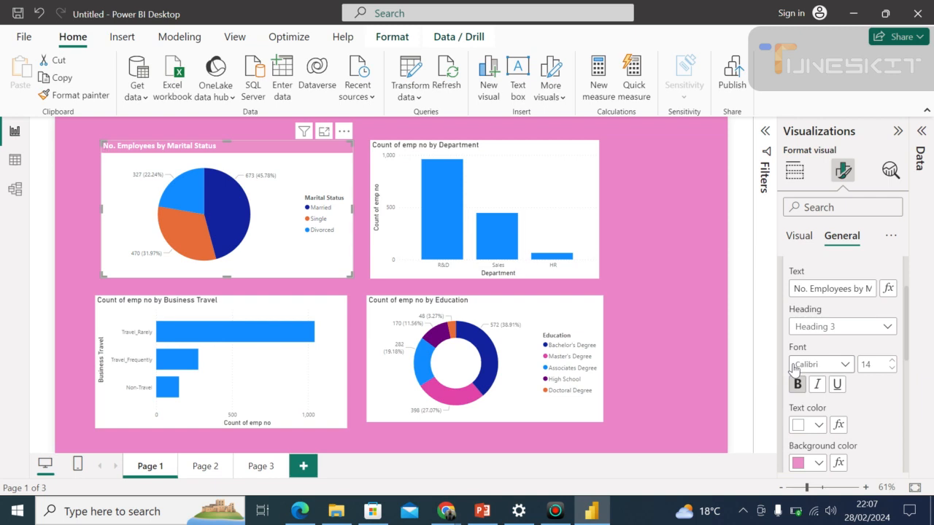
Try increasing the pie chart title's font size to 31.
left_click(889, 362)
left_click(889, 362)
left_click(889, 362)
left_click(889, 362)
left_click(889, 361)
left_click(889, 362)
left_click(889, 362)
left_click(889, 362)
left_click(889, 362)
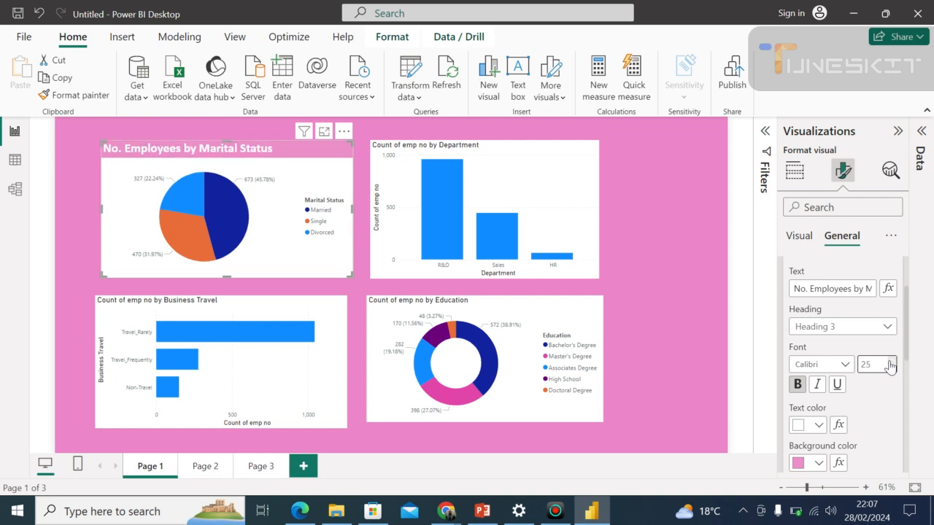
left_click(889, 362)
left_click(889, 362)
left_click(889, 362)
left_click(889, 362)
left_click(889, 361)
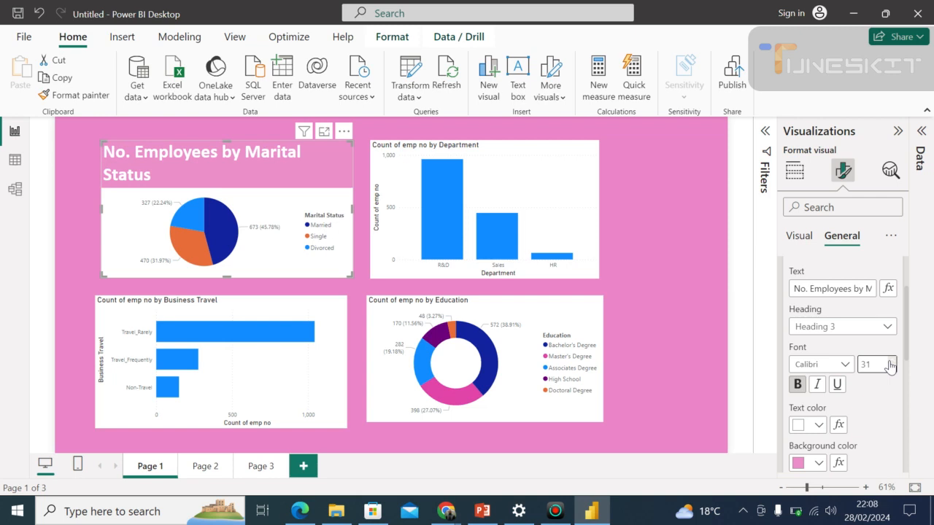
Reduce the pie chart title's font size to 22.
left_click(891, 367)
left_click(891, 368)
left_click(891, 367)
left_click(891, 367)
left_click(891, 368)
left_click(890, 368)
left_click(890, 367)
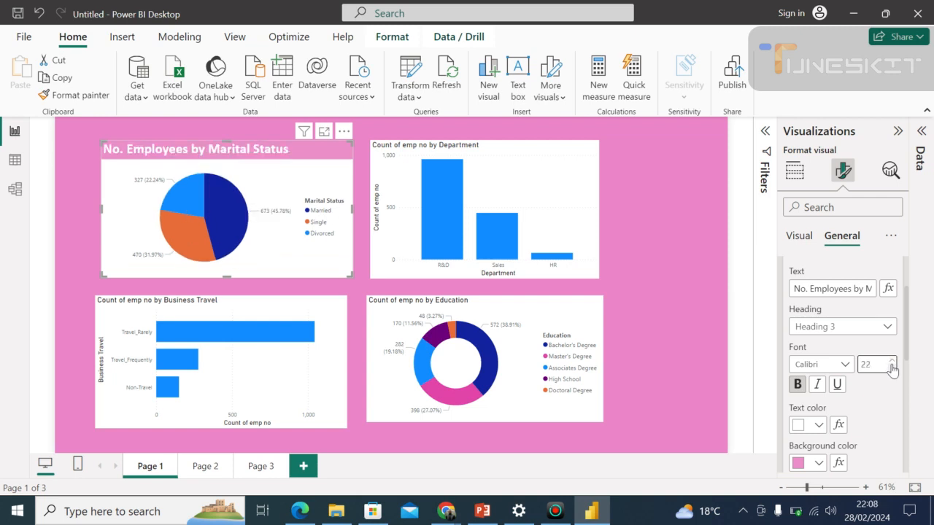
Reduce the "No. Employees by Marital Status" pie chart title's font size to 12.
left_click(891, 369)
left_click(890, 368)
left_click(891, 369)
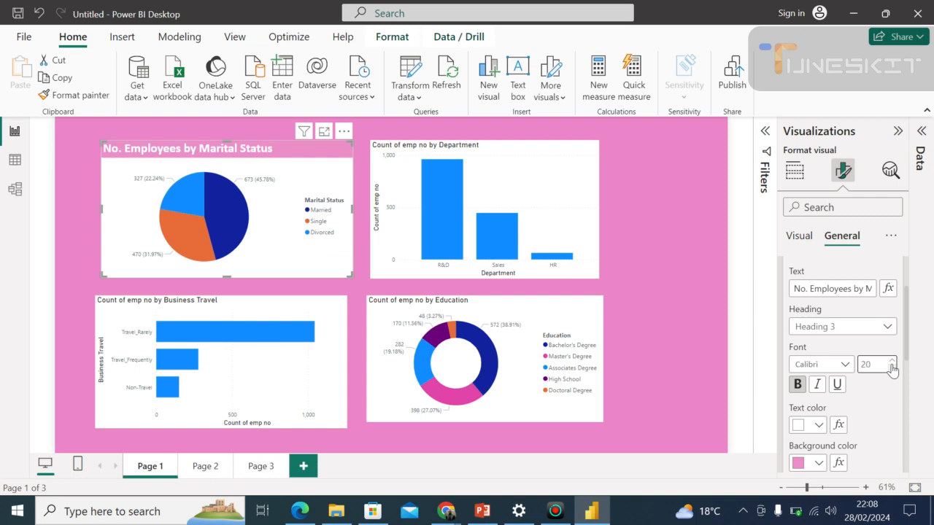
left_click(890, 368)
left_click(891, 368)
left_click(891, 368)
left_click(890, 368)
left_click(890, 369)
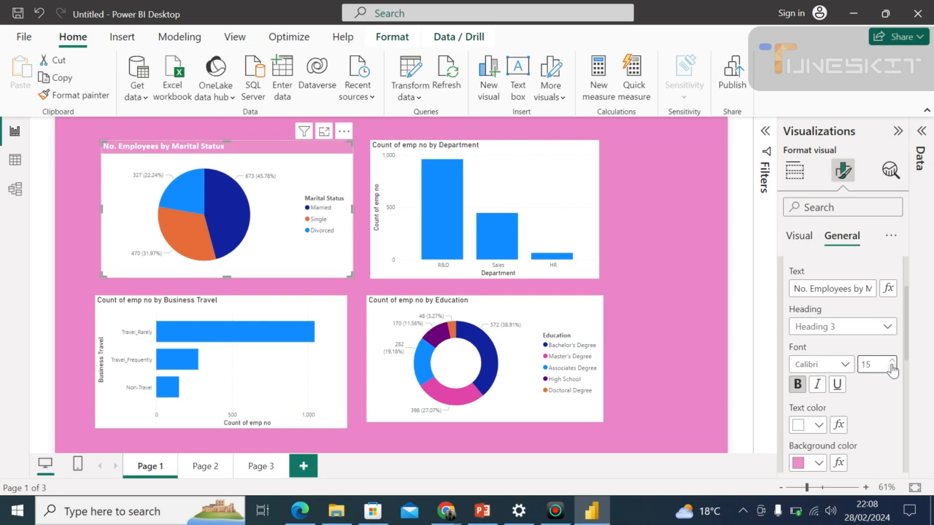
left_click(891, 368)
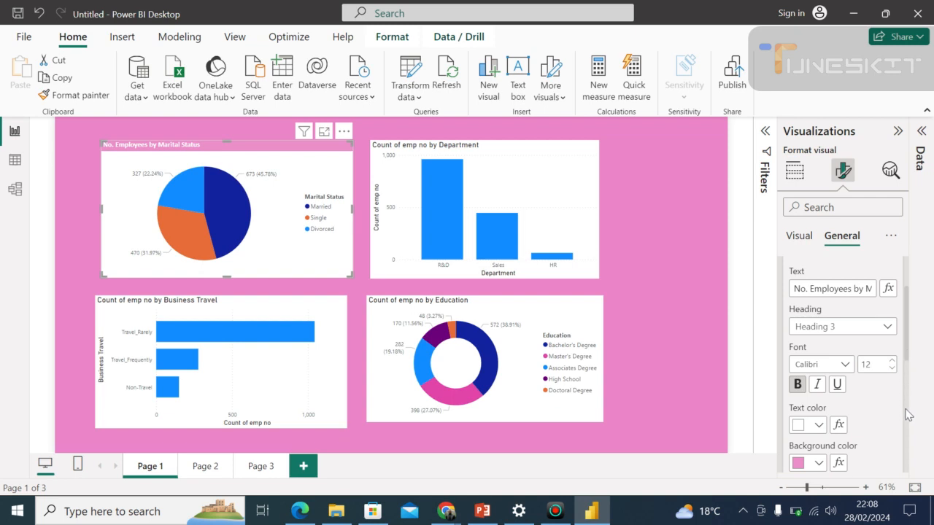
Center the pie chart's title horizontally and underline its text.
scroll(907, 414, "down", 2)
scroll(907, 368, "up", 2)
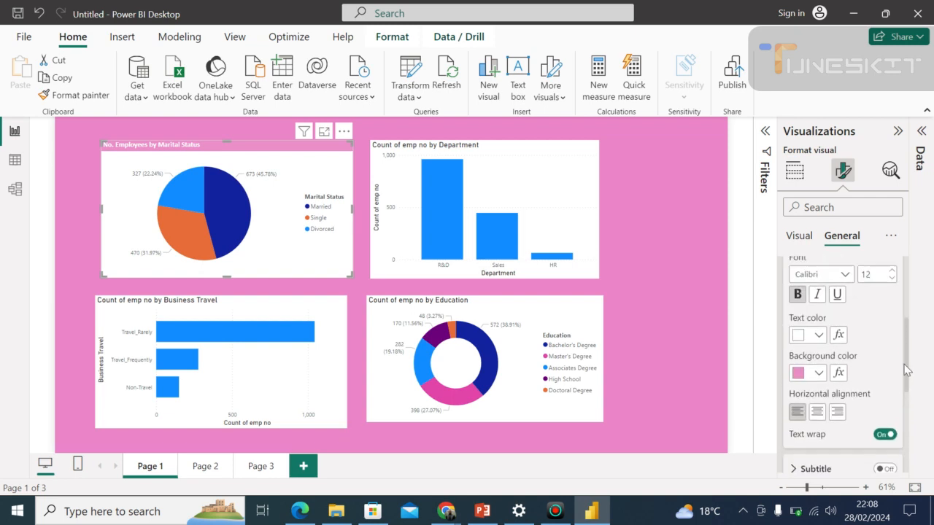
left_click(817, 414)
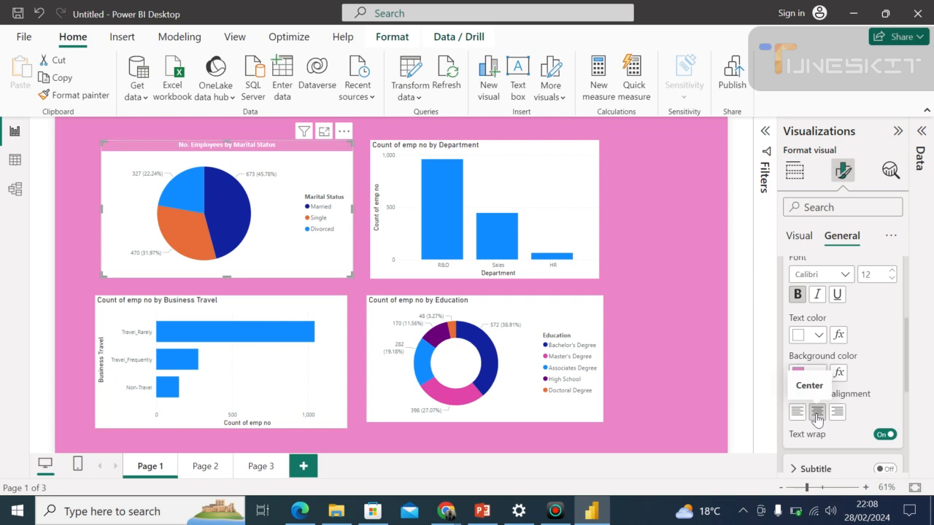
left_click(837, 299)
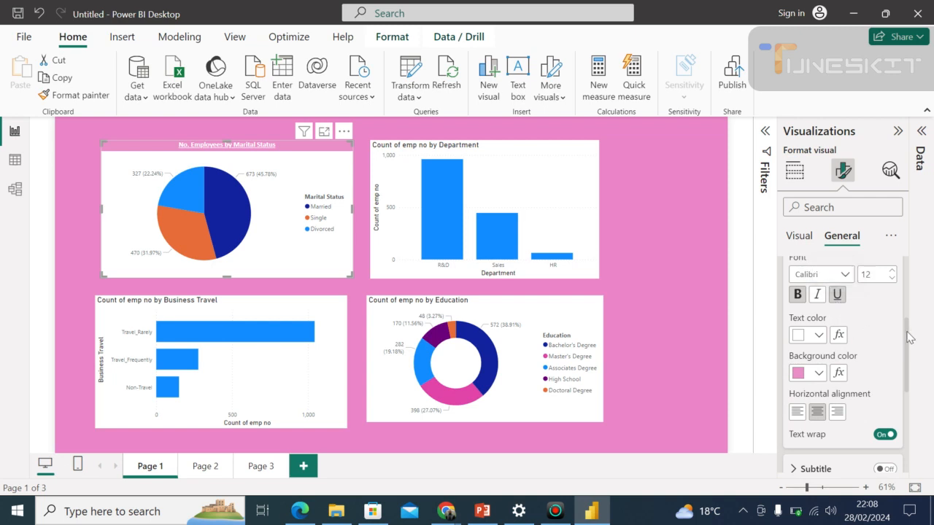
left_click_drag(910, 330, 917, 309)
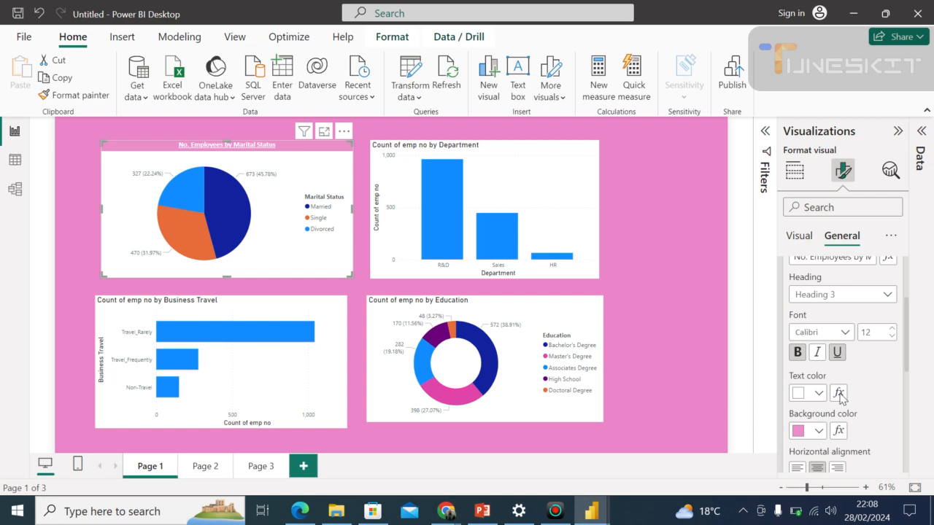
left_click(838, 393)
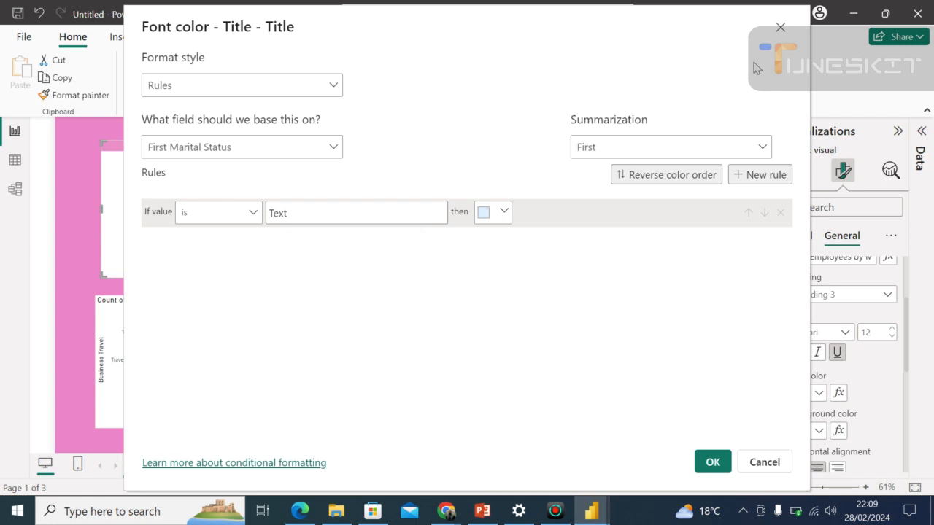
left_click(779, 29)
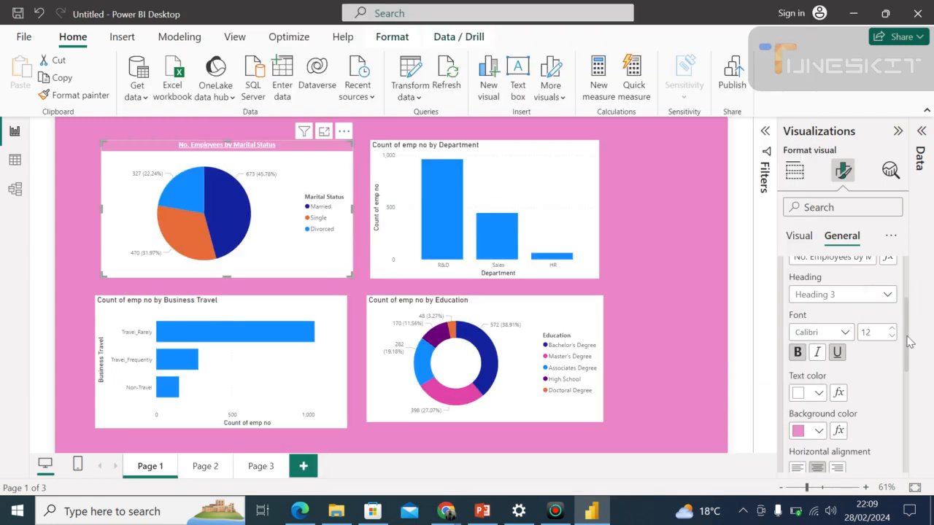
left_click_drag(906, 336, 882, 249)
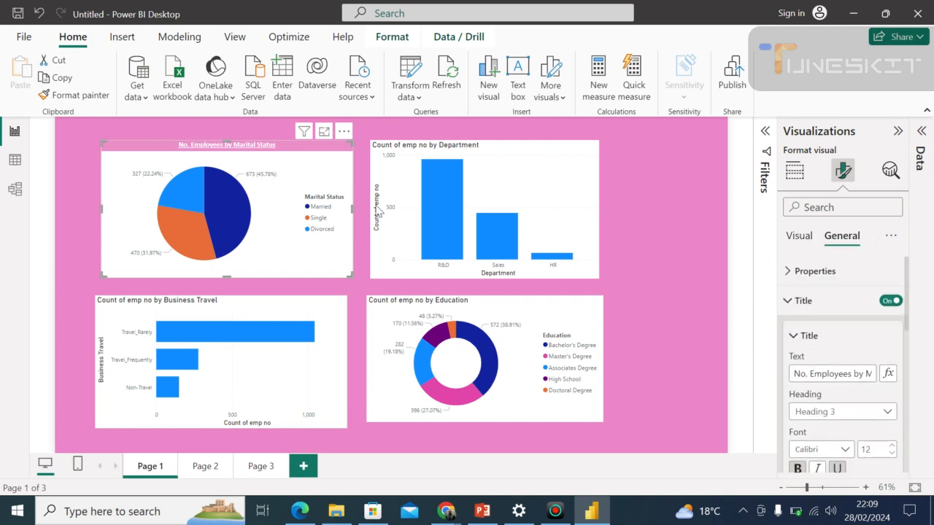
left_click(295, 286)
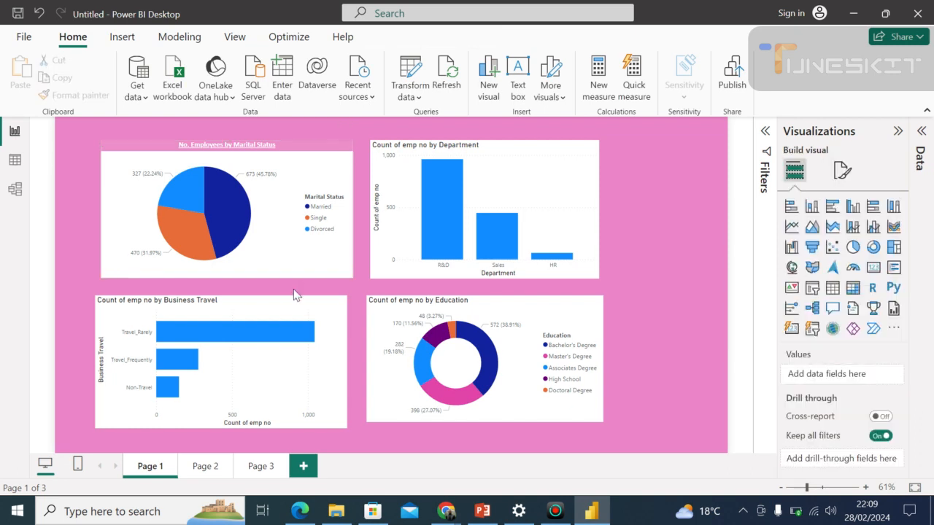
Set the marital status pie chart's background color to the recently used light pink and dismiss the low-battery notification.
left_click(107, 176)
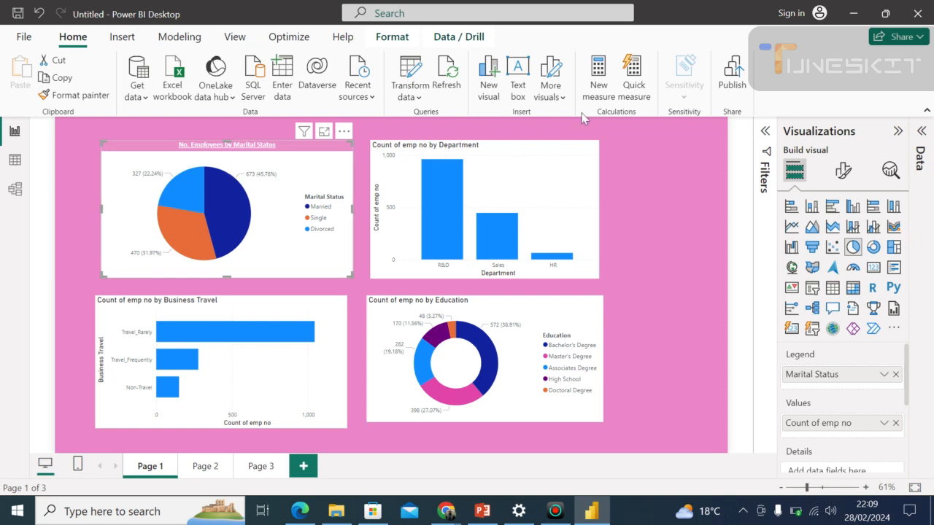
left_click(842, 173)
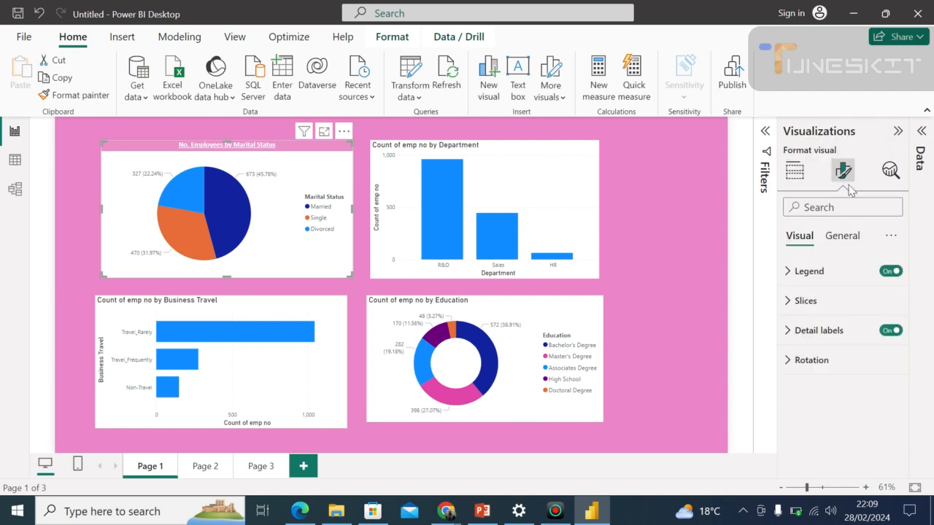
left_click(842, 238)
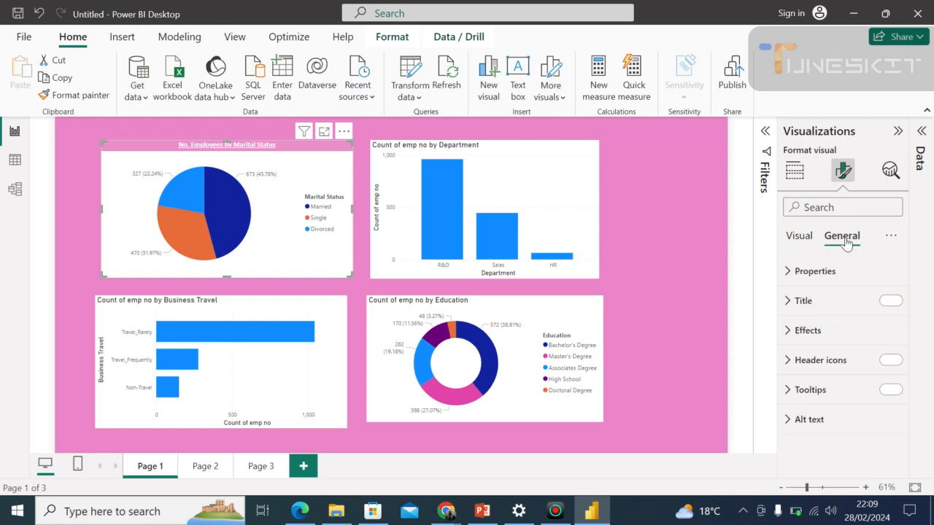
left_click(827, 338)
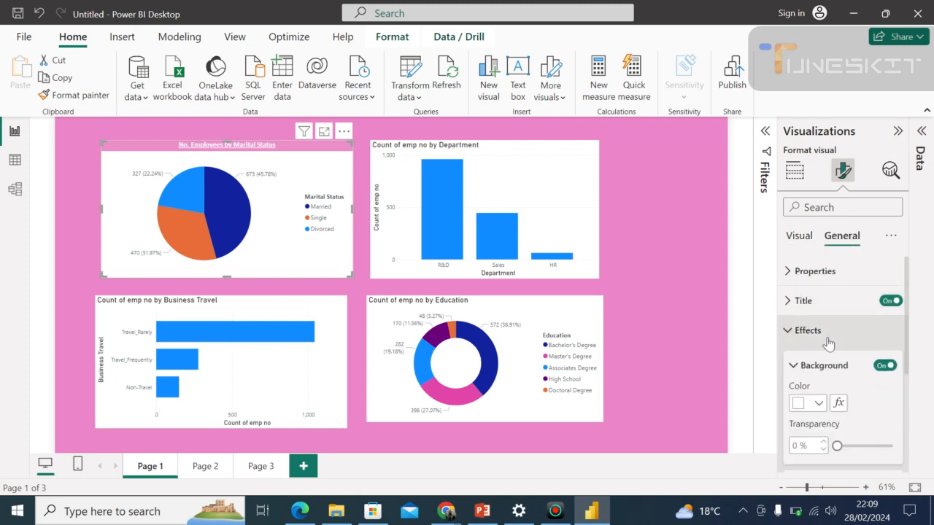
left_click(818, 404)
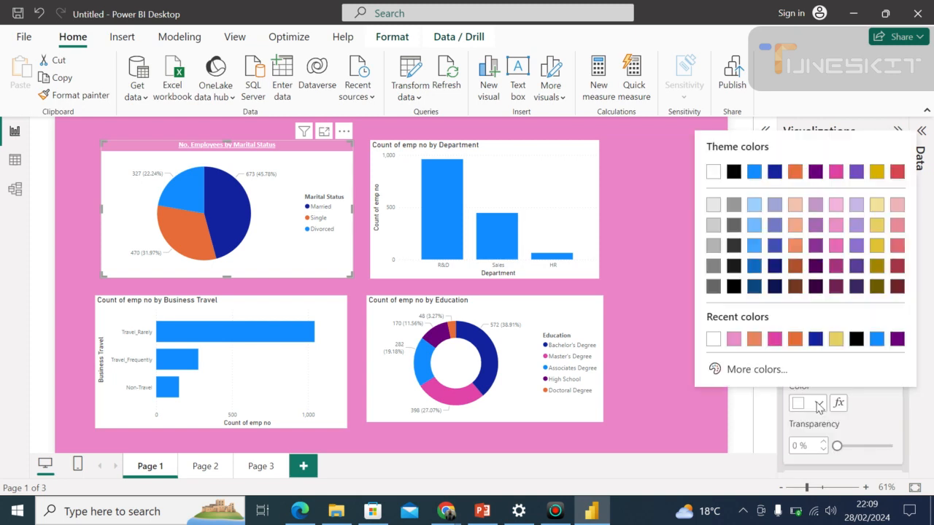
left_click(733, 340)
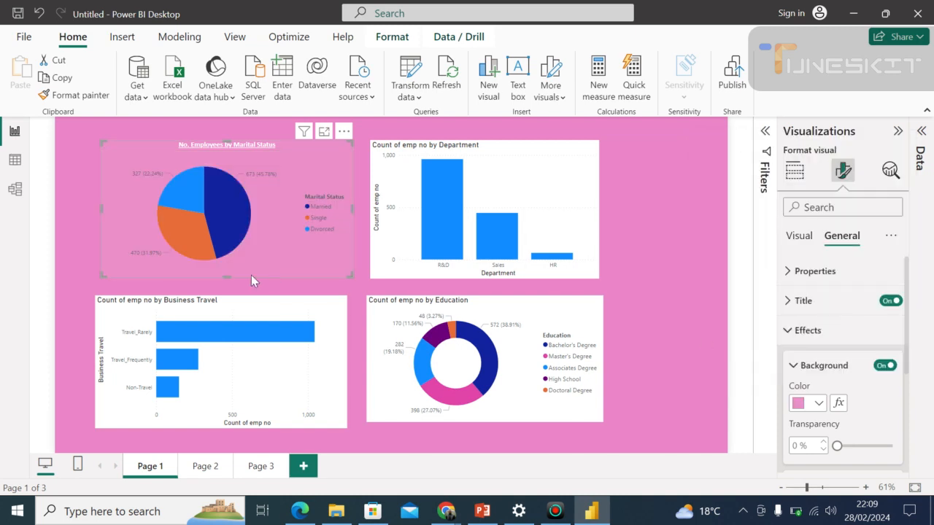
left_click(70, 267)
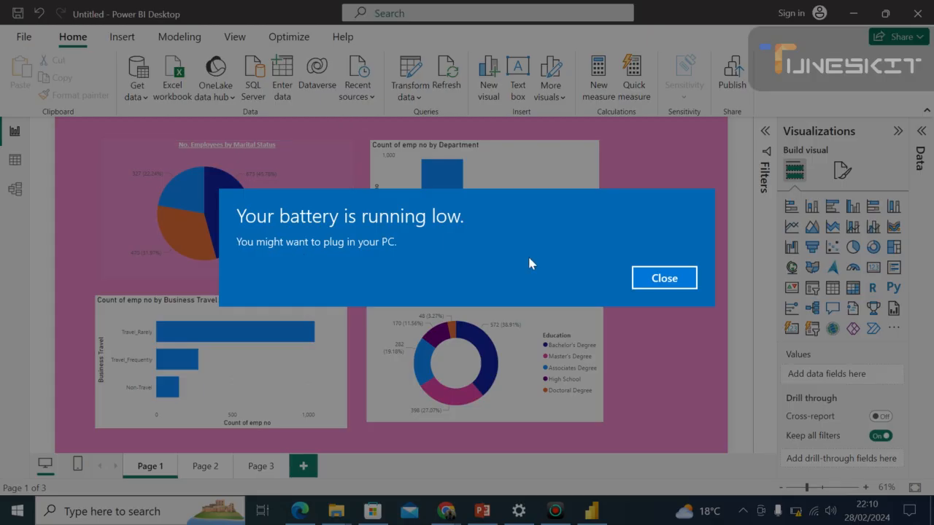
left_click(661, 280)
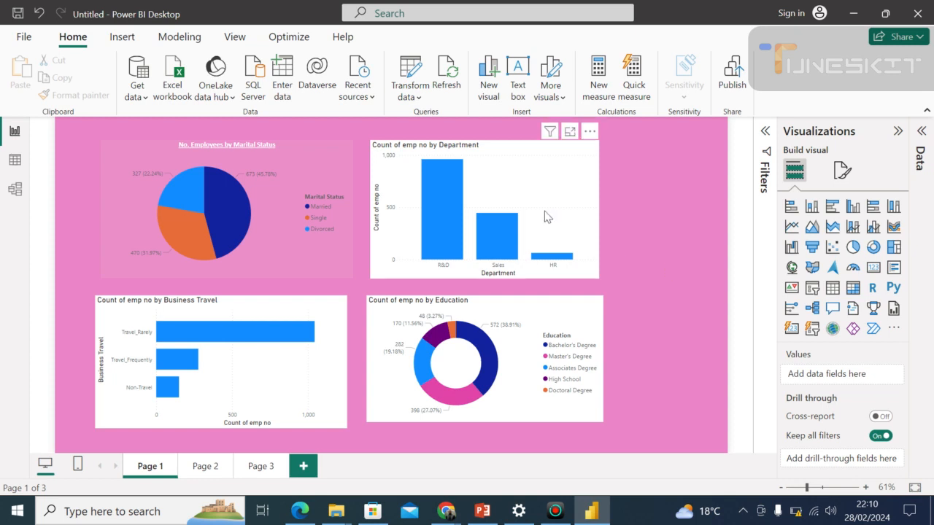
left_click(264, 194)
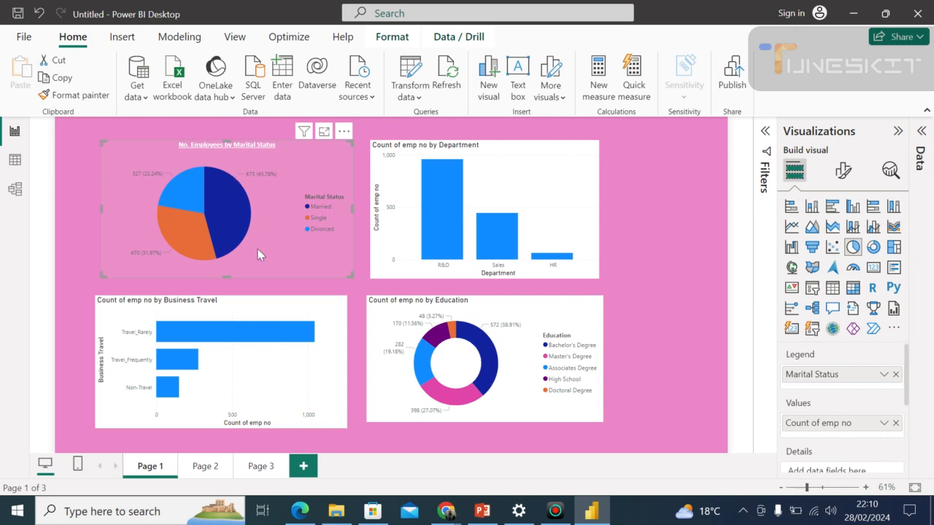
left_click(664, 254)
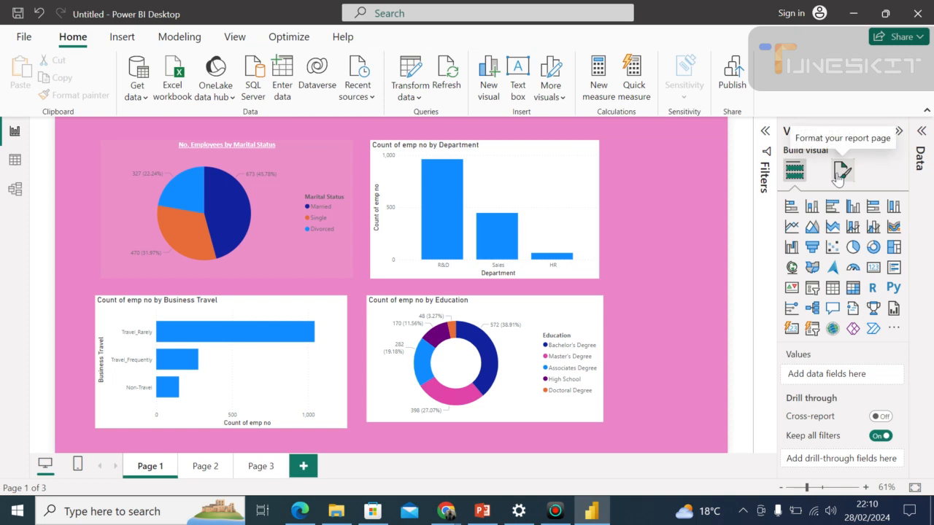
left_click(840, 173)
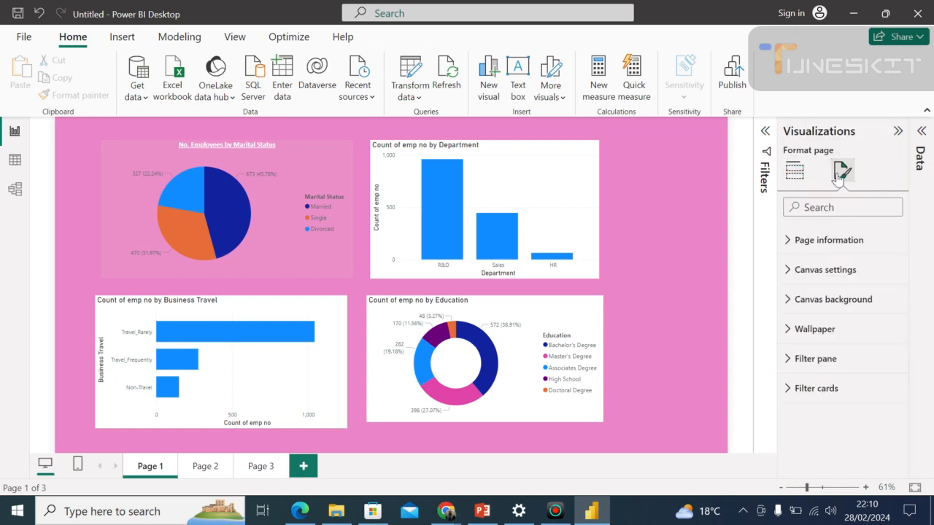
Set the font of the pie chart's detail label values to Calibri.
left_click(262, 247)
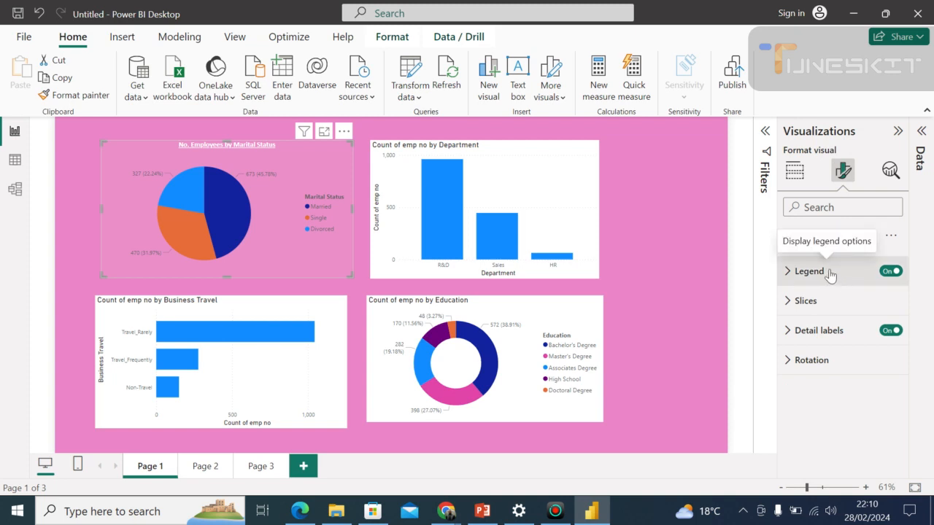
left_click(824, 340)
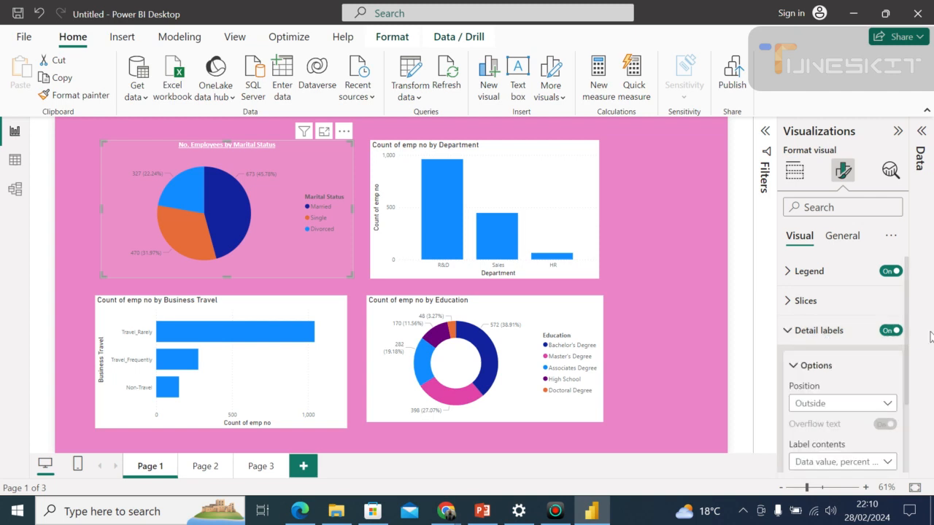
left_click_drag(910, 370, 910, 444)
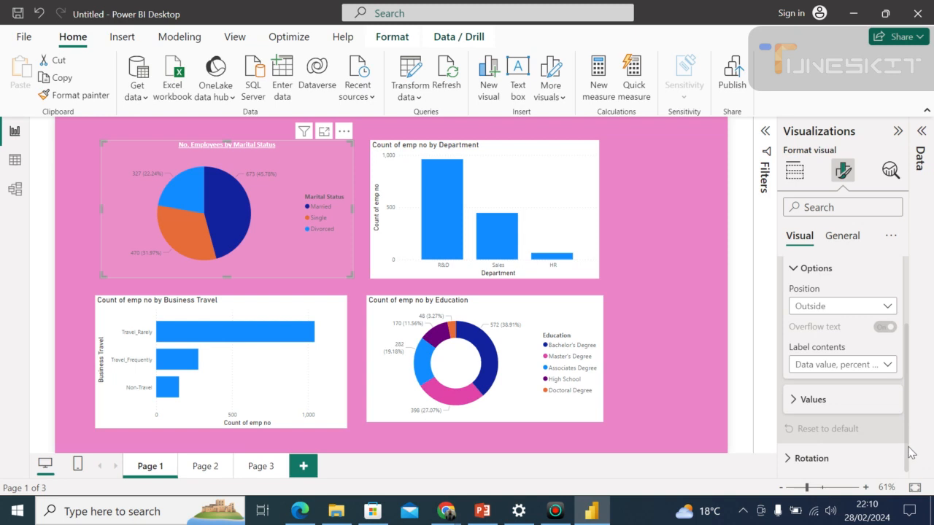
left_click(810, 403)
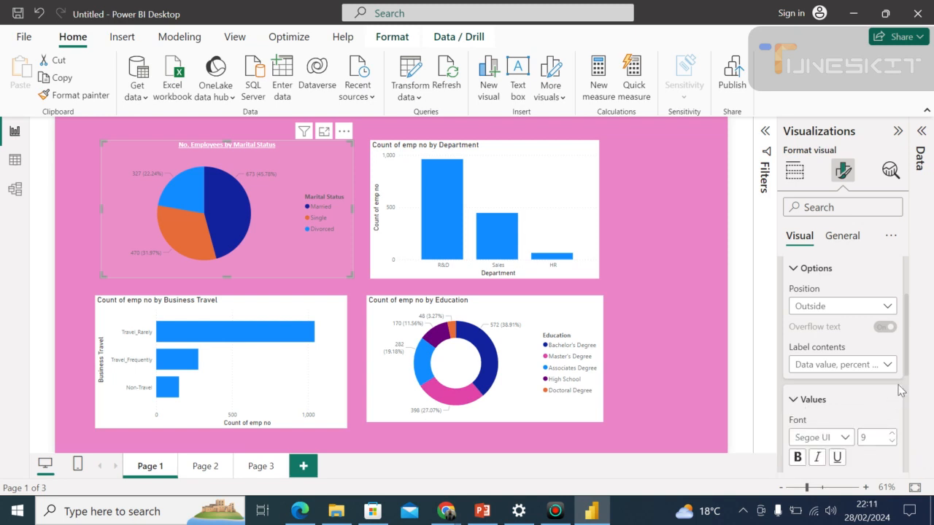
left_click_drag(907, 372, 916, 407)
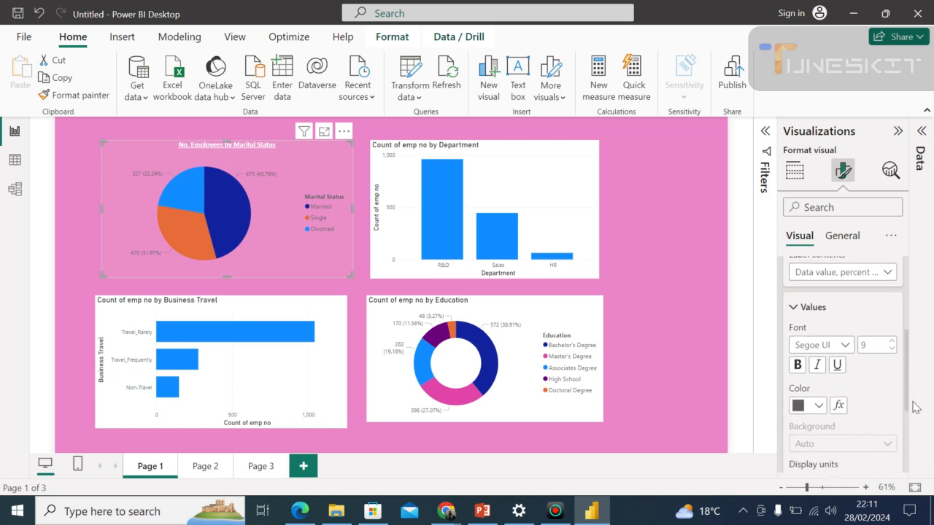
left_click(846, 347)
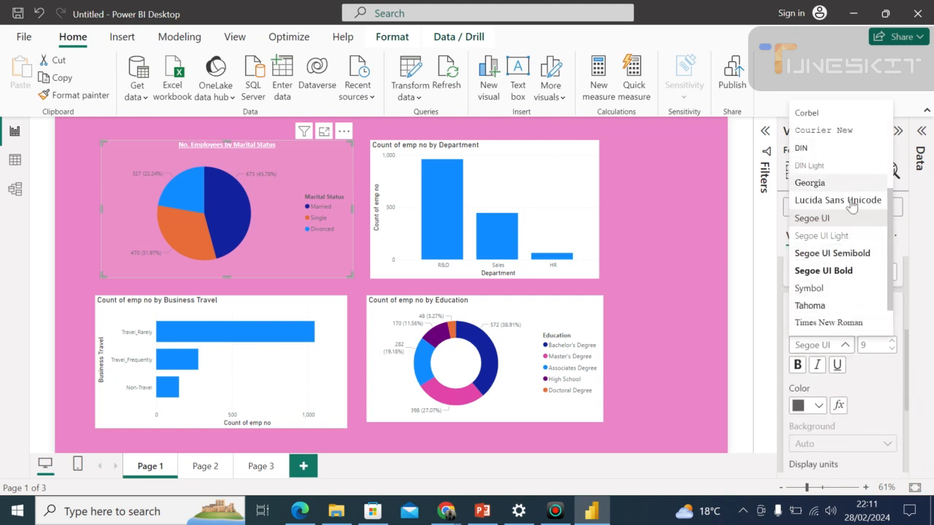
left_click_drag(892, 226, 873, 152)
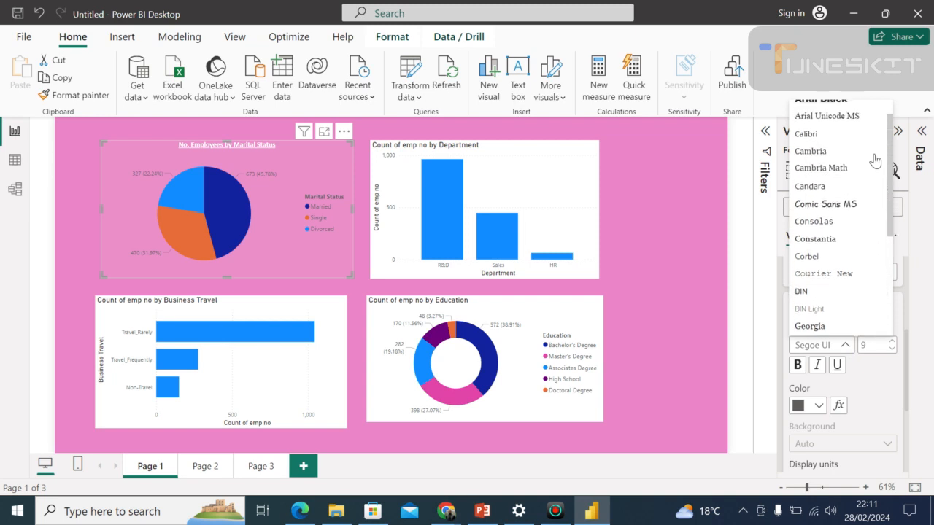
left_click(836, 139)
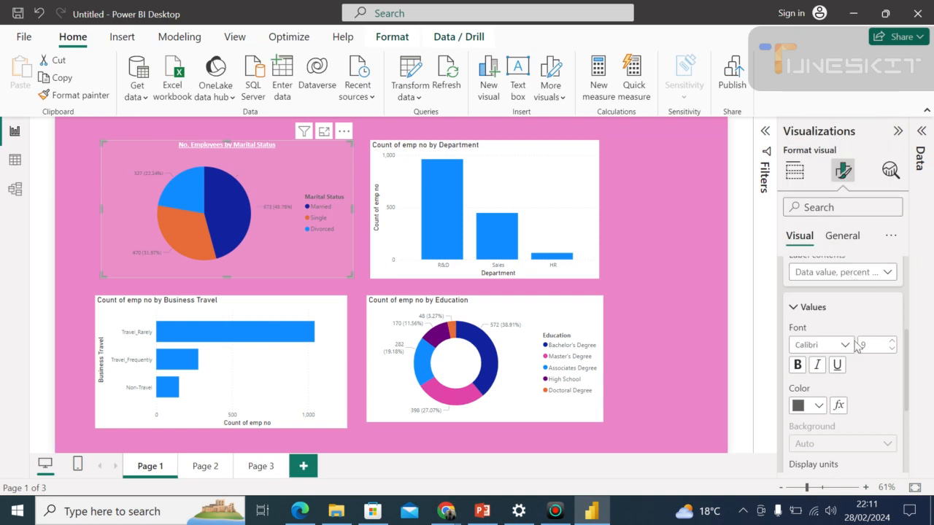
Try black text at font size 14 for the pie chart's detail label values.
left_click(820, 407)
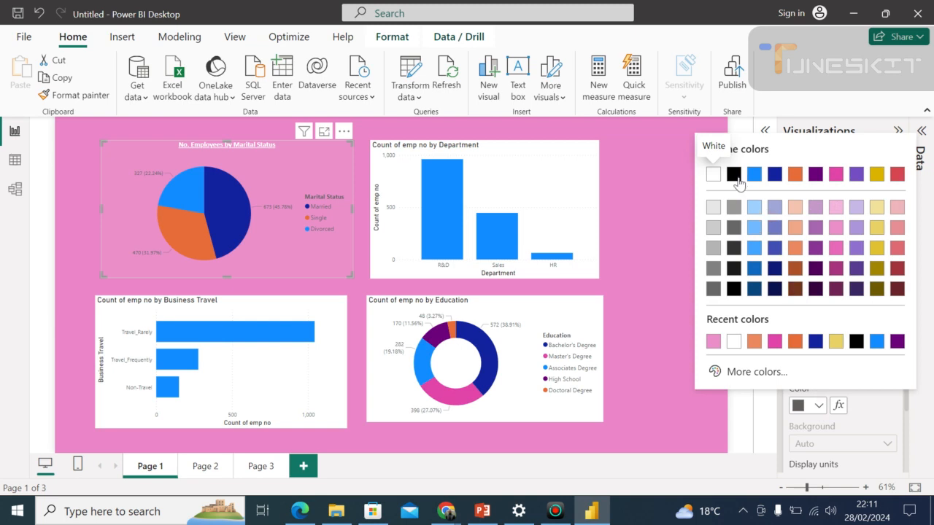
left_click(734, 177)
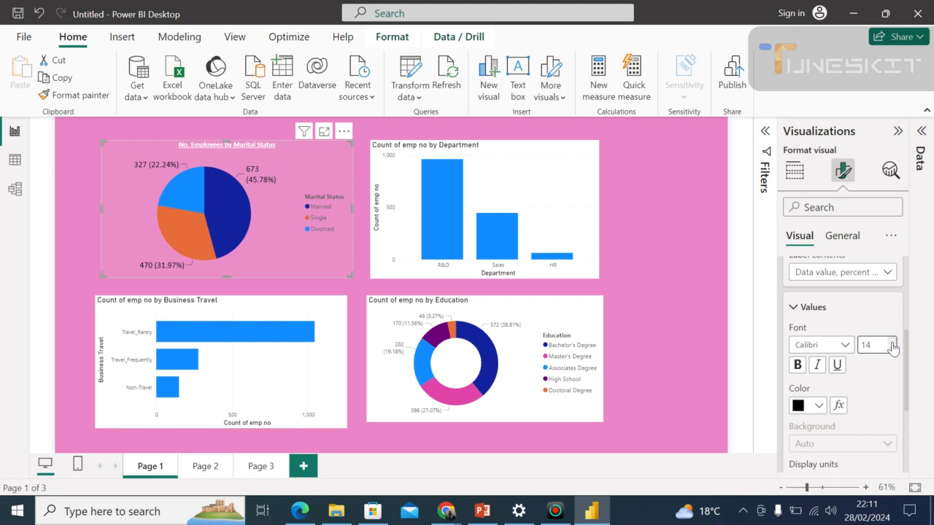
Set the pie chart's detail label values to white text at font size 9.
left_click(821, 406)
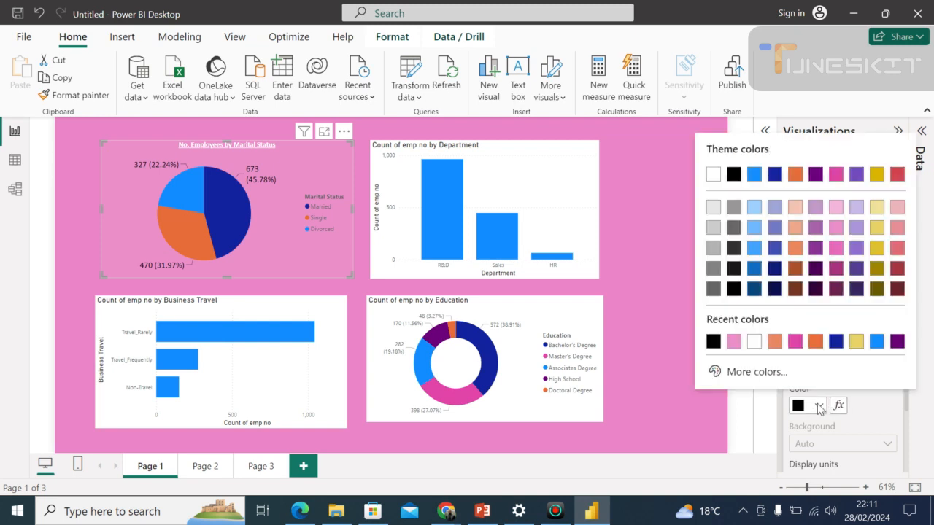
left_click(750, 342)
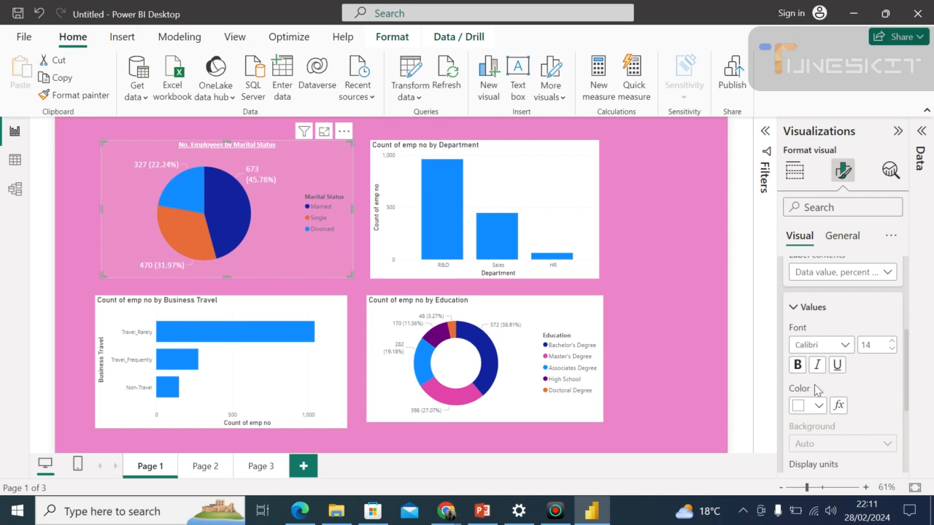
left_click(891, 349)
left_click(890, 349)
left_click(891, 349)
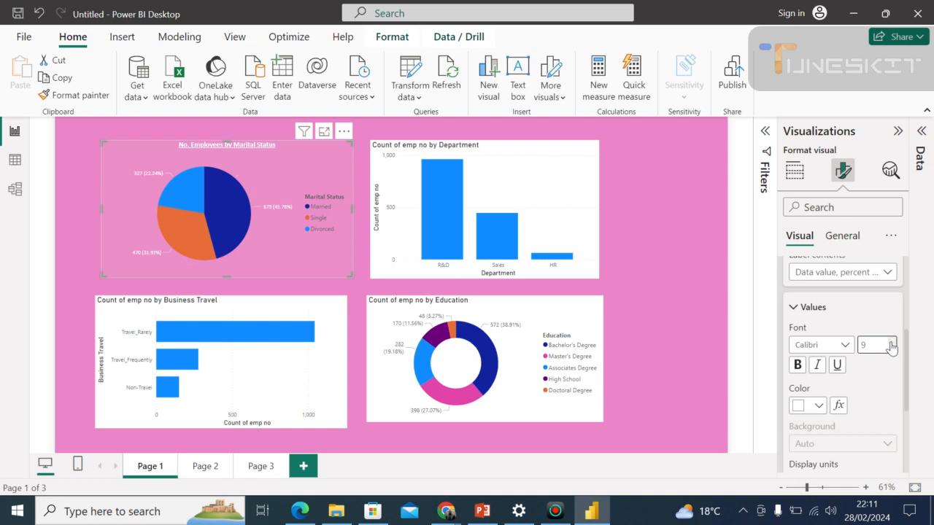
Increase the font size of the pie chart's detail label values and keep their display units at Auto.
left_click(890, 342)
left_click_drag(909, 375, 909, 419)
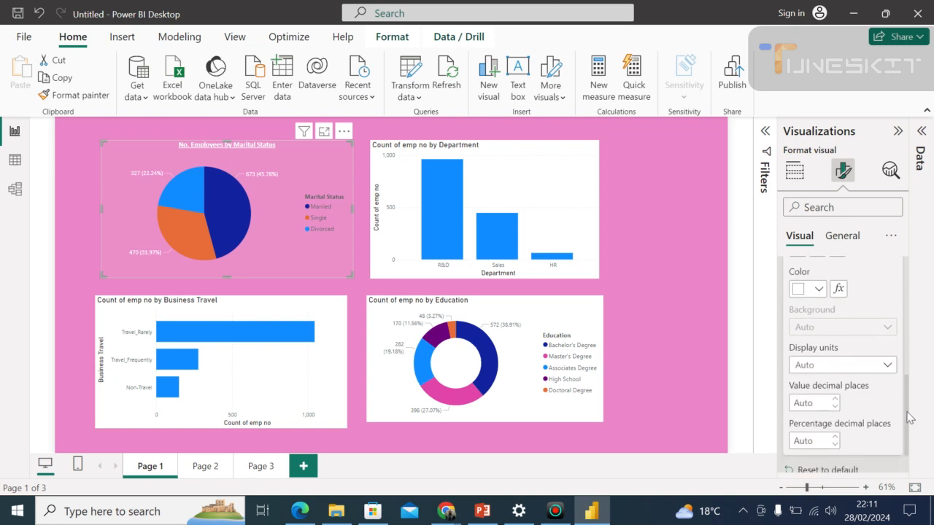
left_click(887, 368)
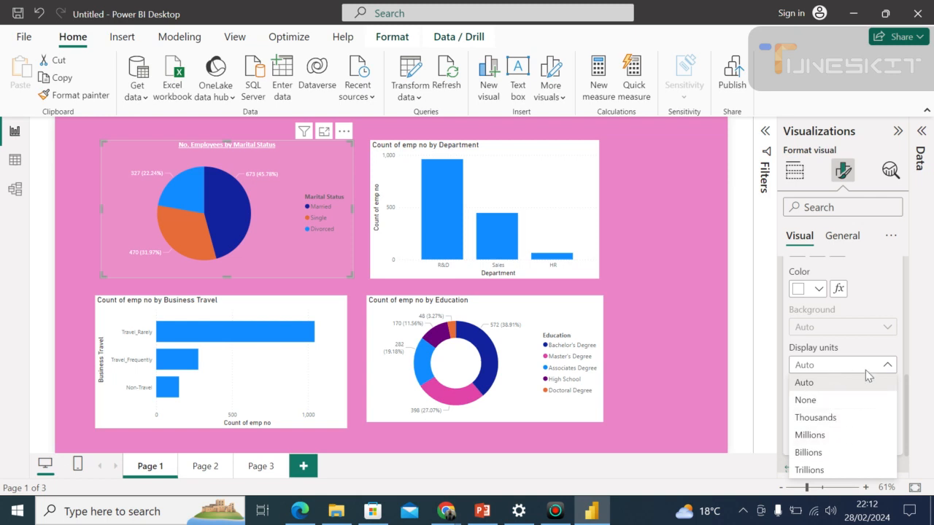
left_click(823, 388)
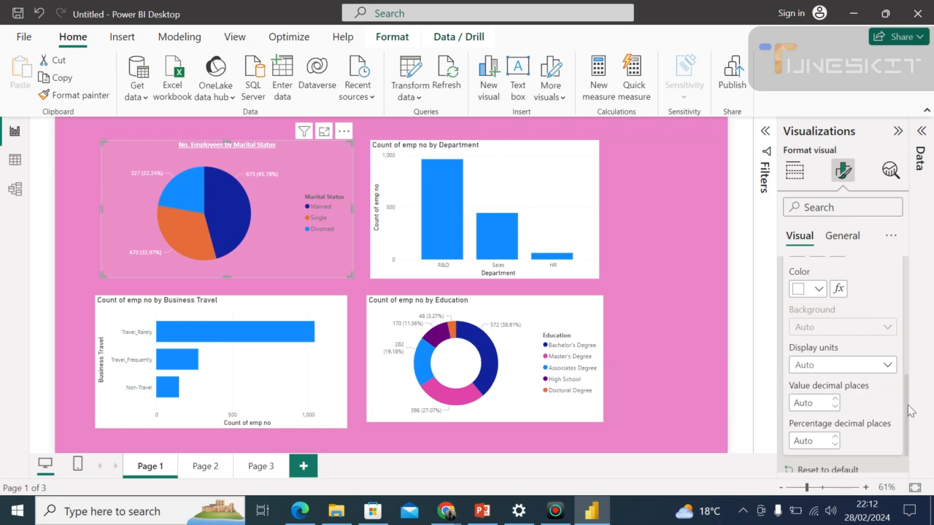
Open the marital status pie chart's rotation settings and set the rotation to 30°.
scroll(909, 411, "down", 1)
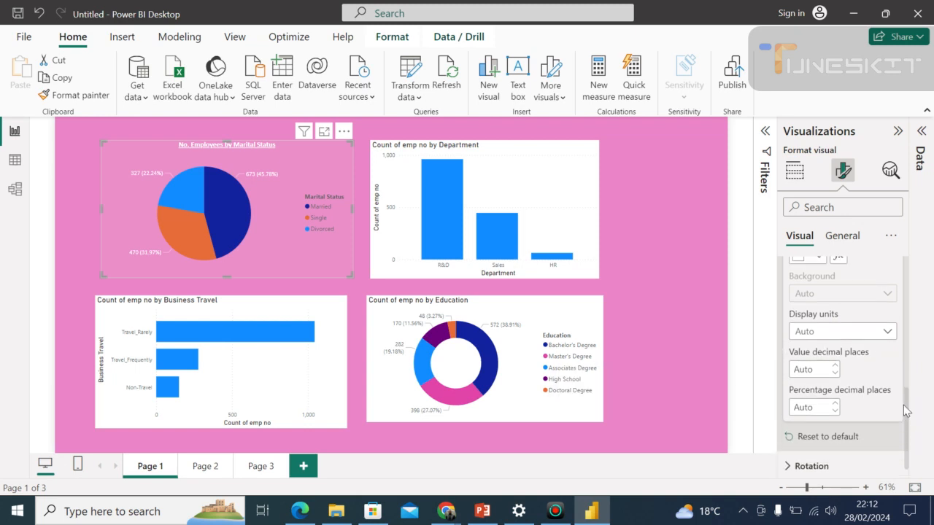
scroll(905, 410, "up", 1)
scroll(904, 423, "down", 1)
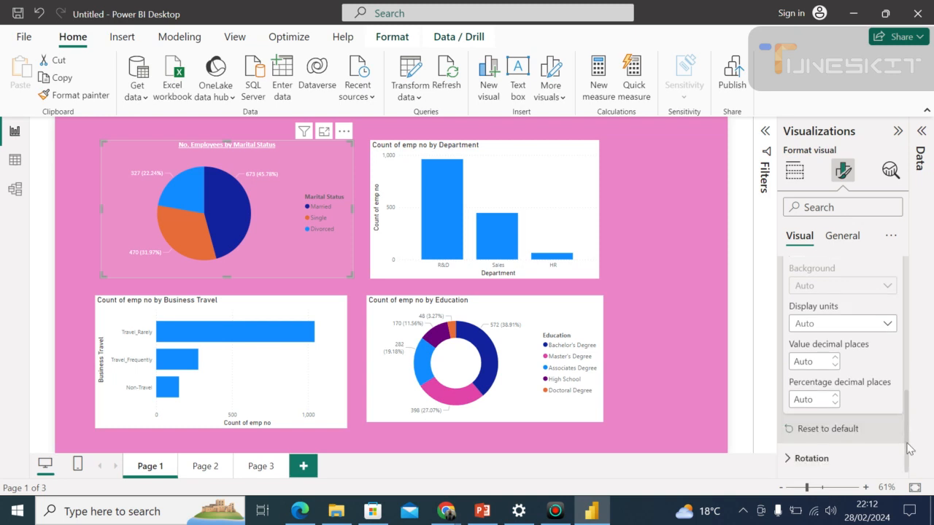
left_click(846, 456)
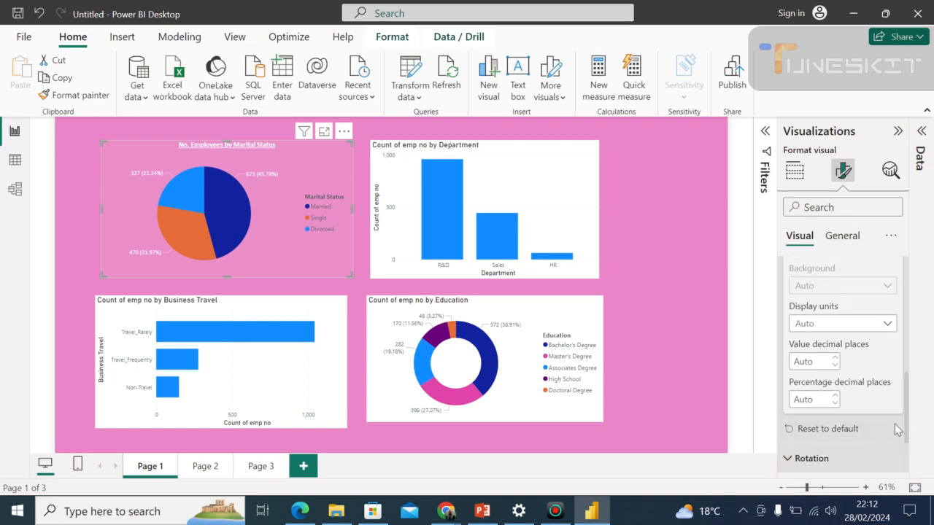
left_click_drag(905, 416, 910, 450)
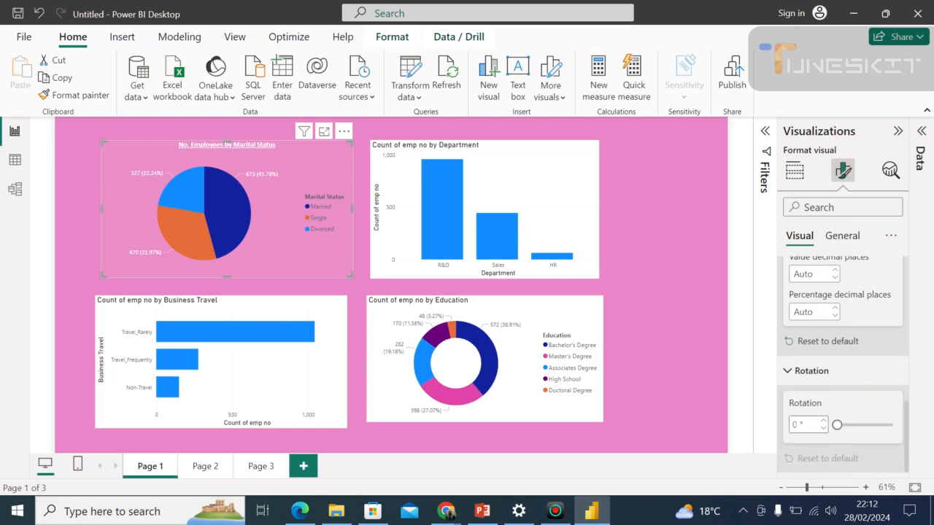
double_click(794, 424)
type("30")
key("Return")
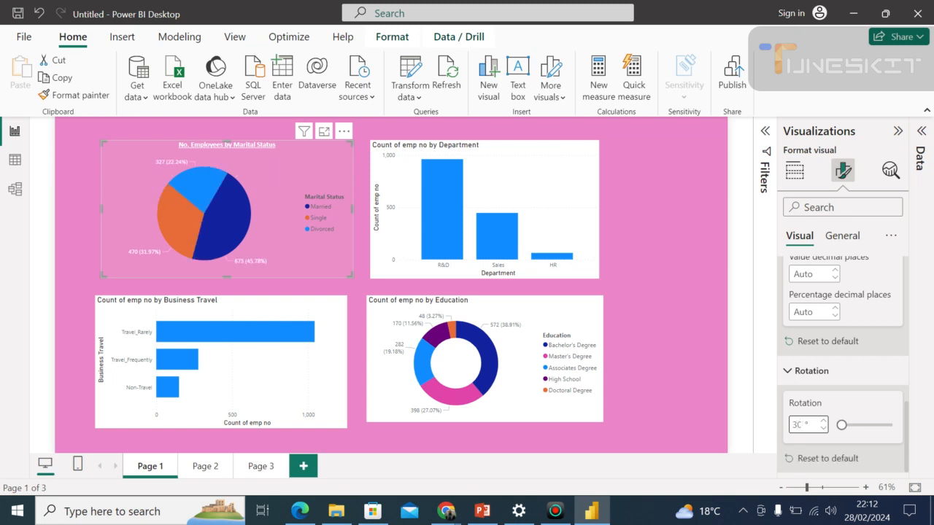
Try rotating the marital status pie chart to 45° and back to 30°.
key("BackSpace")
key("BackSpace")
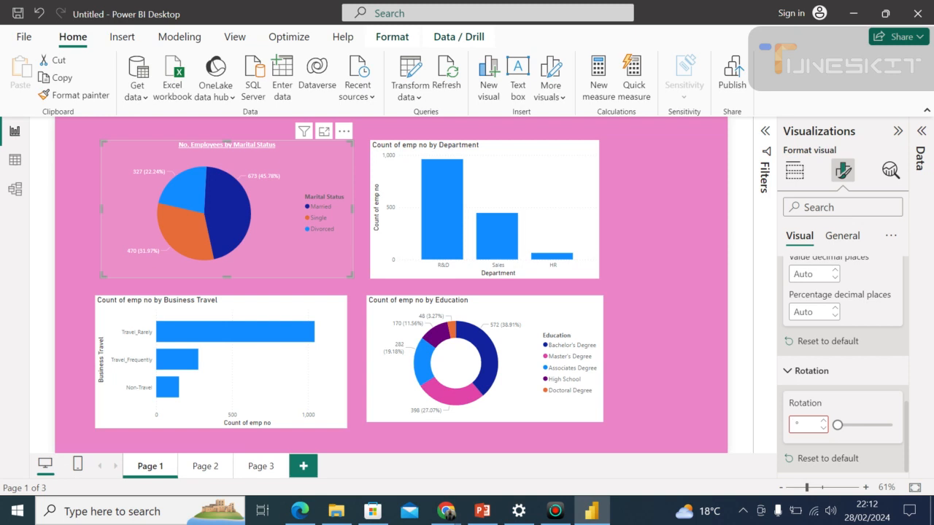
type("30")
key("BackSpace")
key("BackSpace")
type("45")
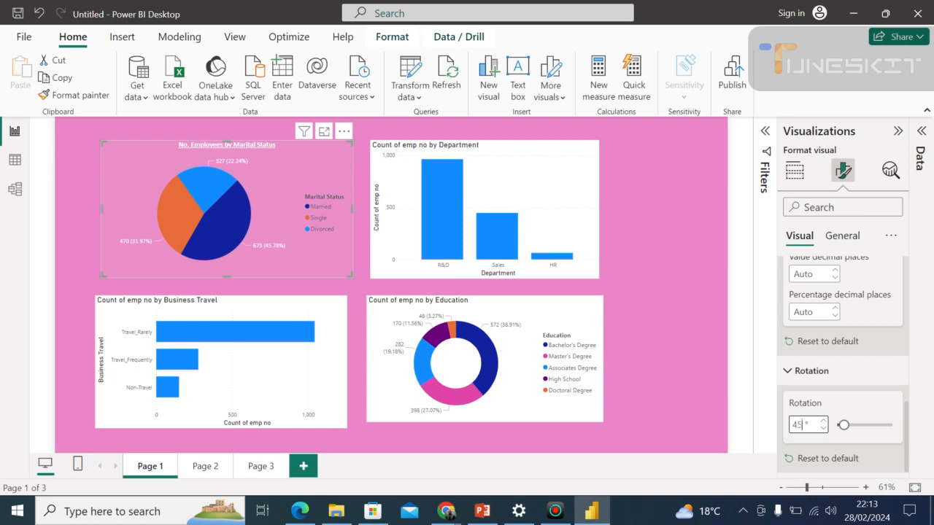
key("BackSpace")
key("BackSpace")
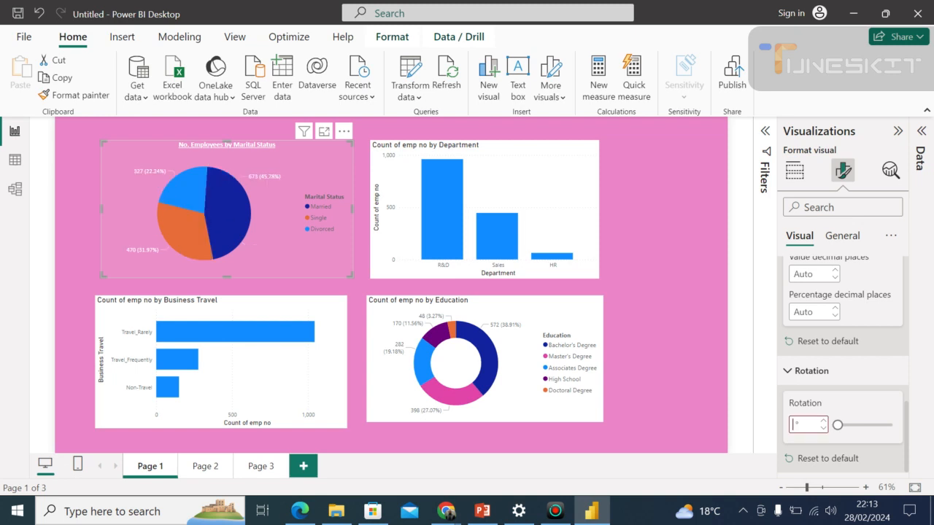
type("30")
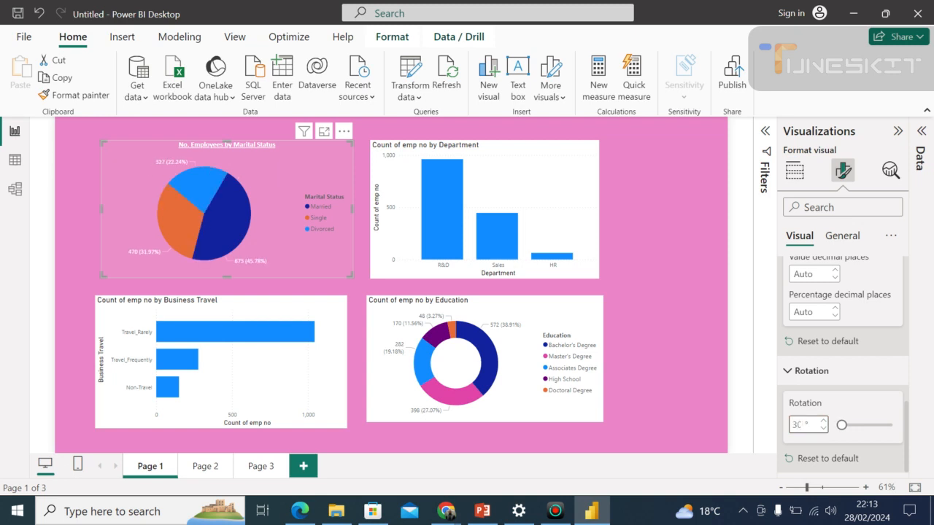
Set the pie chart's rotation to 20° and deselect the visual.
key("BackSpace")
key("BackSpace")
type("20")
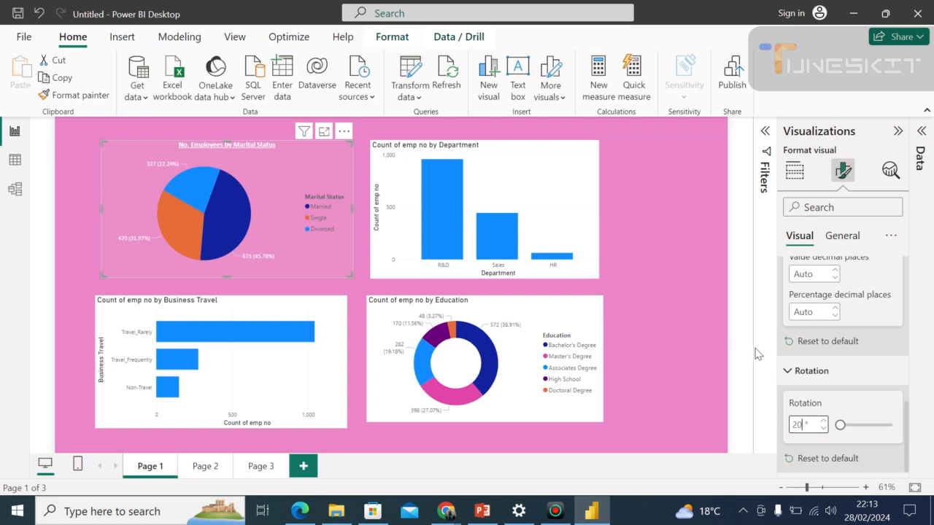
left_click(701, 295)
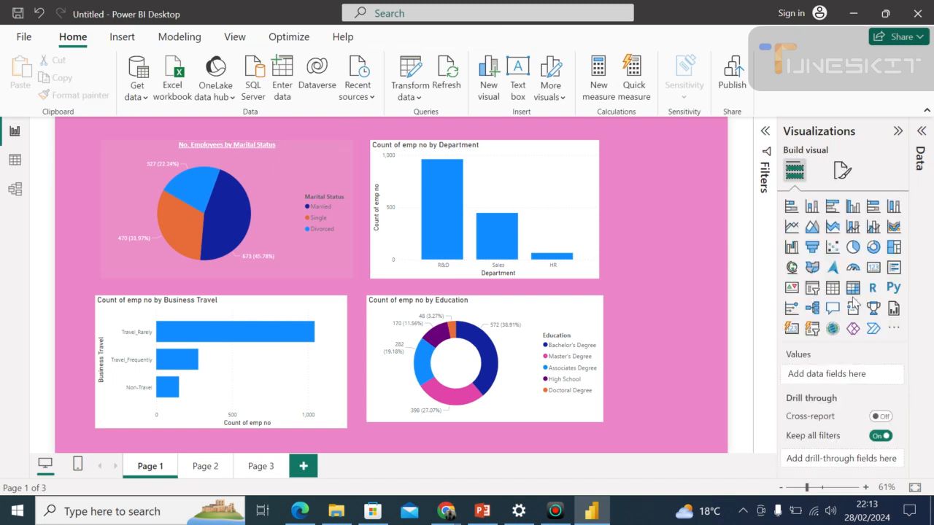
Select the pie chart, cross-highlight the page by the Married legend entry, and clear the highlight.
left_click(194, 276)
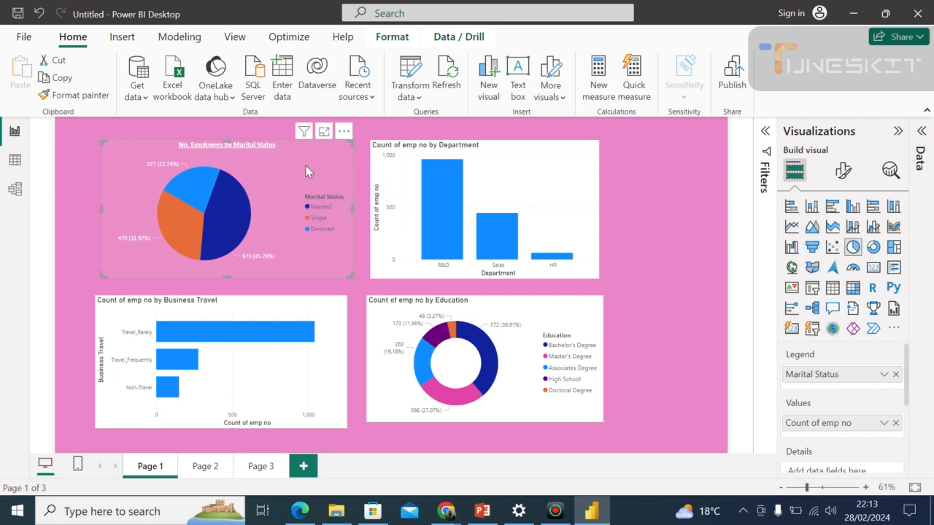
left_click(325, 207)
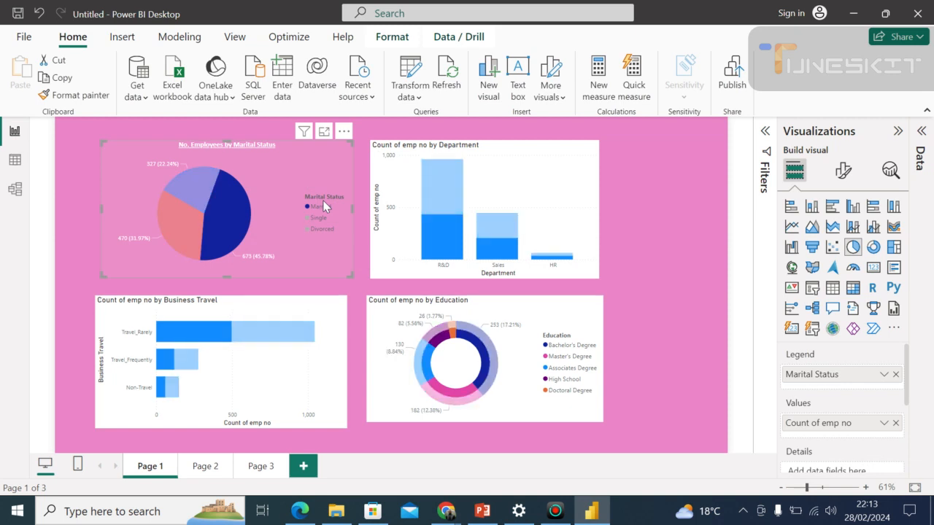
left_click(312, 181)
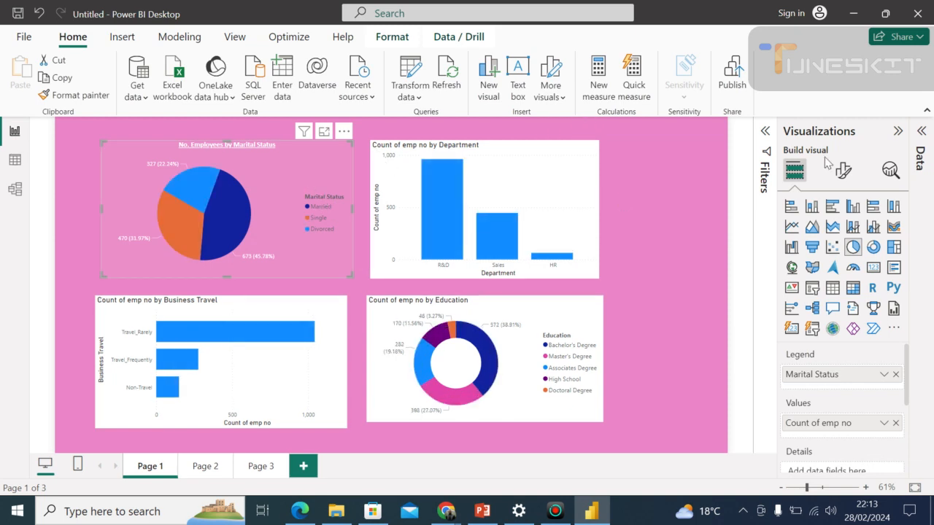
Try the pie chart's legend at Top center and Bottom left, and settle on Bottom center.
left_click(843, 170)
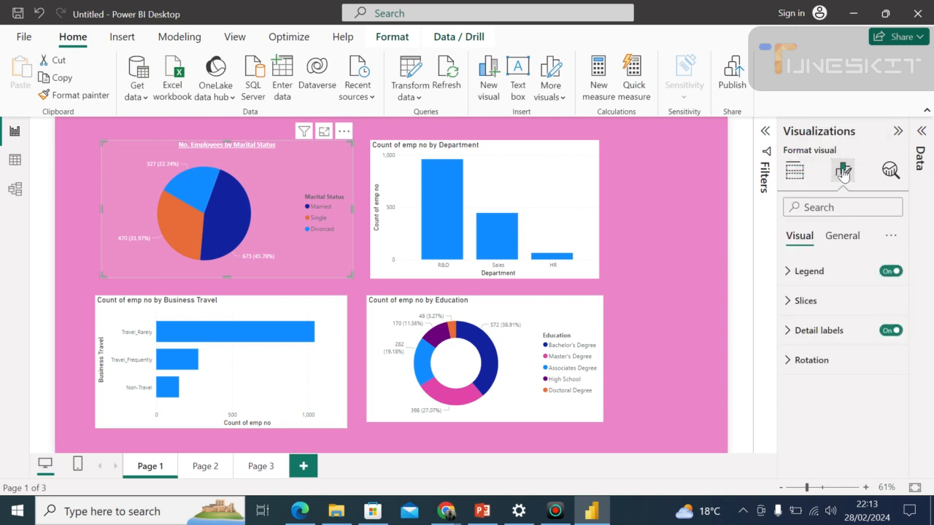
left_click(807, 273)
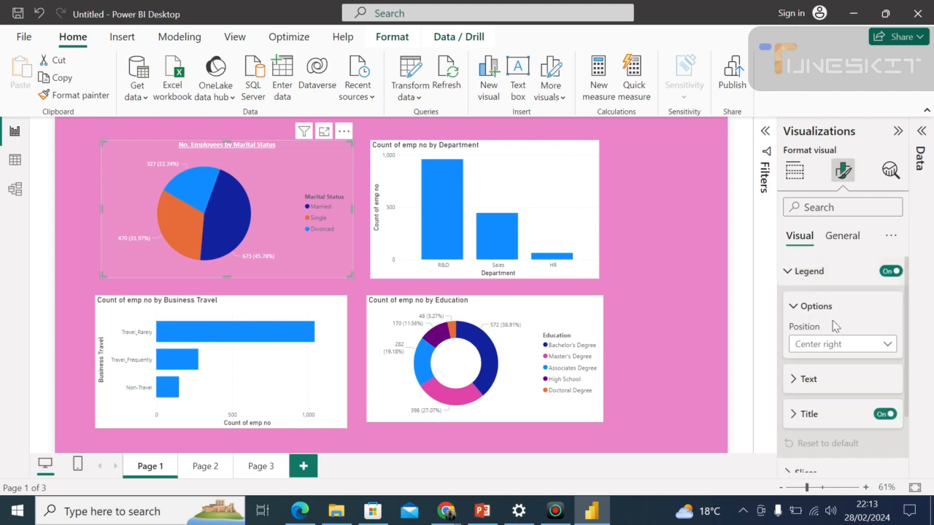
left_click(884, 347)
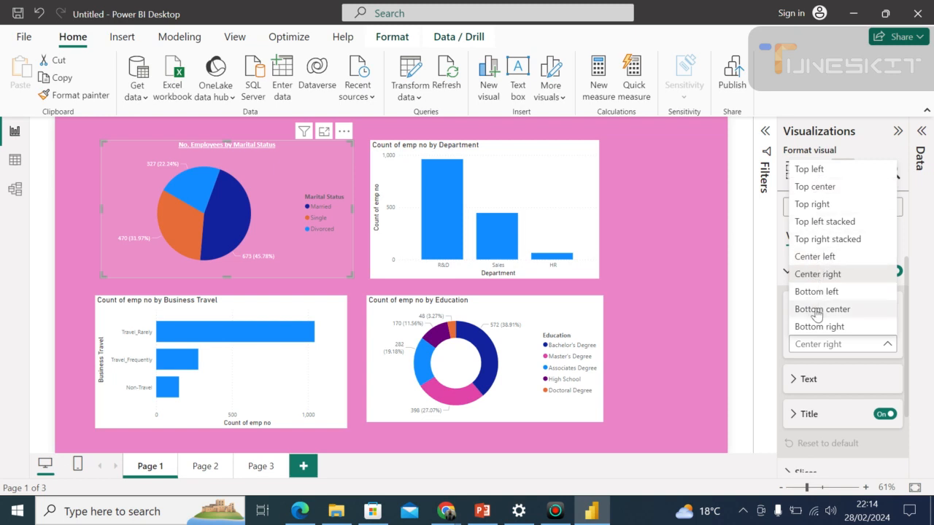
left_click(817, 187)
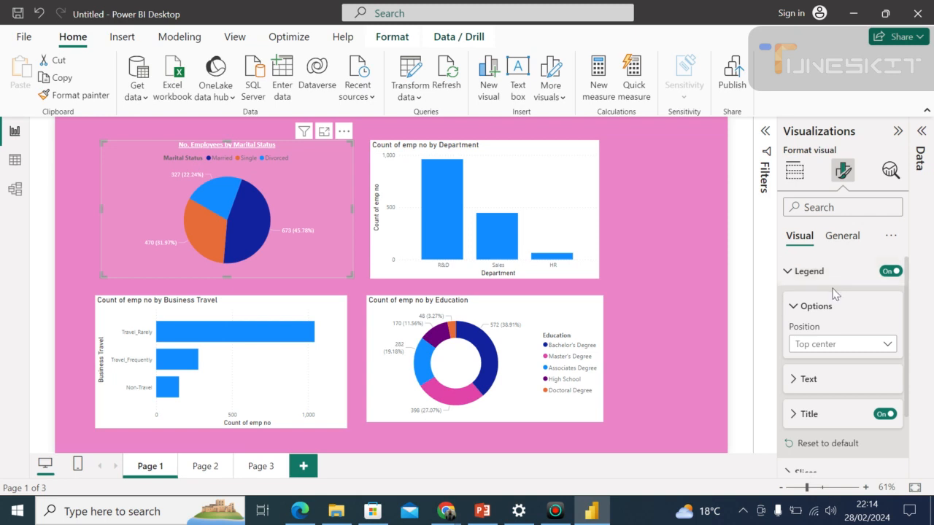
left_click(833, 346)
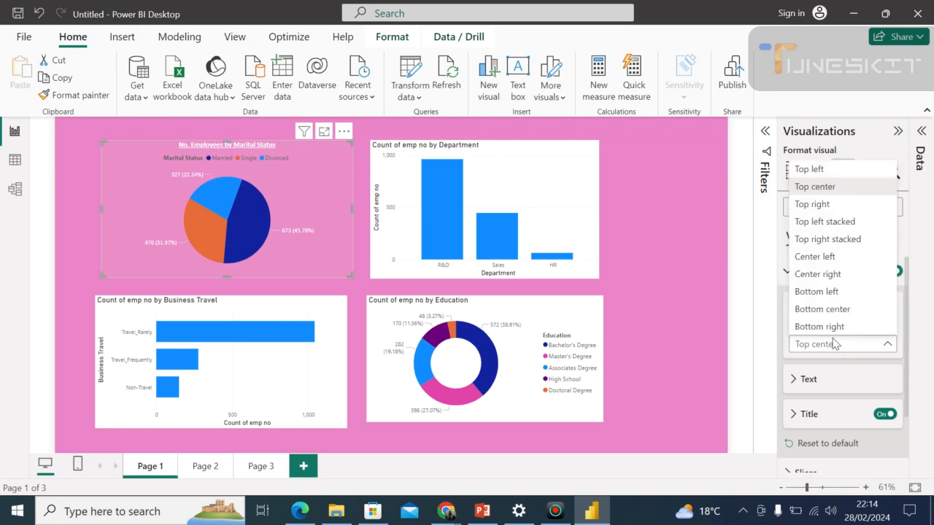
left_click(817, 293)
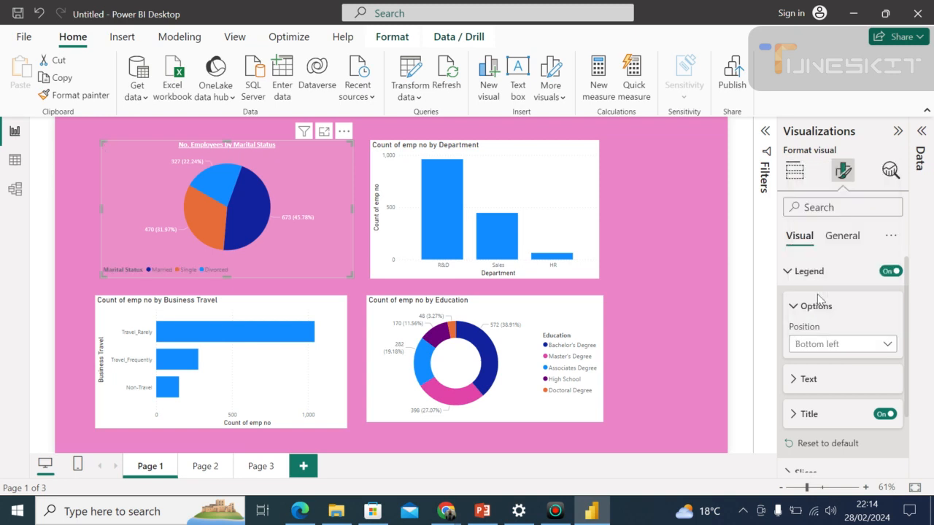
left_click(824, 350)
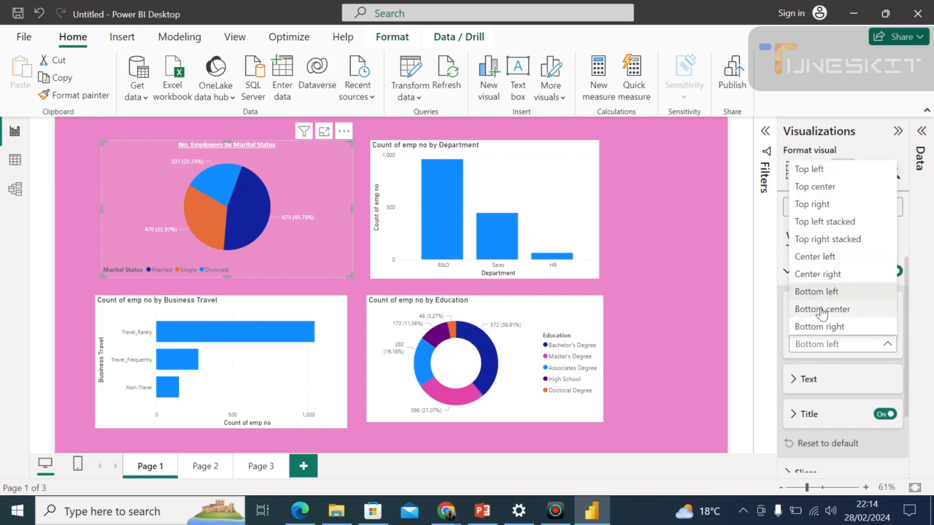
left_click(822, 309)
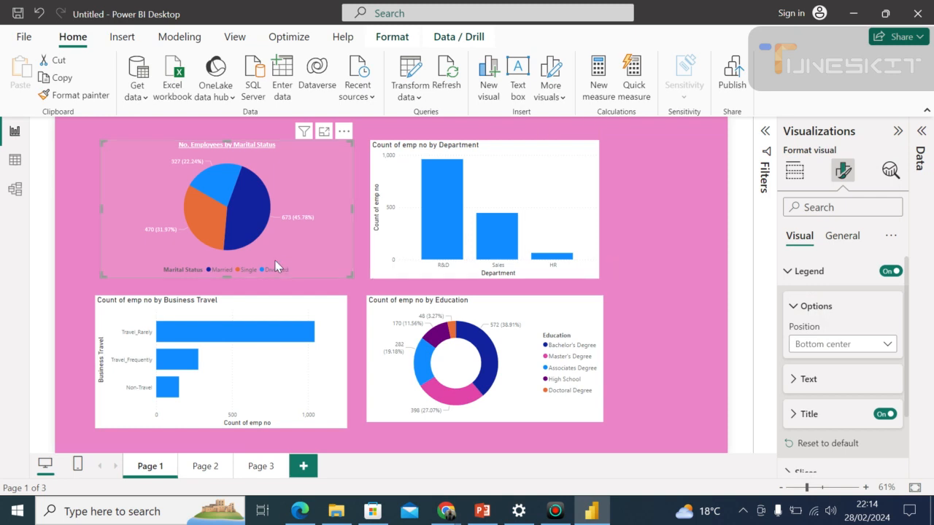
Turn off the pie chart's legend title and make the legend text bold and white.
left_click(883, 415)
left_click(833, 388)
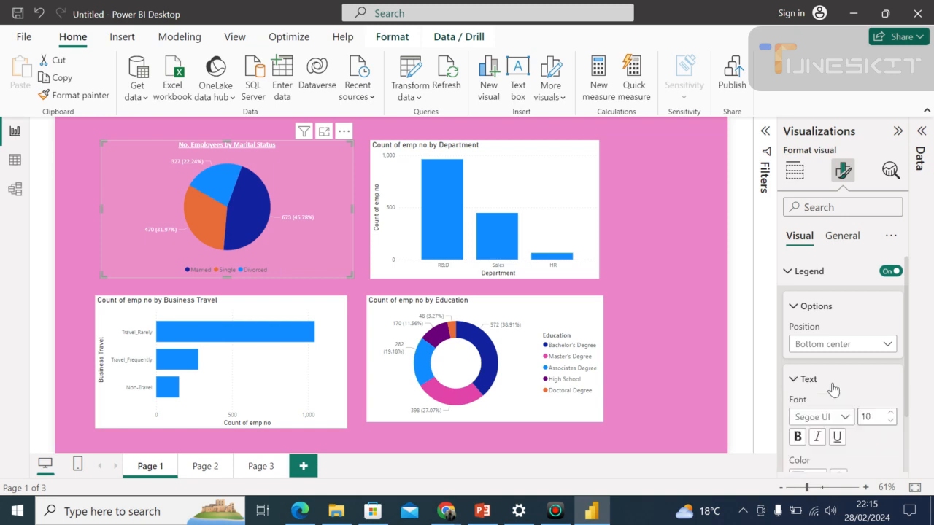
left_click(798, 437)
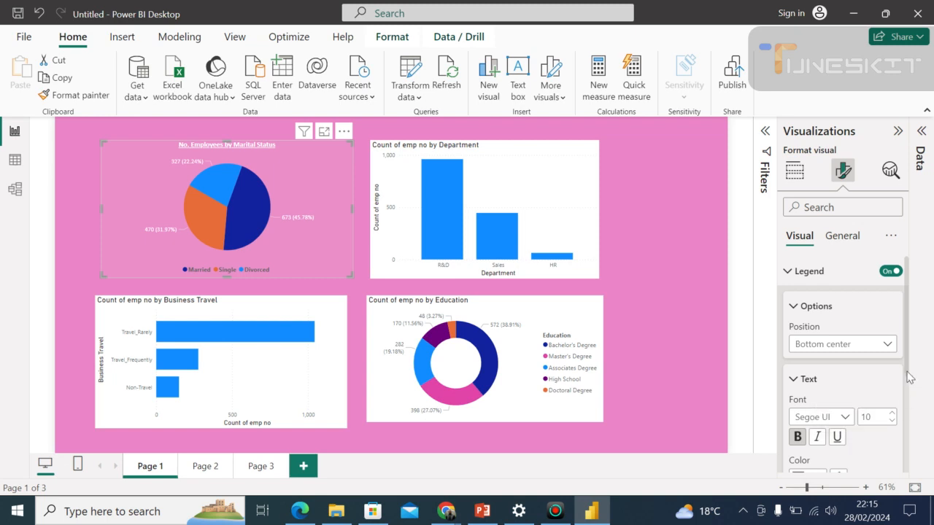
scroll(909, 377, "down", 2)
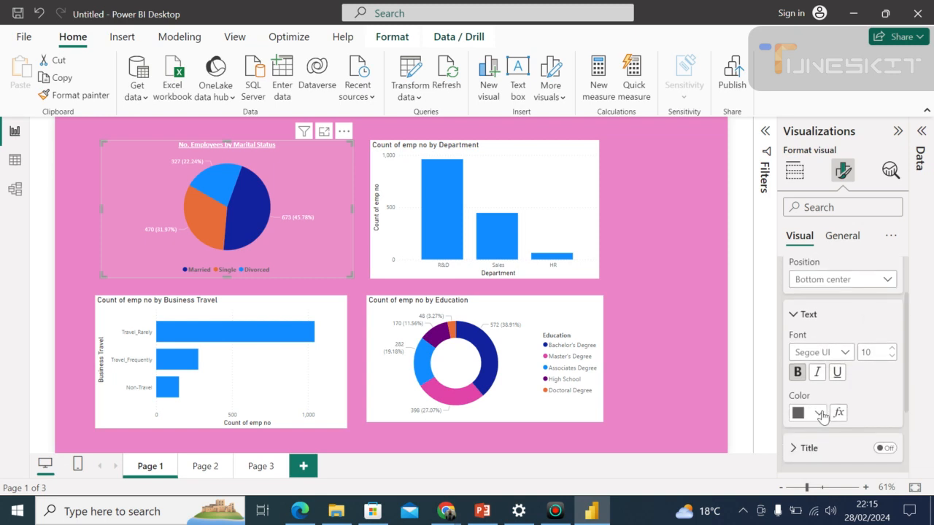
left_click(819, 413)
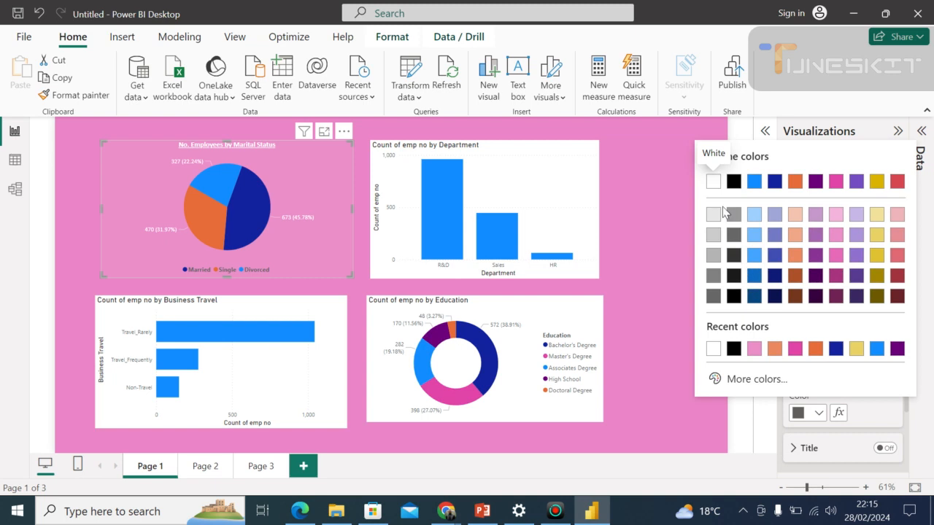
left_click(713, 182)
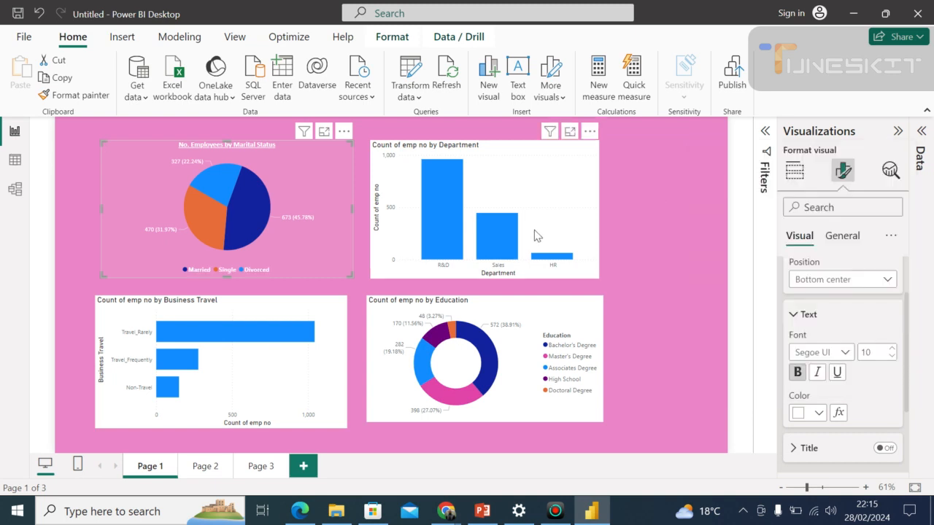
left_click(665, 229)
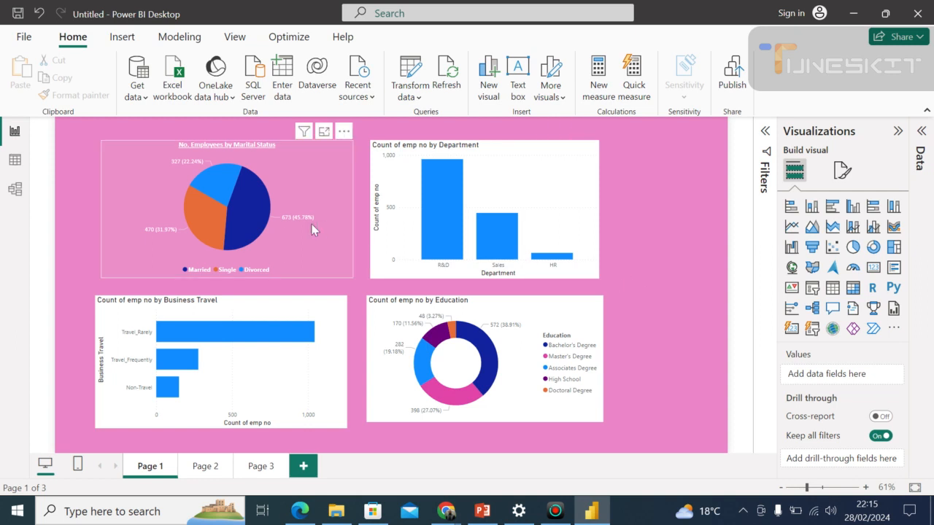
Search the marital status pie chart's format settings for the visual border and turn the border on.
left_click(321, 243)
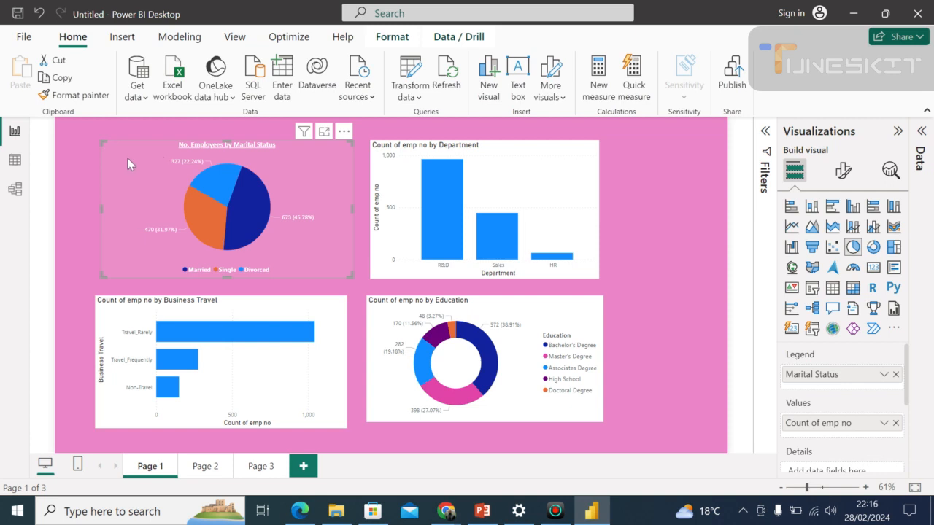
left_click(844, 171)
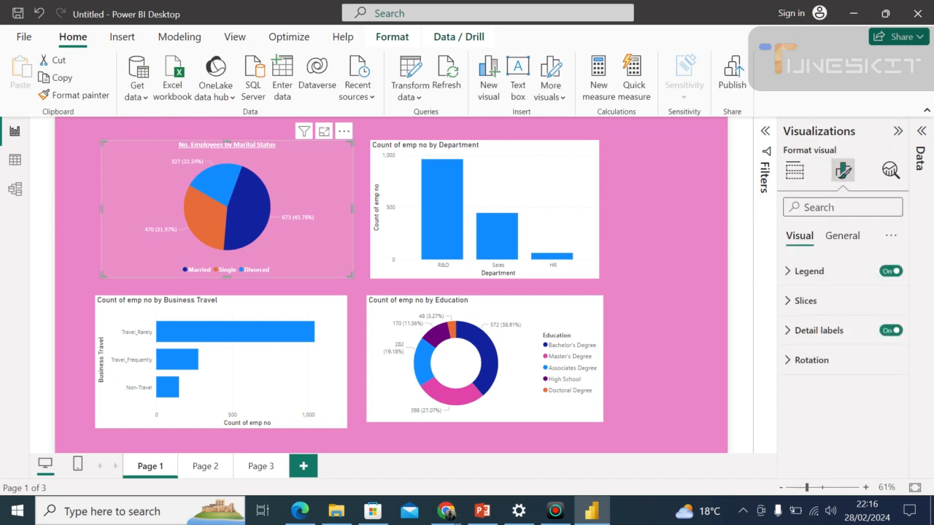
type("vi")
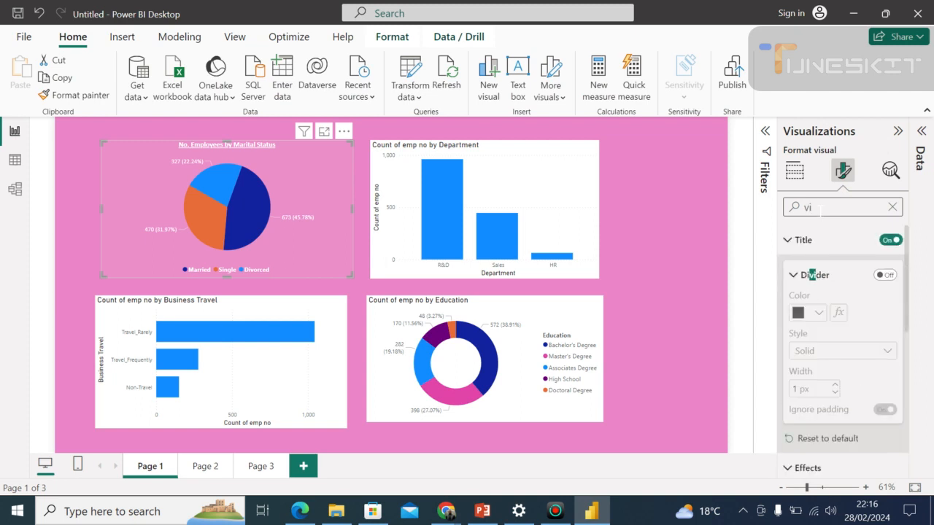
type("su")
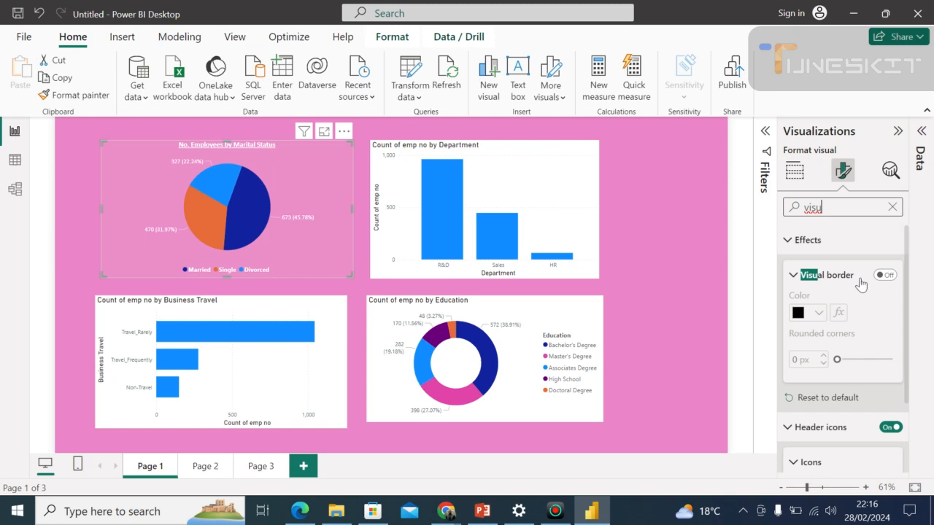
left_click(883, 275)
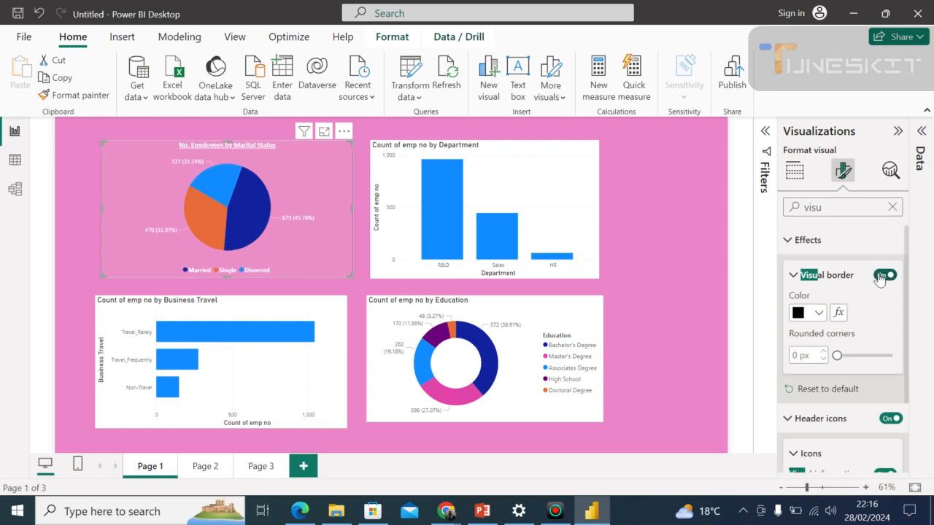
Make the pie chart's border white, round its corners slightly, and deselect the visual.
left_click(819, 314)
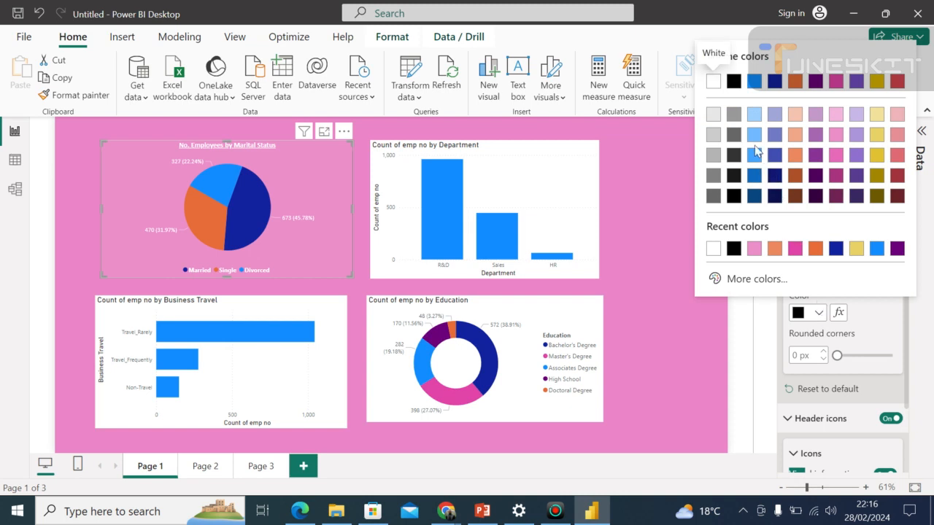
left_click(712, 81)
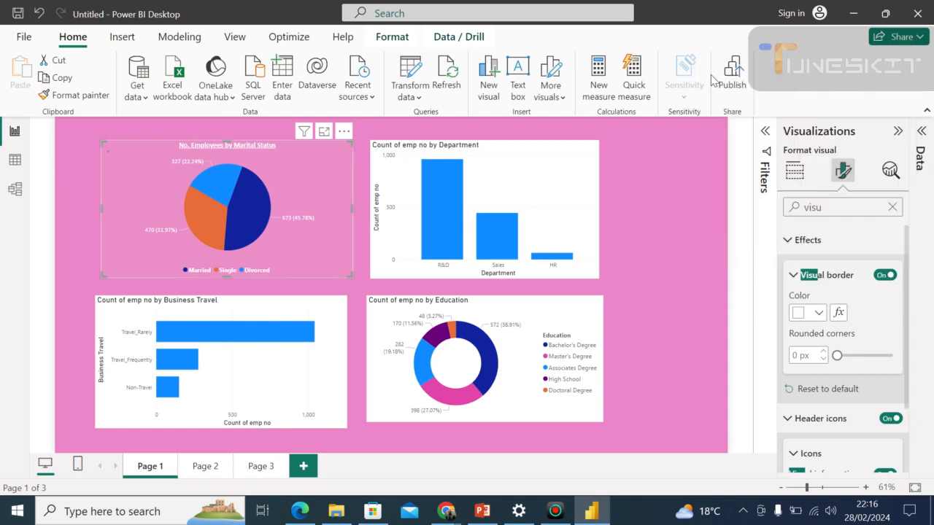
left_click(843, 355)
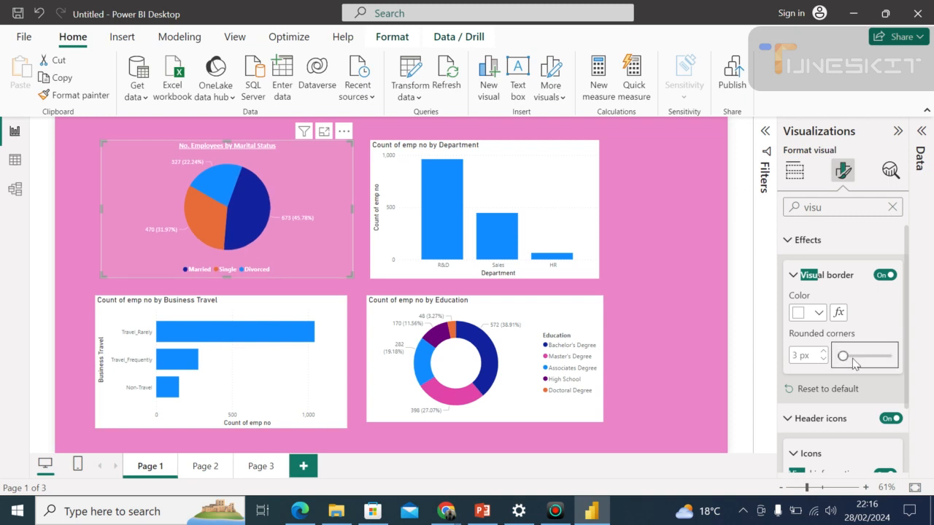
left_click(847, 355)
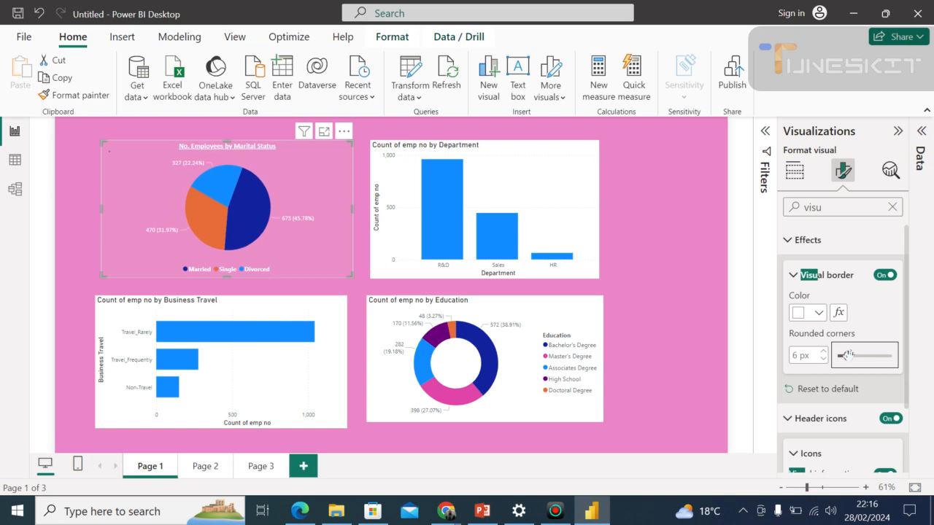
left_click(652, 276)
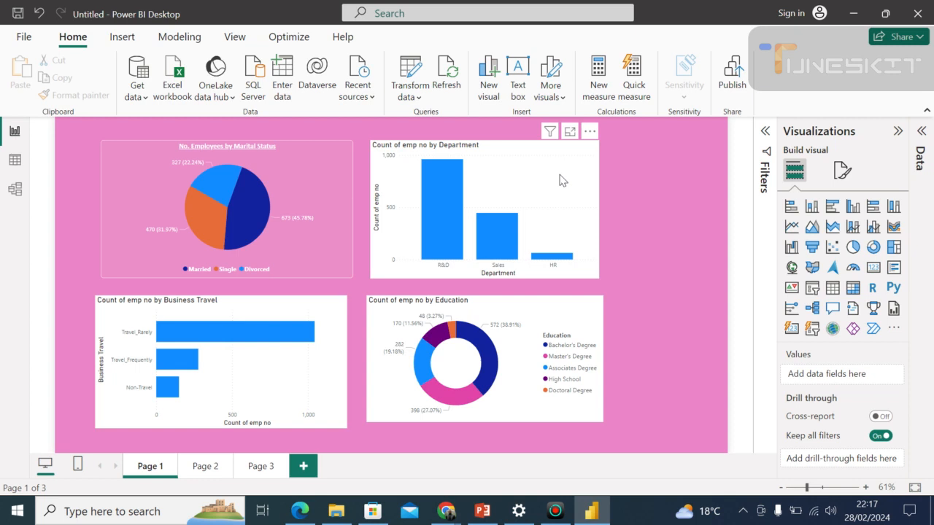
Move the Education donut chart slightly left, closer to the Business Travel bar chart.
left_click(377, 174)
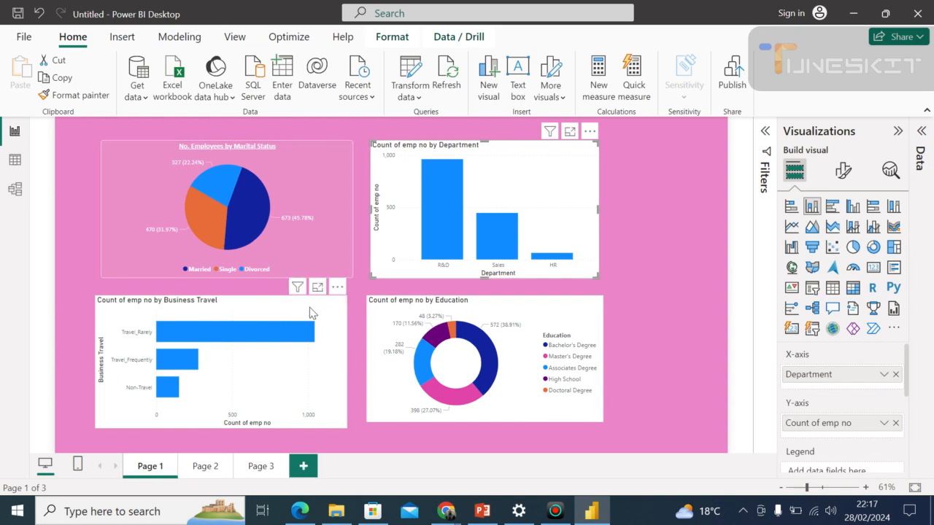
left_click(335, 321)
left_click_drag(372, 336, 382, 258)
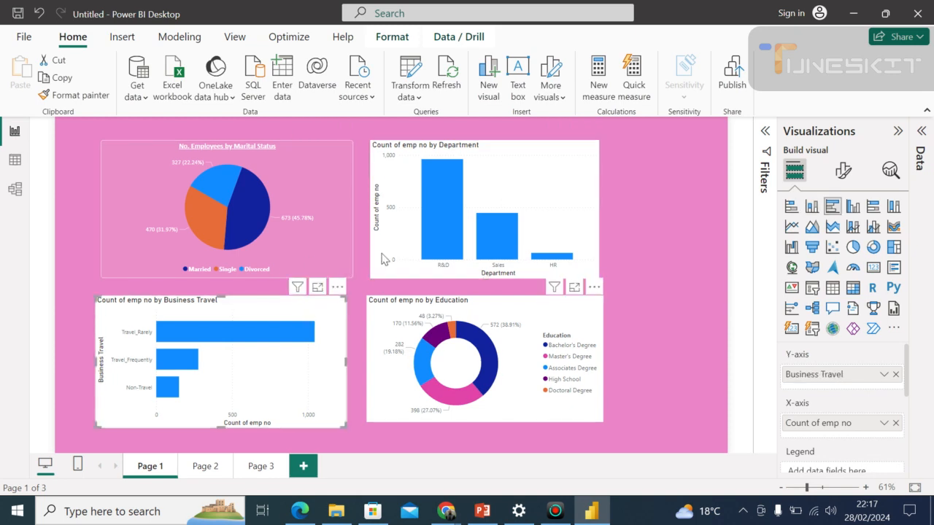
left_click(636, 208)
left_click_drag(528, 238, 526, 283)
left_click_drag(458, 278, 442, 307)
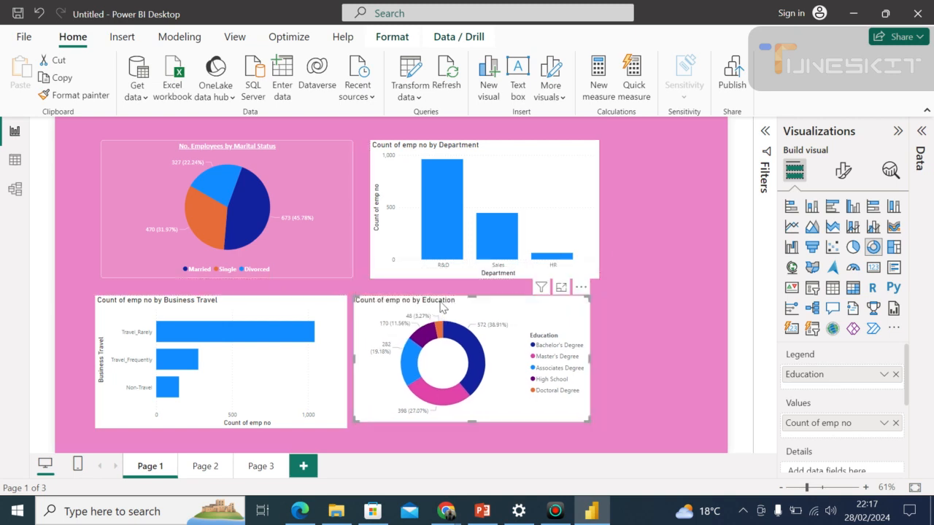
Set the Department column chart's background to the recently used light pink and deselect the visual.
left_click(553, 180)
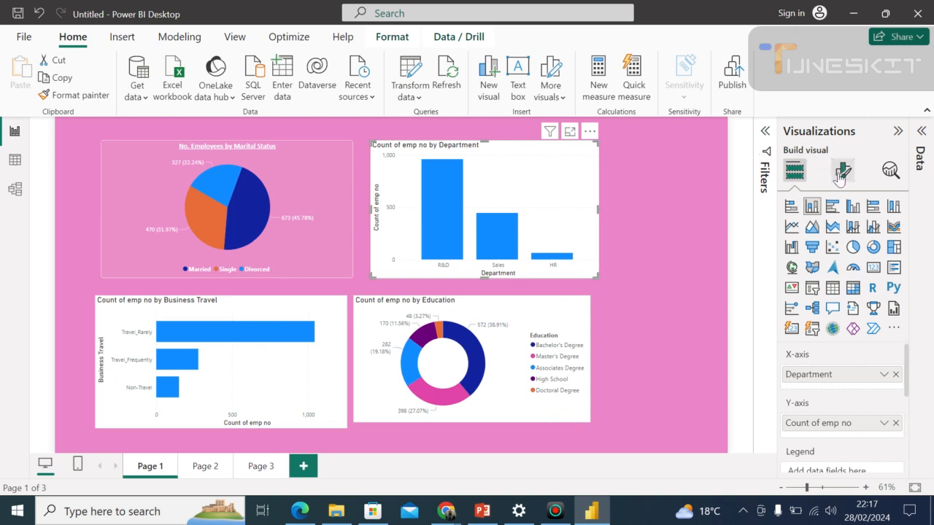
left_click(842, 178)
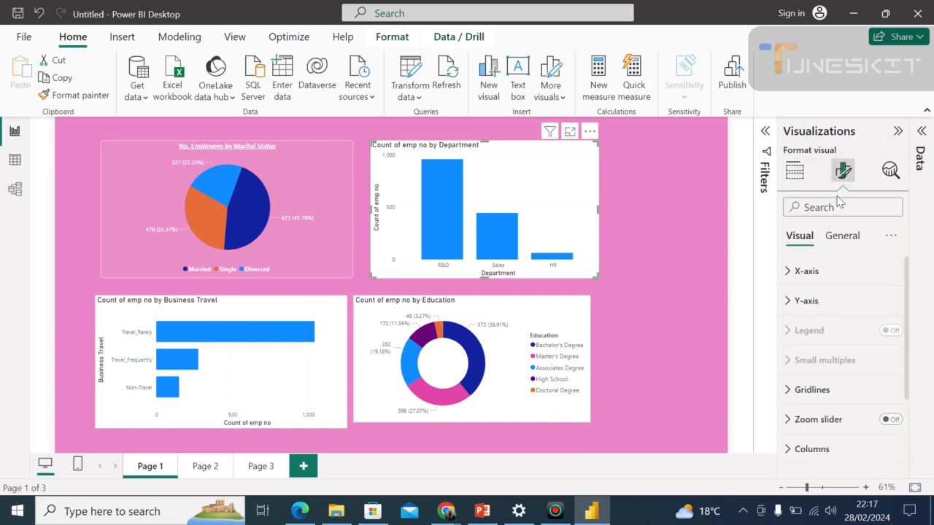
left_click(842, 237)
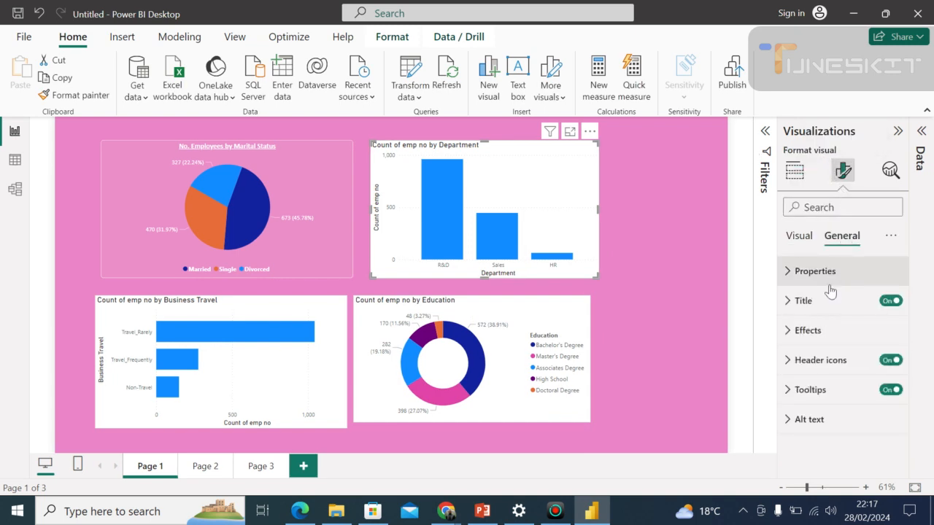
left_click(808, 331)
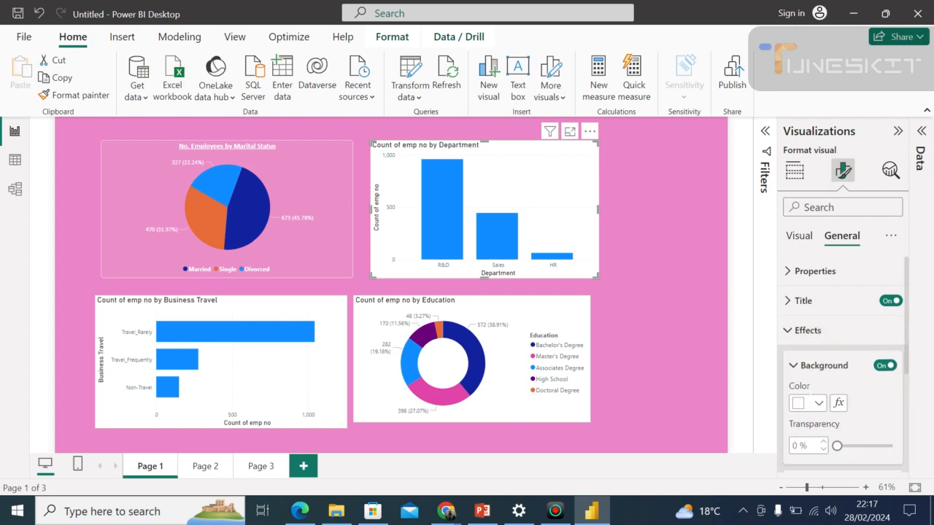
left_click(817, 404)
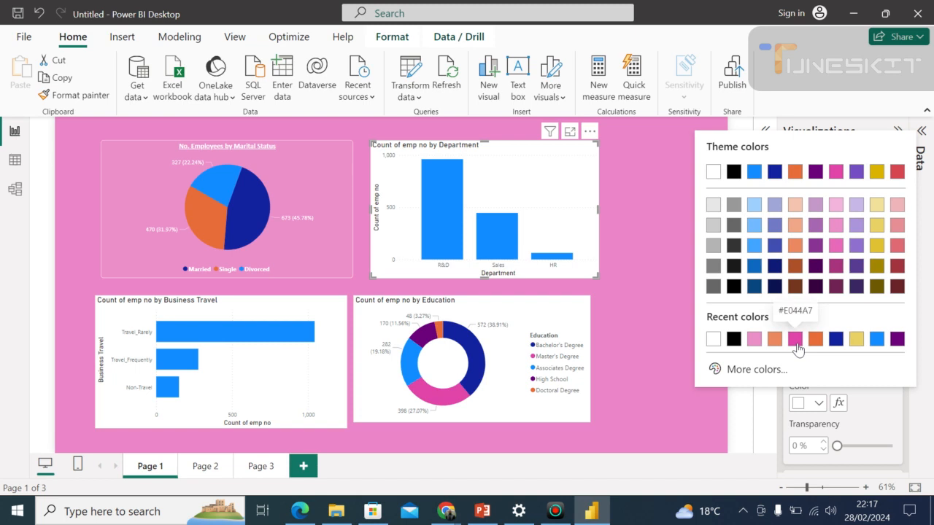
left_click(755, 341)
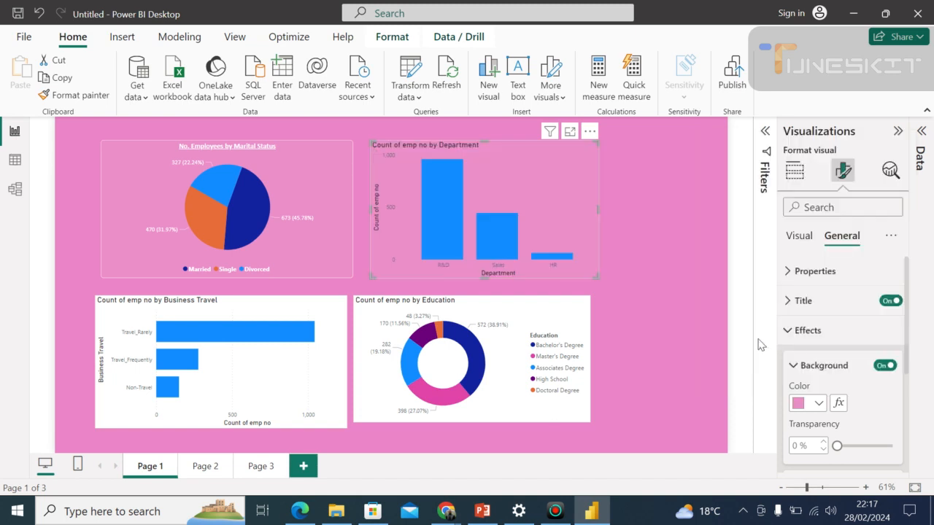
left_click(636, 296)
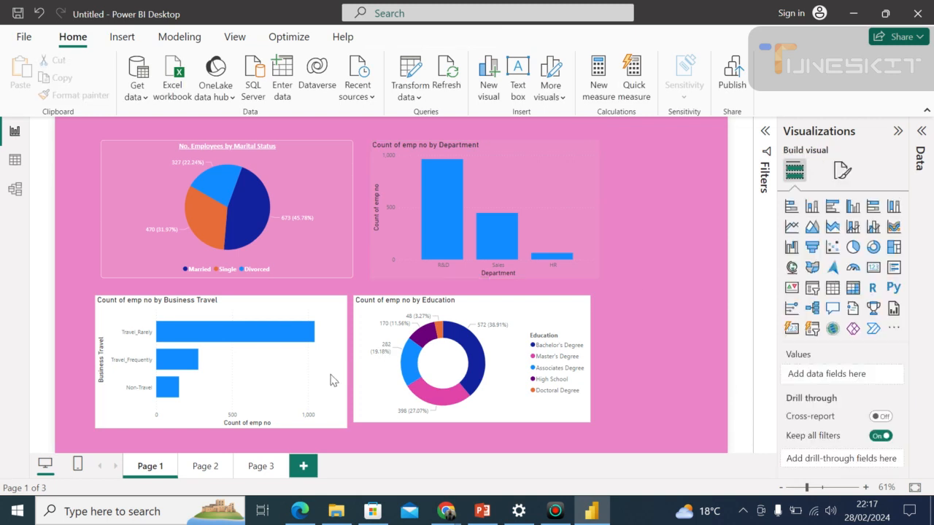
Give the Business Travel bar chart the same light pink background as the Department chart.
left_click(330, 380)
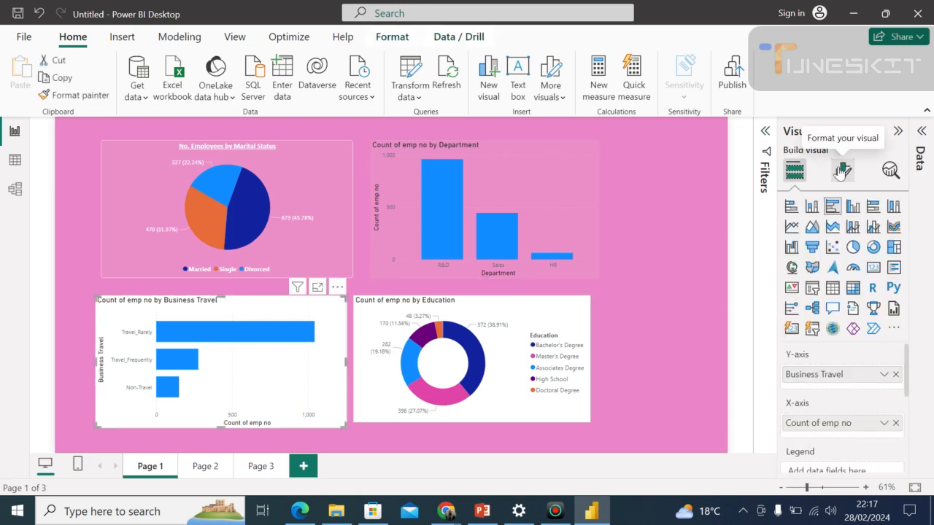
left_click(842, 171)
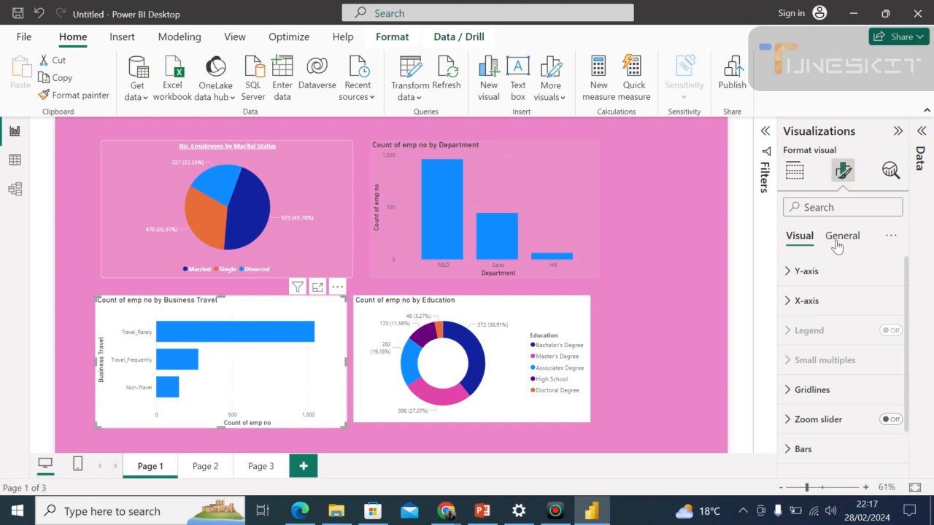
left_click(836, 244)
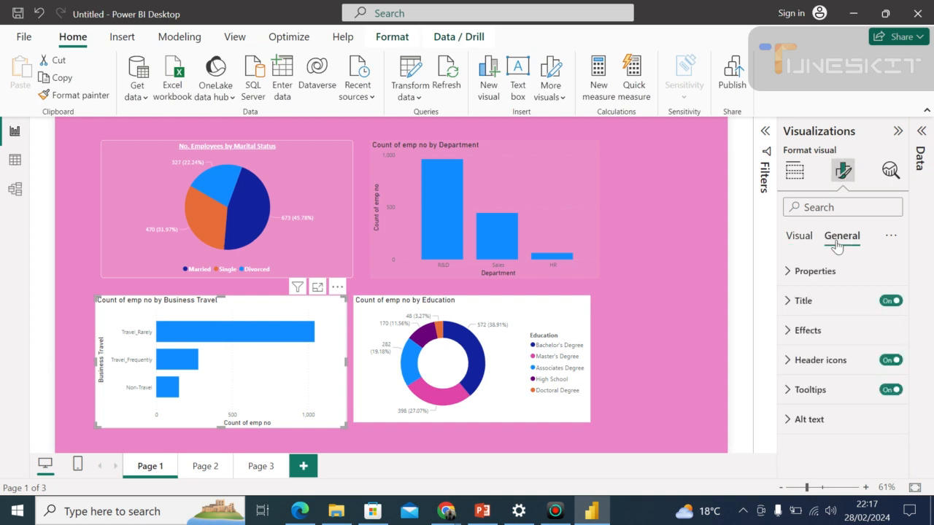
left_click(823, 333)
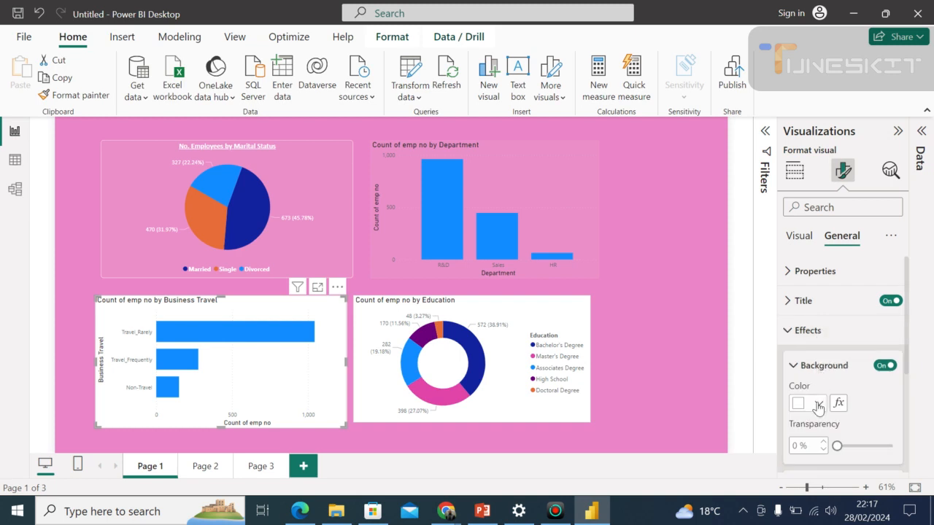
left_click(818, 406)
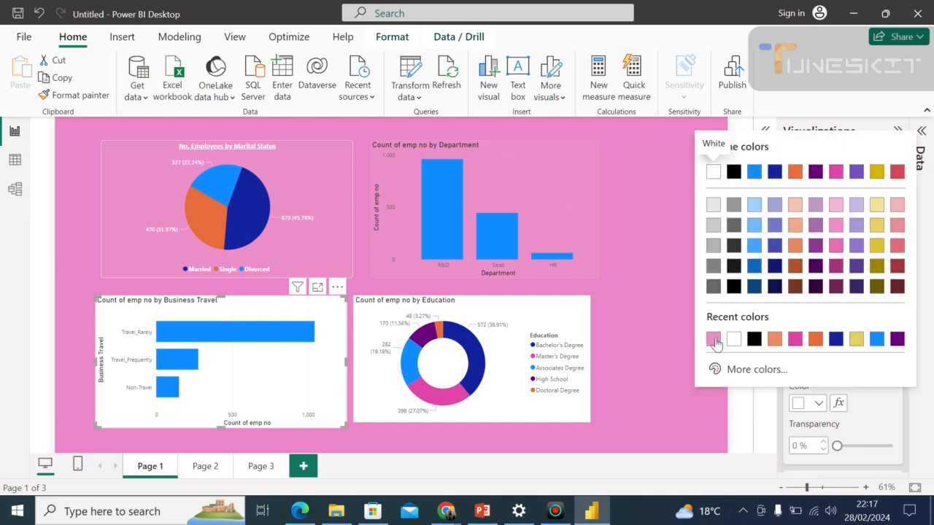
left_click(714, 339)
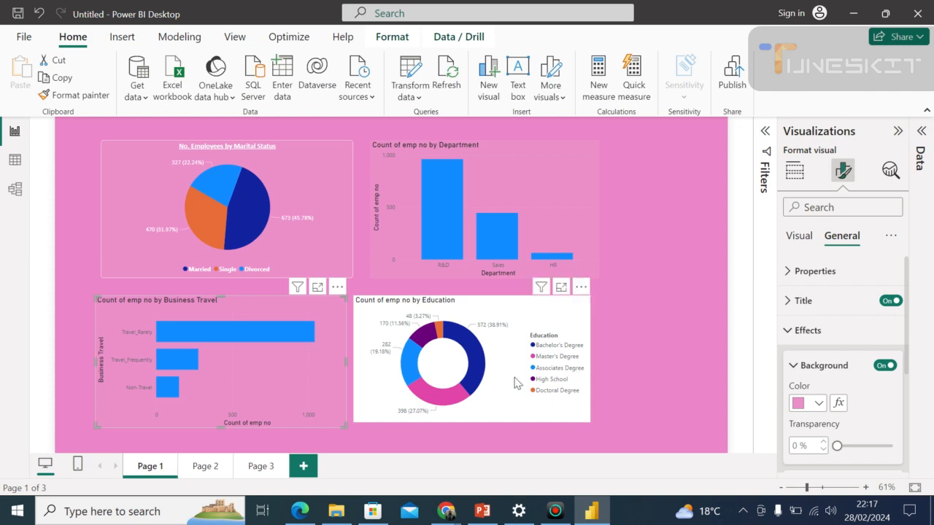
Set the Education donut chart's background to the same light pink and nudge the chart slightly down.
left_click(522, 410)
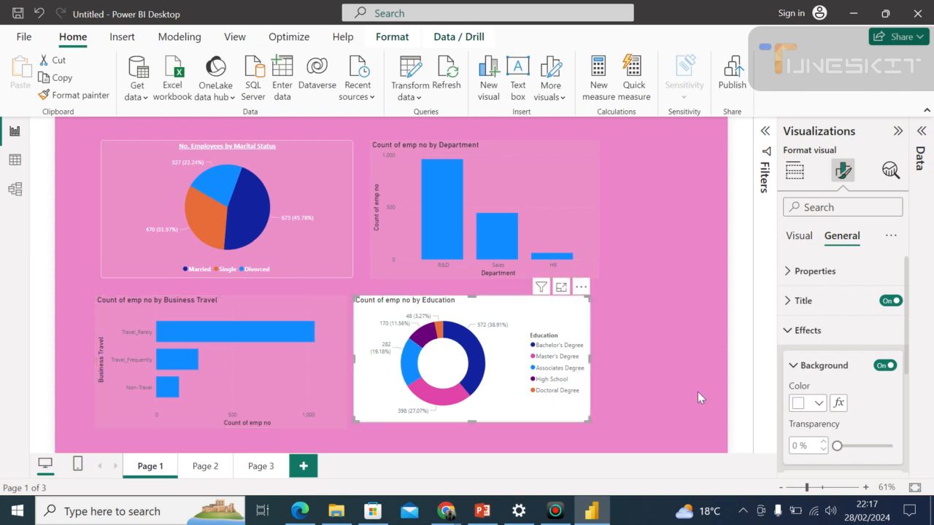
left_click(819, 403)
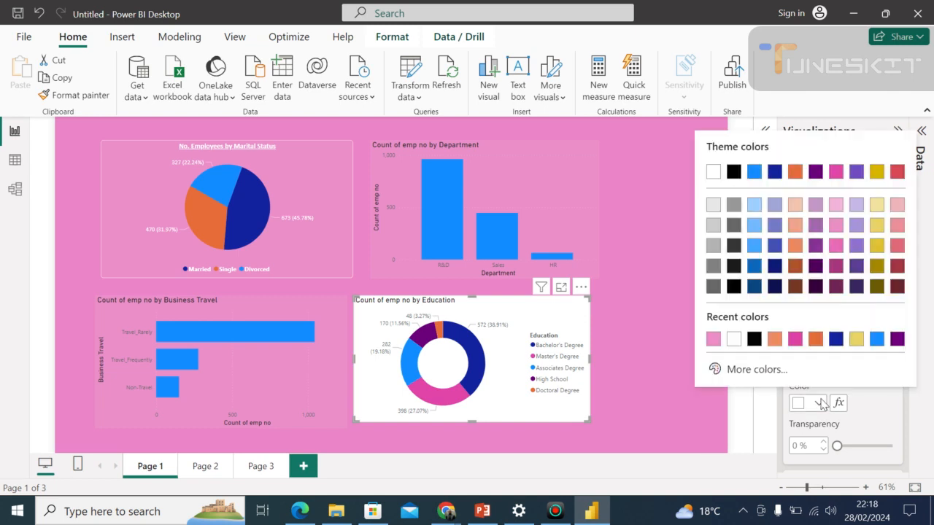
left_click(713, 339)
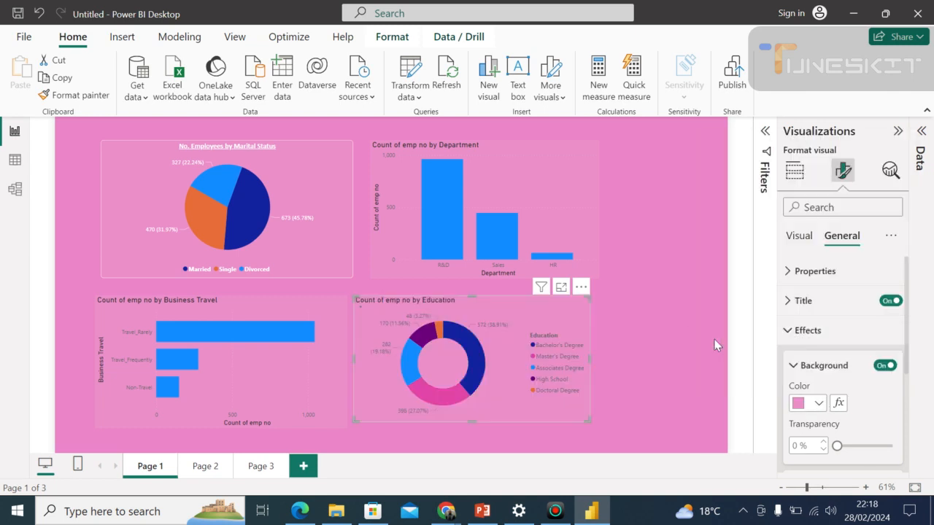
left_click(399, 322)
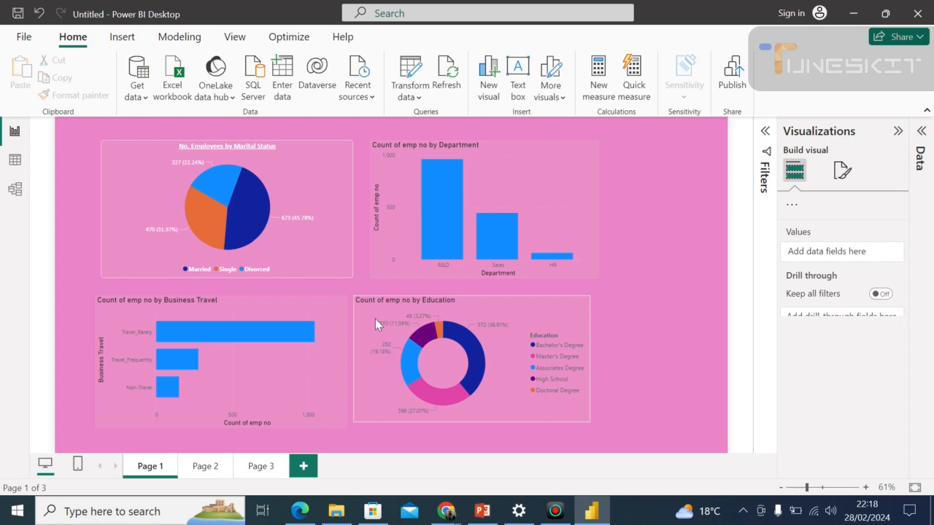
left_click(373, 330)
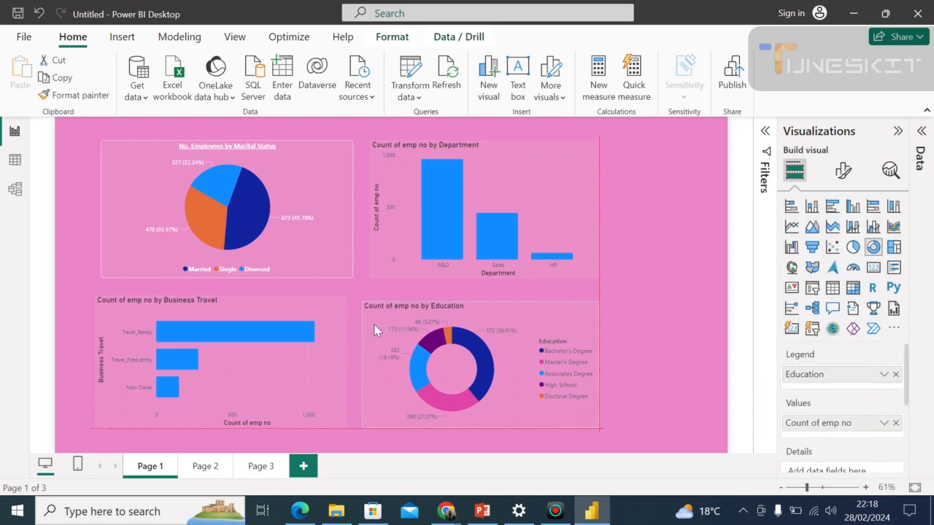
Change the Department column chart's title text to "Employees by Department".
left_click(397, 179)
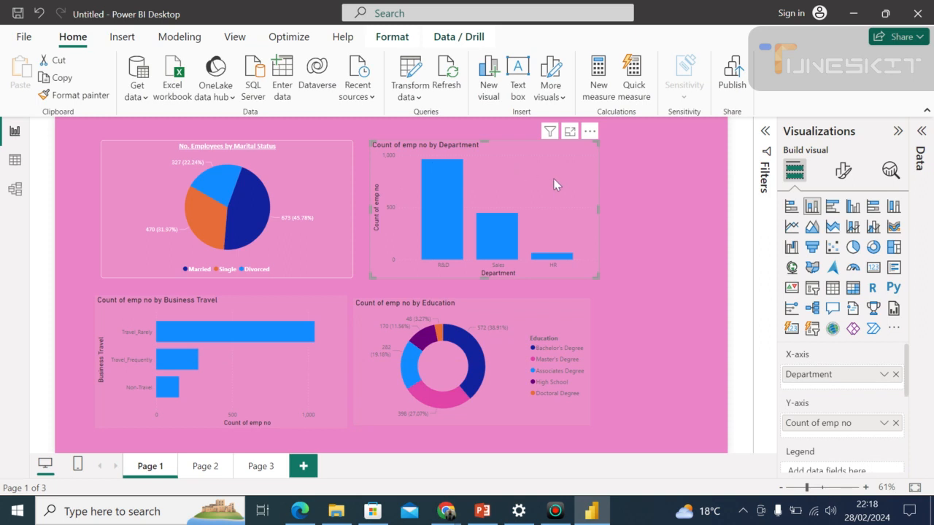
left_click(841, 175)
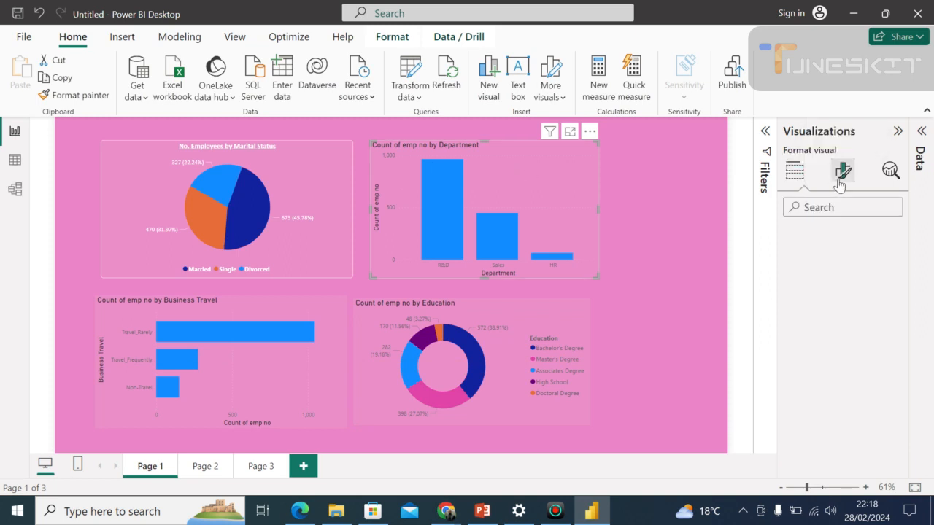
left_click(837, 242)
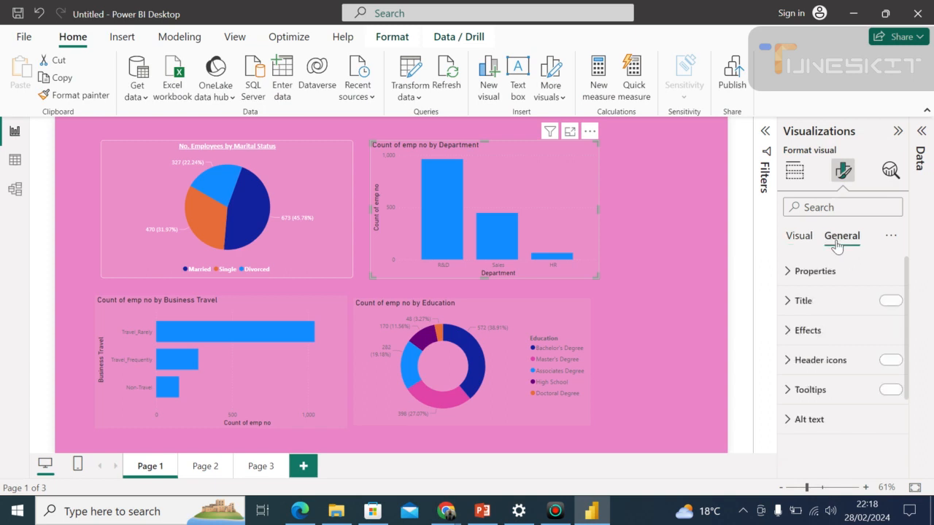
left_click(829, 306)
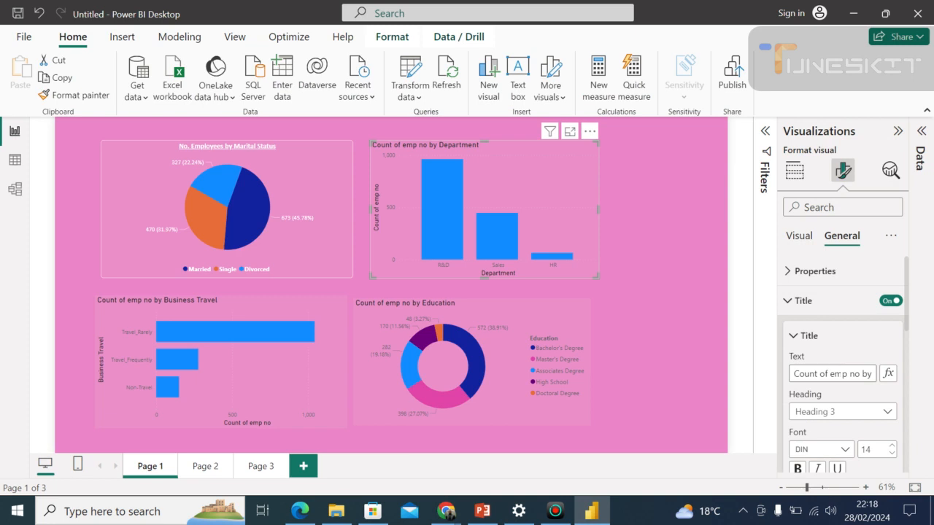
left_click(832, 373)
key("BackSpace")
key("BackSpace")
key("BackSpace")
key("BackSpace")
key("BackSpace")
key("BackSpace")
key("BackSpace")
key("BackSpace")
key("BackSpace")
key("BackSpace")
key("BackSpace")
key("BackSpace")
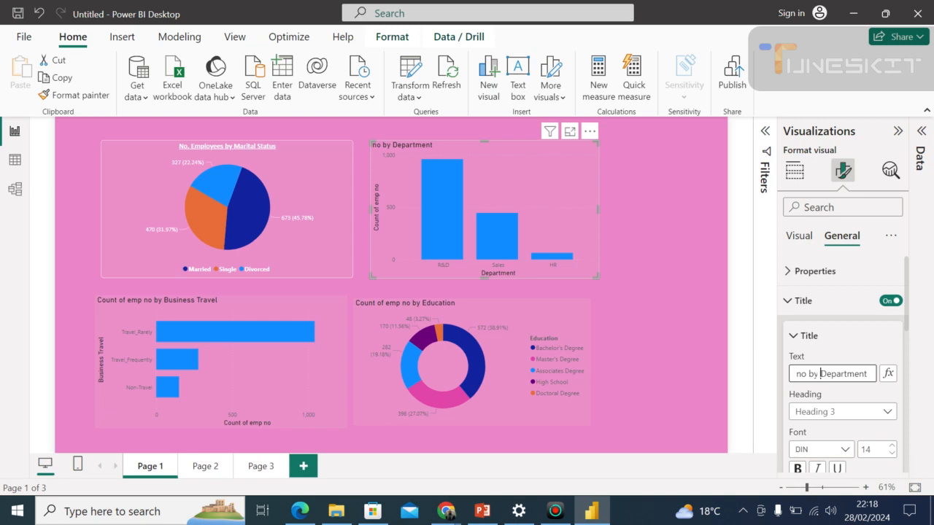
key("BackSpace")
key("BackSpace")
key("BackSpace")
key("BackSpace")
key("BackSpace")
key("BackSpace")
type("Em")
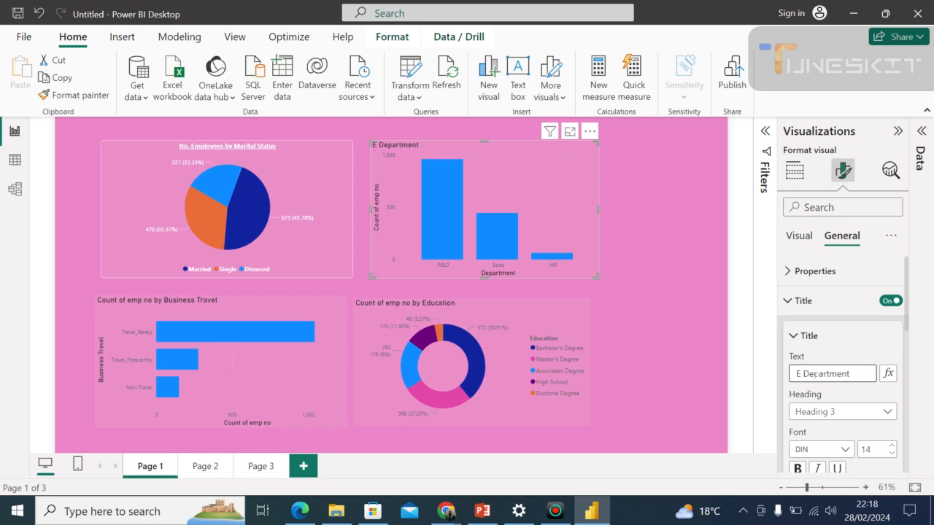
type("ployees")
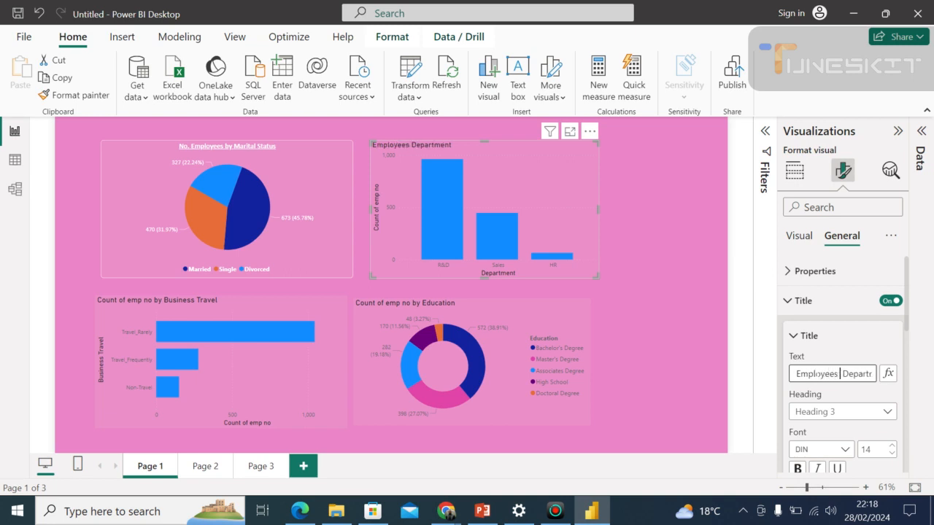
type(" by")
Set the Employees by Department title to Calibri, size 12, and centre it horizontally.
left_click(844, 450)
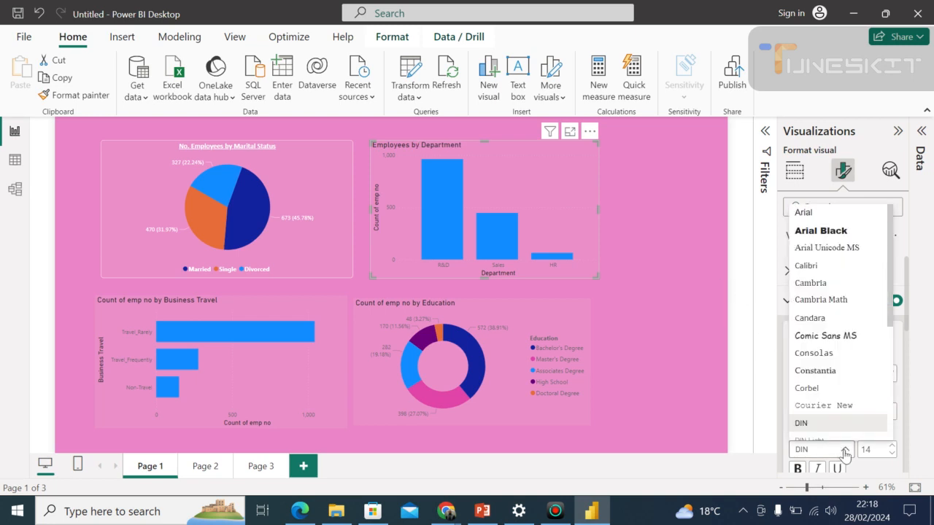
left_click(821, 266)
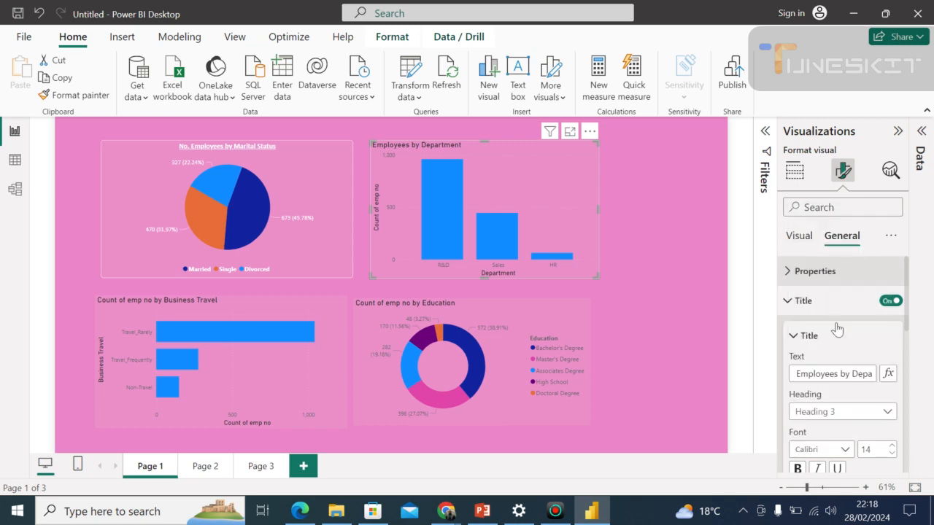
left_click(890, 453)
left_click(890, 453)
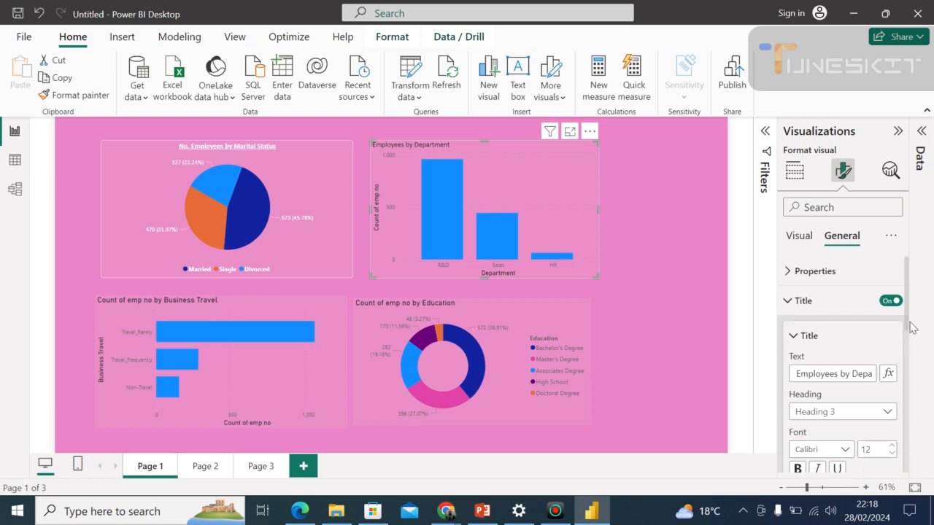
scroll(908, 333, "down", 3)
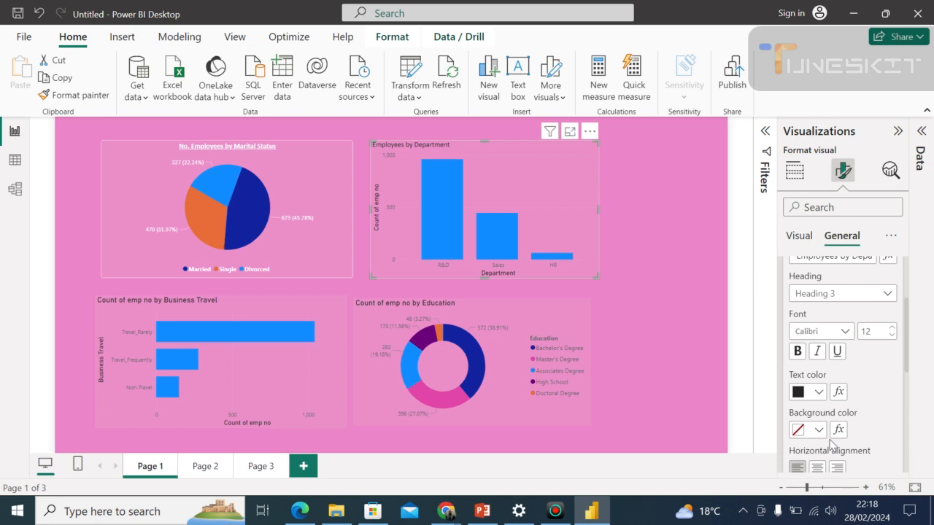
left_click(817, 469)
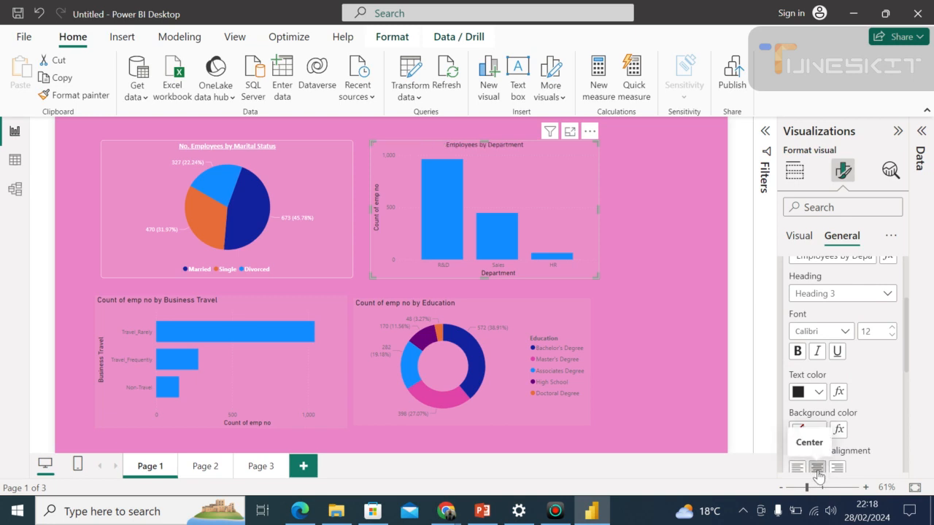
Make the Employees by Department title bold and white, with the recently used light pink as its background colour.
left_click(819, 393)
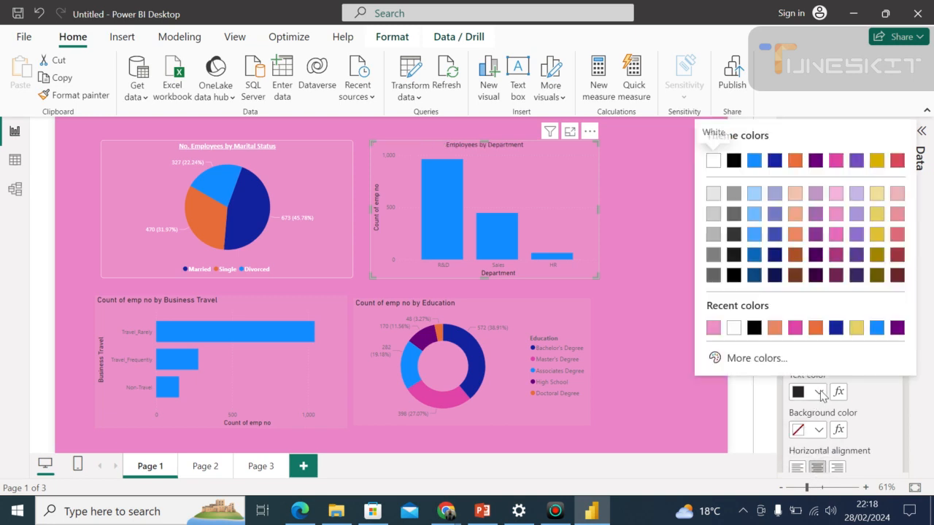
left_click(733, 329)
left_click(797, 351)
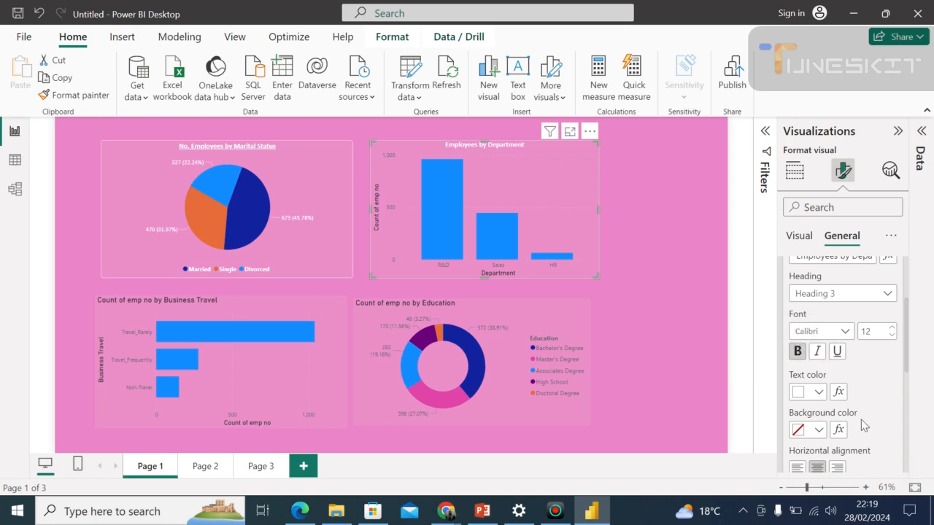
left_click(820, 432)
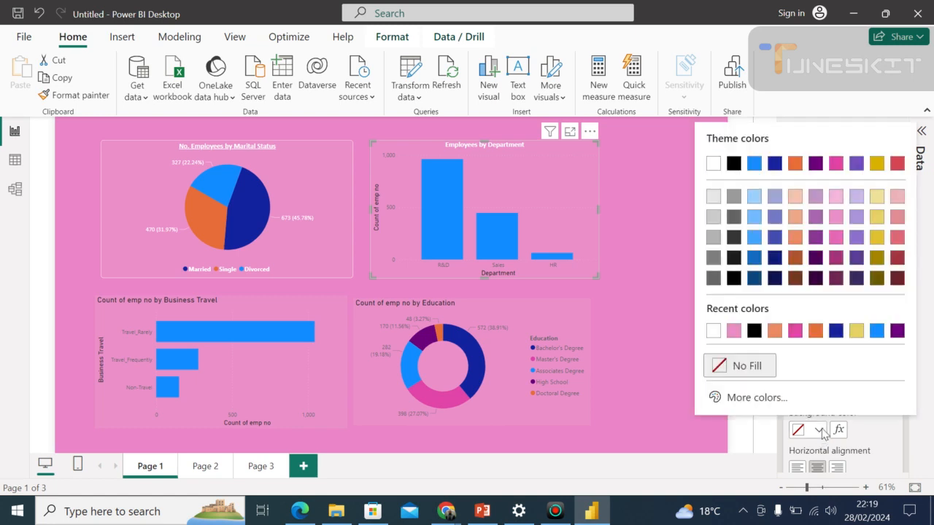
left_click(733, 332)
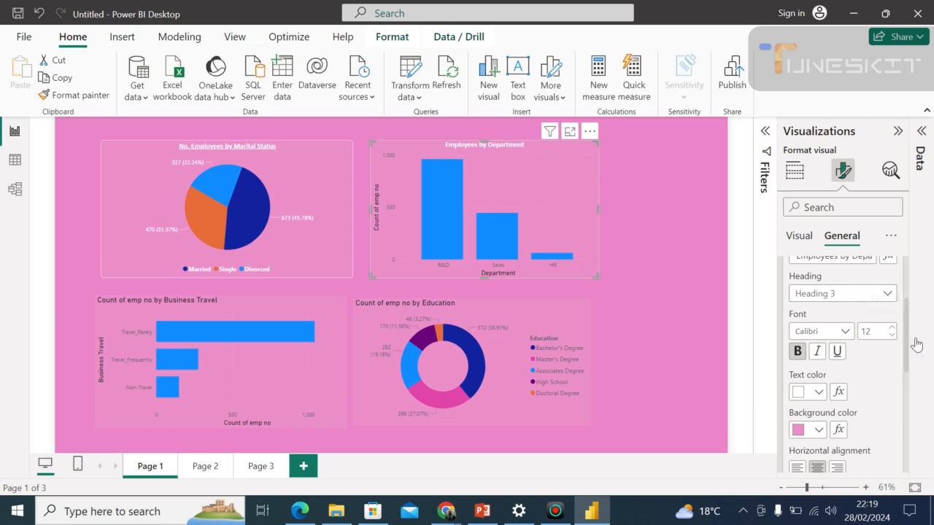
Set the Department chart's X-axis values to the Calibri font in white (#FFFFFF).
scroll(910, 378, "down", 5)
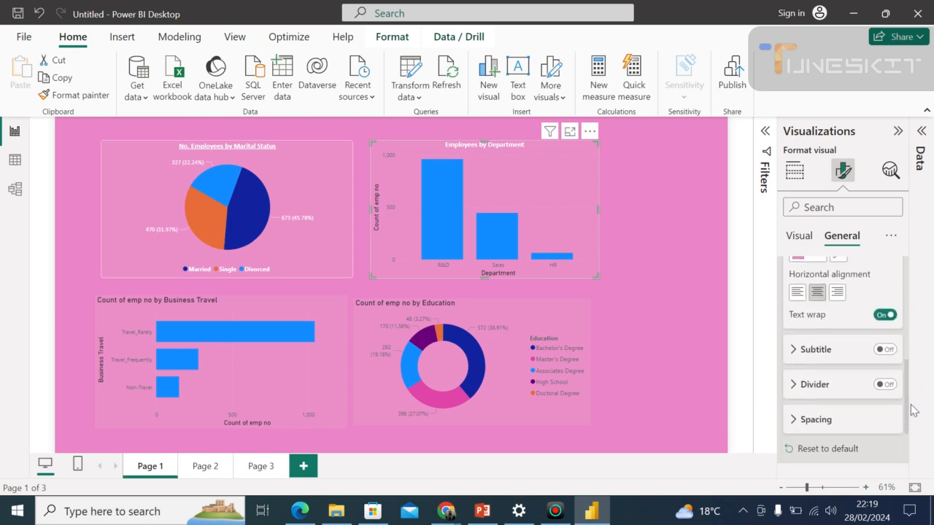
scroll(899, 375, "up", 4)
scroll(899, 372, "up", 5)
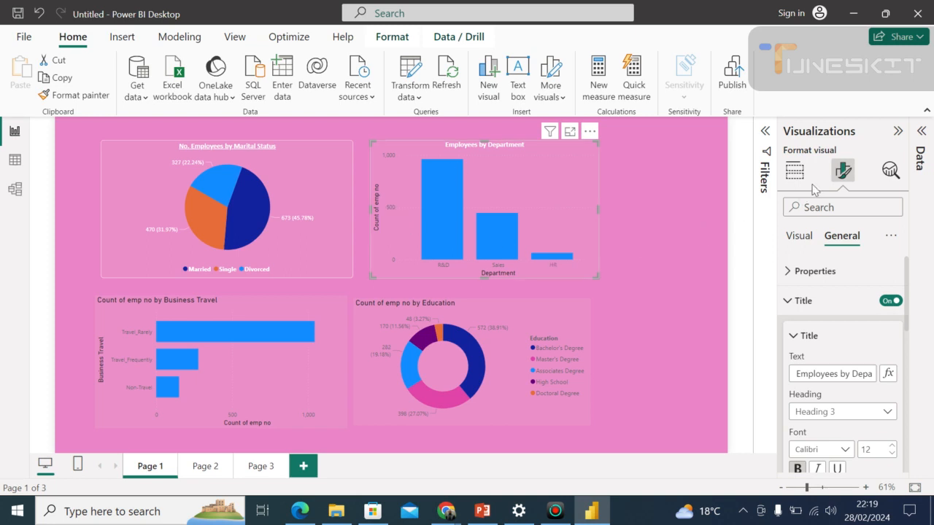
left_click(797, 251)
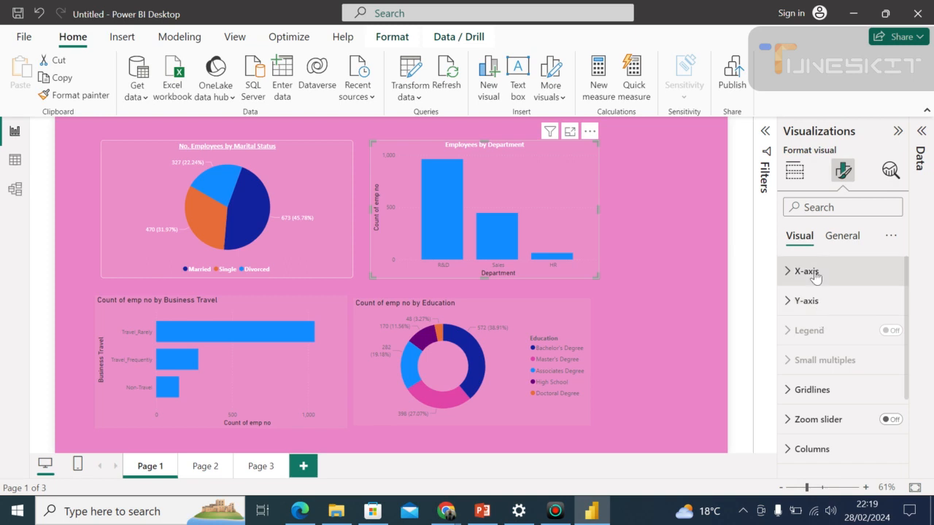
left_click(806, 271)
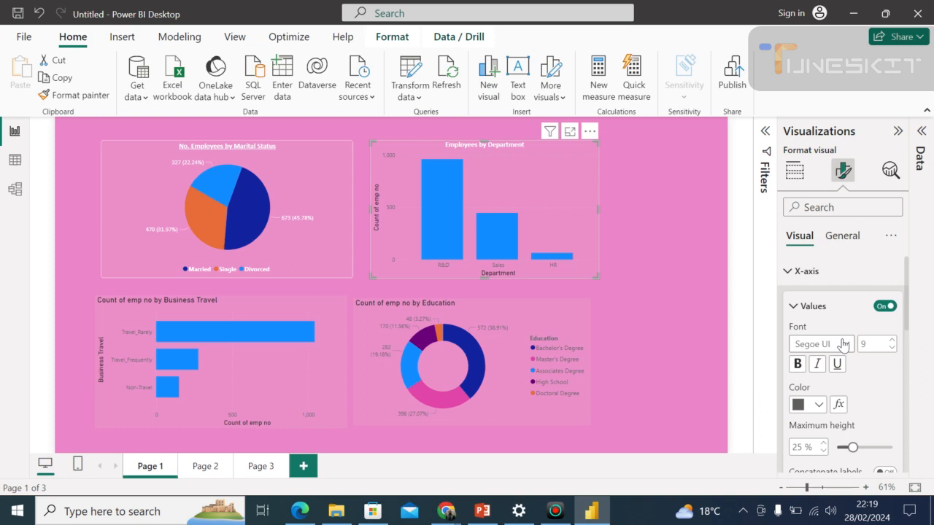
left_click(842, 345)
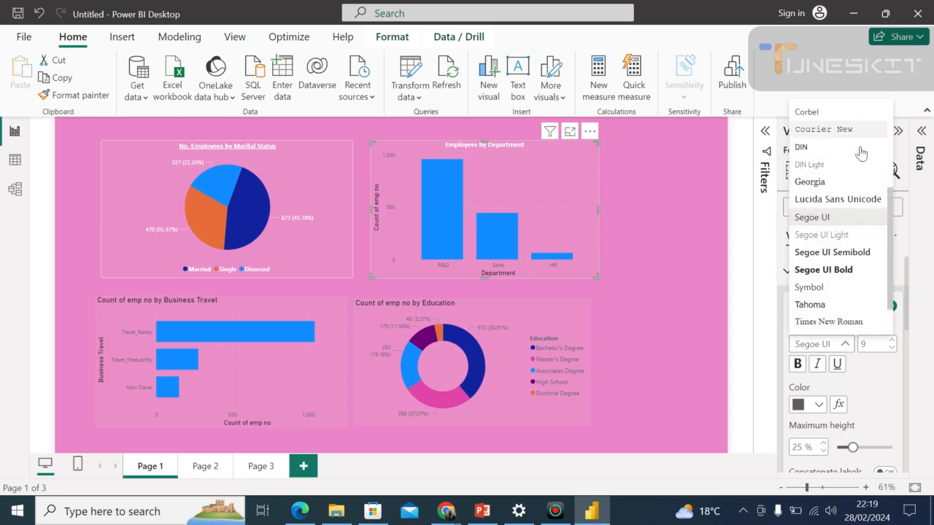
left_click_drag(887, 203, 888, 122)
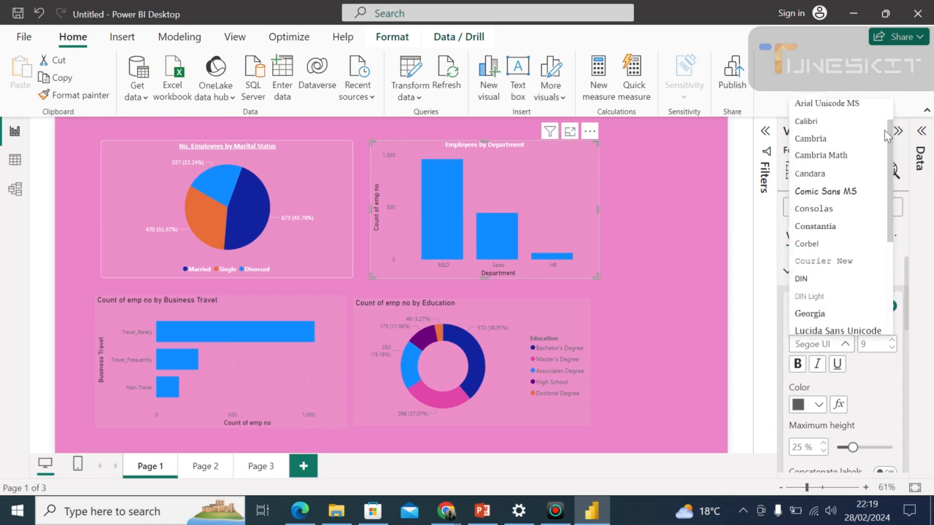
left_click(839, 128)
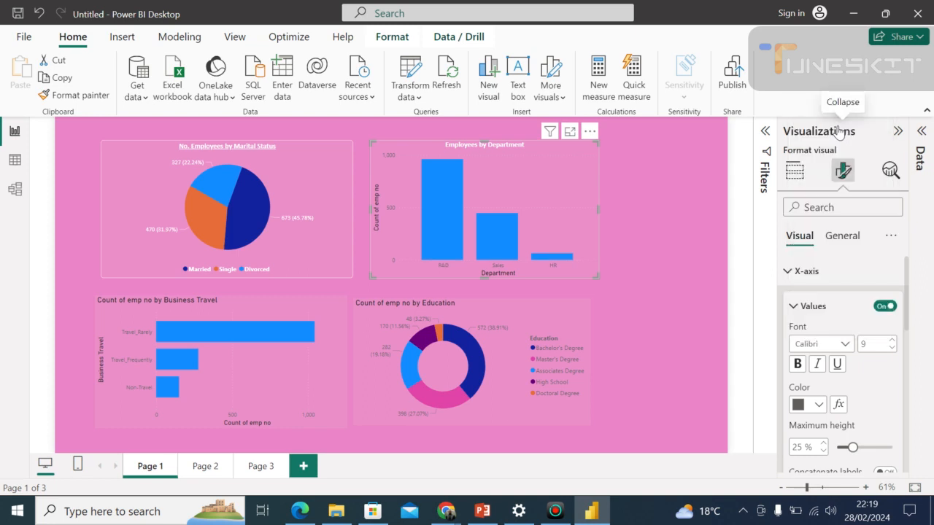
left_click(819, 405)
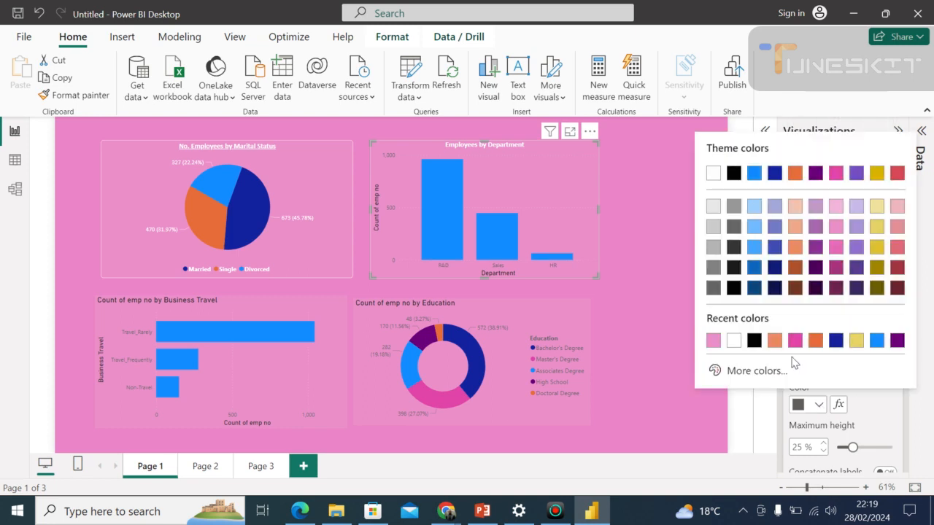
left_click(733, 341)
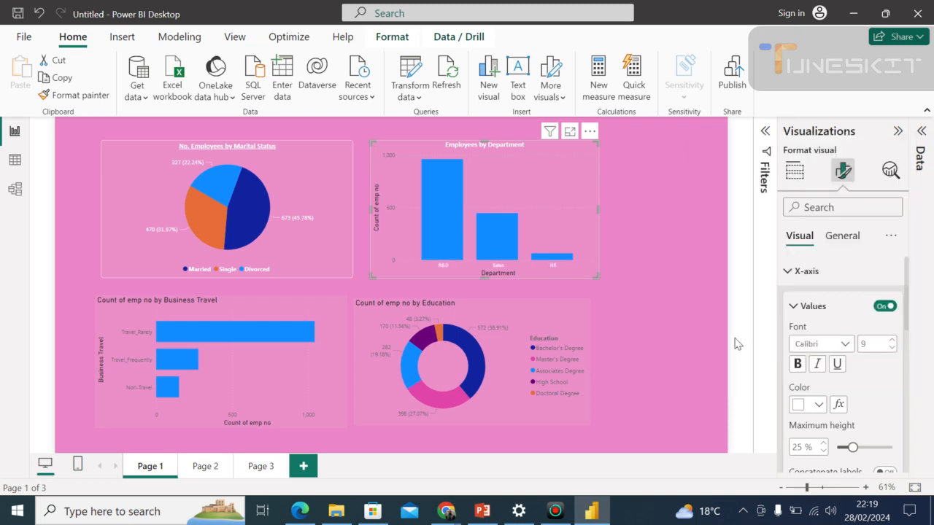
Turn off the Department chart's X-axis title and set the X-axis values' font size to 12.
left_click_drag(904, 317, 910, 346)
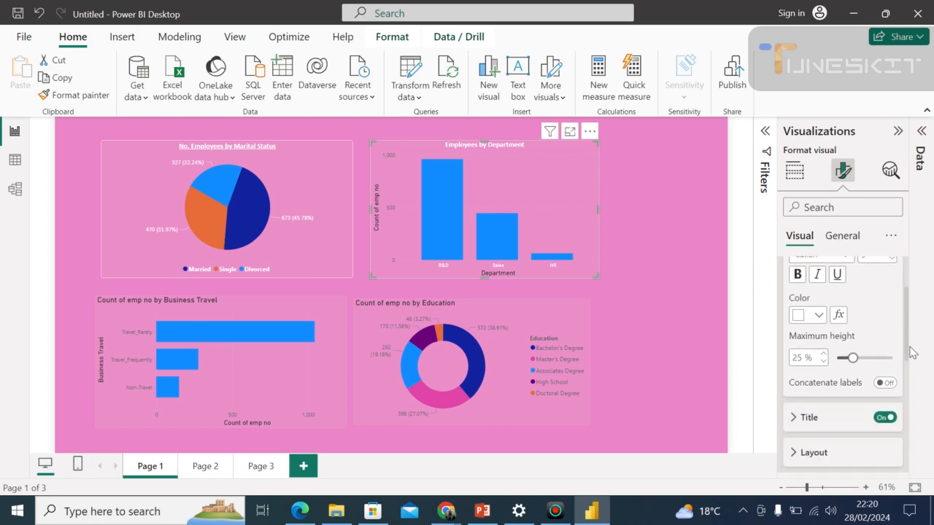
left_click(883, 419)
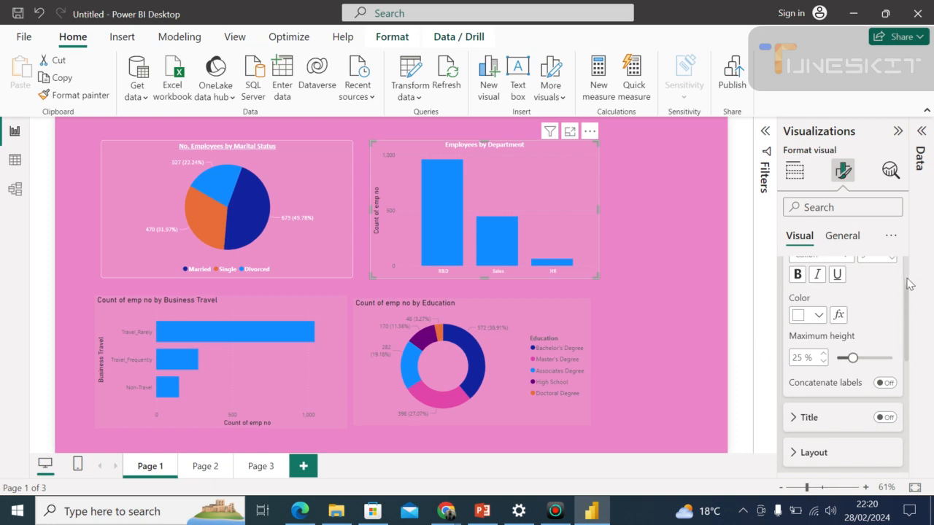
scroll(909, 284, "up", 2)
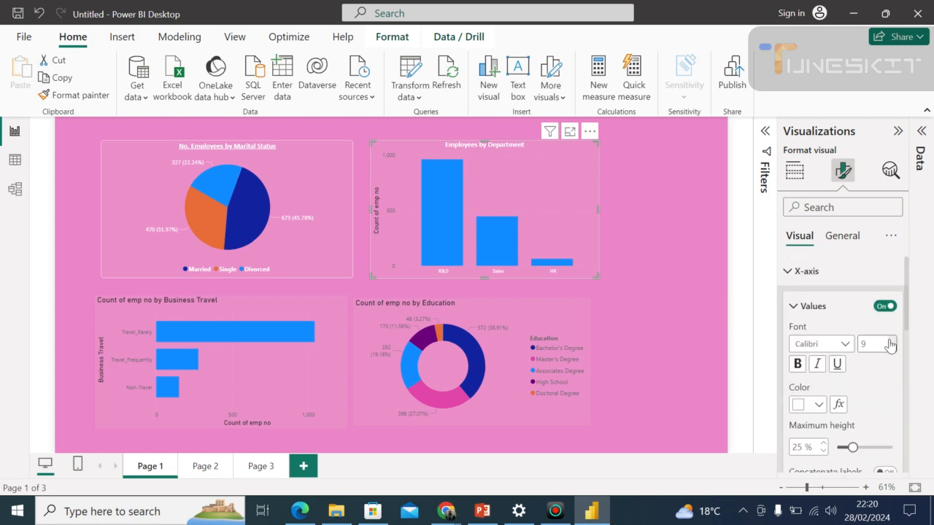
left_click(889, 340)
left_click(889, 340)
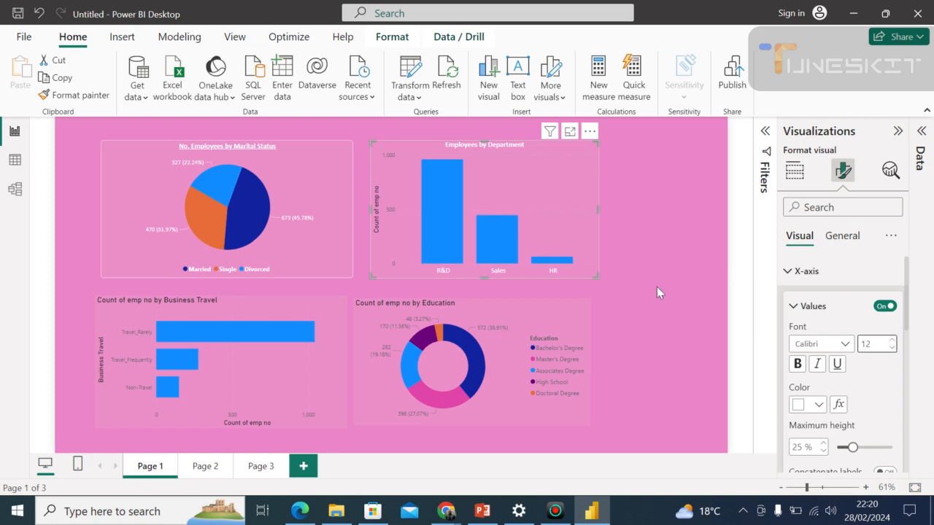
Recolour all the Department chart's columns with the recently used orange and set their transparency to 7%.
left_click_drag(908, 332, 910, 417)
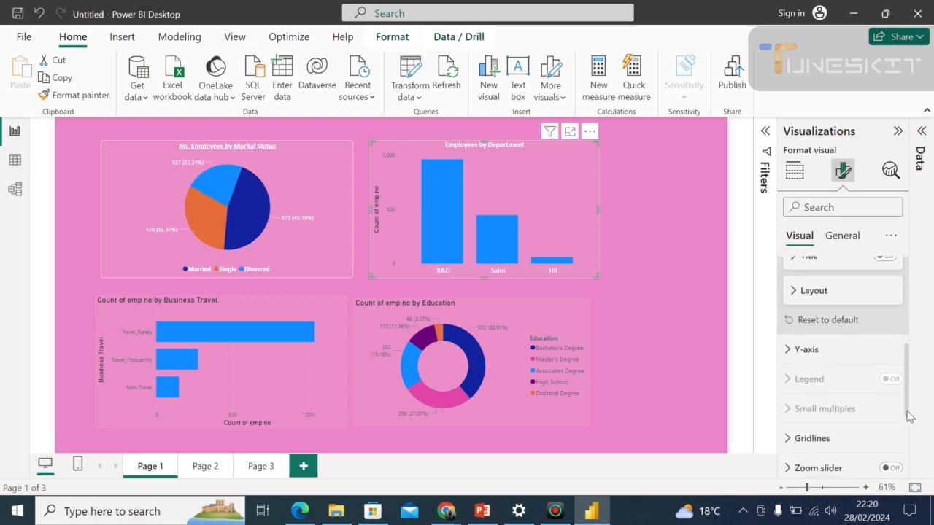
left_click(808, 352)
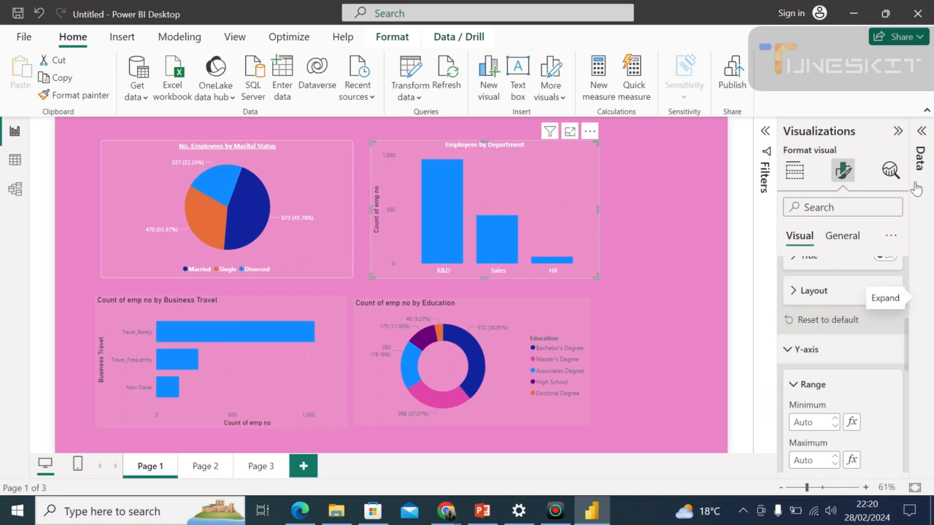
left_click(920, 133)
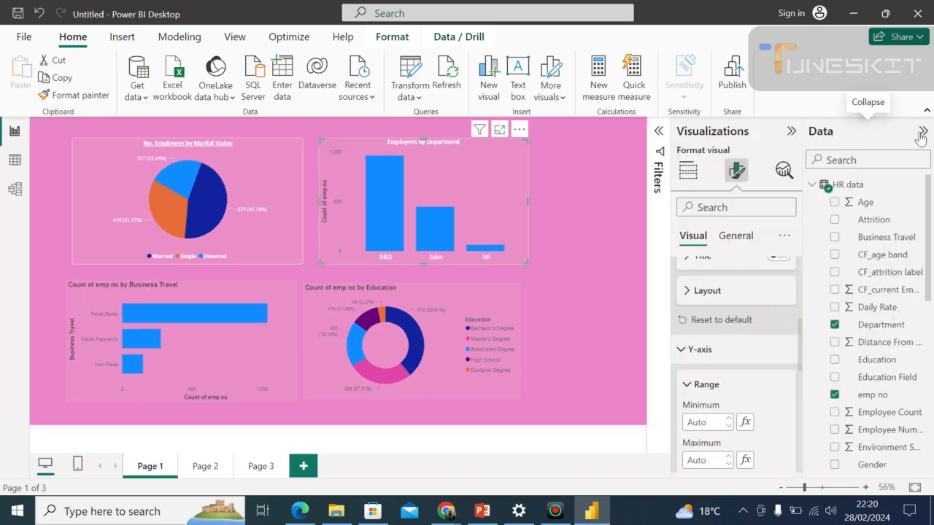
left_click(711, 350)
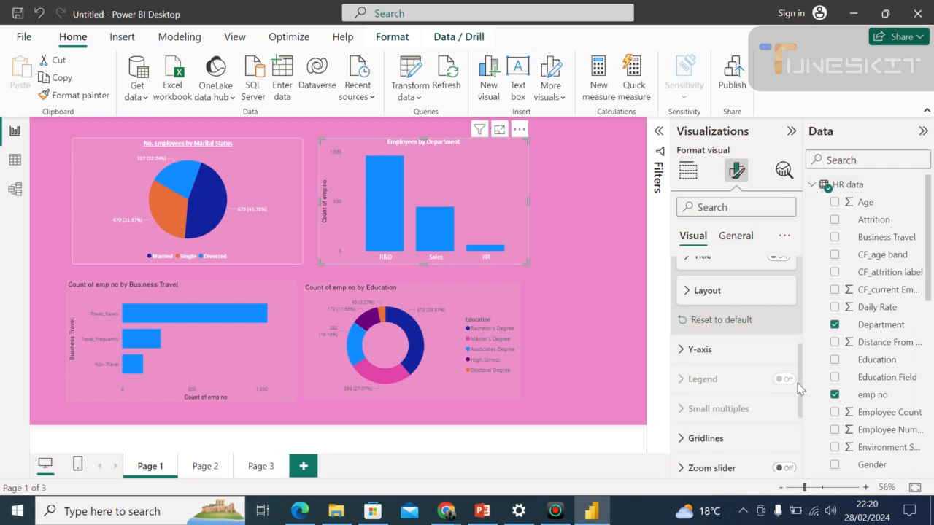
left_click_drag(797, 388, 795, 423)
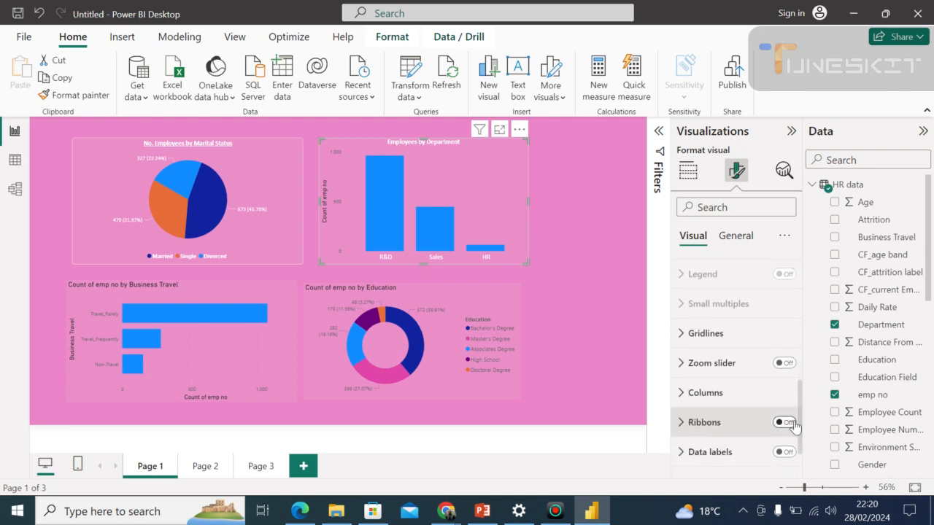
left_click(724, 392)
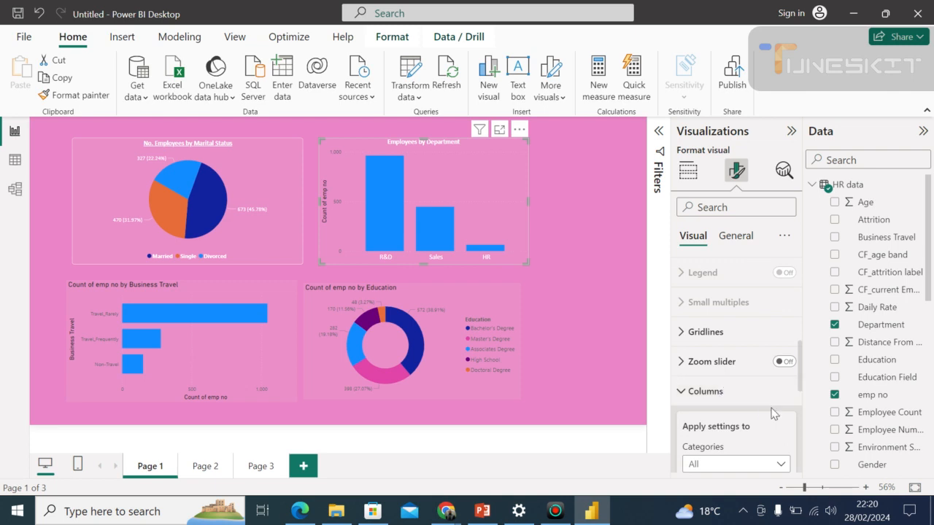
left_click_drag(799, 381, 797, 426)
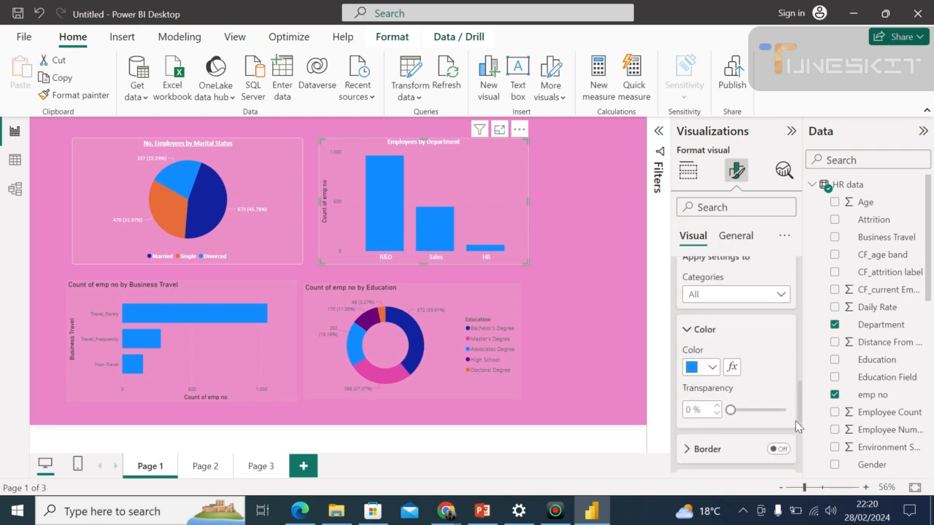
left_click(714, 369)
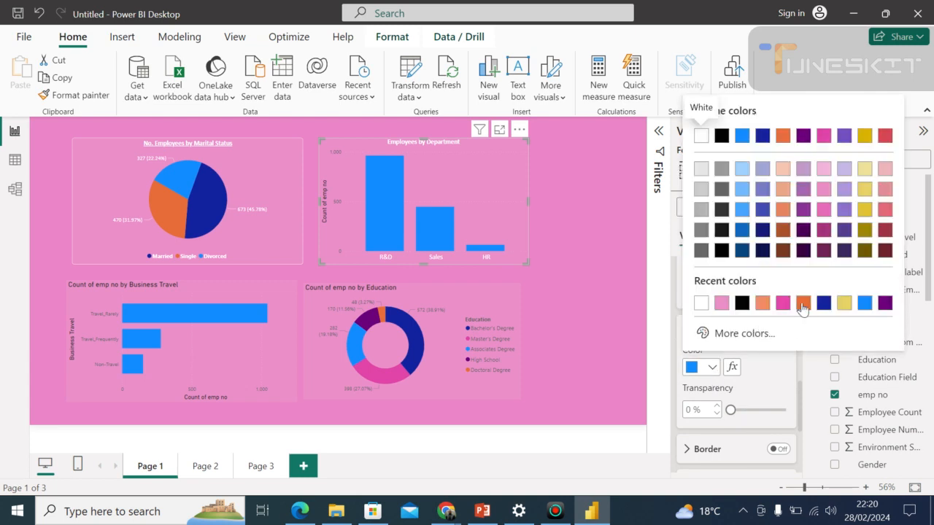
left_click(802, 305)
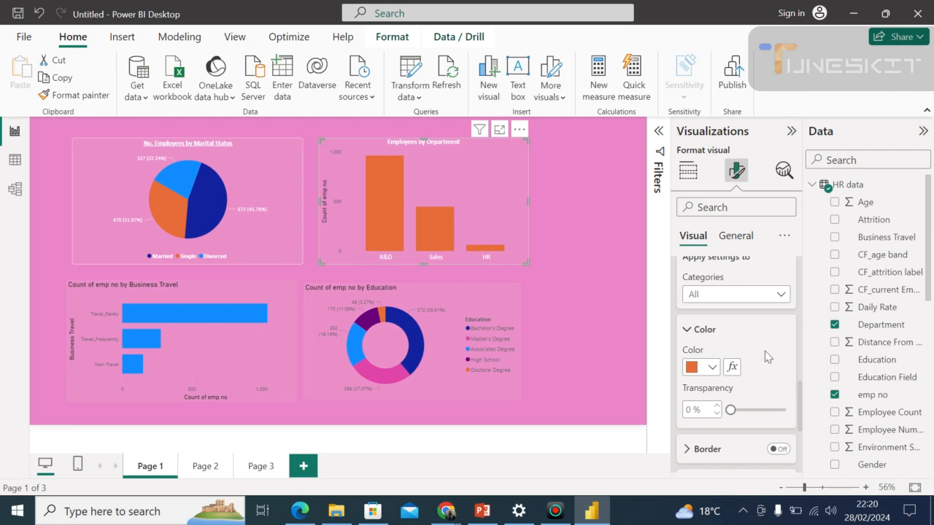
left_click(729, 407)
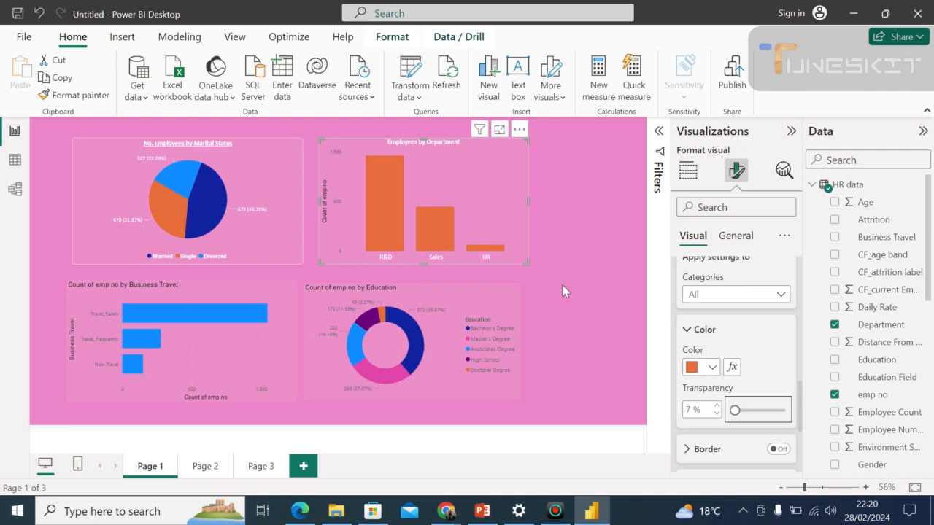
Turn off the Y-axis title of the Employees by Department chart.
left_click(800, 252)
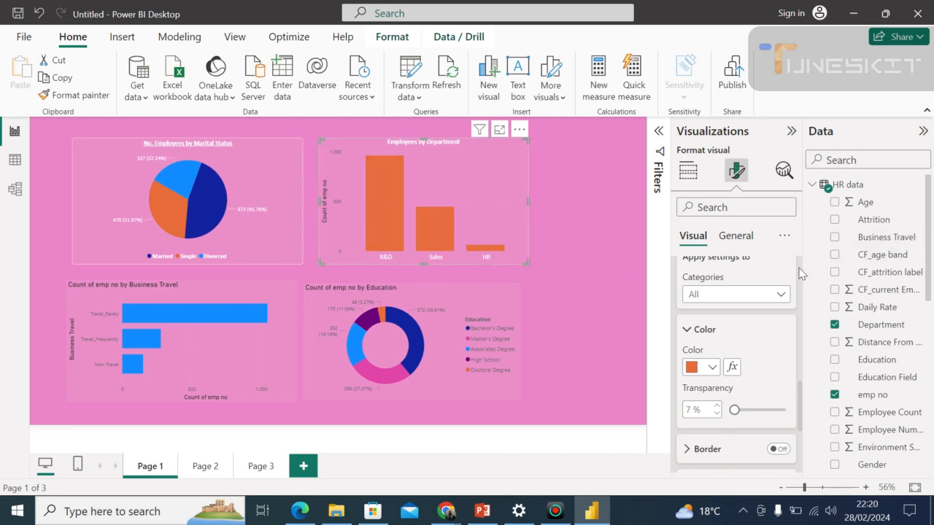
left_click_drag(800, 272, 802, 292)
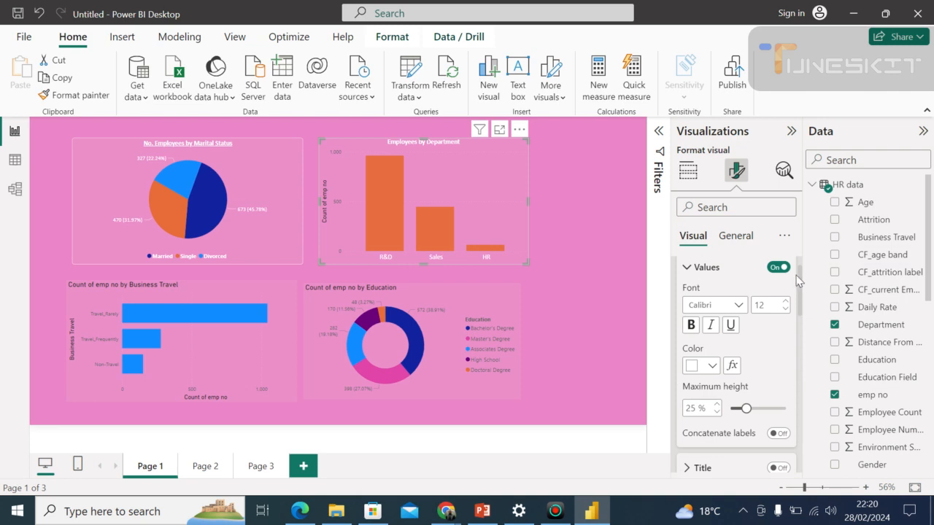
left_click(736, 235)
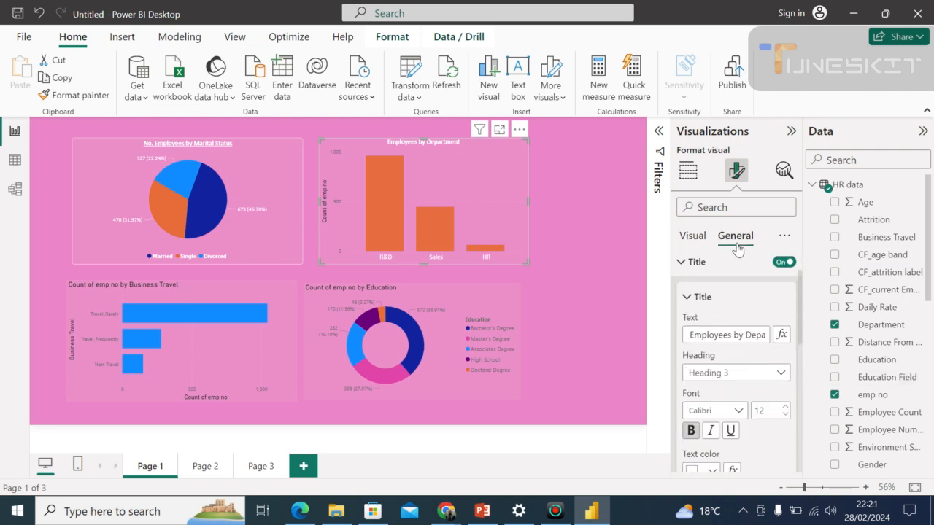
left_click(693, 236)
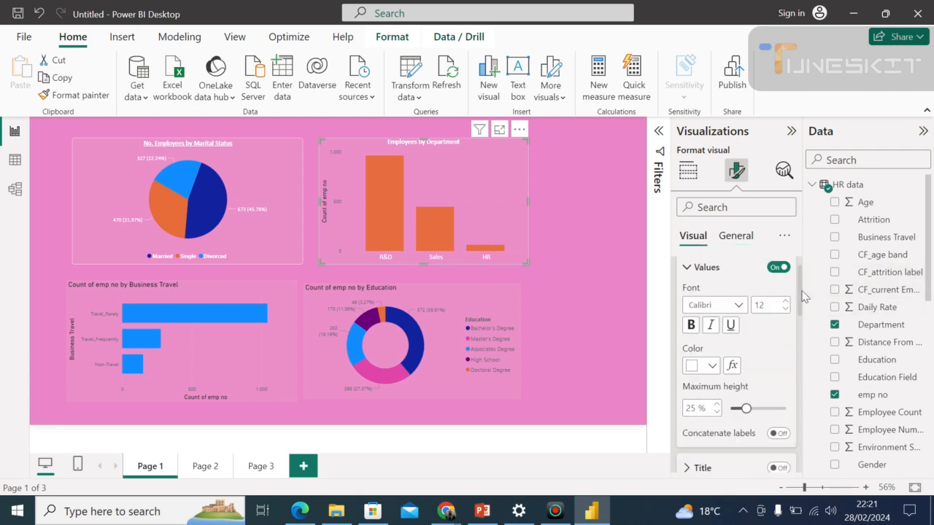
left_click_drag(802, 295, 802, 341)
left_click(737, 358)
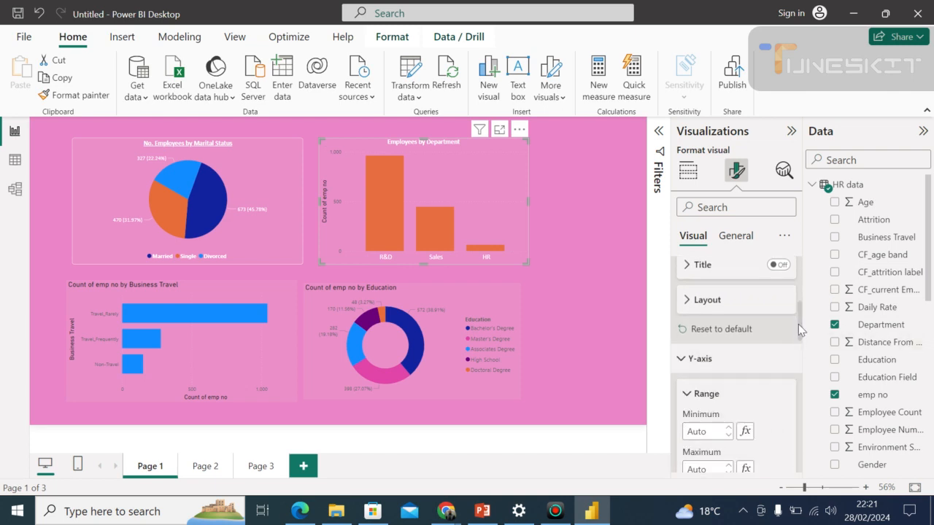
left_click_drag(802, 330, 802, 365)
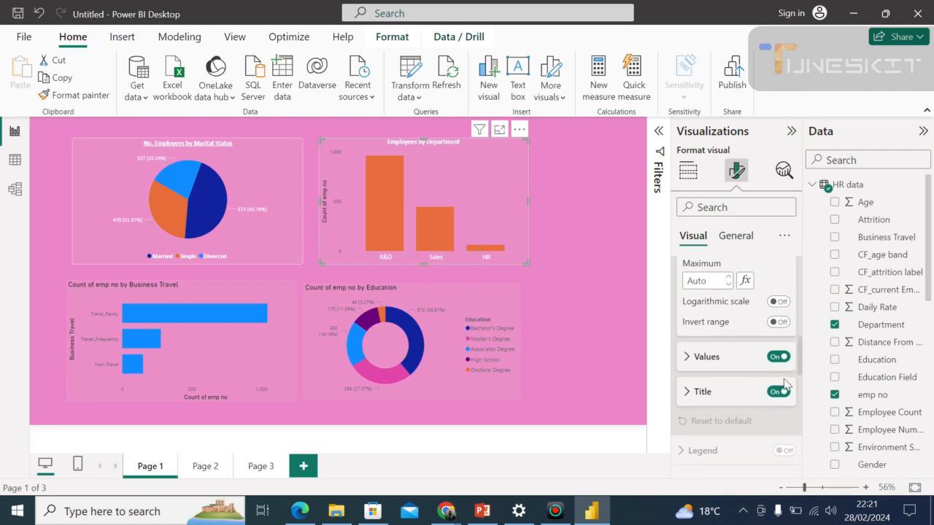
left_click(774, 398)
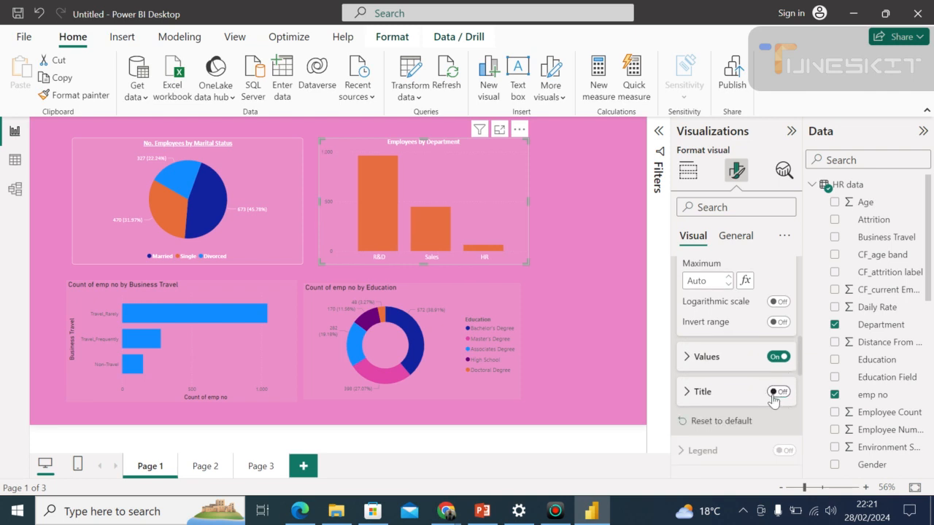
Set the Department chart's Y-axis values to white Calibri text at size 13.
left_click(741, 367)
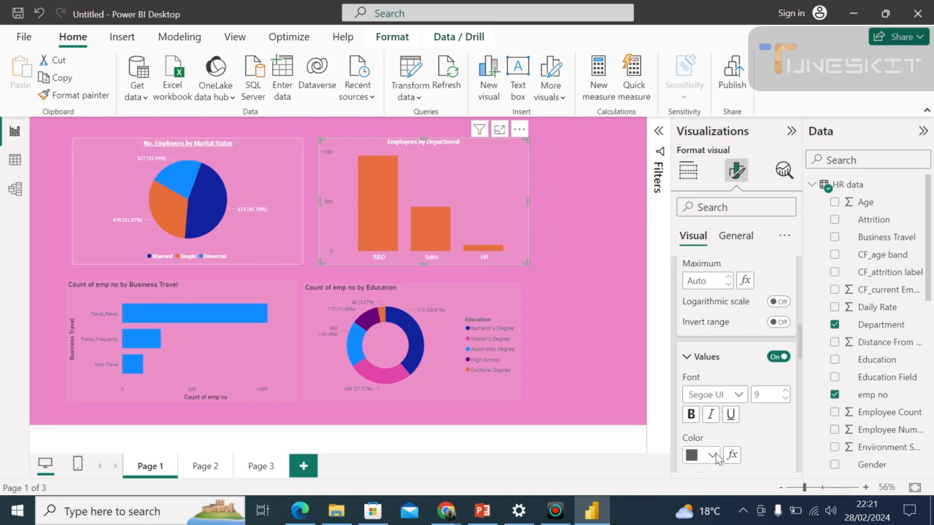
left_click(713, 455)
left_click(718, 392)
left_click(737, 396)
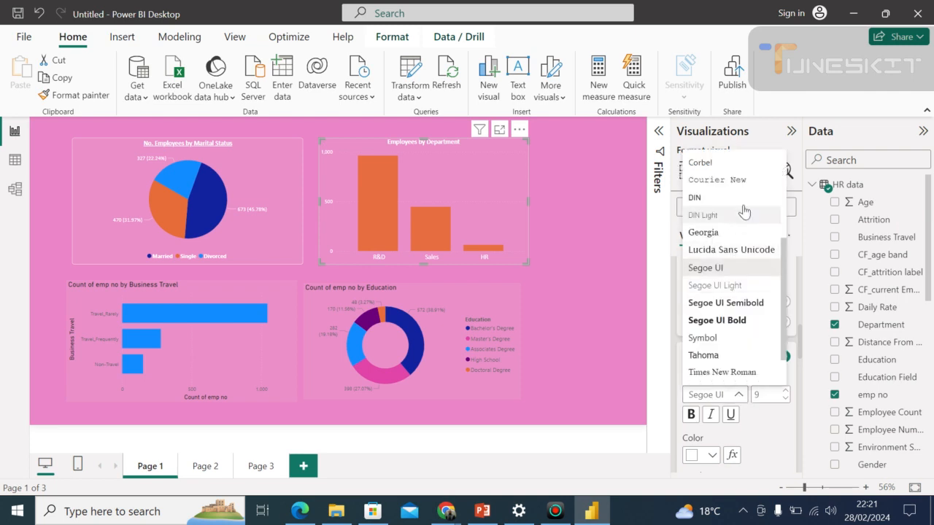
scroll(783, 188, "up", 3)
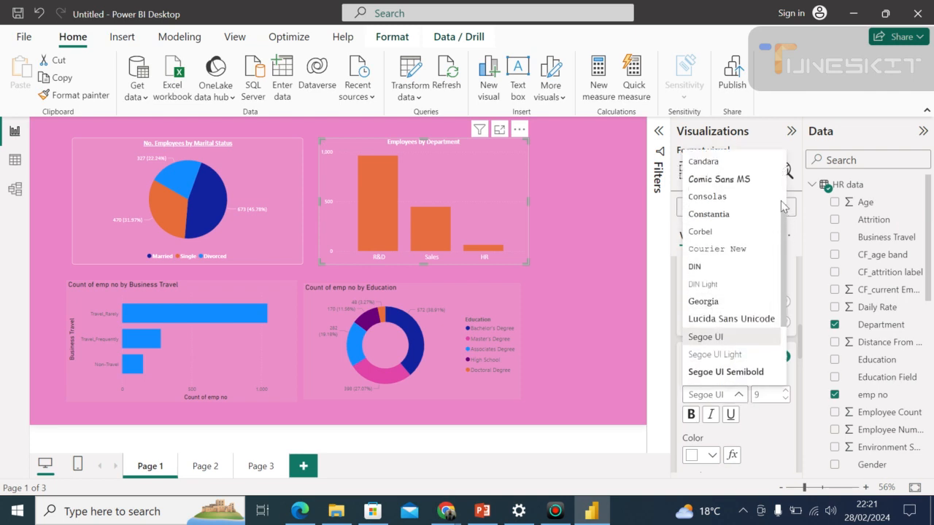
scroll(782, 191, "up", 2)
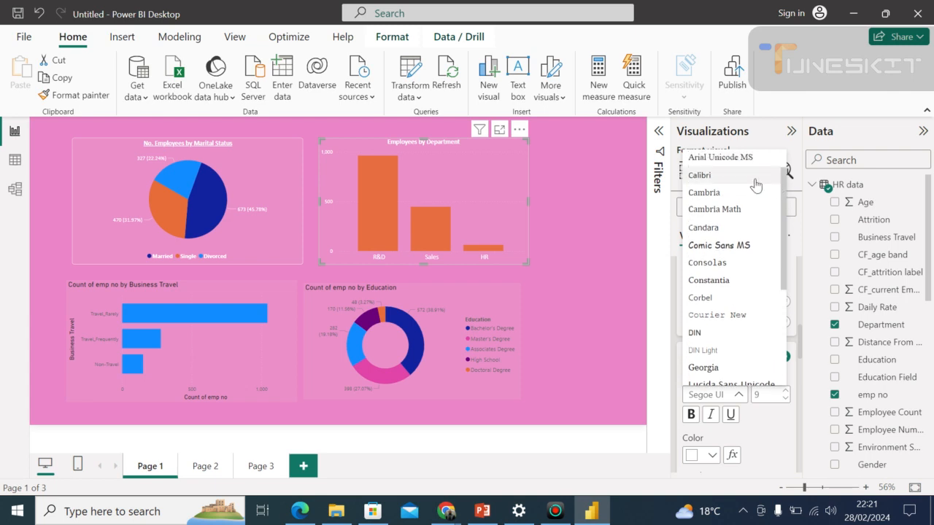
left_click(742, 184)
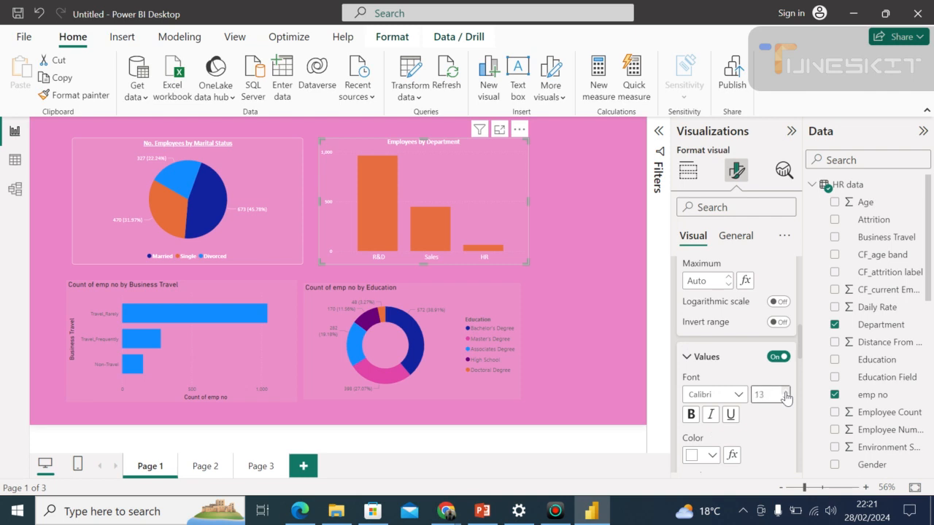
left_click(583, 315)
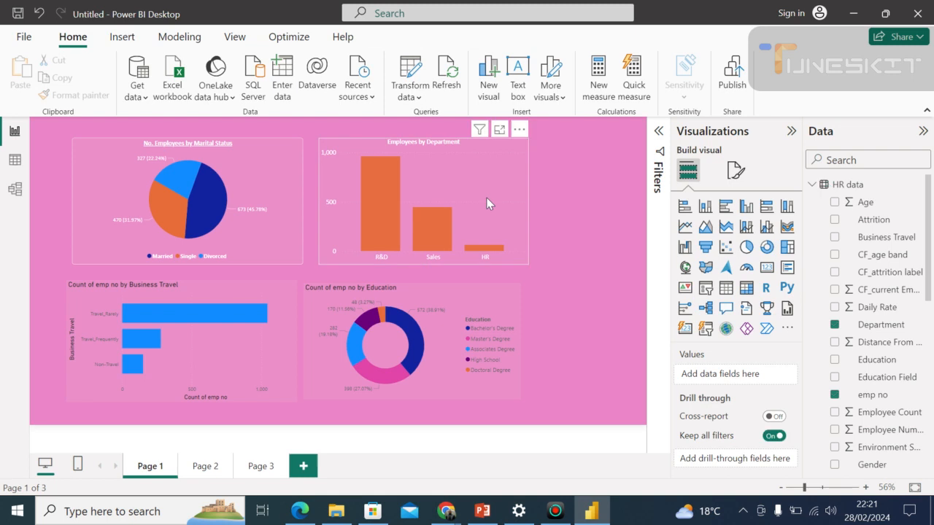
Reselect the Employees by Department chart and turn on its data labels.
left_click(396, 173)
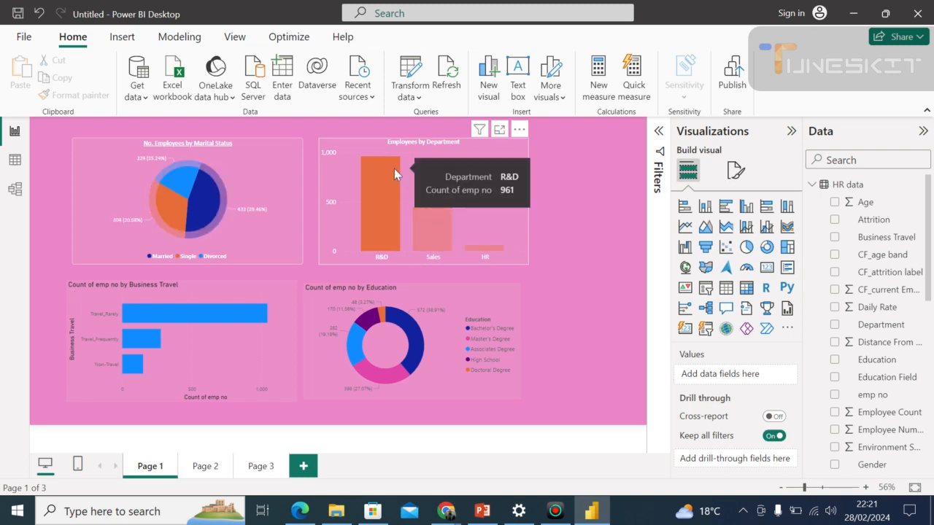
left_click(735, 174)
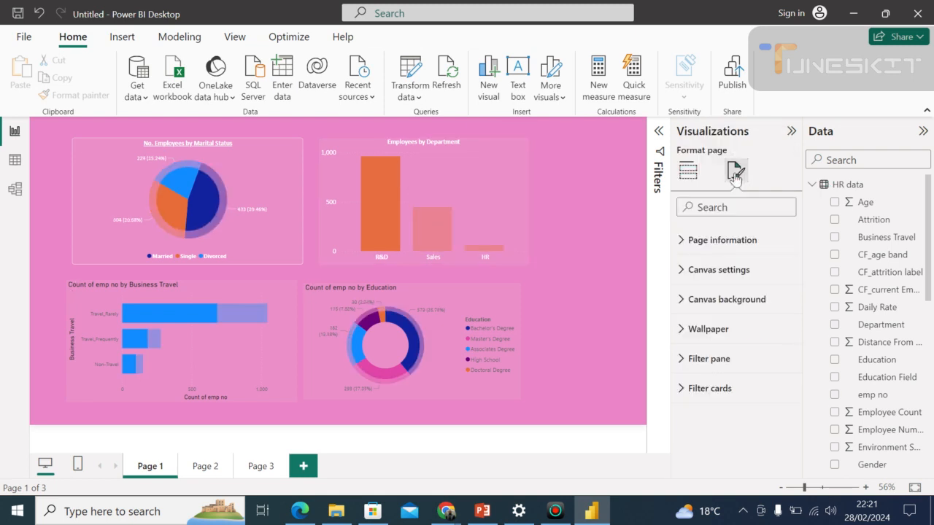
left_click(457, 197)
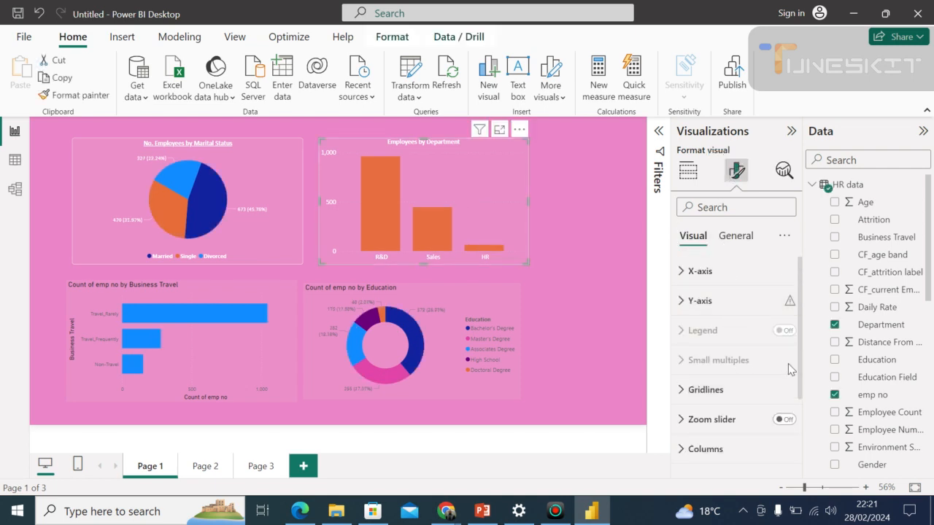
scroll(803, 408, "down", 2)
scroll(802, 441, "down", 1)
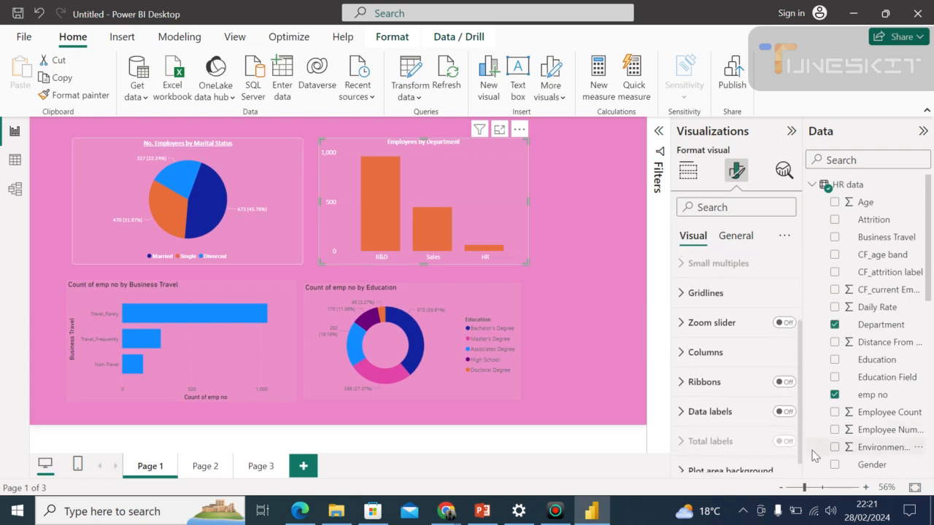
left_click(780, 412)
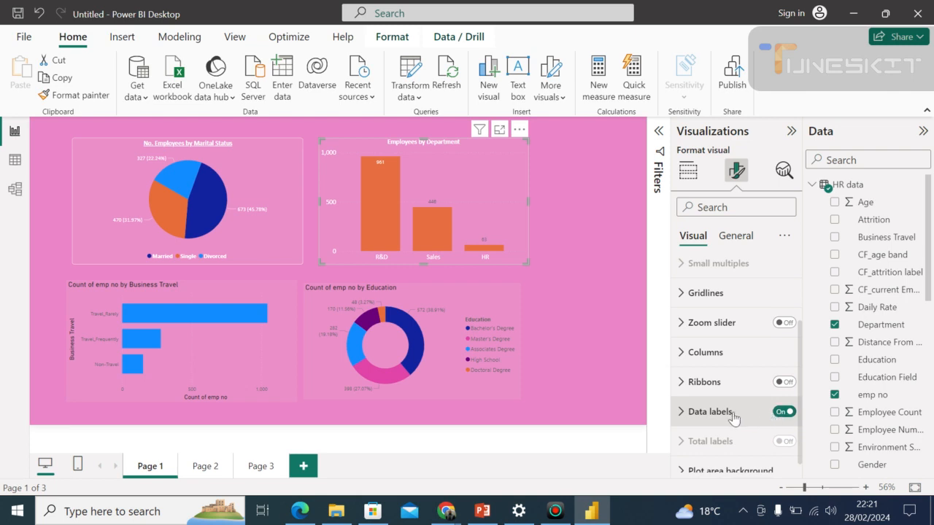
left_click(684, 413)
left_click_drag(931, 287, 932, 307)
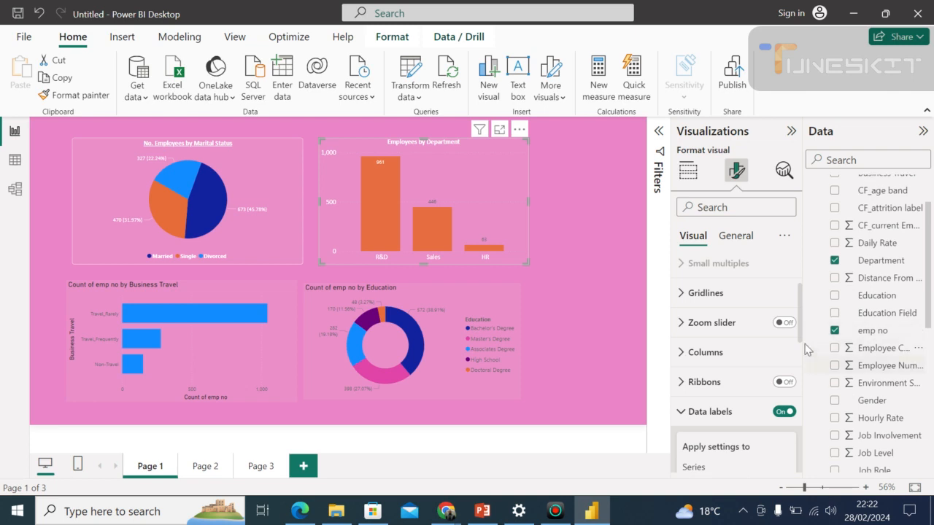
scroll(804, 352, "down", 1)
scroll(803, 352, "down", 5)
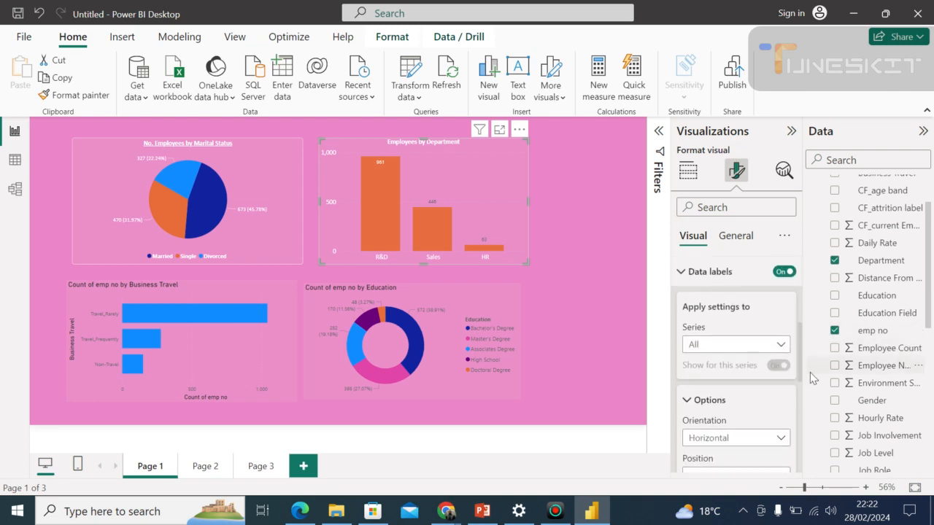
scroll(810, 365, "up", 2)
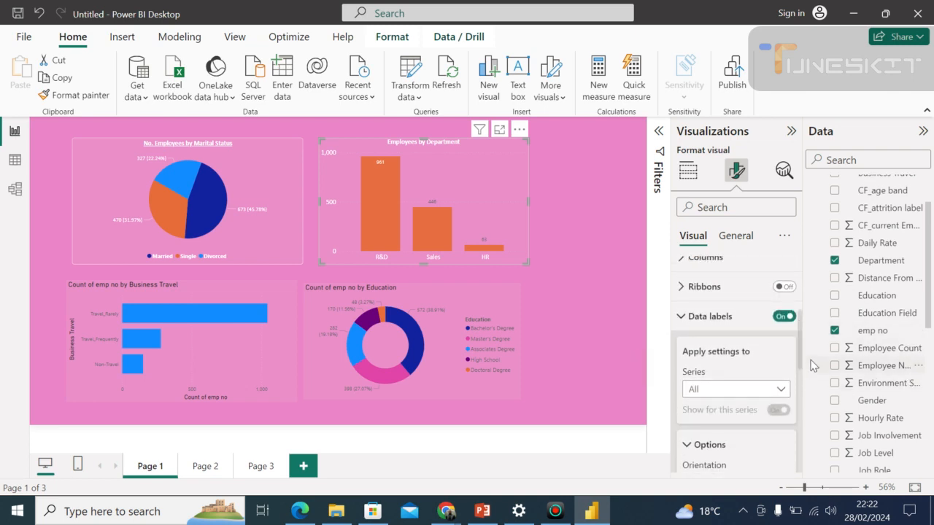
left_click(738, 319)
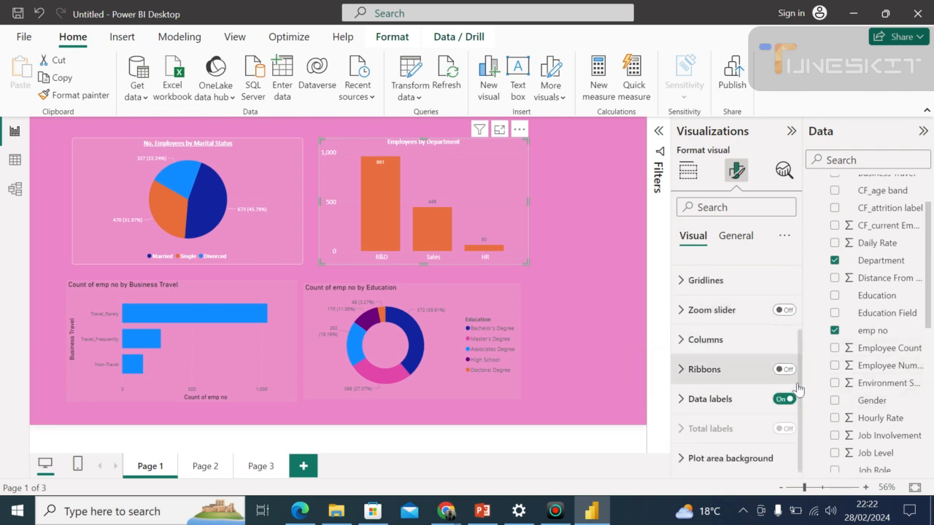
Set the data label values of the Employees by Department chart to white text at size 12.
left_click(729, 403)
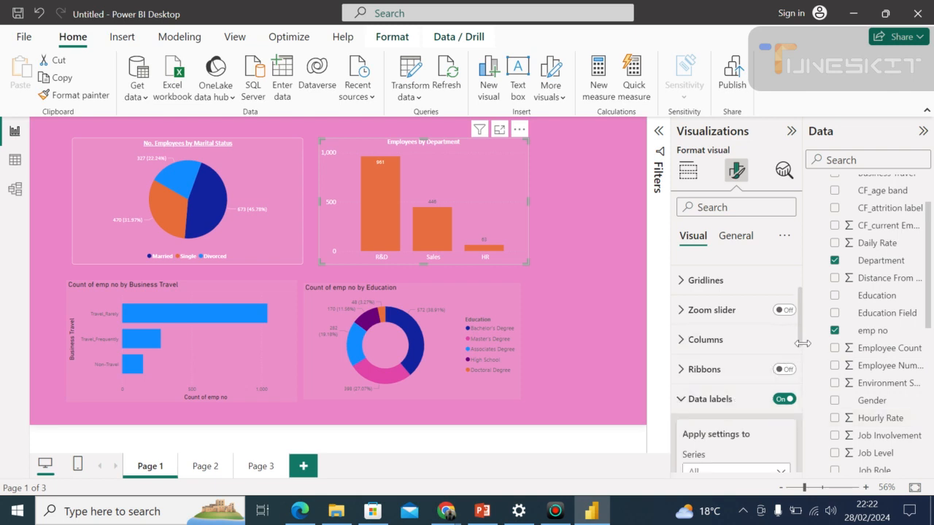
left_click_drag(800, 344, 821, 430)
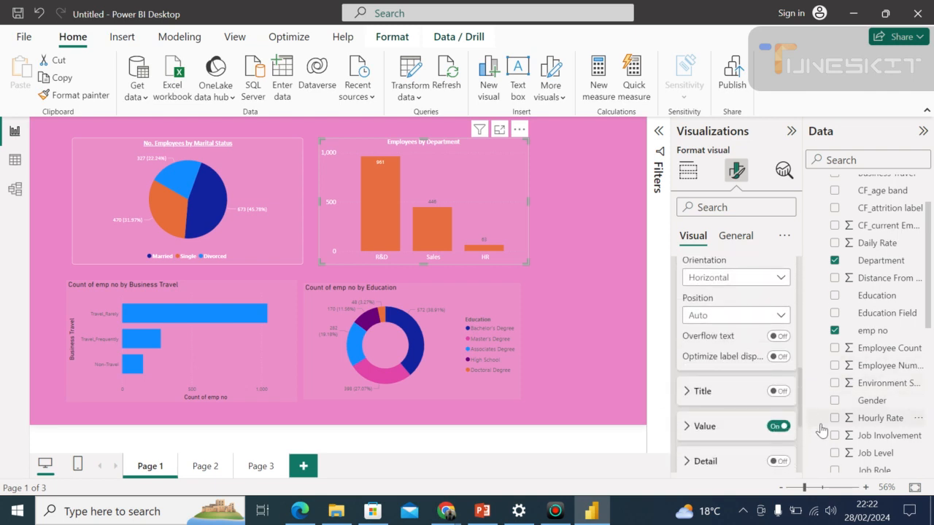
left_click(723, 432)
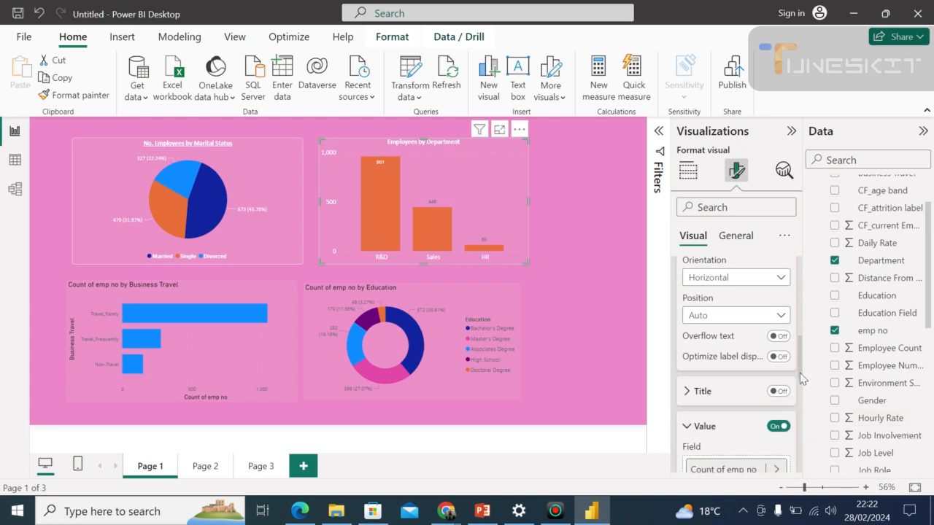
left_click_drag(801, 375, 804, 409)
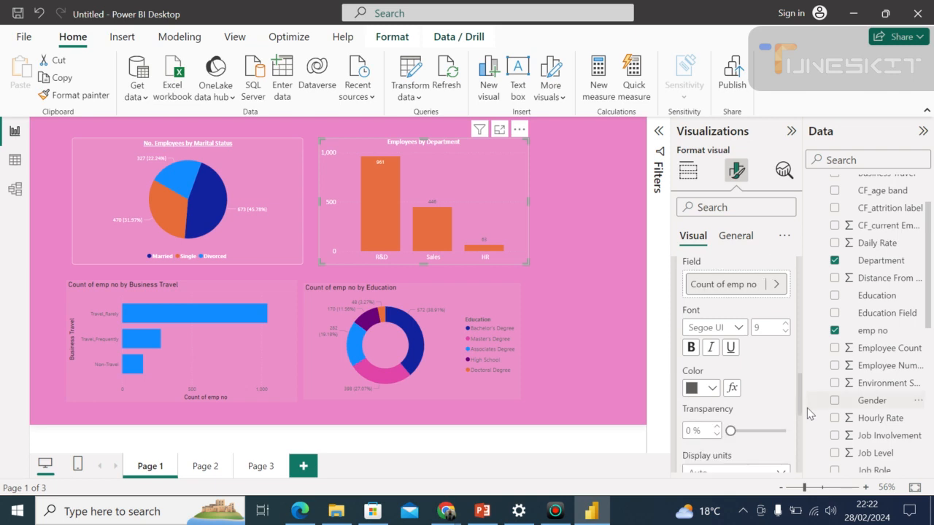
left_click(712, 388)
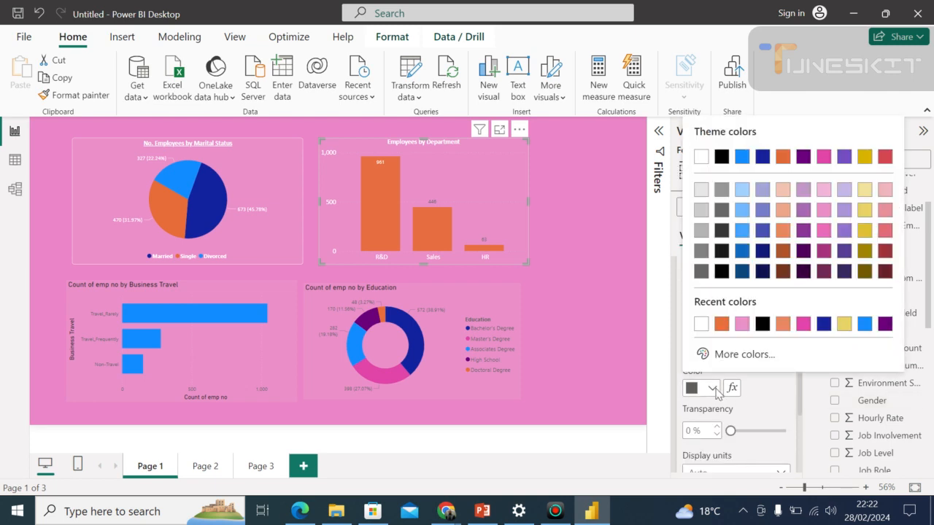
left_click(701, 325)
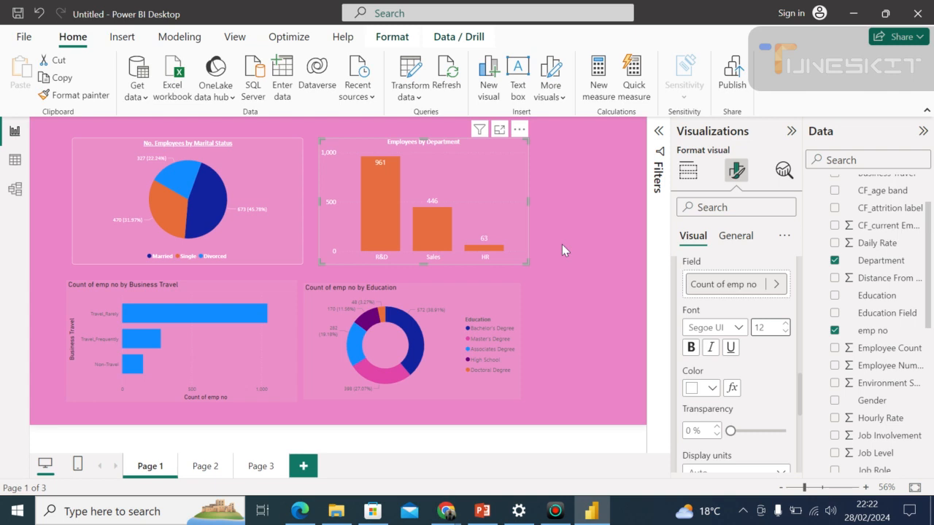
left_click(582, 344)
left_click_drag(592, 355, 556, 297)
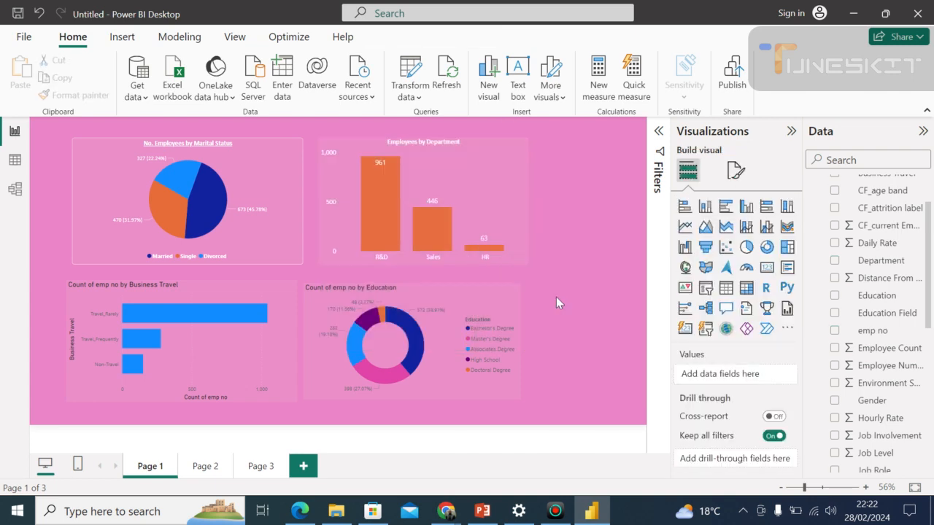
Give the Employees by Department chart a white visual border with 9 px rounded corners.
left_click(515, 172)
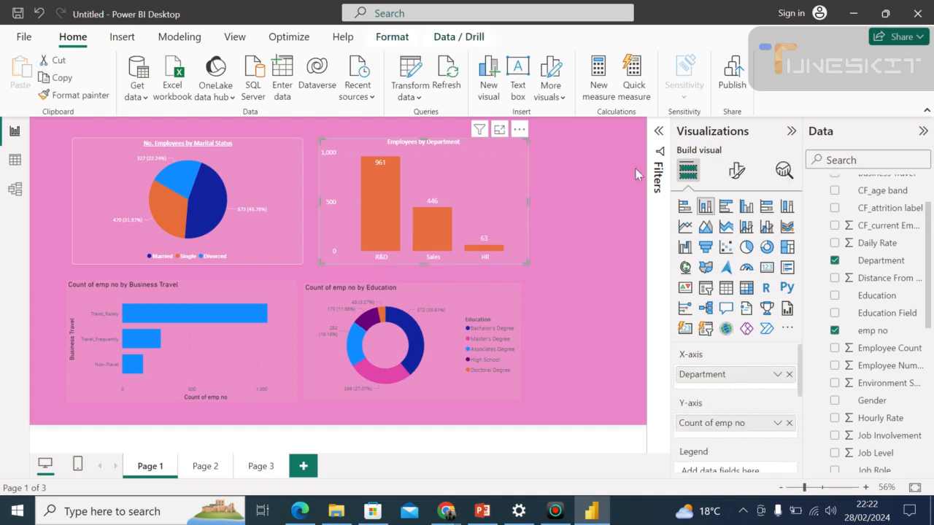
left_click(737, 172)
left_click(714, 207)
type("visual")
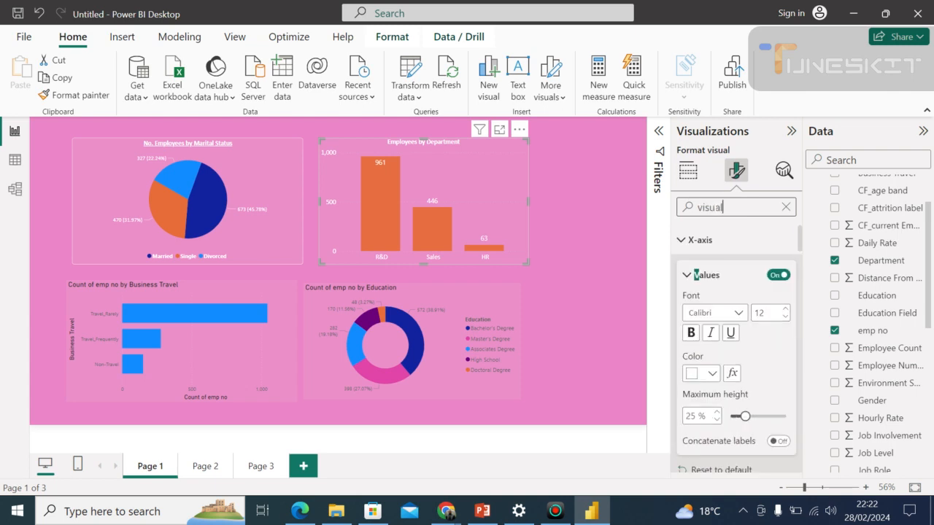
left_click(773, 276)
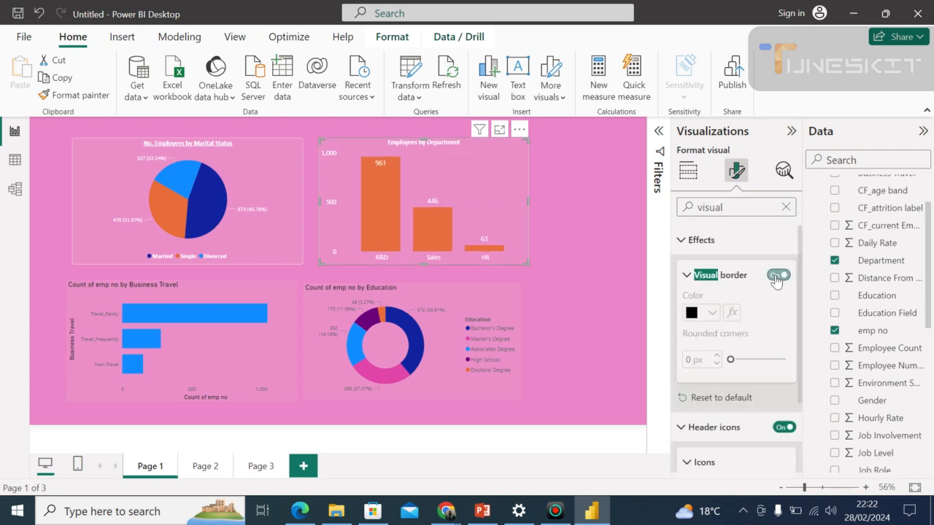
left_click(713, 316)
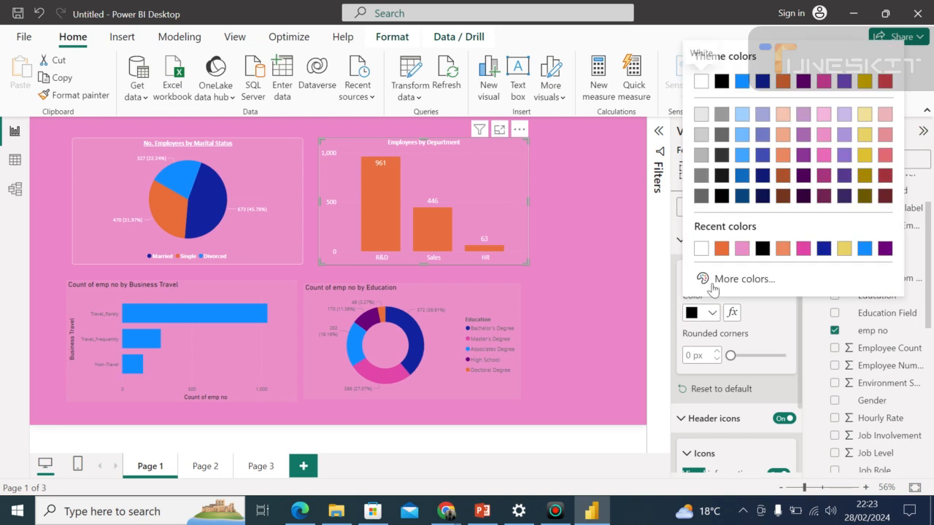
left_click(699, 252)
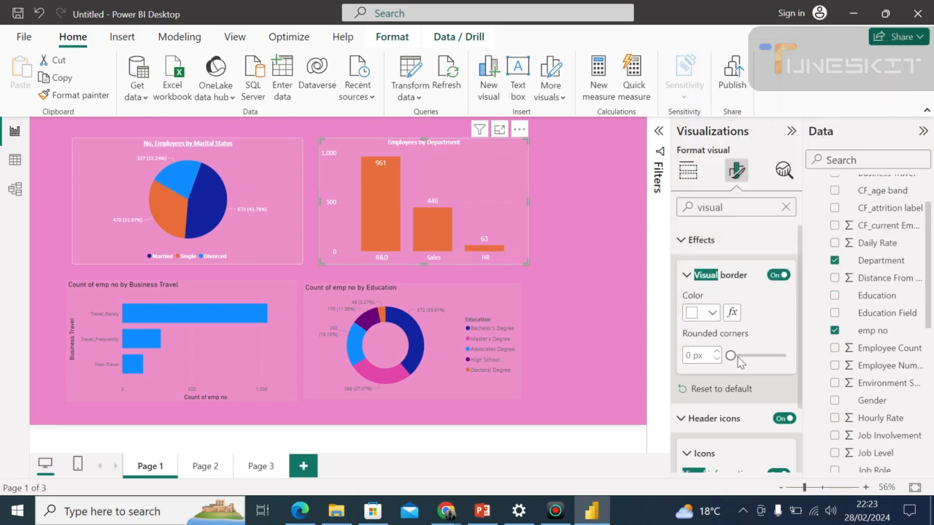
left_click_drag(731, 355, 746, 355)
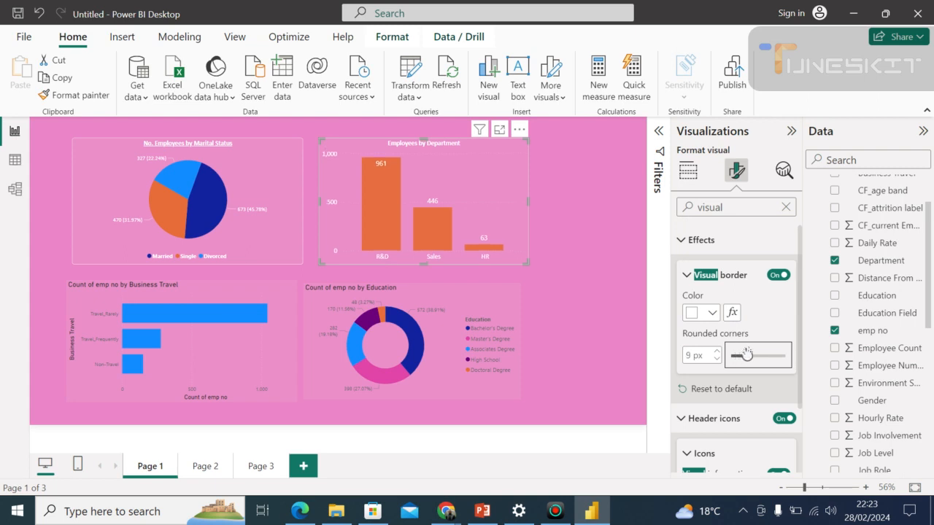
left_click(585, 305)
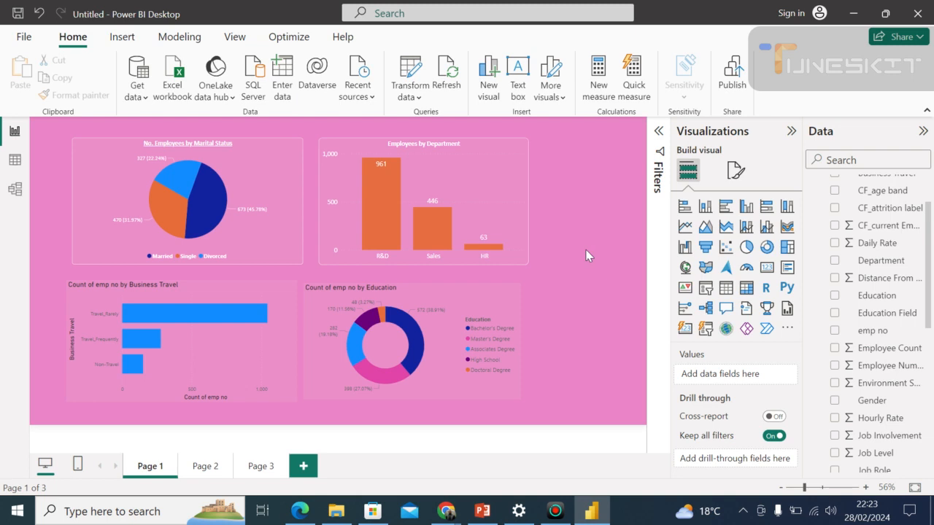
left_click(520, 321)
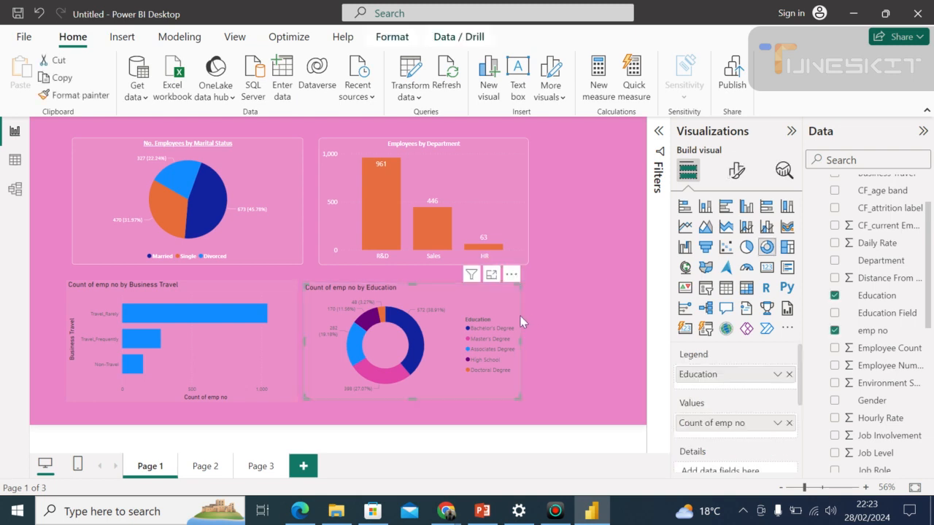
left_click(594, 312)
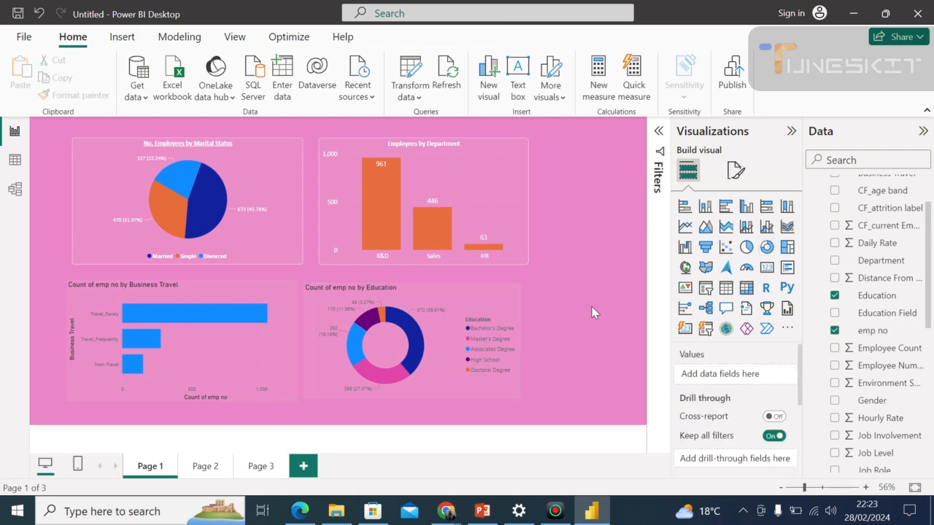
left_click(91, 294)
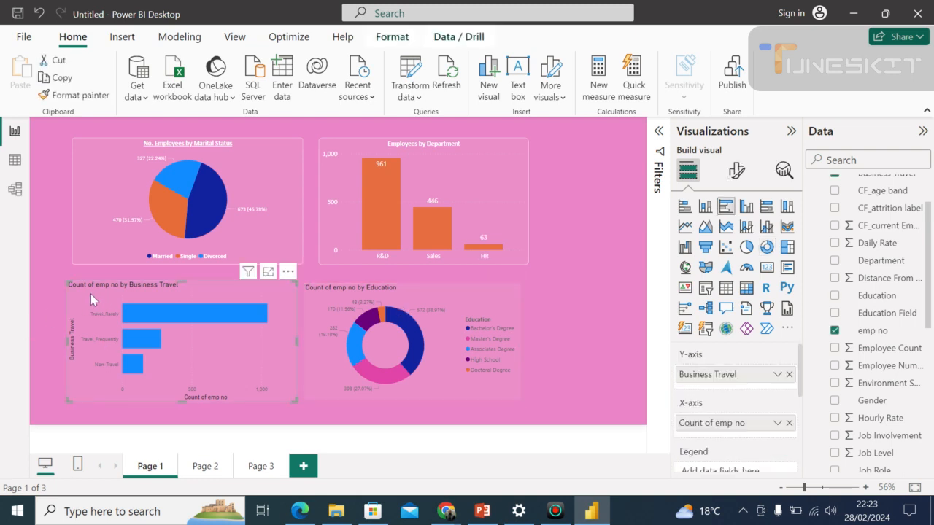
left_click(313, 319)
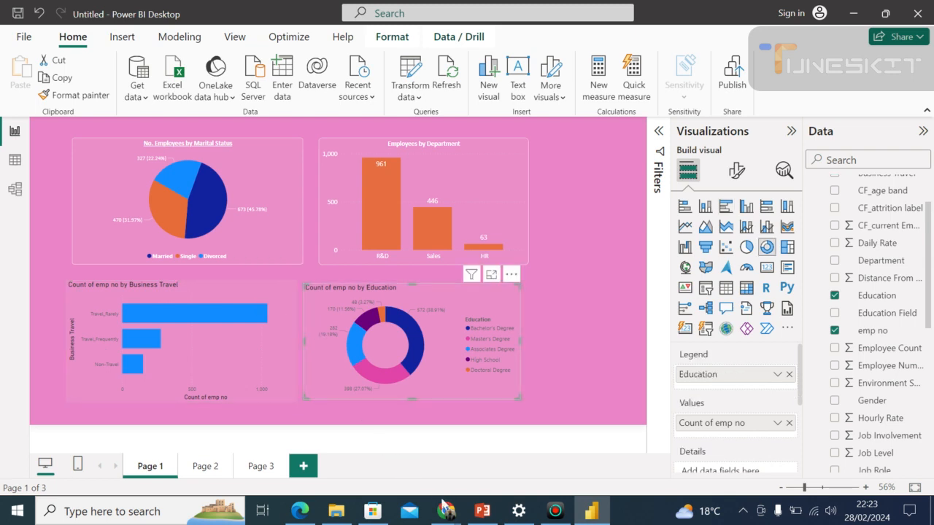
Switch to the Google Meet window to check on the meeting participants, and return to the Power BI Desktop report.
mouse_move(447, 513)
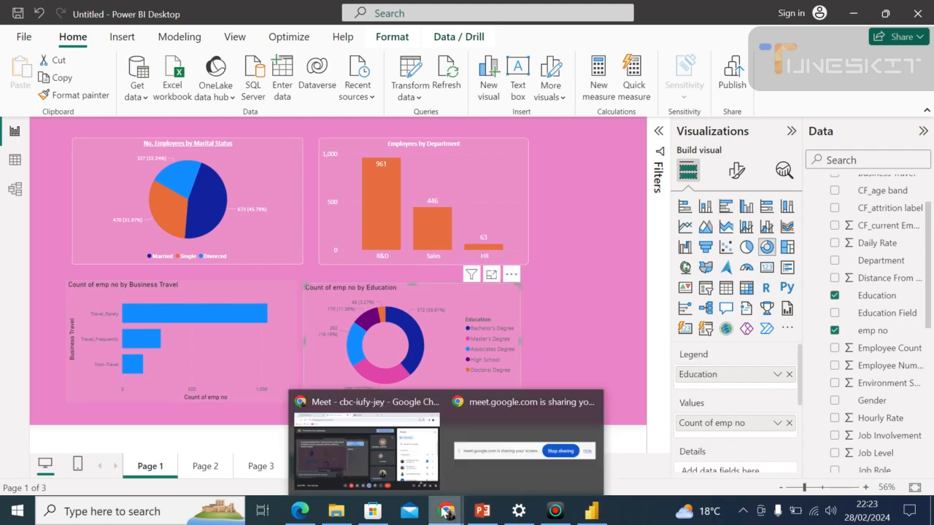
left_click(386, 466)
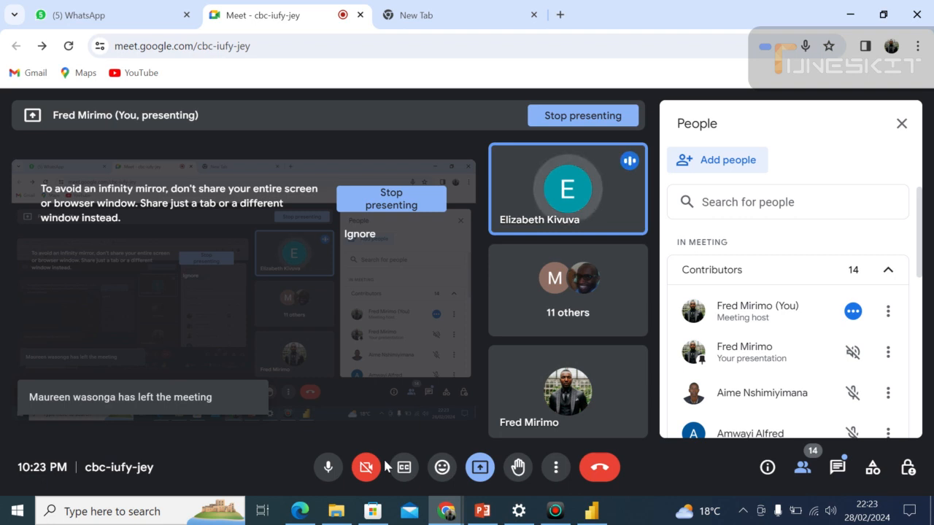
left_click(592, 514)
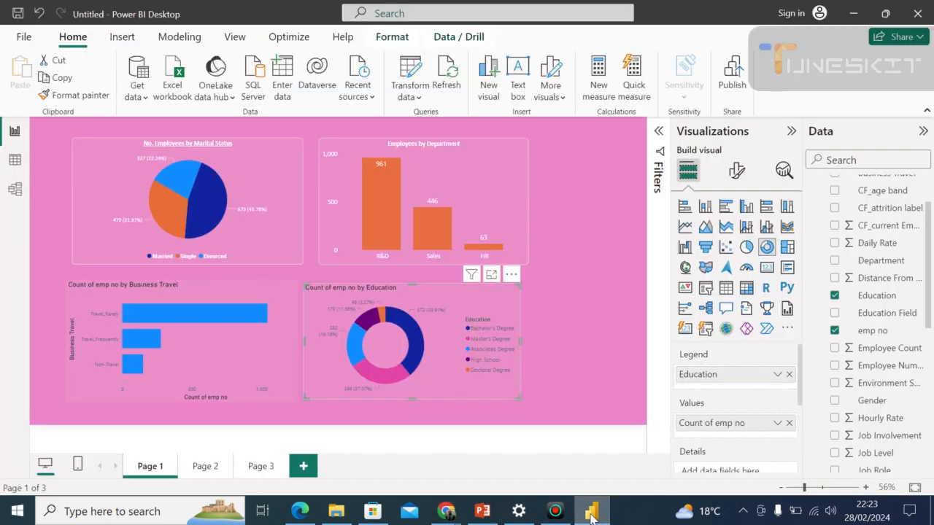
left_click(591, 515)
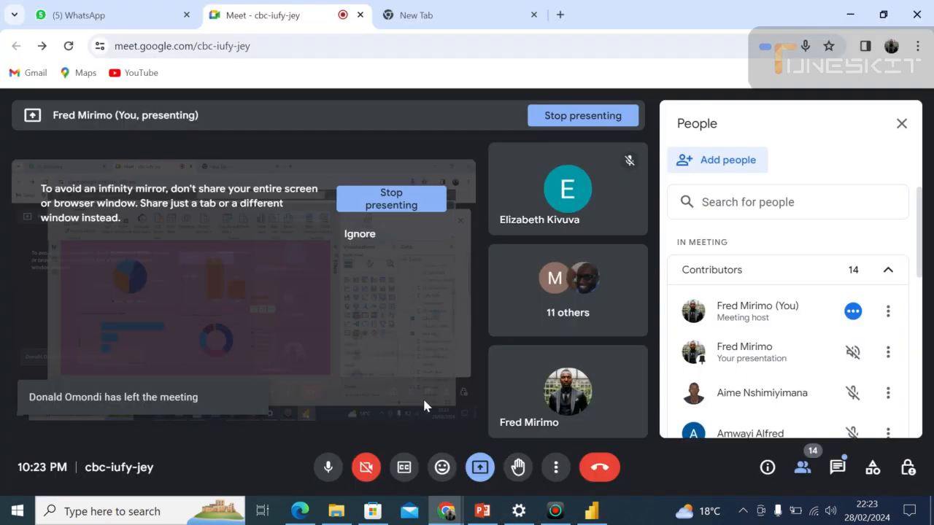
left_click(581, 510)
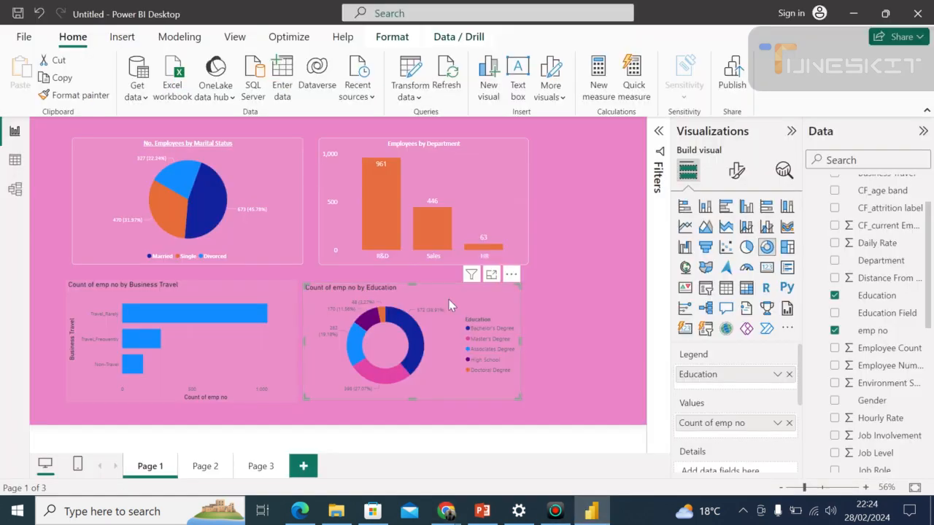
left_click(570, 265)
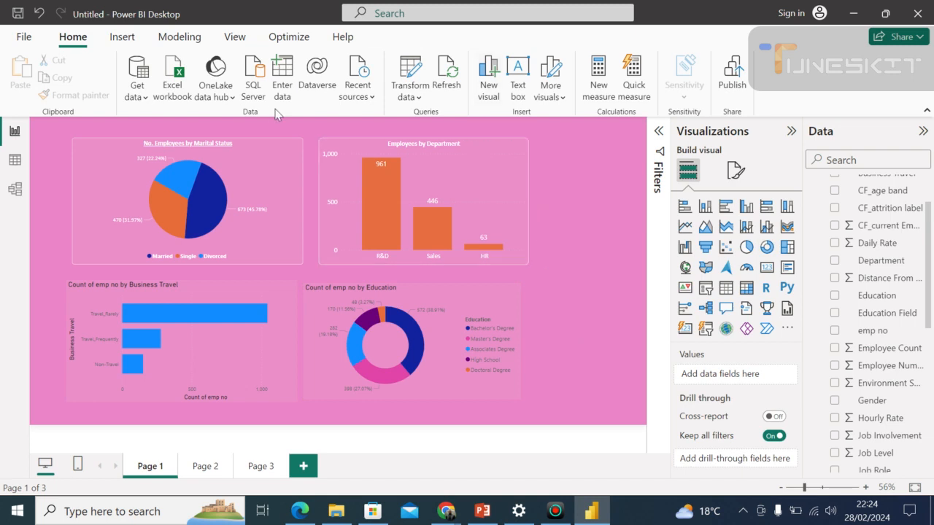
Review the Employees by Department chart's visual formatting options, from the axes through data labels to the plot area background.
left_click(340, 173)
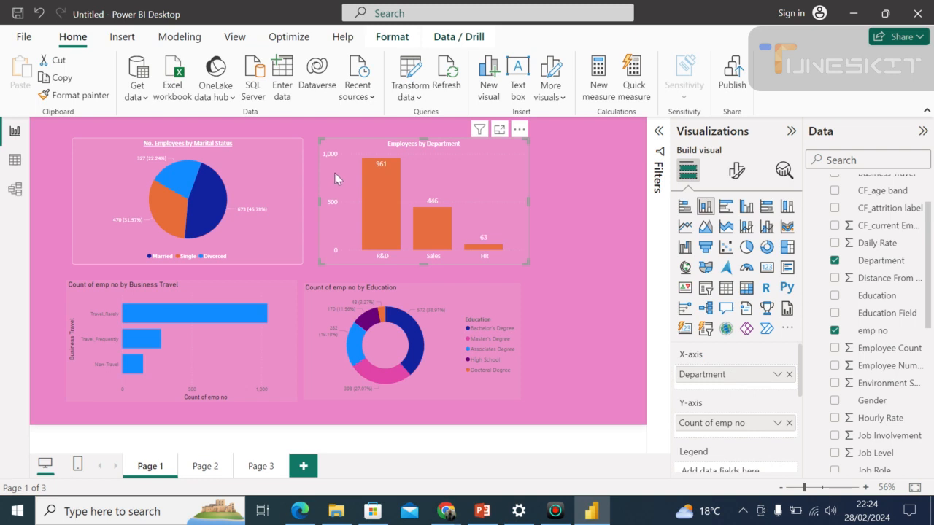
left_click(738, 172)
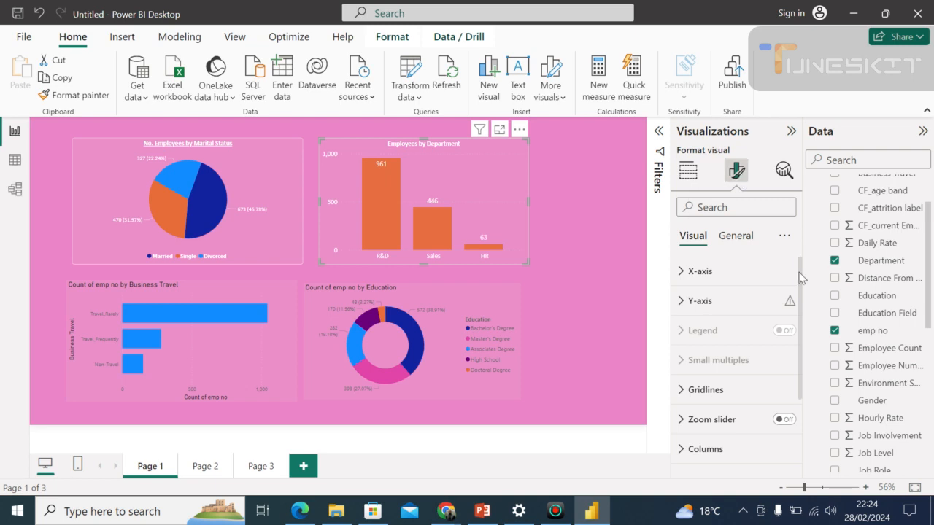
left_click_drag(802, 277, 809, 359)
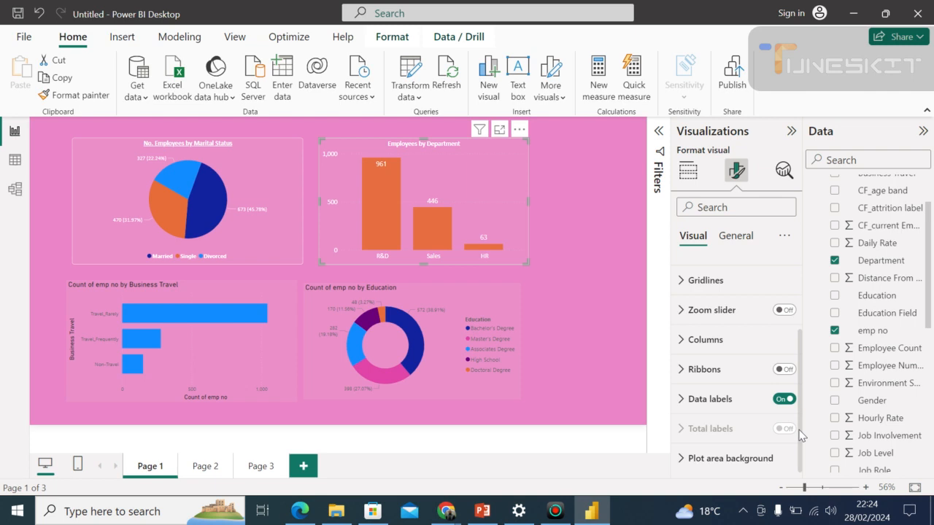
scroll(800, 435, "up", 1)
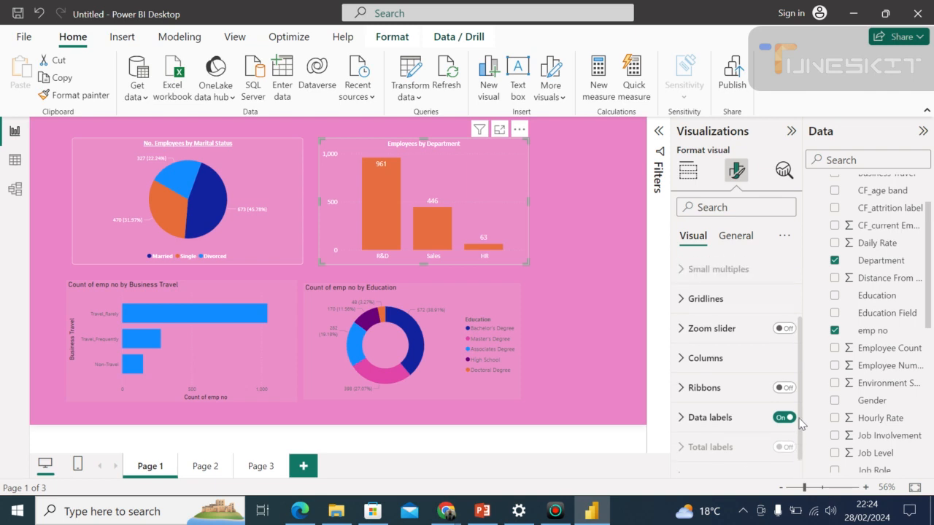
left_click_drag(801, 423, 794, 312)
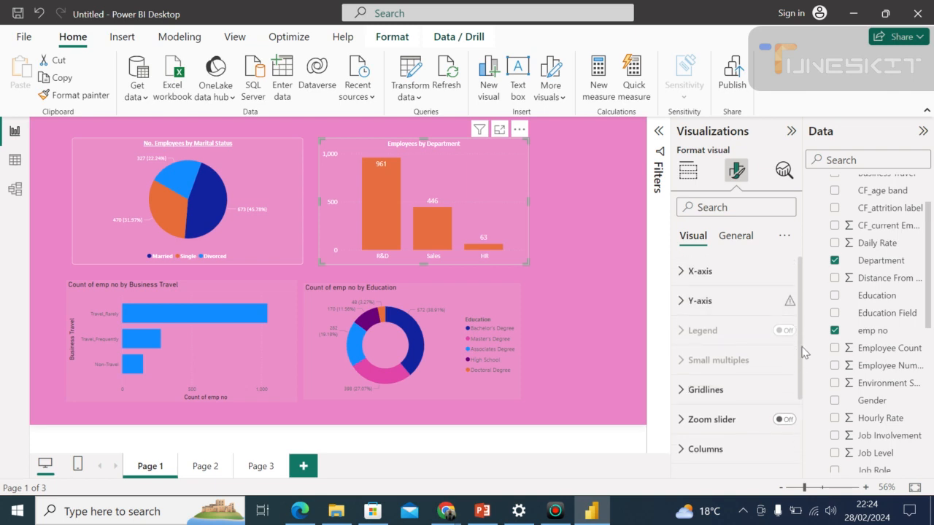
left_click_drag(802, 357, 802, 361)
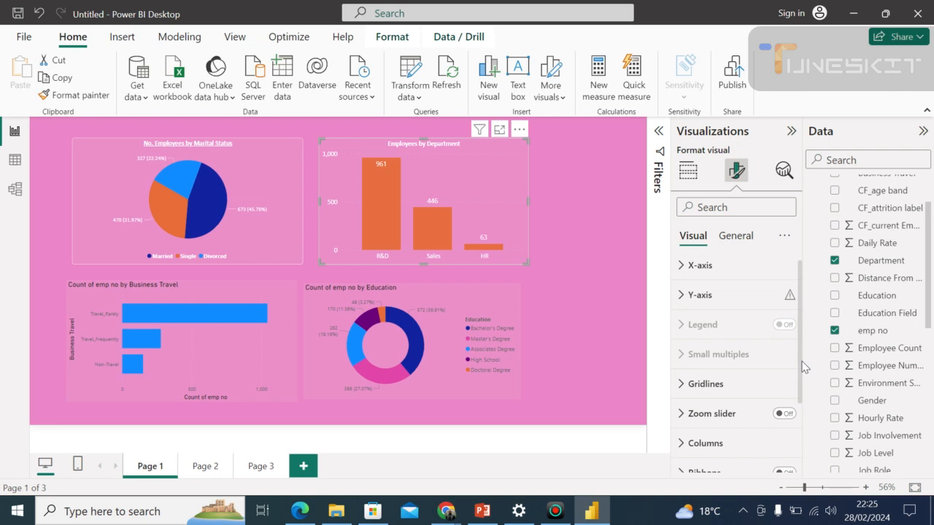
left_click_drag(802, 361, 795, 312)
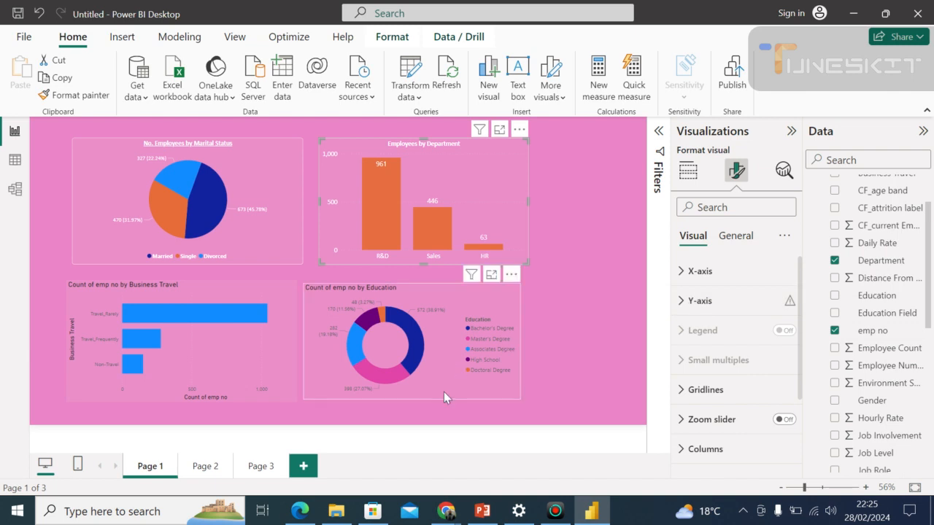
Hide the participant list in the Google Meet window, and return to the Power BI Desktop report with no visual selected.
mouse_move(448, 512)
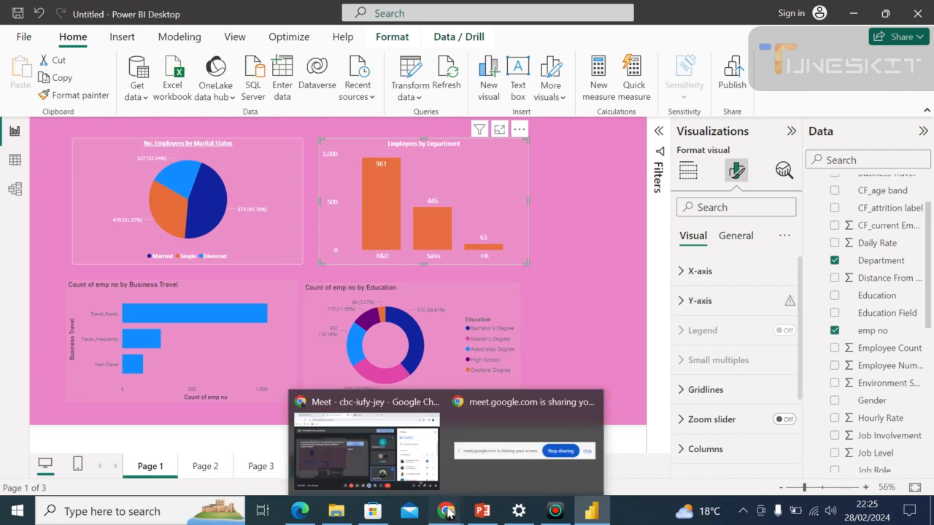
left_click(364, 450)
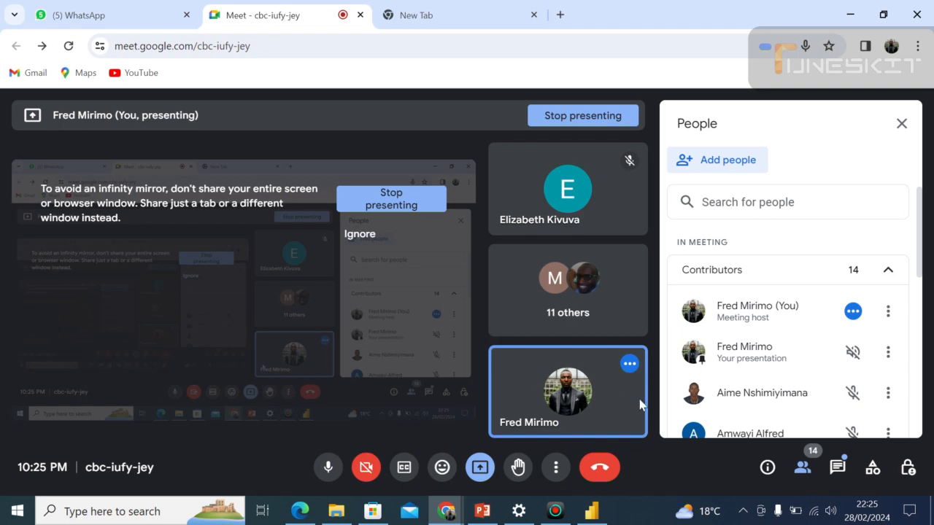
left_click(901, 125)
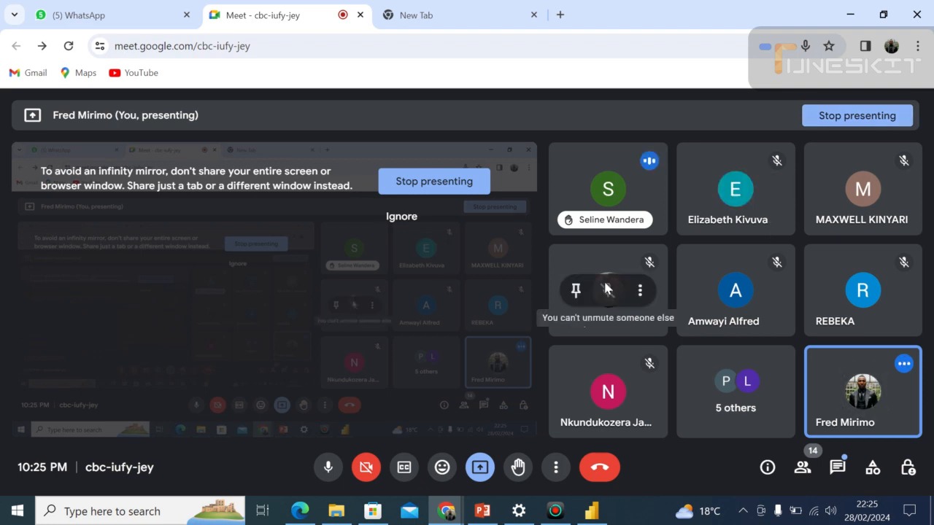
left_click(589, 512)
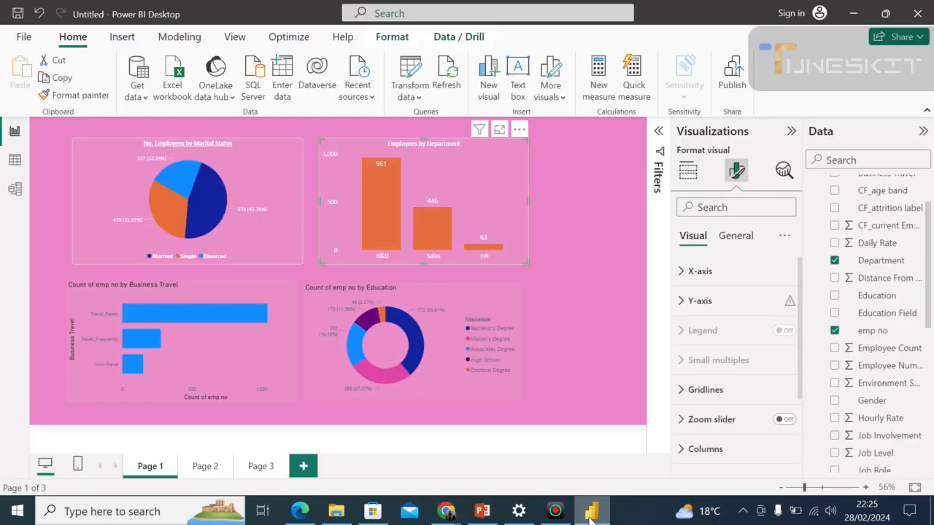
left_click(584, 342)
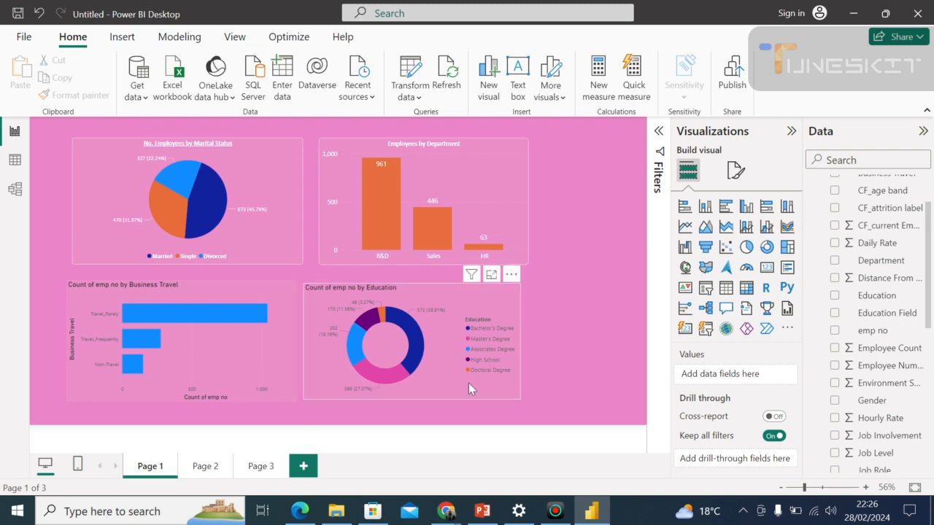
Add a Q&A visual to the empty canvas area beside the Count of emp no by Education chart.
mouse_move(449, 516)
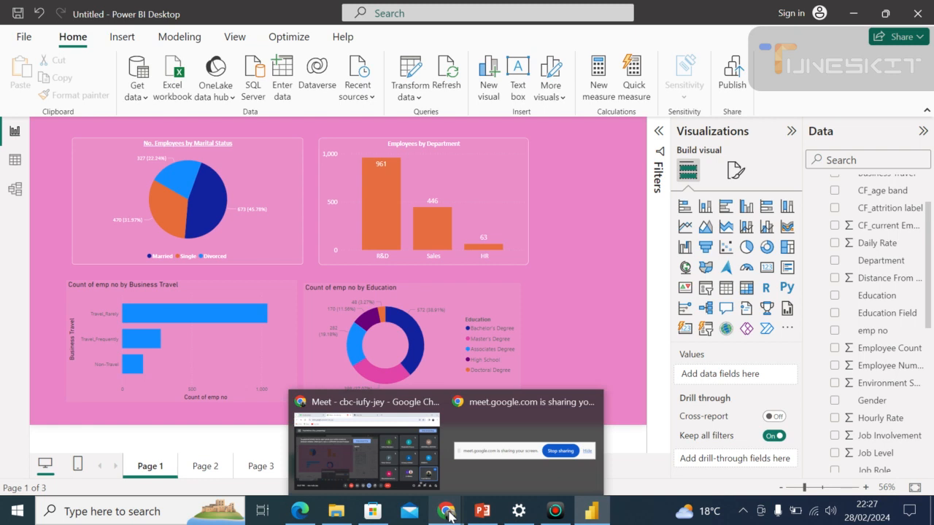
double_click(552, 294)
left_click(590, 262)
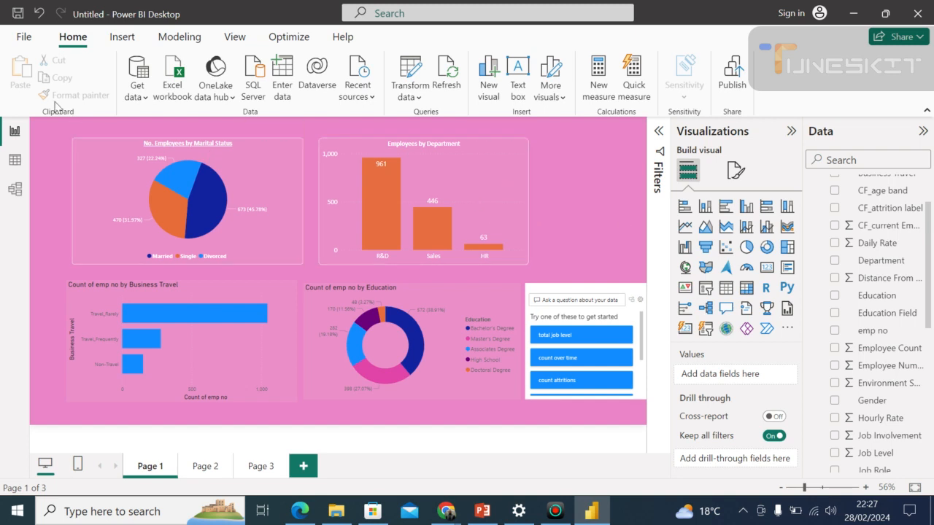
Save the report as a new file named Power Bi Training, replacing the existing file of that name.
left_click(26, 38)
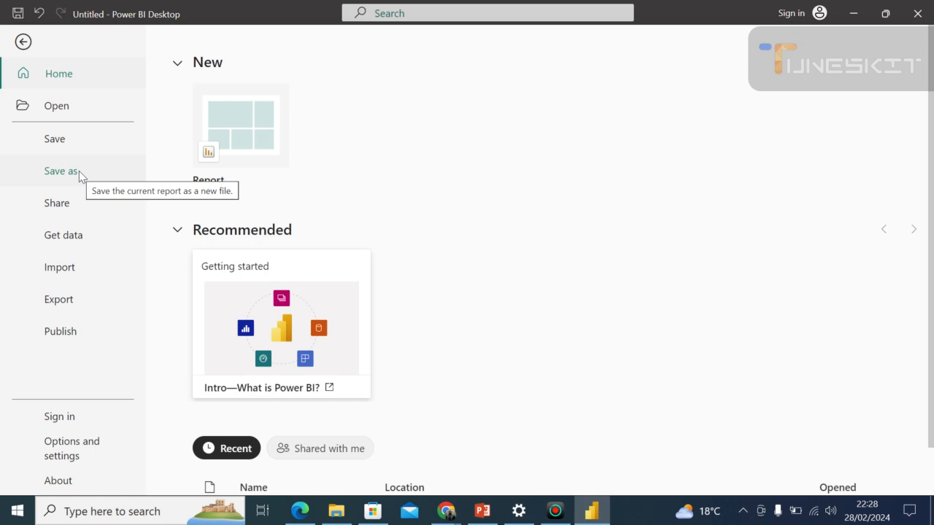
left_click(79, 171)
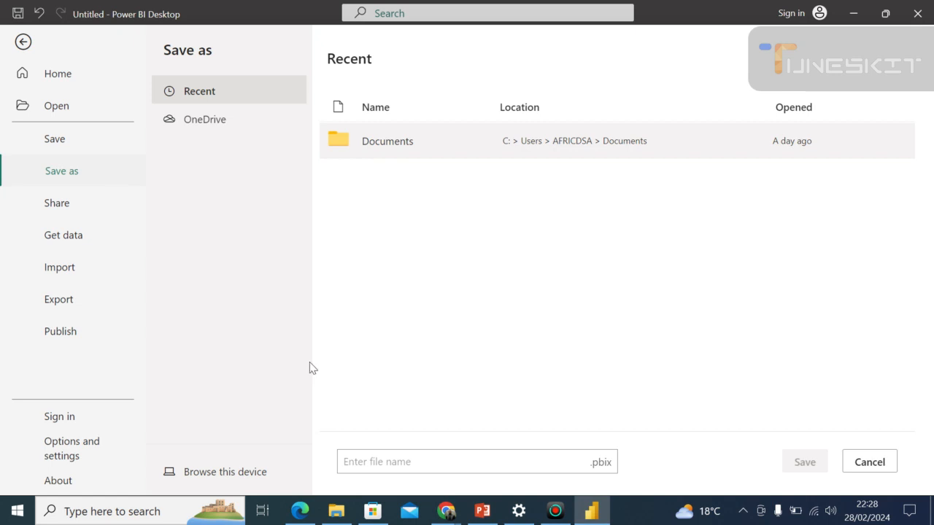
left_click(539, 461)
type("P")
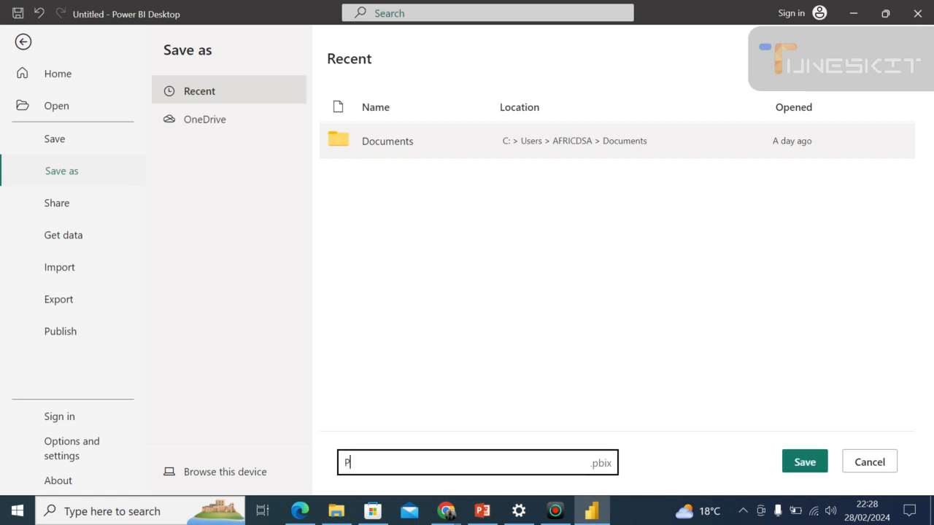
type("ower Bi Training")
left_click(791, 465)
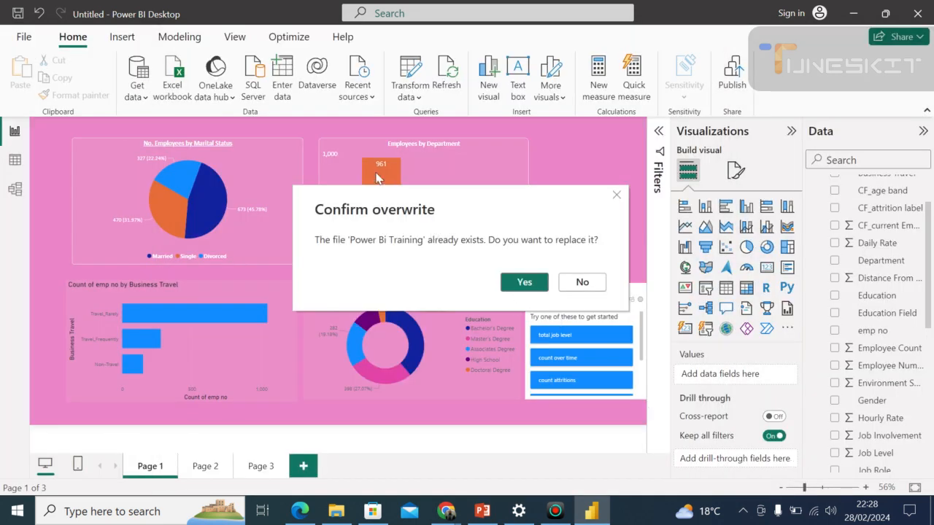
left_click(514, 285)
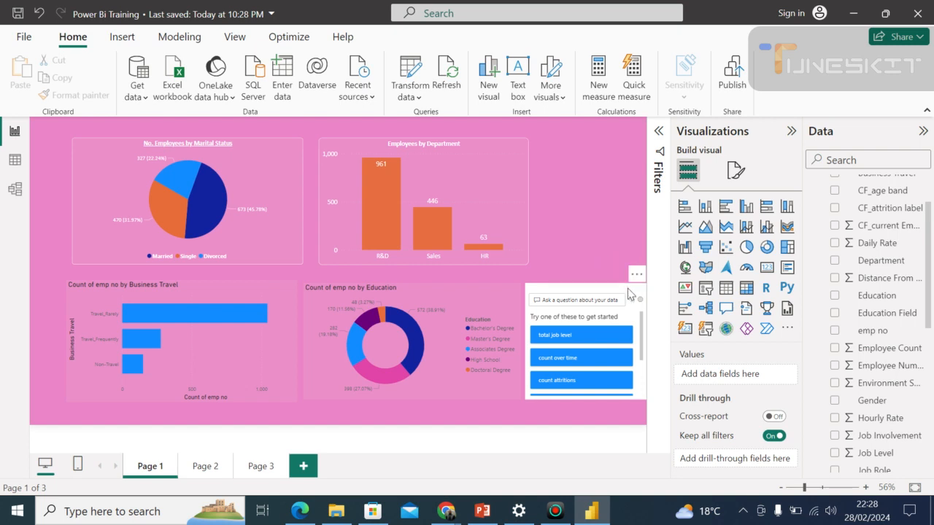
Remove the Q&A visual beside the Education donut chart from the report page.
left_click(636, 276)
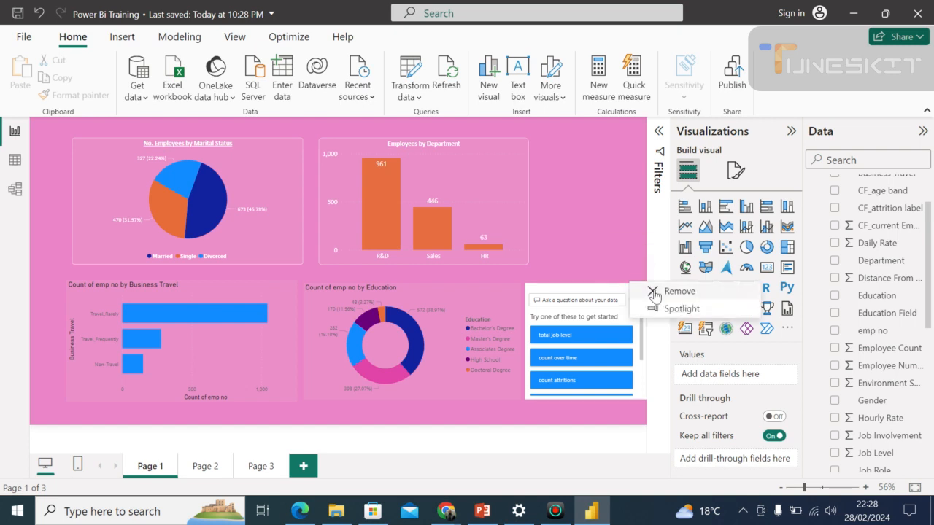
left_click(653, 293)
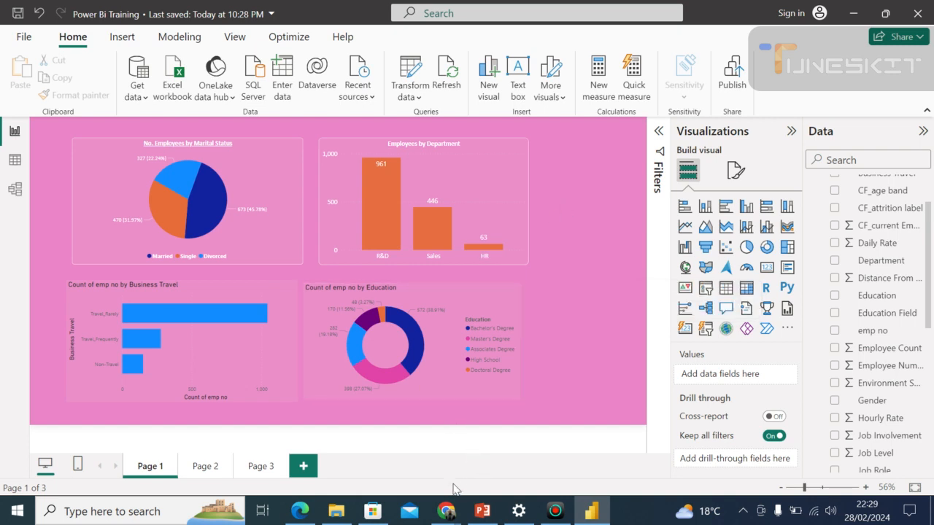
Switch to the Google Meet window and stop presenting the screen to the participants.
mouse_move(446, 508)
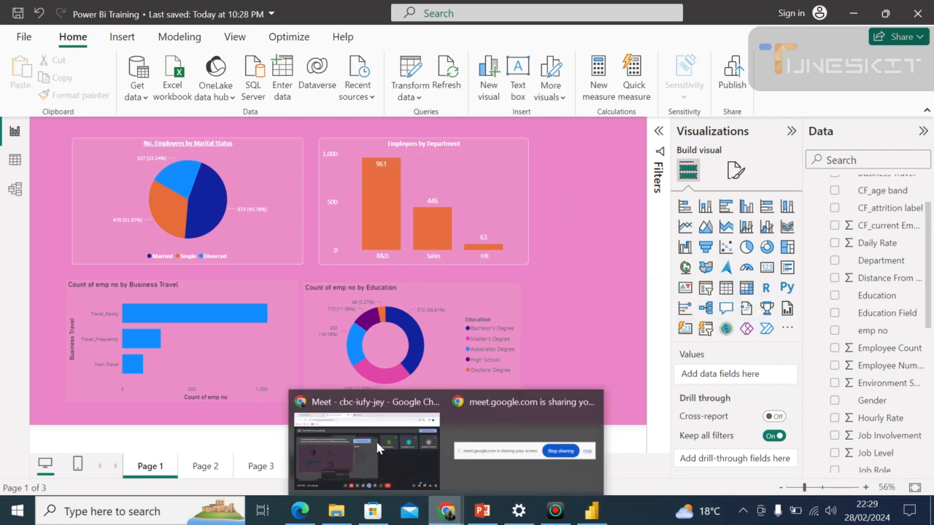
left_click(351, 431)
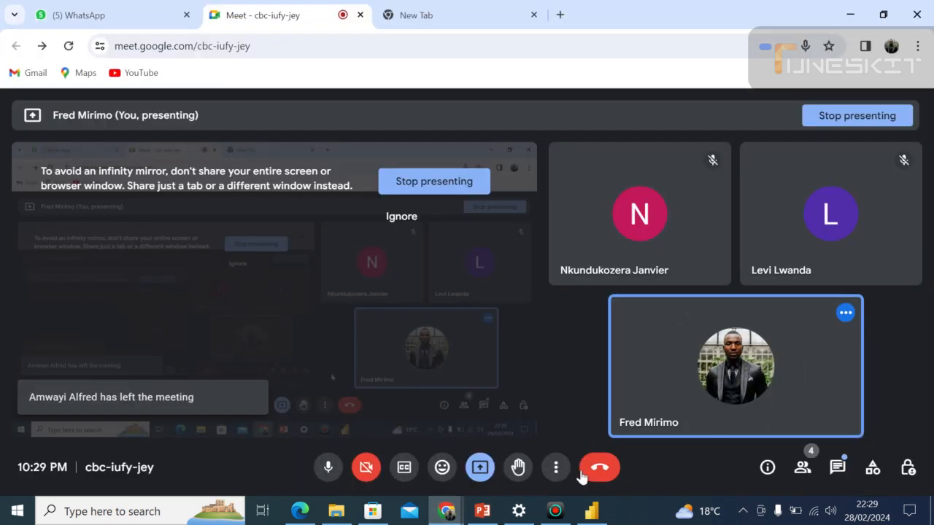
left_click(555, 512)
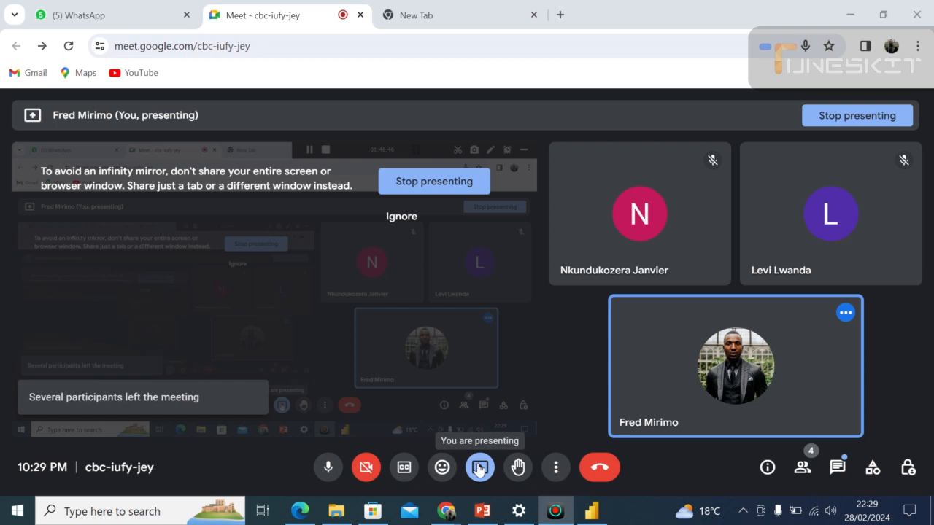
left_click(479, 469)
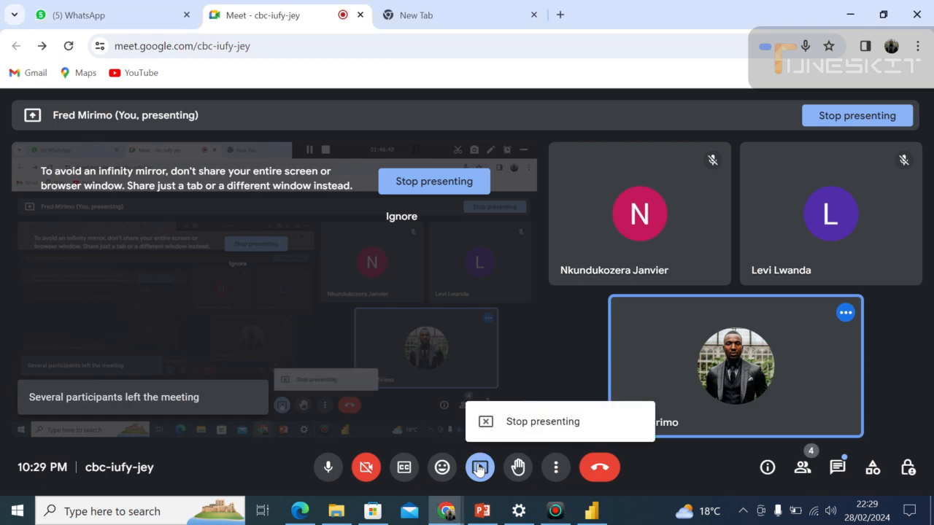
left_click(538, 421)
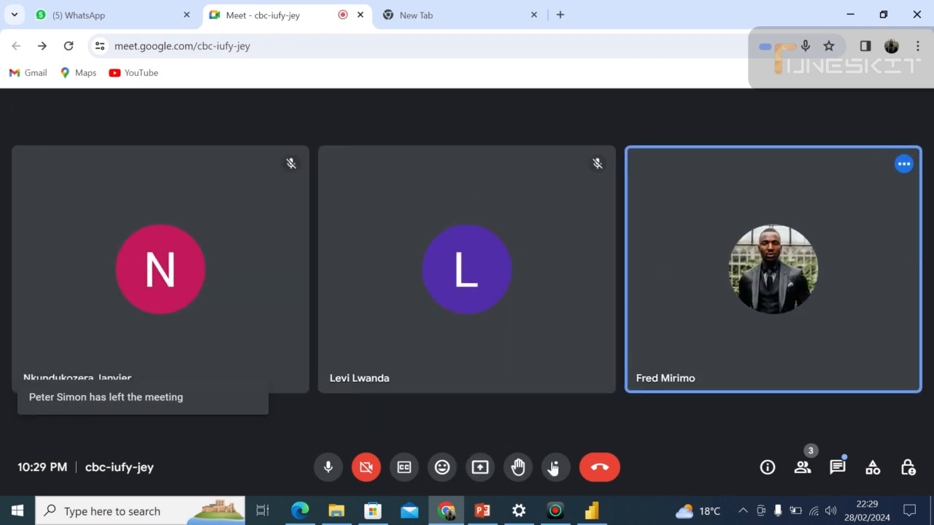
Switch back to Power BI Desktop and save the current changes to the Power Bi Training report.
left_click(590, 512)
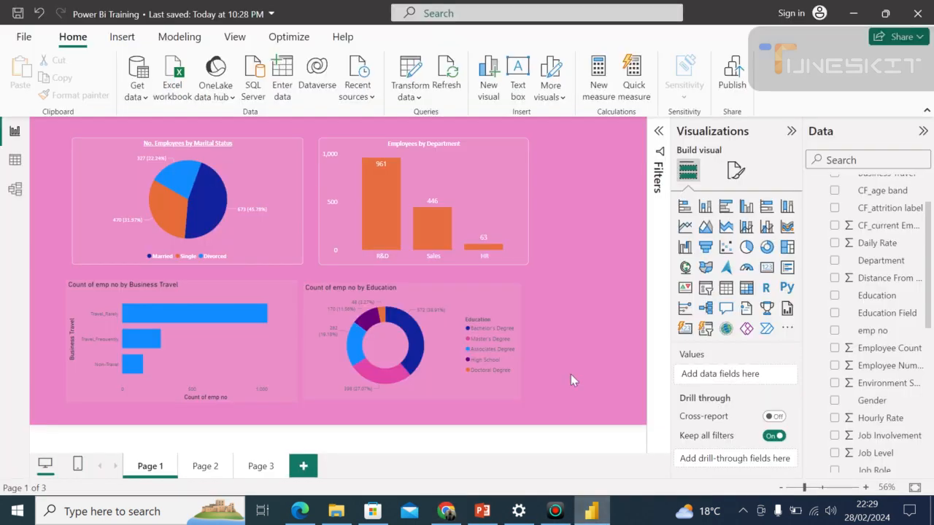
left_click(17, 15)
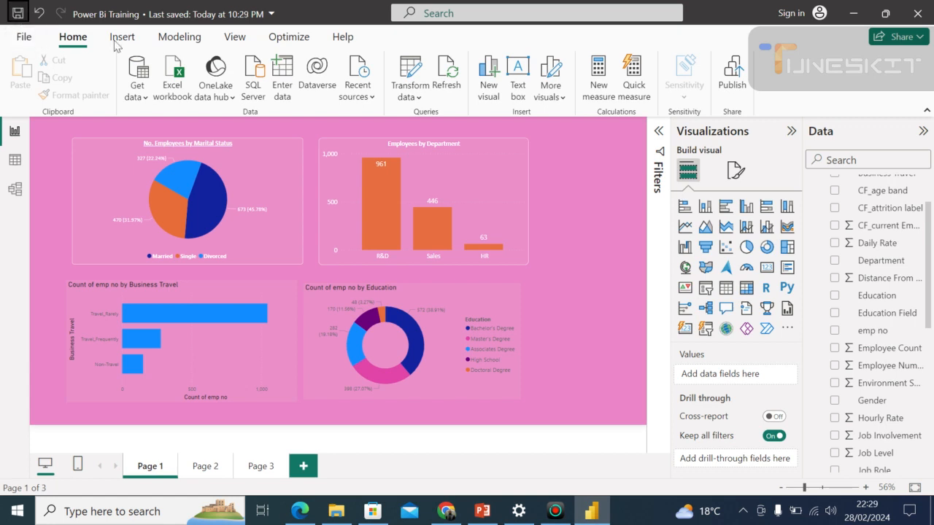